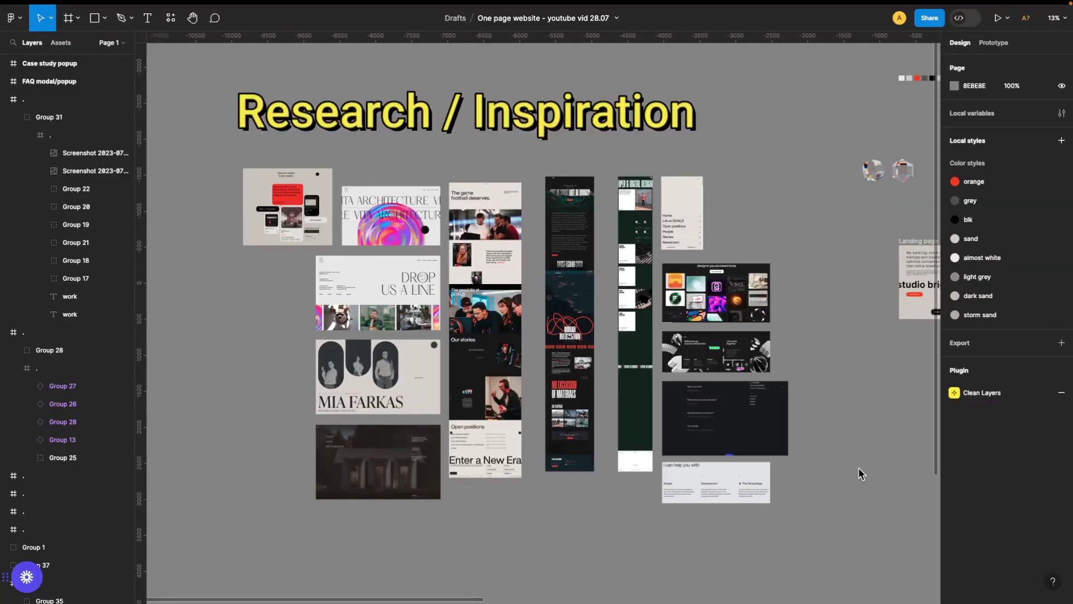
Step: Draw a 579×113 rectangle above the desktop frame and fill it with the light grey style
{"action": "scroll", "coordinate": [858, 467], "scroll_direction": "left", "scroll_amount": 2}
{"action": "scroll", "coordinate": [849, 467], "scroll_direction": "left", "scroll_amount": 2}
{"action": "scroll", "coordinate": [839, 487], "scroll_direction": "right", "scroll_amount": 3}
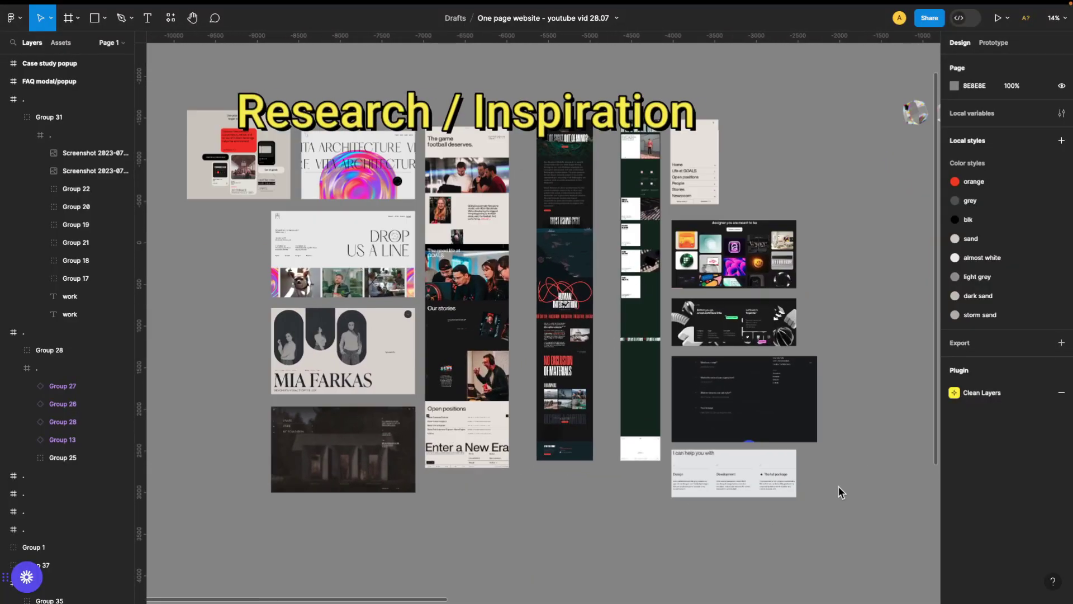
{"action": "scroll", "coordinate": [838, 487], "scroll_direction": "right", "scroll_amount": 2}
{"action": "scroll", "coordinate": [838, 486], "scroll_direction": "up", "scroll_amount": 3, "text": "ctrl"}
{"action": "scroll", "coordinate": [841, 491], "scroll_direction": "up", "scroll_amount": 3, "text": "ctrl"}
{"action": "scroll", "coordinate": [843, 493], "scroll_direction": "right", "scroll_amount": 2}
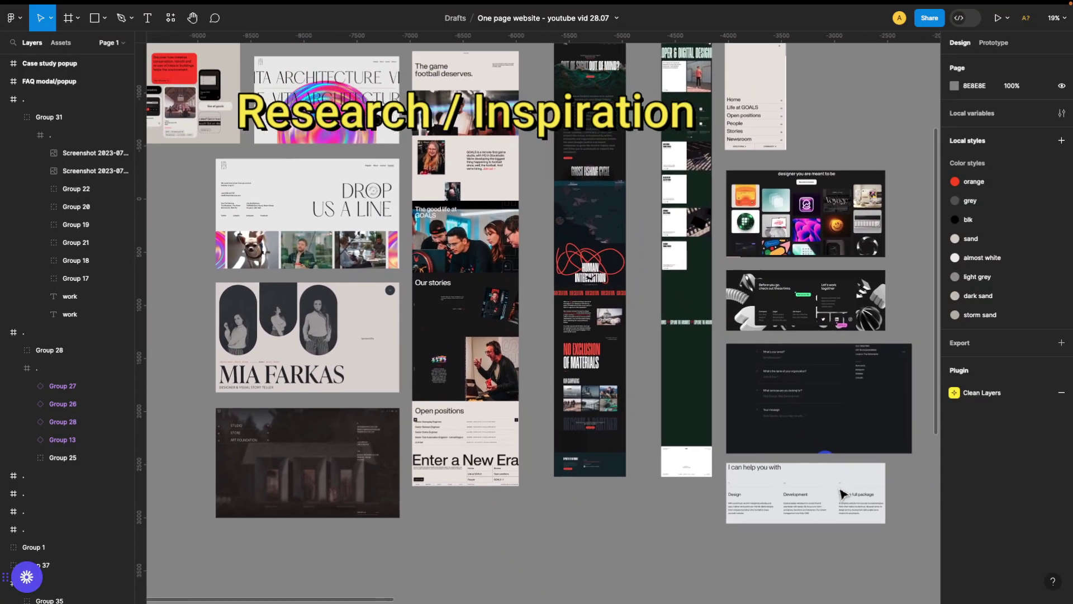
{"action": "scroll", "coordinate": [810, 497], "scroll_direction": "right", "scroll_amount": 2}
{"action": "scroll", "coordinate": [562, 342], "scroll_direction": "left", "scroll_amount": 2}
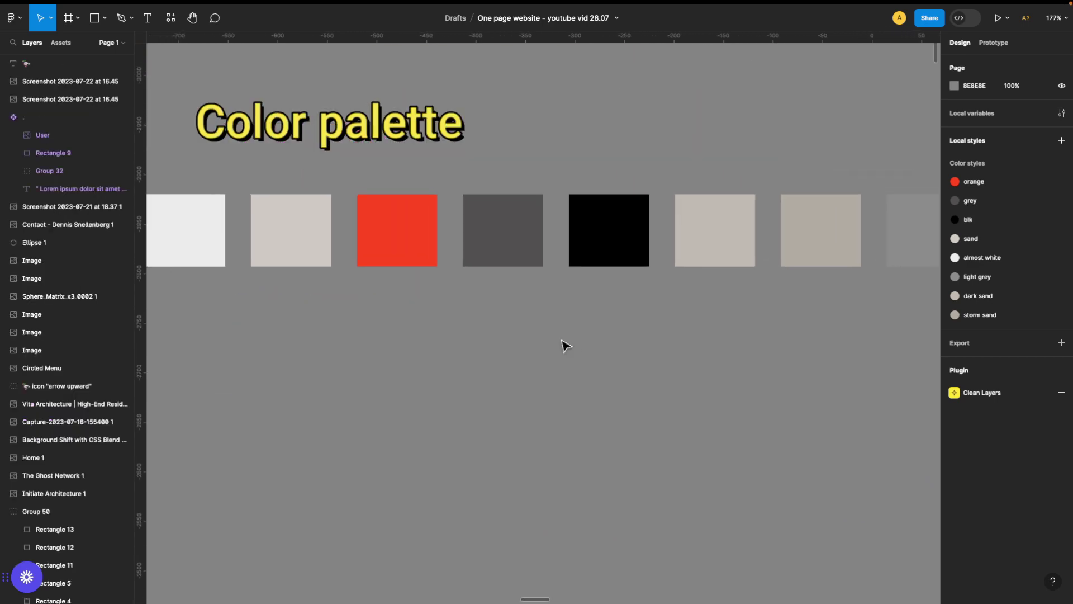
{"action": "scroll", "coordinate": [562, 343], "scroll_direction": "down", "scroll_amount": 3, "text": "ctrl"}
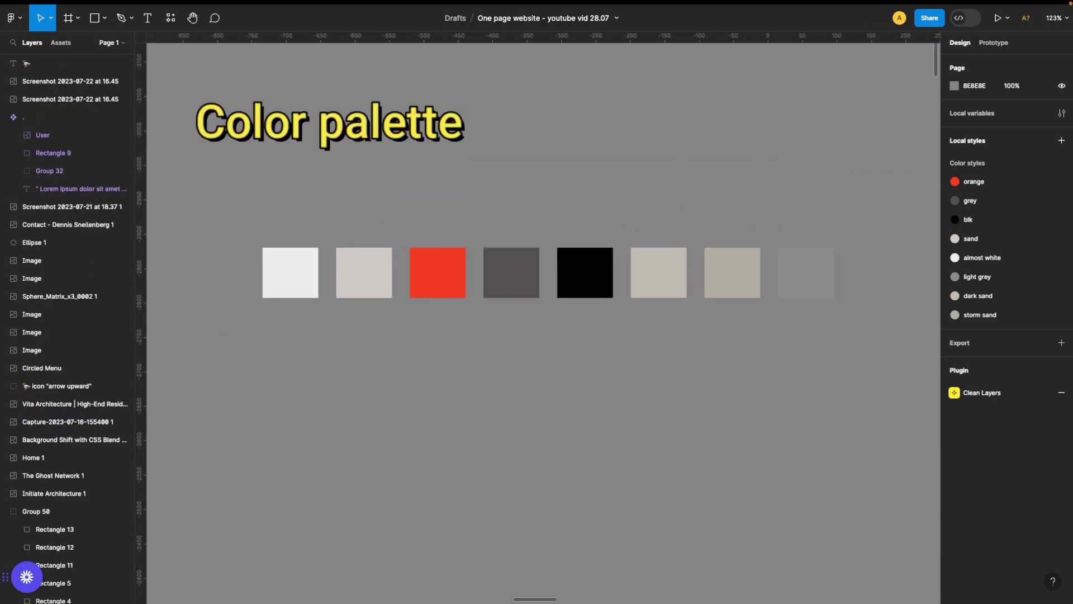
{"action": "scroll", "coordinate": [794, 527], "scroll_direction": "right", "scroll_amount": 2}
{"action": "scroll", "coordinate": [793, 527], "scroll_direction": "right", "scroll_amount": 5}
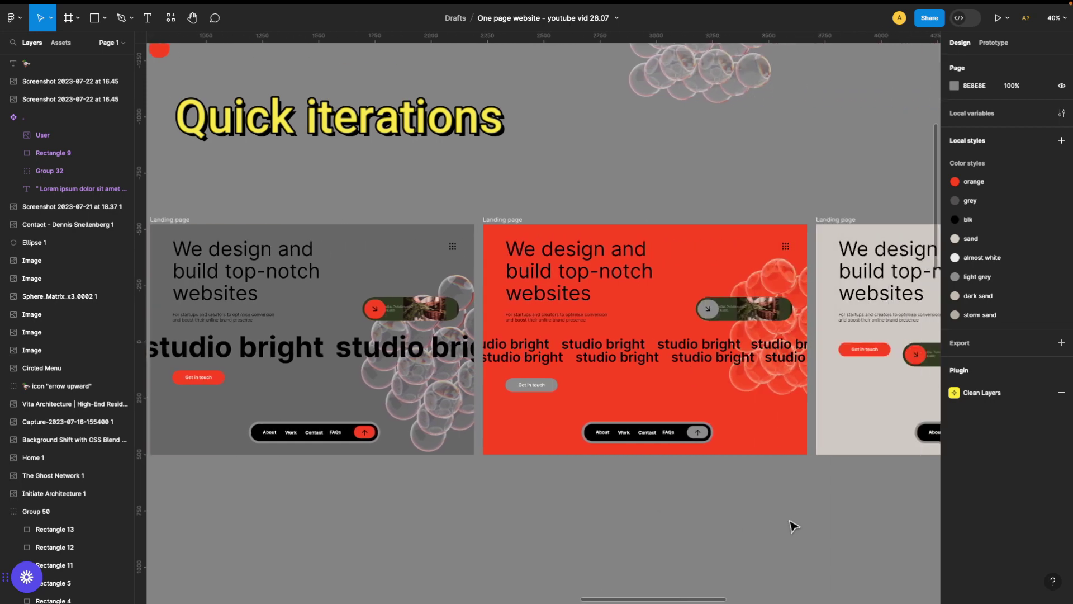
{"action": "scroll", "coordinate": [793, 527], "scroll_direction": "right", "scroll_amount": 5}
{"action": "scroll", "coordinate": [794, 527], "scroll_direction": "right", "scroll_amount": 5}
{"action": "scroll", "coordinate": [799, 528], "scroll_direction": "right", "scroll_amount": 5}
{"action": "scroll", "coordinate": [799, 529], "scroll_direction": "down", "scroll_amount": 5}
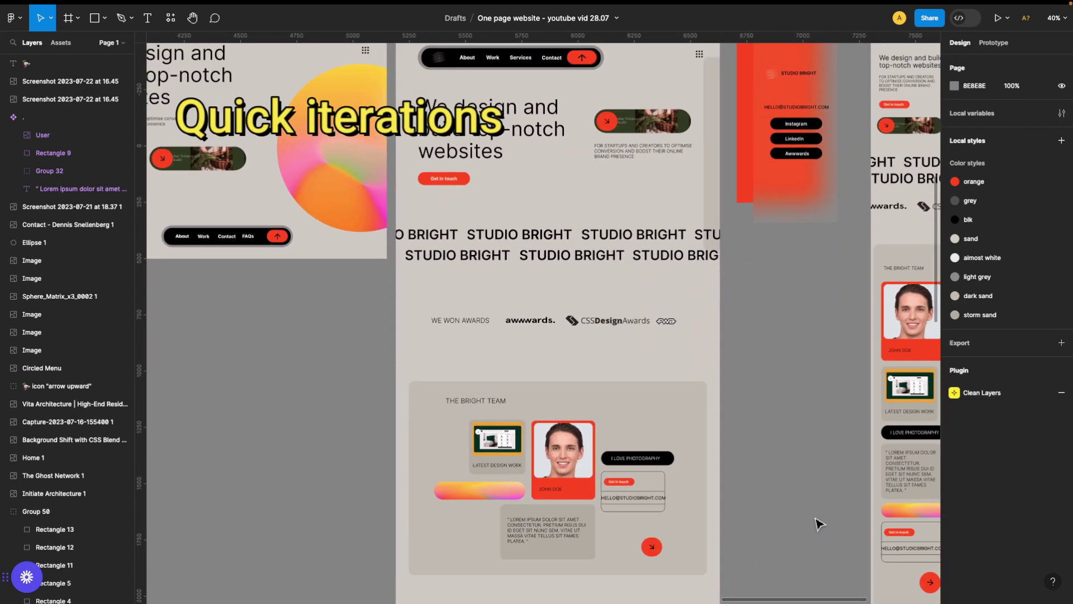
{"action": "scroll", "coordinate": [805, 529], "scroll_direction": "down", "scroll_amount": 2, "text": "ctrl"}
{"action": "scroll", "coordinate": [803, 528], "scroll_direction": "down", "scroll_amount": 2, "text": "ctrl"}
{"action": "scroll", "coordinate": [804, 528], "scroll_direction": "down", "scroll_amount": 5}
{"action": "scroll", "coordinate": [803, 528], "scroll_direction": "down", "scroll_amount": 5}
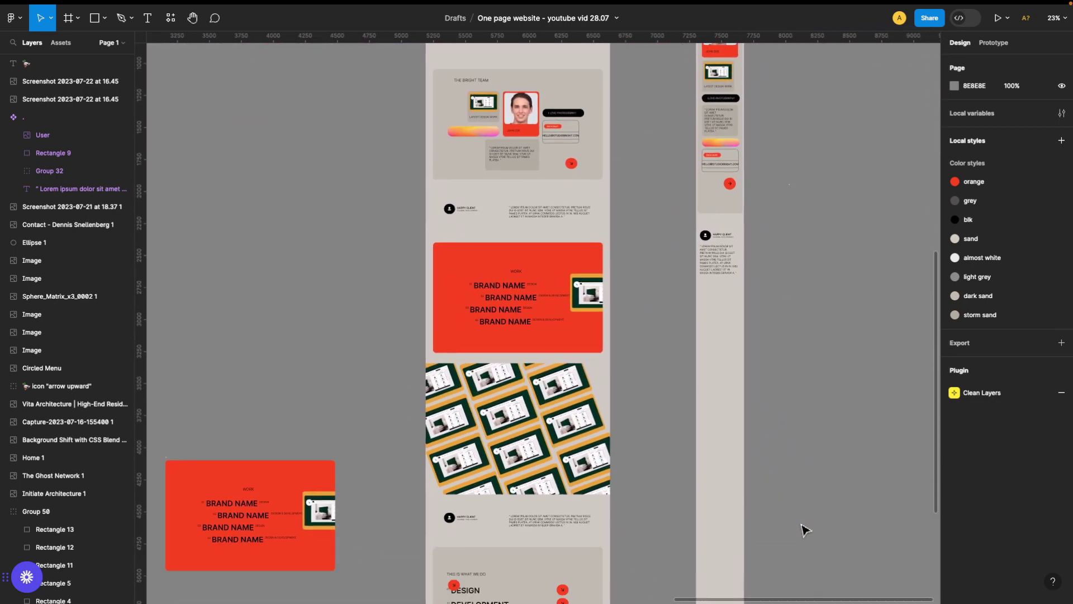
{"action": "left_click", "coordinate": [84, 45]}
{"action": "left_click_drag", "start_coordinate": [299, 371], "coordinate": [616, 439]}
{"action": "scroll", "coordinate": [623, 436], "scroll_direction": "down", "scroll_amount": 1}
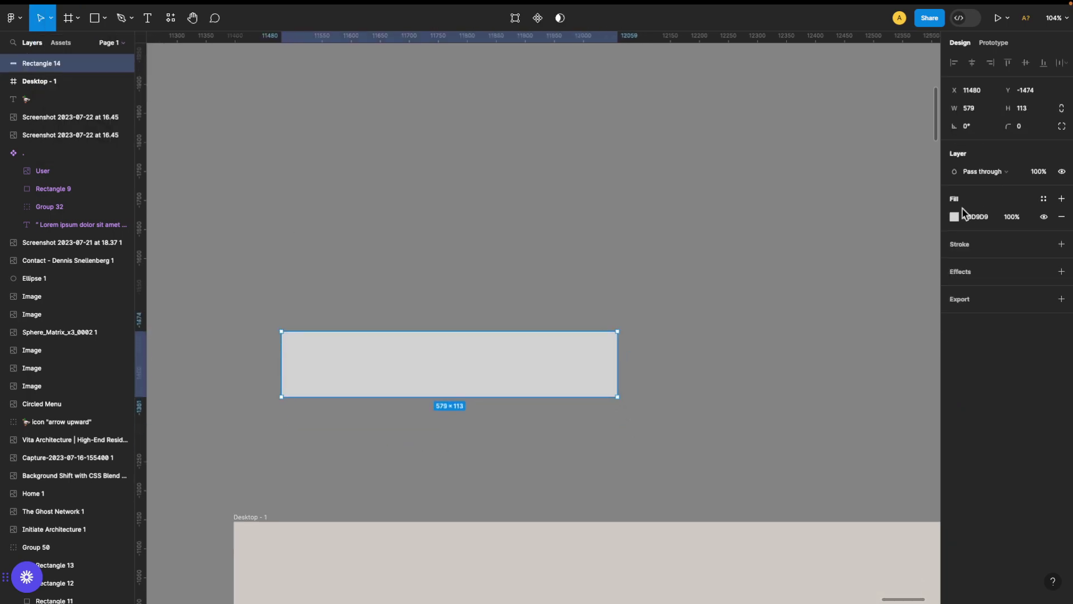
{"action": "left_click", "coordinate": [1044, 202]}
{"action": "left_click", "coordinate": [827, 362]}
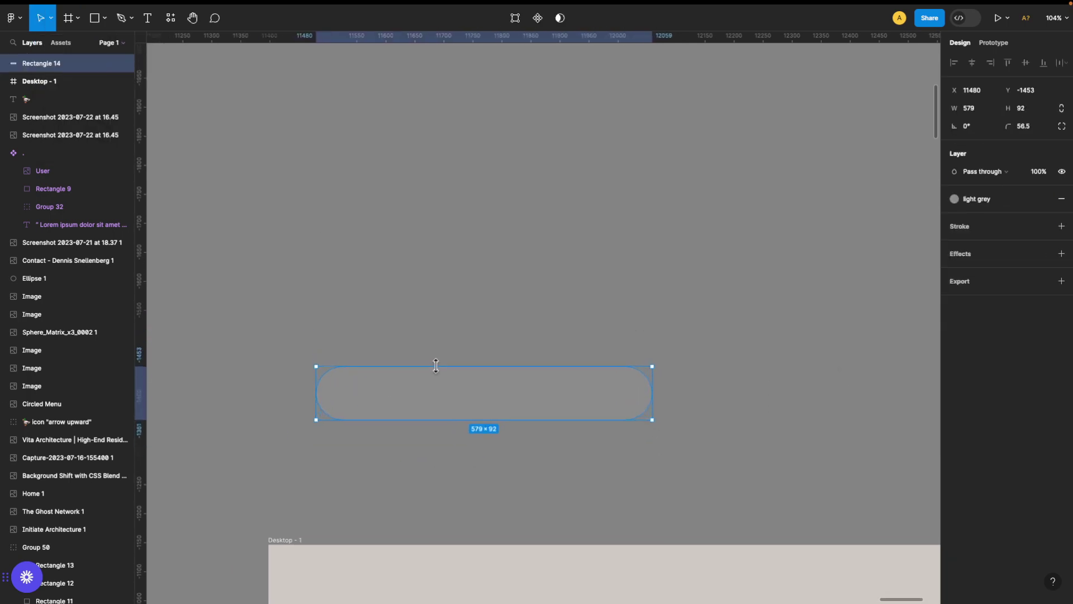
Step: Duplicate the grey pill, apply the blk style, and shrink the copy inside it
{"action": "key", "text": "ctrl+d"}
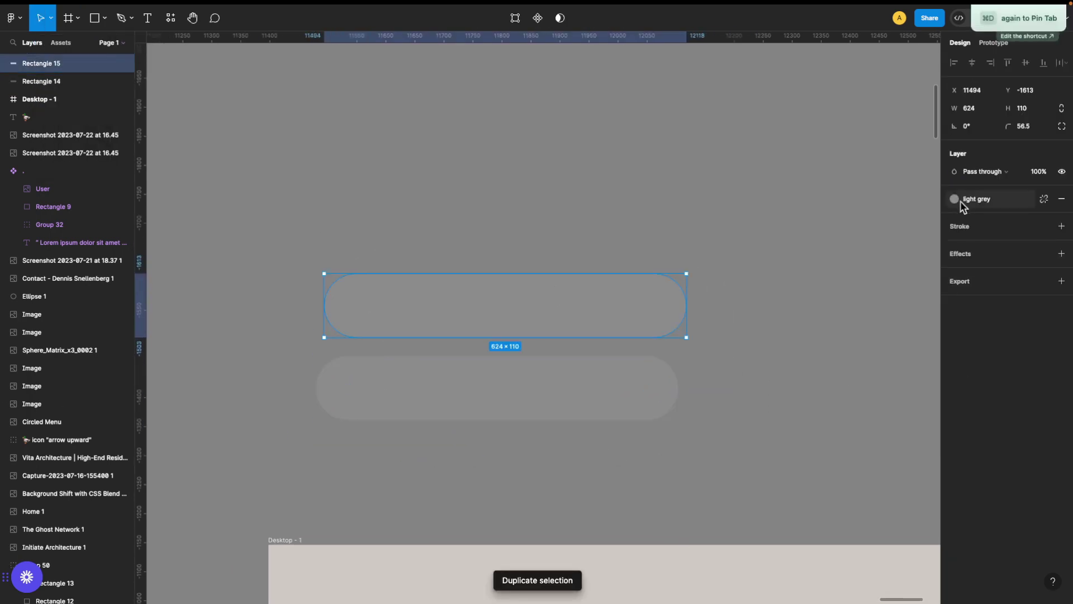
{"action": "left_click", "coordinate": [962, 202]}
{"action": "left_click", "coordinate": [838, 251]}
{"action": "left_click_drag", "start_coordinate": [570, 329], "coordinate": [556, 391]}
{"action": "scroll", "coordinate": [707, 408], "scroll_direction": "up", "scroll_amount": 3, "text": "ctrl"}
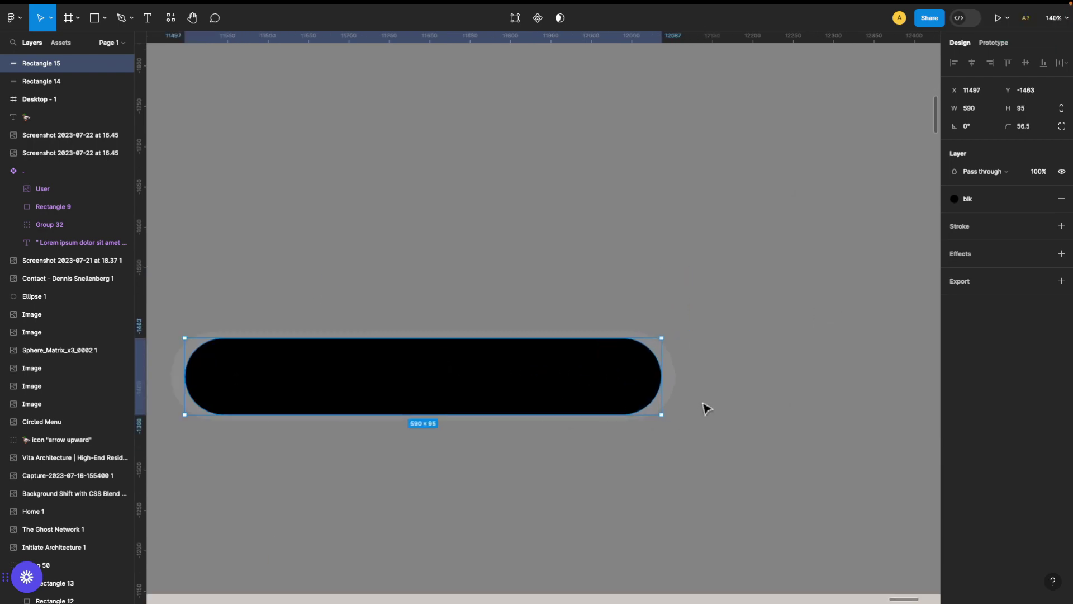
Step: Compare against the existing menu and set the grey pill's height to 110
{"action": "left_click", "coordinate": [671, 391]}
{"action": "scroll", "coordinate": [318, 405], "scroll_direction": "up", "scroll_amount": 1, "text": "ctrl"}
{"action": "left_click", "coordinate": [503, 492]}
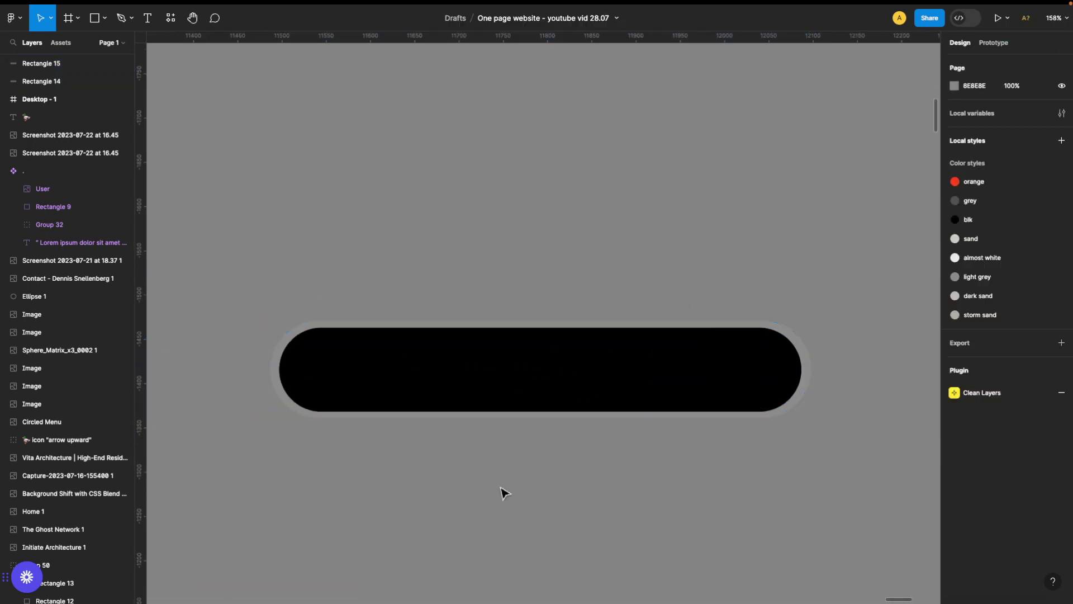
{"action": "scroll", "coordinate": [546, 491], "scroll_direction": "down", "scroll_amount": 3, "text": "ctrl"}
{"action": "scroll", "coordinate": [733, 472], "scroll_direction": "down", "scroll_amount": 4, "text": "ctrl"}
{"action": "double_click", "coordinate": [254, 524]}
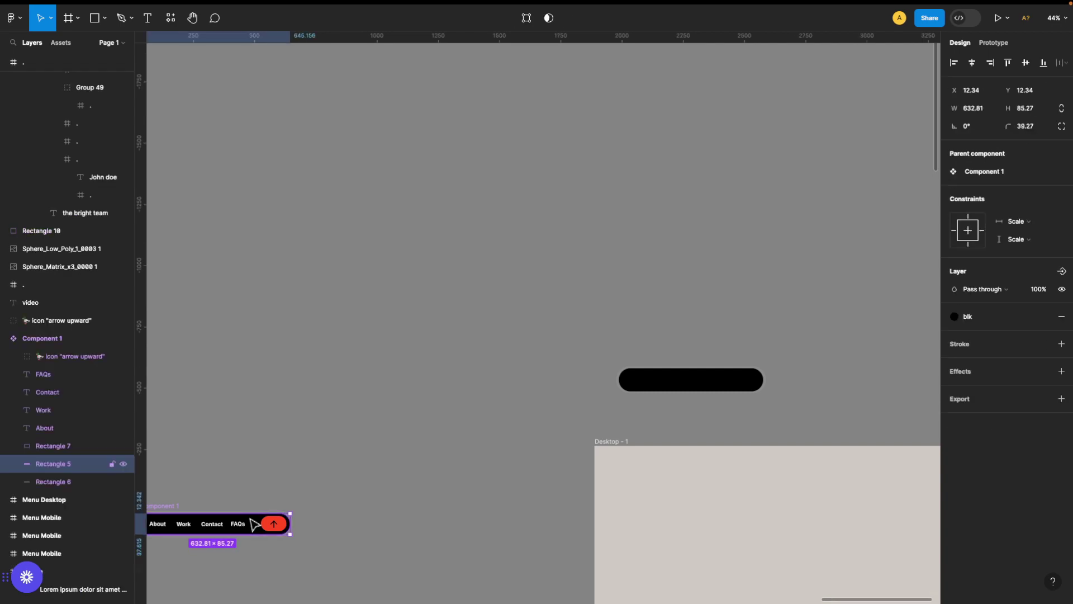
{"action": "left_click", "coordinate": [727, 383]}
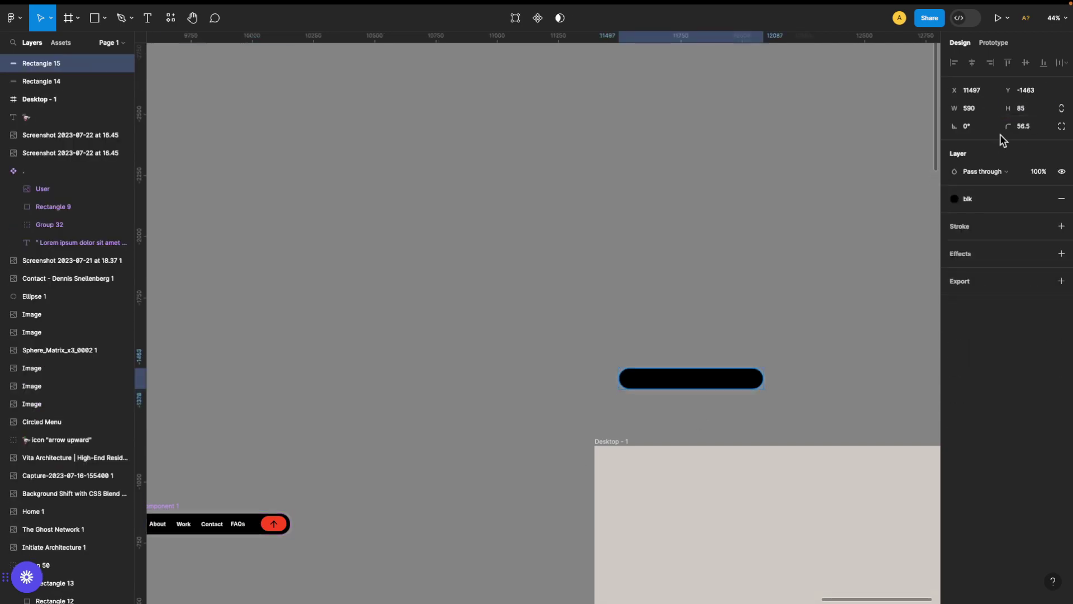
{"action": "left_click", "coordinate": [227, 528]}
{"action": "scroll", "coordinate": [794, 374], "scroll_direction": "up", "scroll_amount": 5, "text": "ctrl"}
{"action": "left_click", "coordinate": [710, 391]}
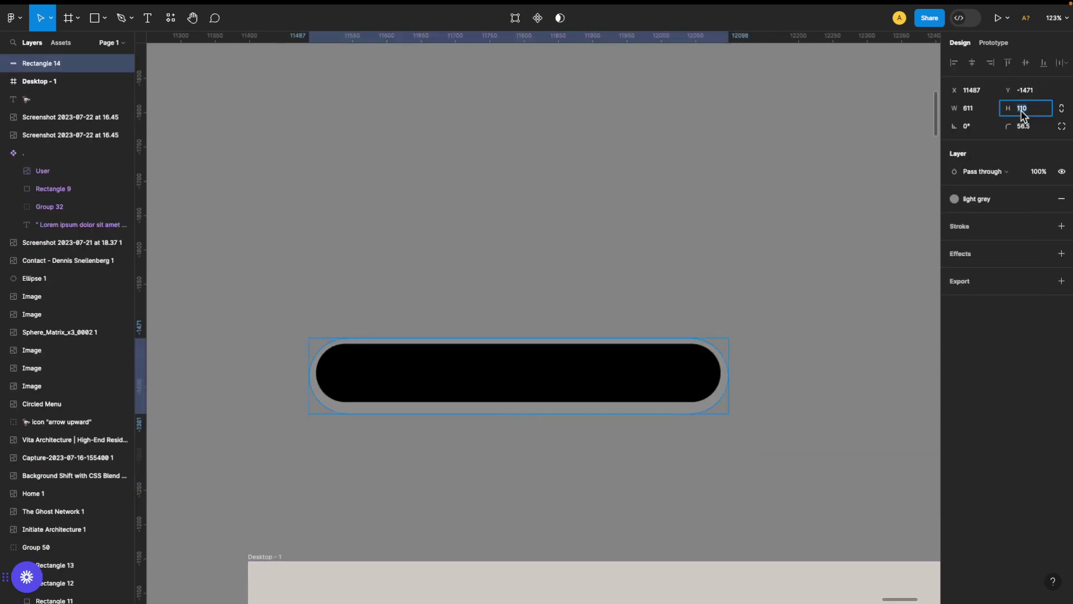
{"action": "left_click", "coordinate": [752, 391]}
{"action": "left_click", "coordinate": [654, 381]}
{"action": "left_click", "coordinate": [795, 428]}
Step: Add the About, Work, Services and Contact labels in a row across the black pill
{"action": "scroll", "coordinate": [559, 358], "scroll_direction": "left", "scroll_amount": 2}
{"action": "key", "text": "t"}
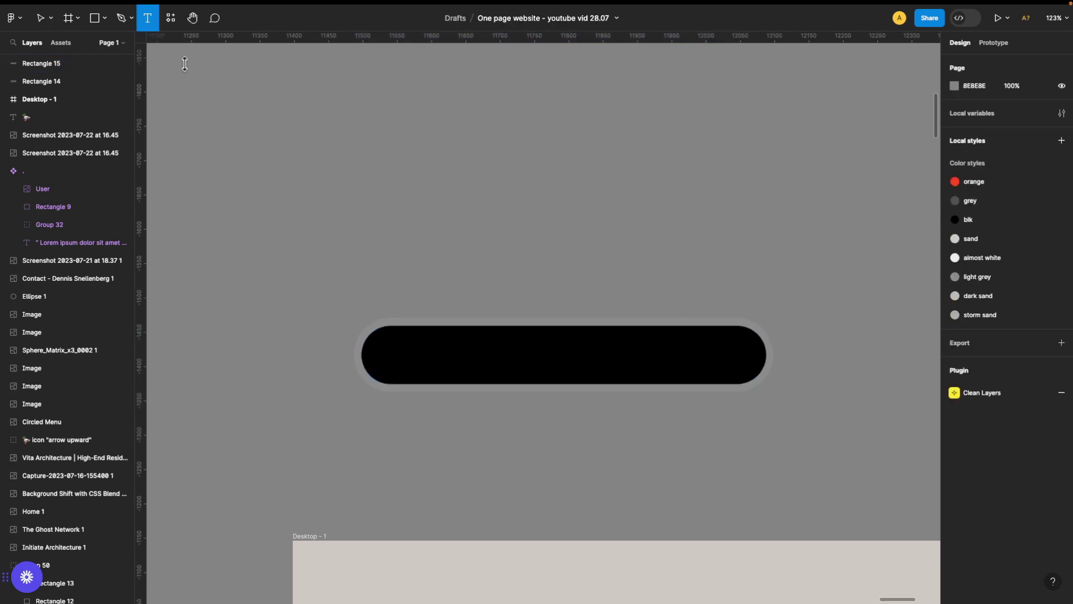
{"action": "left_click", "coordinate": [401, 367]}
{"action": "key", "text": "ctrl+d"}
{"action": "left_click_drag", "start_coordinate": [434, 365], "coordinate": [545, 360]}
{"action": "key", "text": "ctrl+d"}
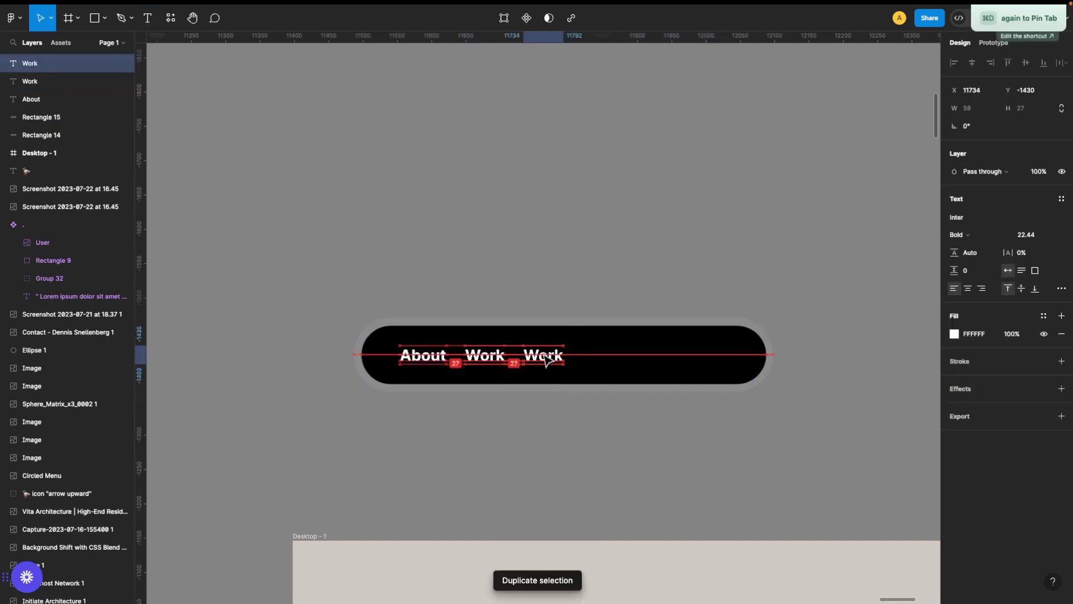
{"action": "scroll", "coordinate": [548, 419], "scroll_direction": "left", "scroll_amount": 10}
{"action": "scroll", "coordinate": [539, 434], "scroll_direction": "left", "scroll_amount": 5}
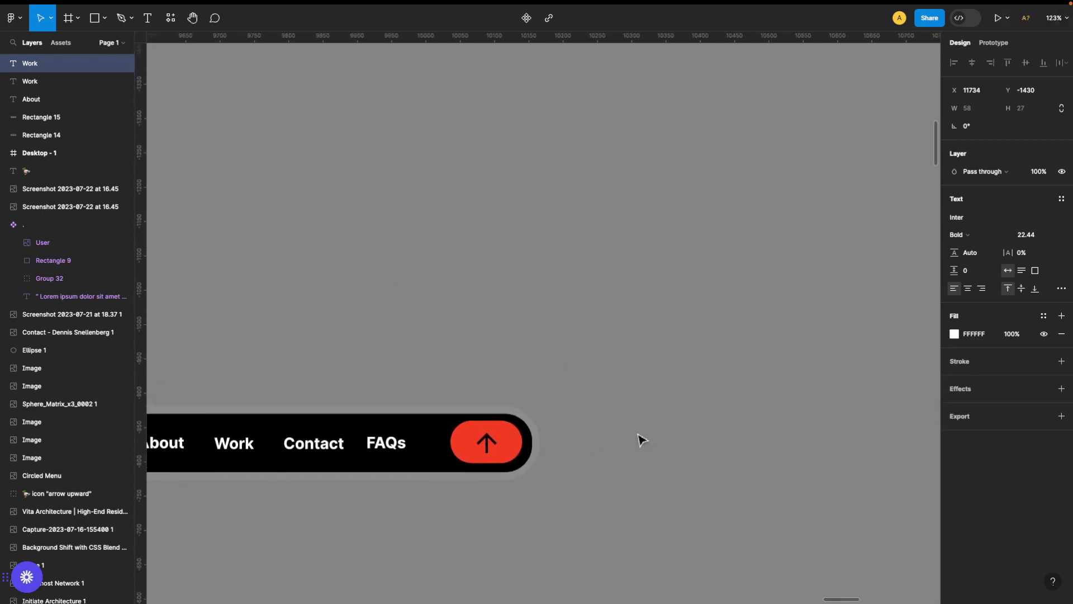
{"action": "scroll", "coordinate": [640, 438], "scroll_direction": "left", "scroll_amount": 5}
{"action": "scroll", "coordinate": [639, 438], "scroll_direction": "down", "scroll_amount": 10}
{"action": "scroll", "coordinate": [640, 438], "scroll_direction": "right", "scroll_amount": 5}
{"action": "scroll", "coordinate": [640, 439], "scroll_direction": "right", "scroll_amount": 5}
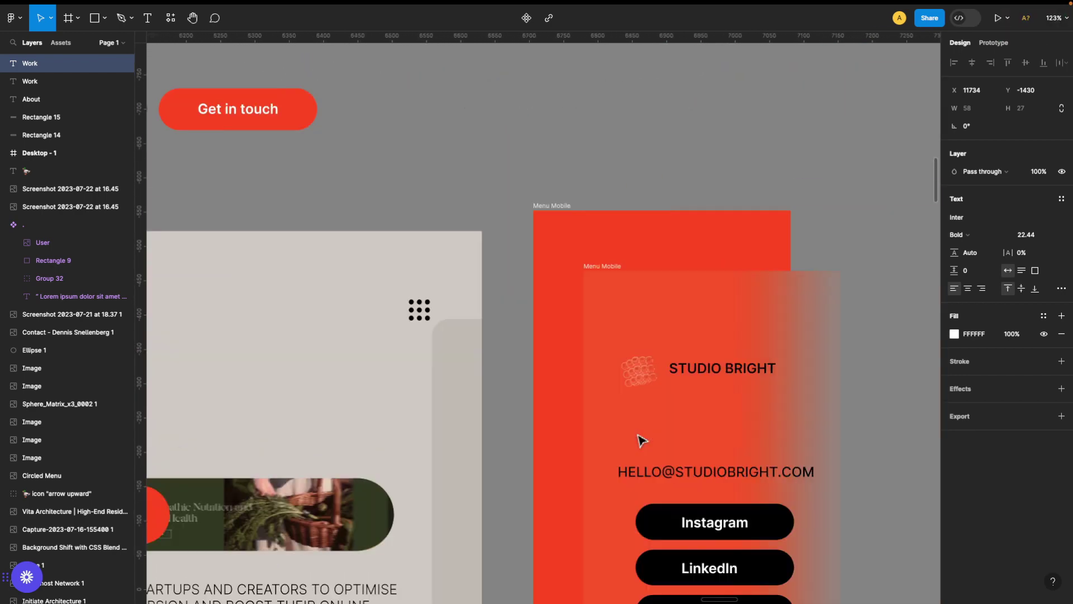
{"action": "scroll", "coordinate": [640, 439], "scroll_direction": "right", "scroll_amount": 5}
{"action": "scroll", "coordinate": [640, 439], "scroll_direction": "up", "scroll_amount": 3}
{"action": "scroll", "coordinate": [702, 488], "scroll_direction": "right", "scroll_amount": 5}
{"action": "scroll", "coordinate": [564, 263], "scroll_direction": "up", "scroll_amount": 3}
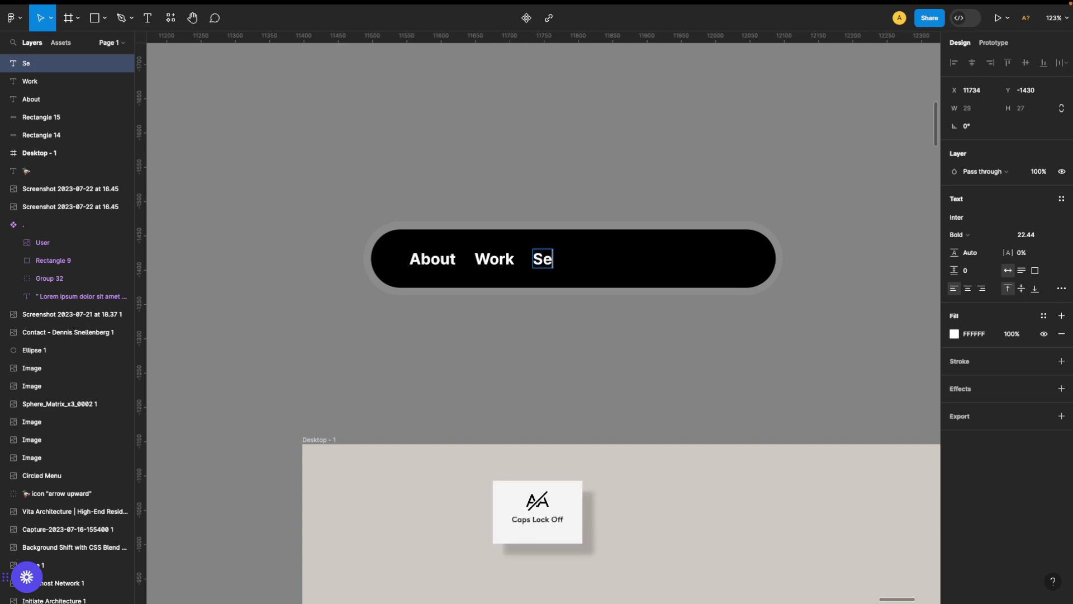
{"action": "key", "text": "ctrl+d"}
{"action": "type", "text": "Contact"}
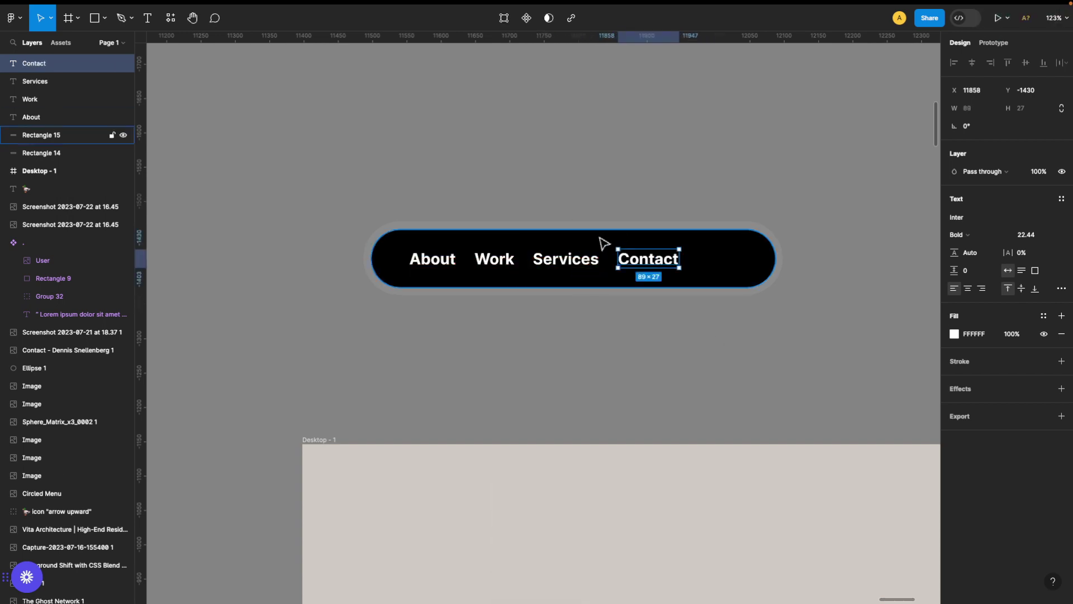
Step: Make a 331-wide orange copy of the pill and place it at the menu's right end
{"action": "left_click", "coordinate": [603, 242]}
{"action": "key", "text": "ctrl+d"}
{"action": "left_click_drag", "start_coordinate": [594, 242], "coordinate": [639, 143]}
{"action": "left_click_drag", "start_coordinate": [414, 162], "coordinate": [599, 172]}
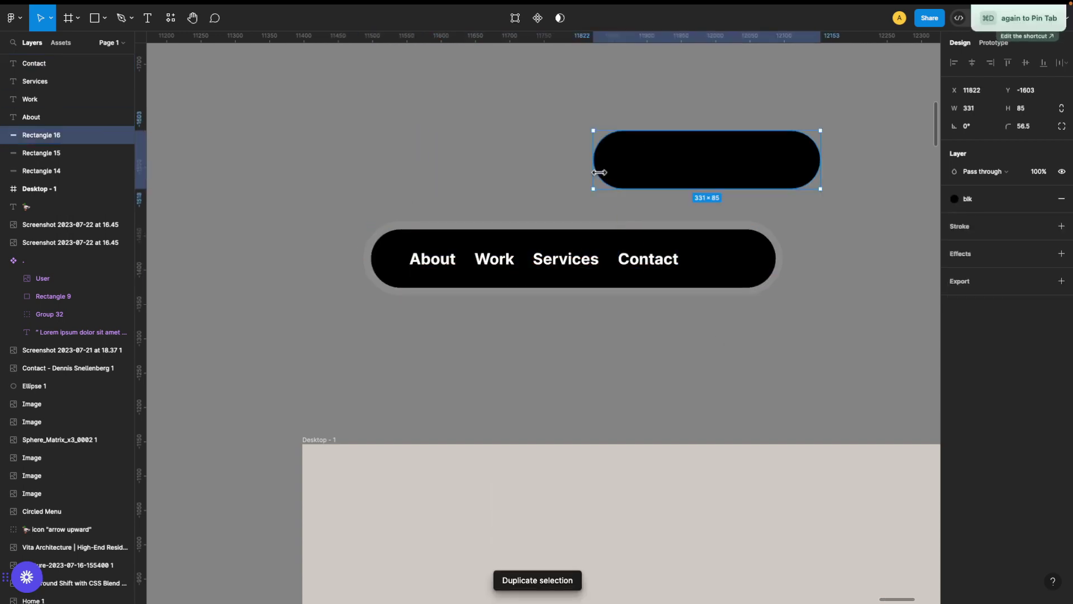
{"action": "left_click", "coordinate": [967, 199]}
{"action": "left_click", "coordinate": [842, 276]}
{"action": "left_click_drag", "start_coordinate": [795, 169], "coordinate": [743, 259]}
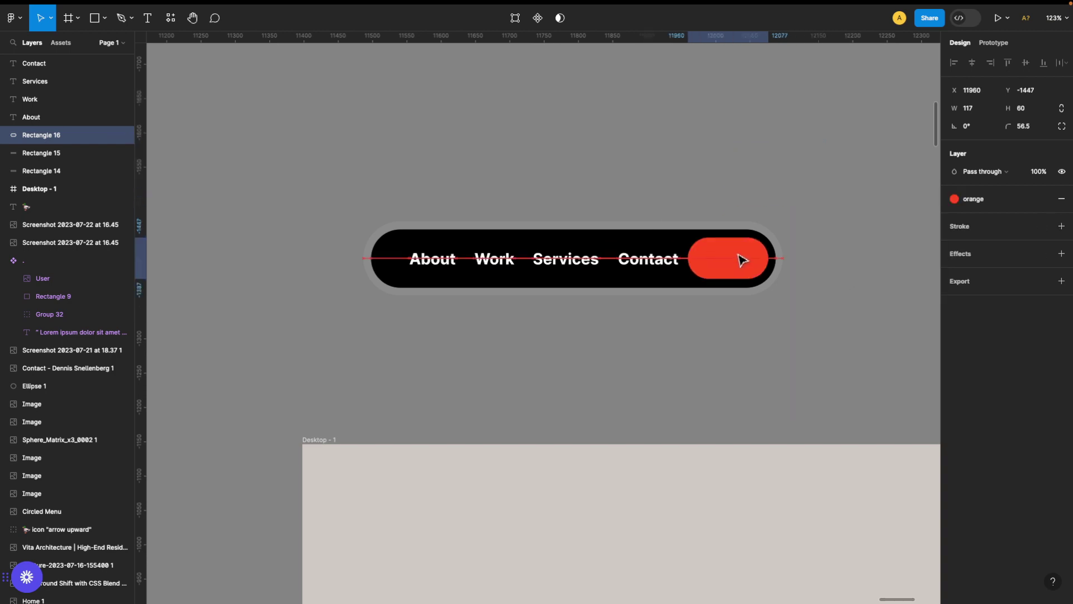
{"action": "key", "text": "shift+i"}
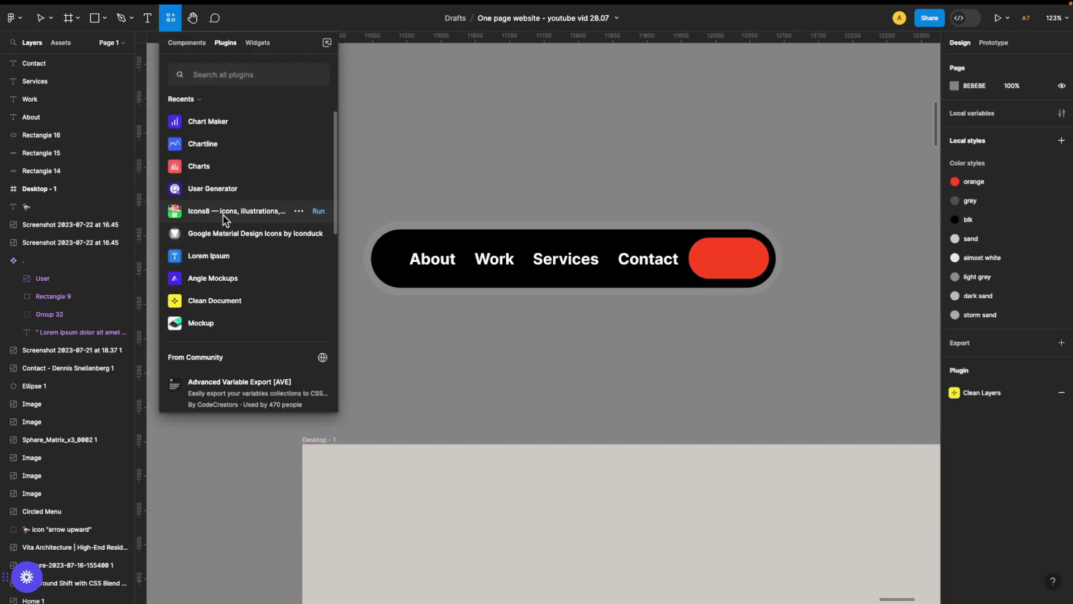
Step: Launch the Icons8 plugin and search for arrow icons
{"action": "left_click", "coordinate": [223, 212]}
{"action": "type", "text": "arr"}
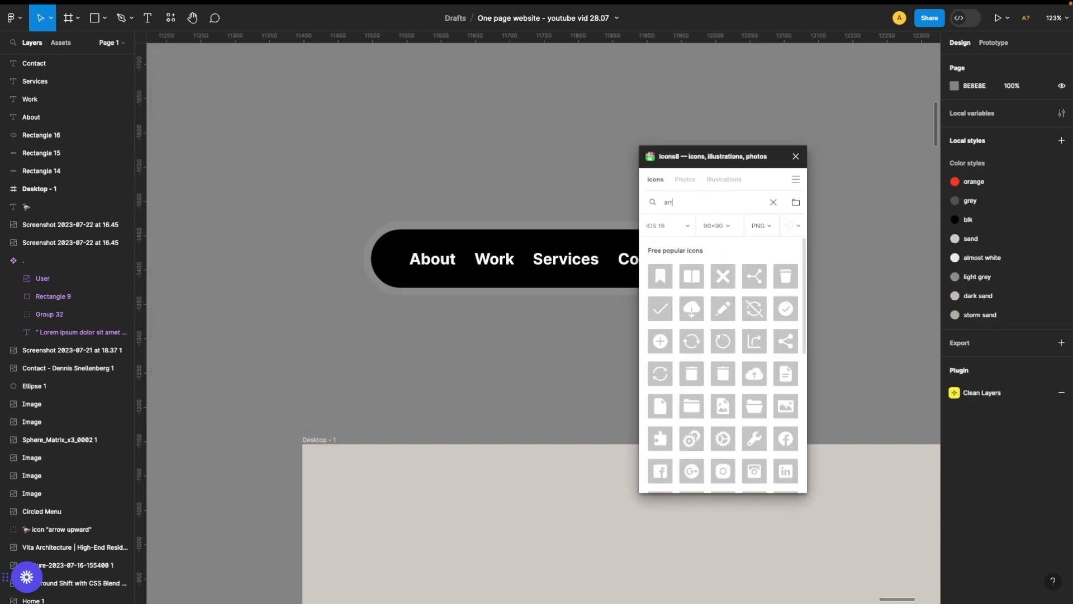
{"action": "type", "text": "ow"}
{"action": "left_click", "coordinate": [794, 225]}
{"action": "scroll", "coordinate": [727, 392], "scroll_direction": "down", "scroll_amount": 2}
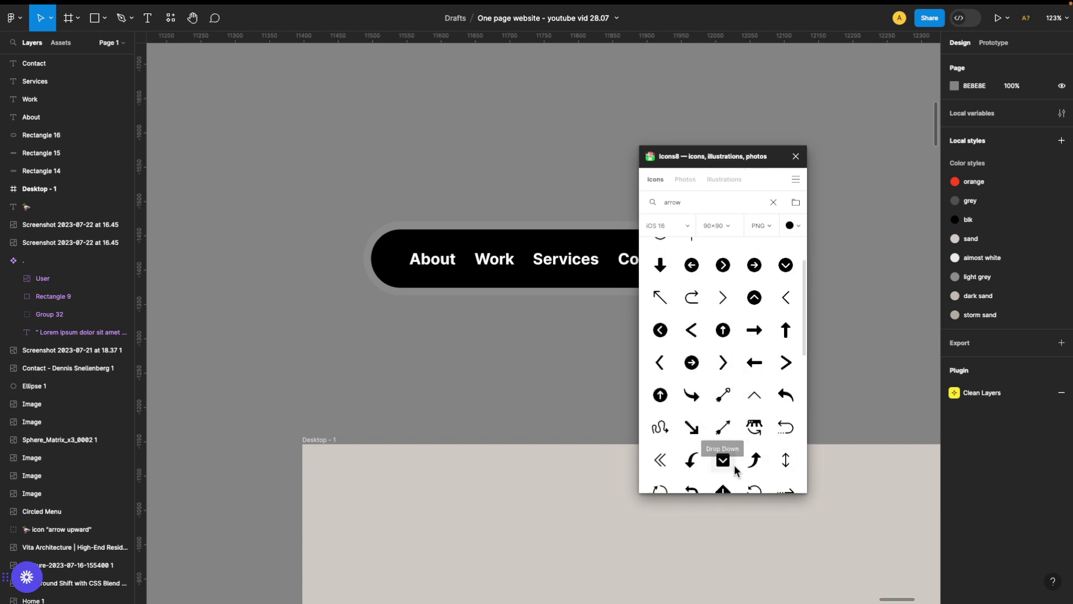
{"action": "scroll", "coordinate": [726, 442], "scroll_direction": "down", "scroll_amount": 2}
Step: Relaunch Icons8 in icon mode and try different styles for the arrow icon
{"action": "left_click", "coordinate": [796, 156]}
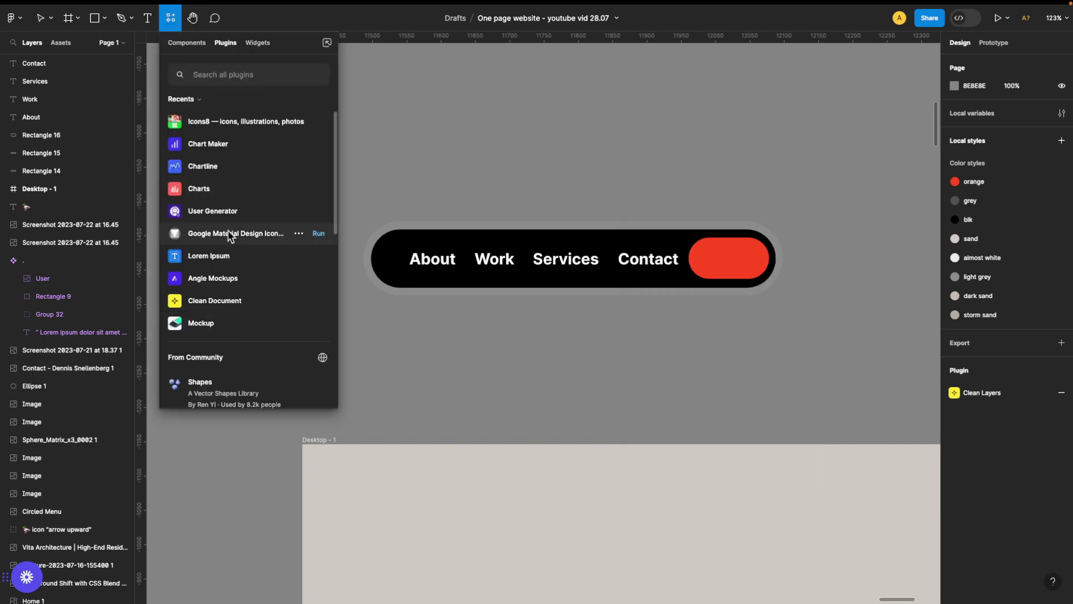
{"action": "left_click", "coordinate": [217, 123]}
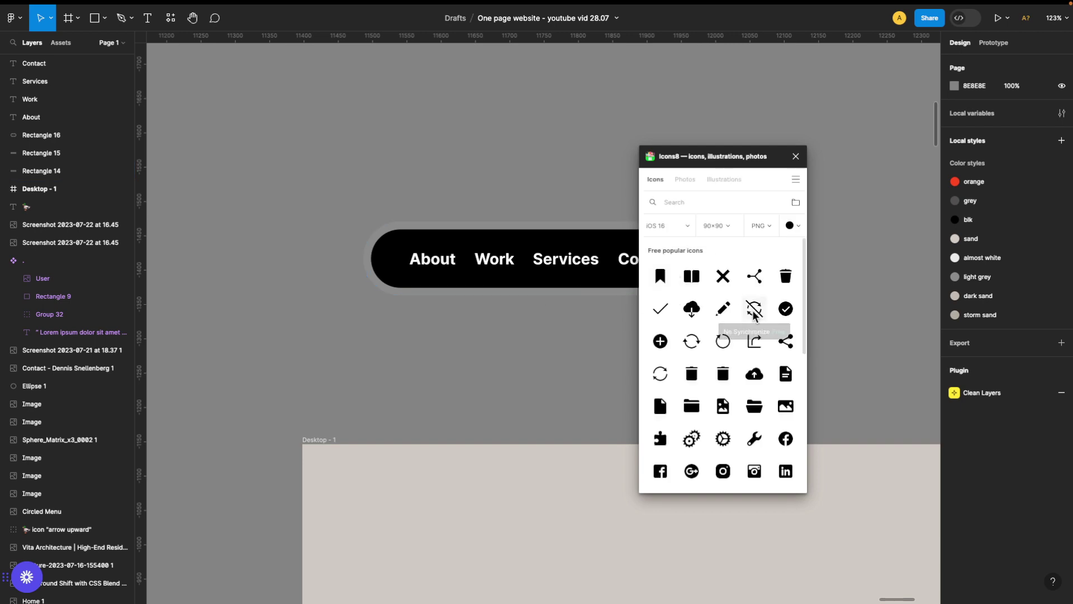
{"action": "type", "text": "arr"}
{"action": "left_click", "coordinate": [657, 179]}
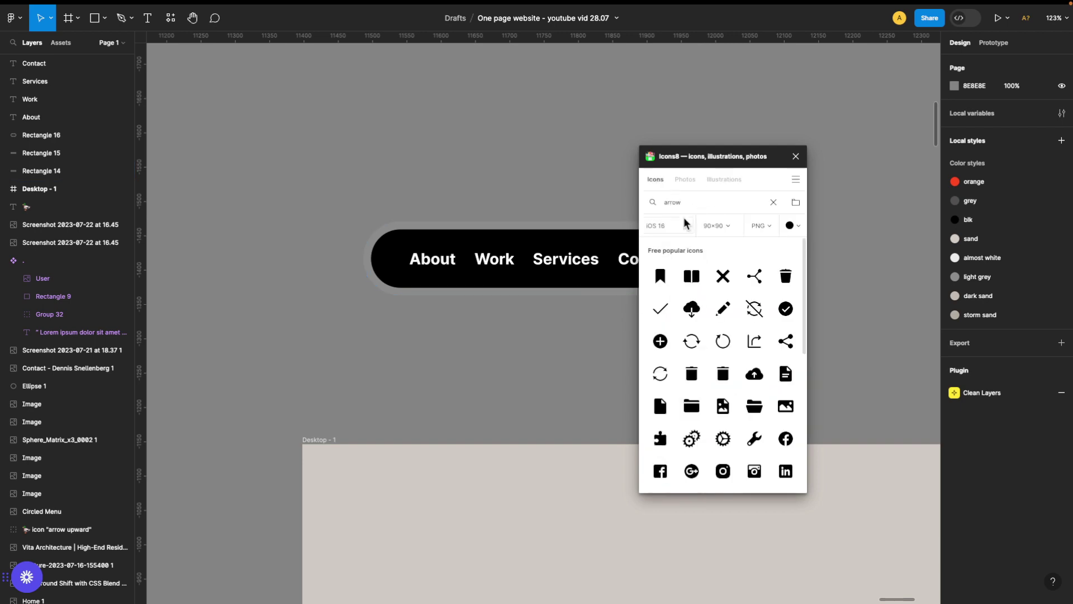
{"action": "scroll", "coordinate": [747, 378], "scroll_direction": "down", "scroll_amount": 3}
{"action": "scroll", "coordinate": [747, 378], "scroll_direction": "down", "scroll_amount": 1}
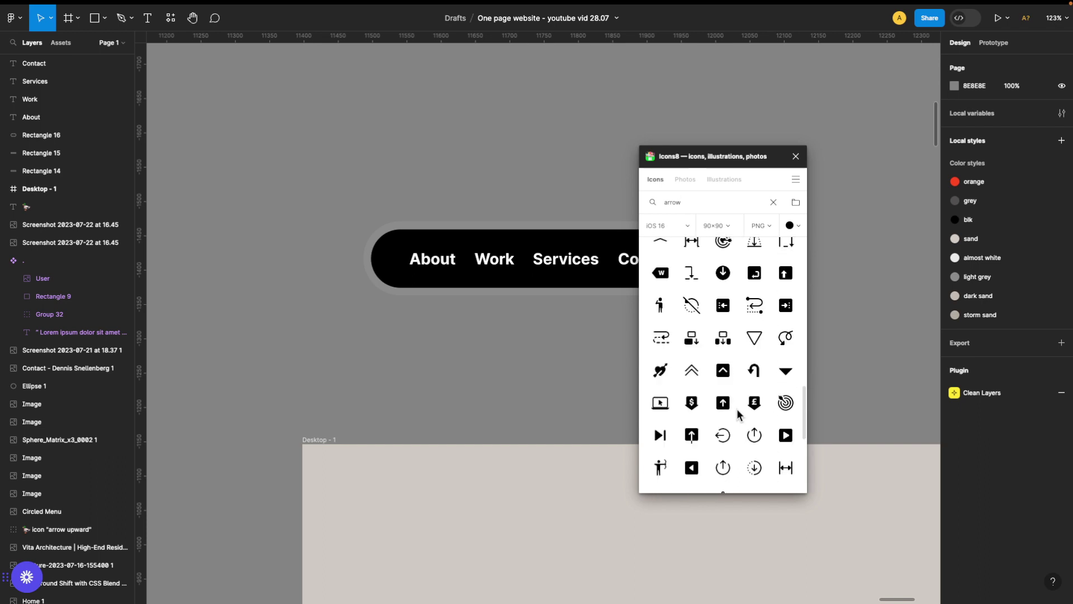
{"action": "scroll", "coordinate": [783, 389], "scroll_direction": "up", "scroll_amount": 5}
{"action": "scroll", "coordinate": [783, 389], "scroll_direction": "up", "scroll_amount": 5}
{"action": "scroll", "coordinate": [488, 364], "scroll_direction": "up", "scroll_amount": 10}
{"action": "scroll", "coordinate": [488, 364], "scroll_direction": "down", "scroll_amount": 6}
{"action": "left_click", "coordinate": [669, 226]}
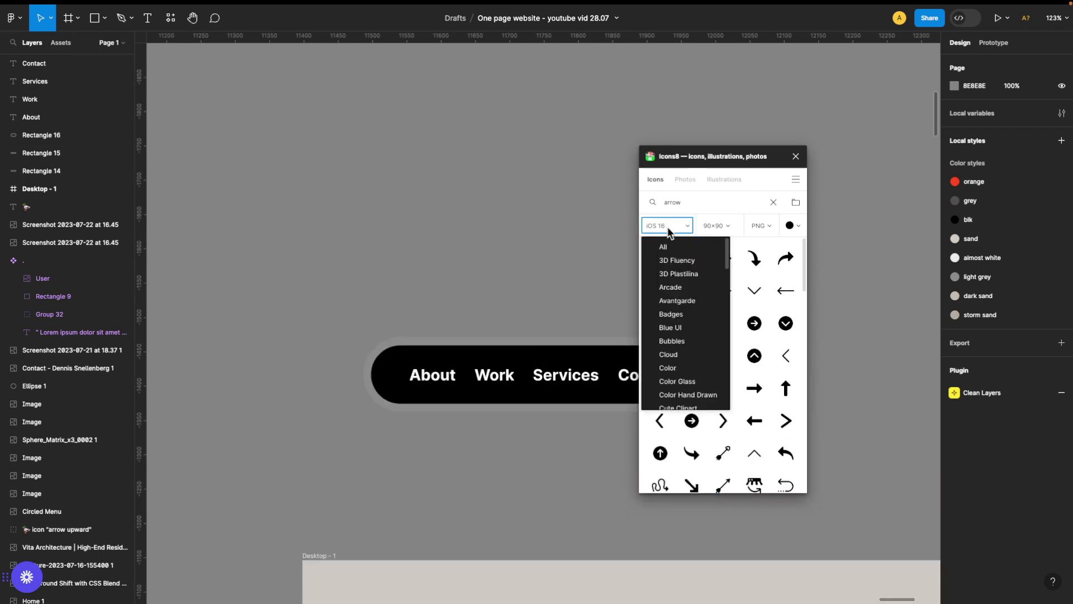
{"action": "left_click", "coordinate": [673, 322]}
{"action": "left_click", "coordinate": [669, 226]}
{"action": "left_click", "coordinate": [796, 155]}
Step: Move the nav component's arrow icon onto the orange pill and bring it to front
{"action": "scroll", "coordinate": [390, 506], "scroll_direction": "down", "scroll_amount": 5}
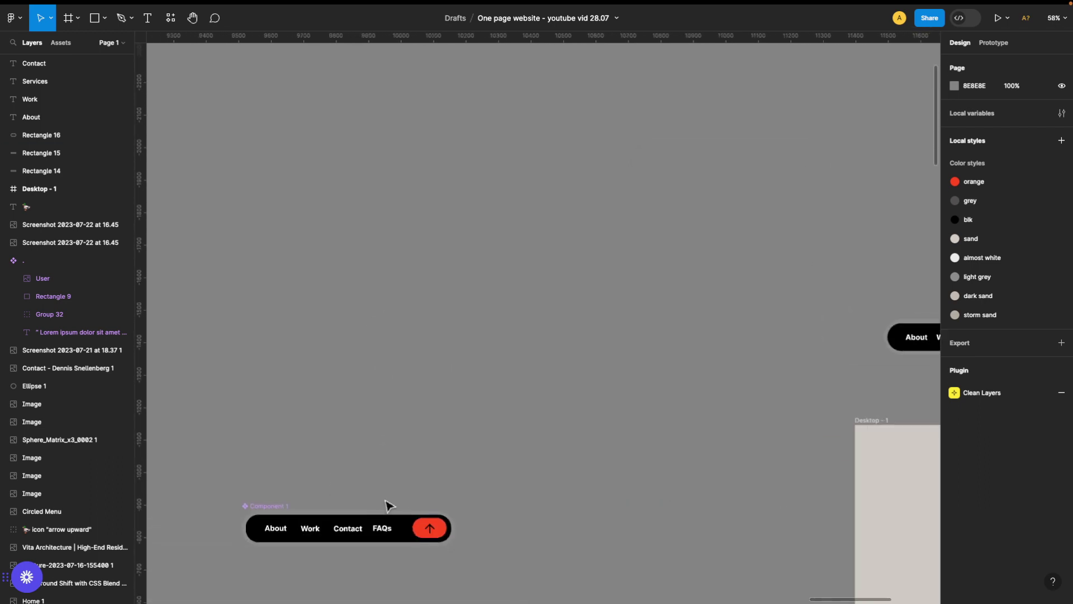
{"action": "scroll", "coordinate": [389, 506], "scroll_direction": "left", "scroll_amount": 3}
{"action": "double_click", "coordinate": [517, 545]}
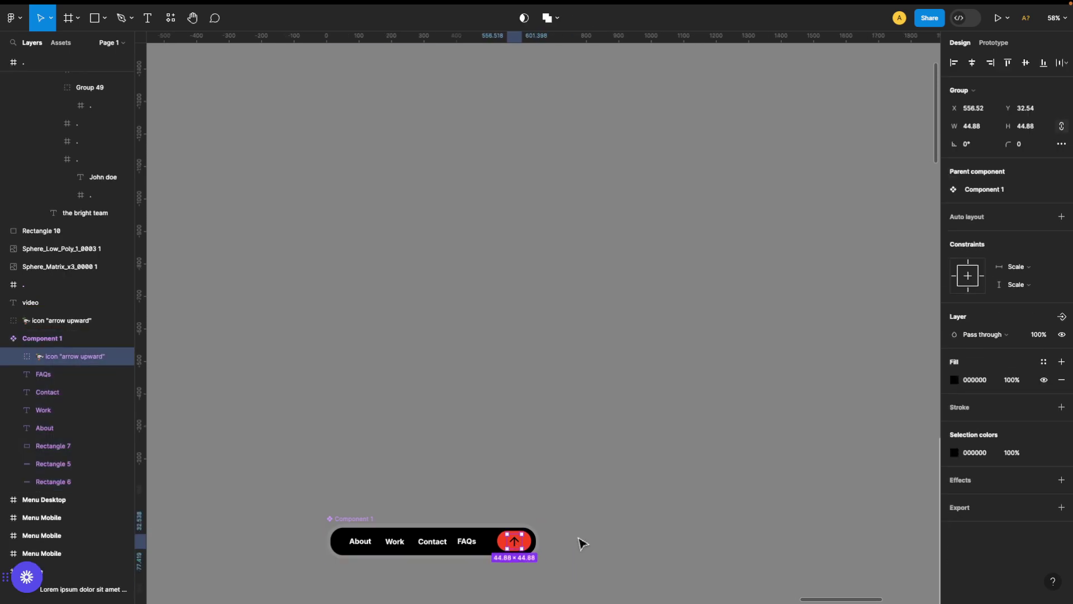
{"action": "left_click_drag", "start_coordinate": [514, 541], "coordinate": [388, 480]}
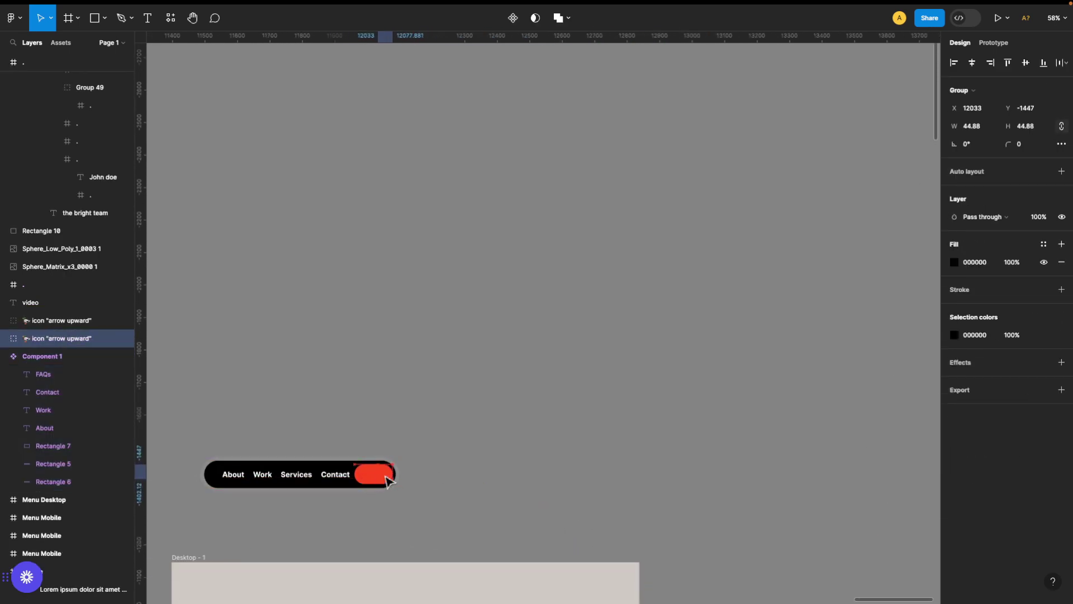
{"action": "right_click", "coordinate": [381, 482]}
{"action": "left_click", "coordinate": [420, 337]}
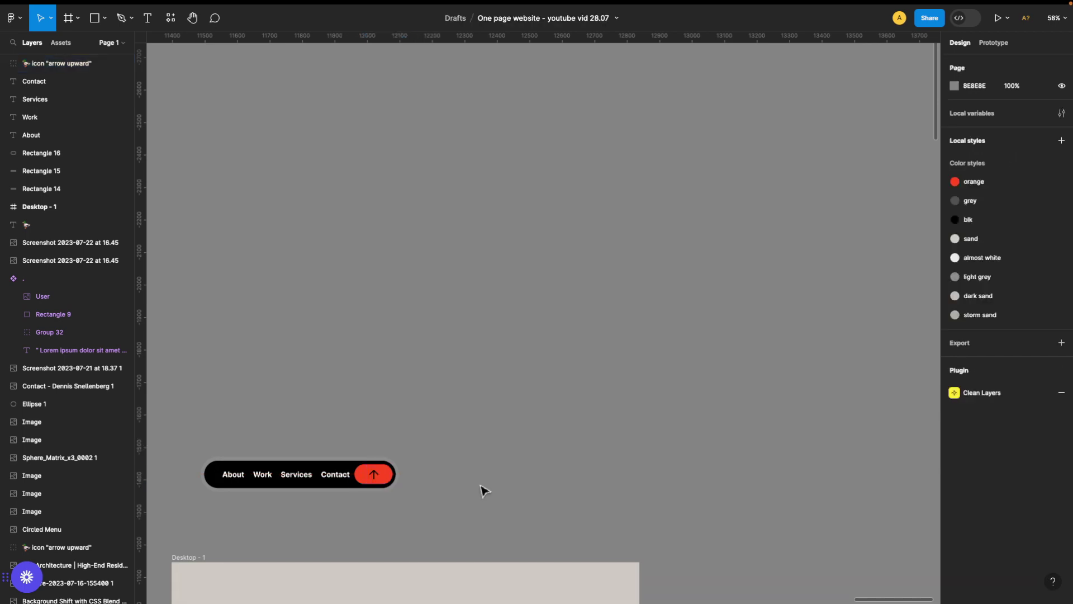
{"action": "scroll", "coordinate": [484, 490], "scroll_direction": "down", "scroll_amount": 5}
{"action": "scroll", "coordinate": [524, 340], "scroll_direction": "up", "scroll_amount": 5}
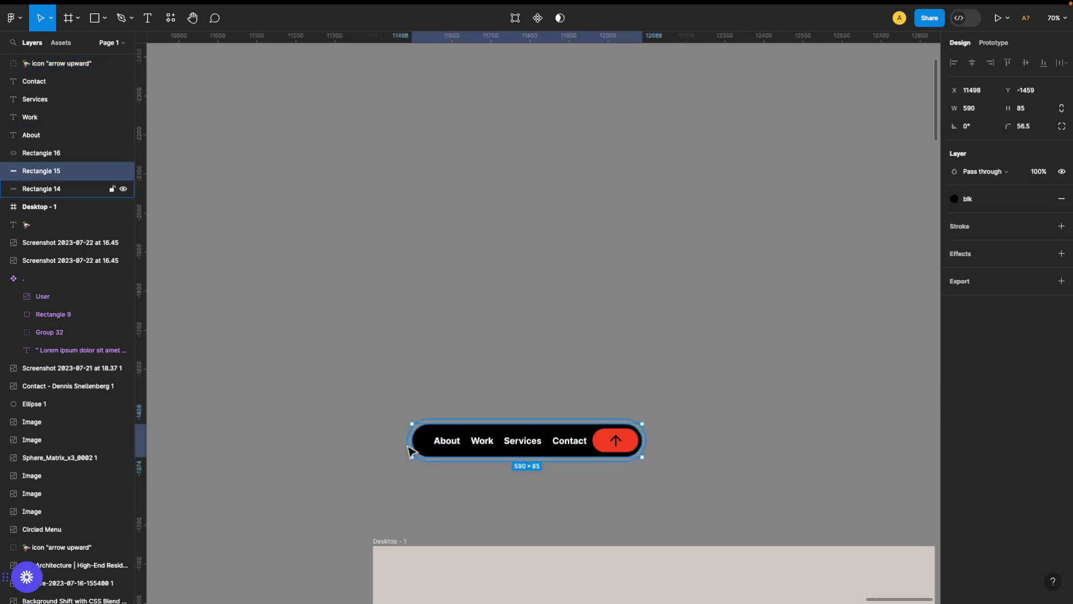
{"action": "scroll", "coordinate": [409, 451], "scroll_direction": "up", "scroll_amount": 5}
{"action": "left_click", "coordinate": [349, 481]}
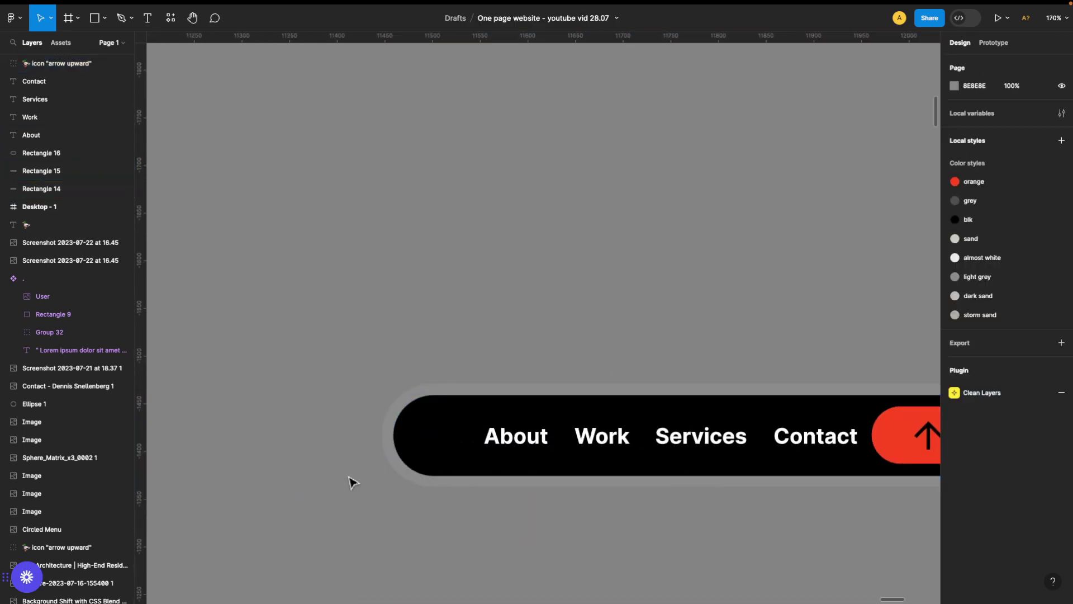
{"action": "scroll", "coordinate": [350, 481], "scroll_direction": "down", "scroll_amount": 5}
{"action": "scroll", "coordinate": [350, 482], "scroll_direction": "down", "scroll_amount": 5}
{"action": "left_click", "coordinate": [559, 394]}
Step: Scale the sphere image to 0.5 and place it in the nav bar beside About
{"action": "scroll", "coordinate": [559, 394], "scroll_direction": "up", "scroll_amount": 10}
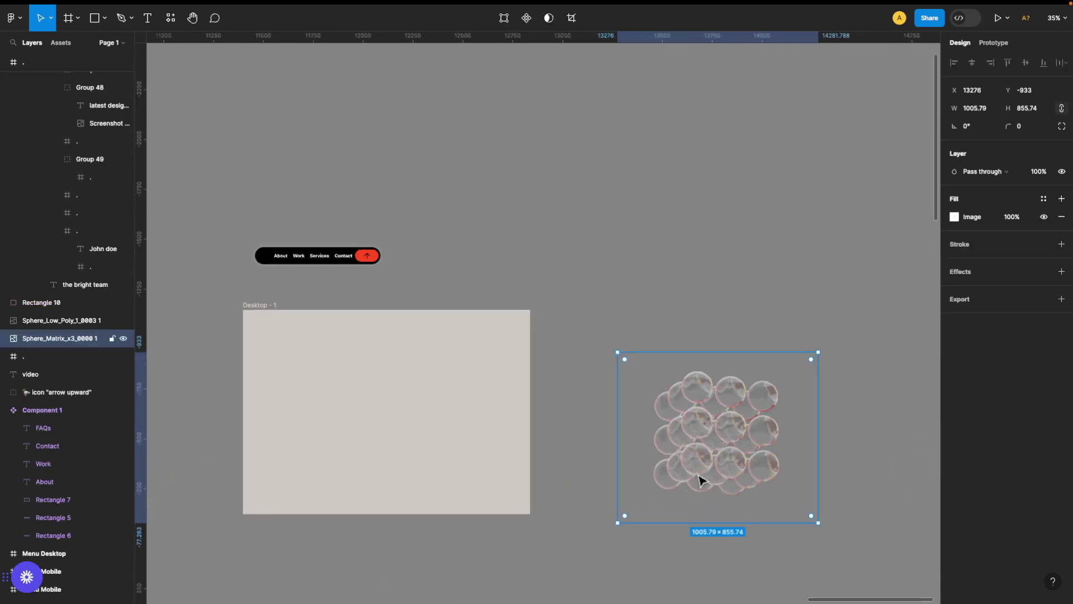
{"action": "left_click_drag", "start_coordinate": [700, 480], "coordinate": [499, 239]}
{"action": "type", "text": "0.5"}
{"action": "key", "text": "Return"}
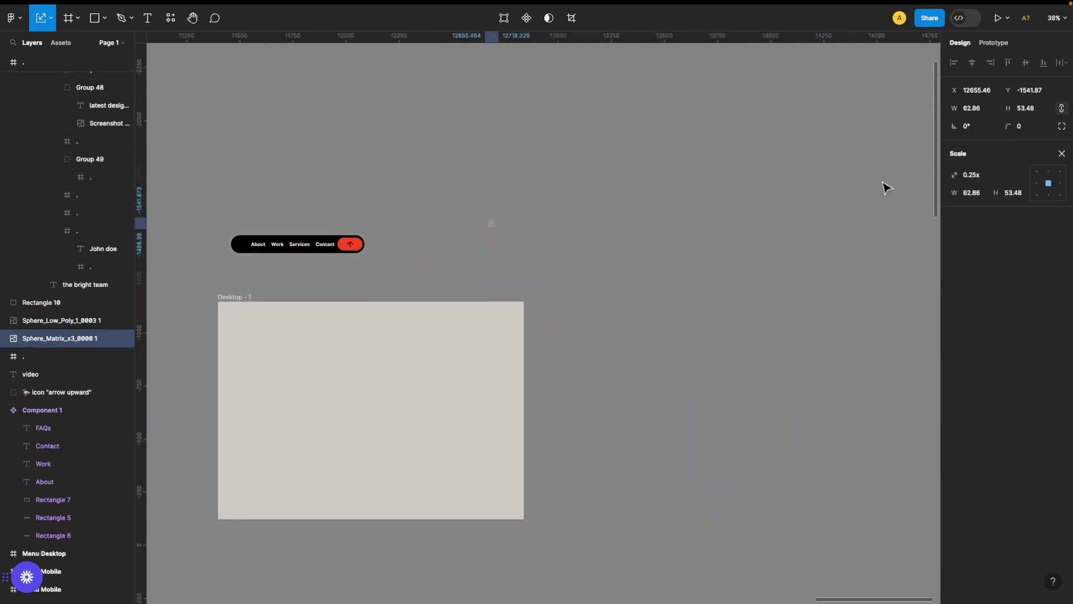
{"action": "scroll", "coordinate": [886, 187], "scroll_direction": "up", "scroll_amount": 5}
{"action": "left_click_drag", "start_coordinate": [618, 211], "coordinate": [283, 313]}
Step: Group all the nav bar pieces and move the group into Desktop - 1
{"action": "right_click", "coordinate": [295, 239]}
{"action": "key", "text": "Escape"}
{"action": "left_click_drag", "start_coordinate": [285, 240], "coordinate": [282, 304]}
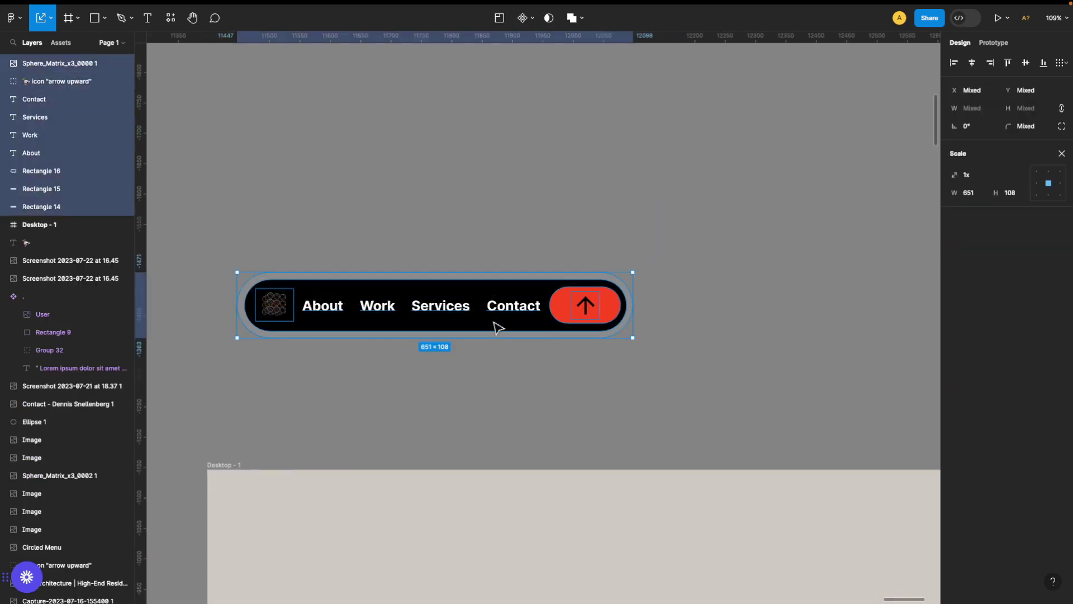
{"action": "key", "text": "ctrl+g"}
{"action": "left_click_drag", "start_coordinate": [471, 335], "coordinate": [489, 384]}
{"action": "scroll", "coordinate": [488, 384], "scroll_direction": "down", "scroll_amount": 5}
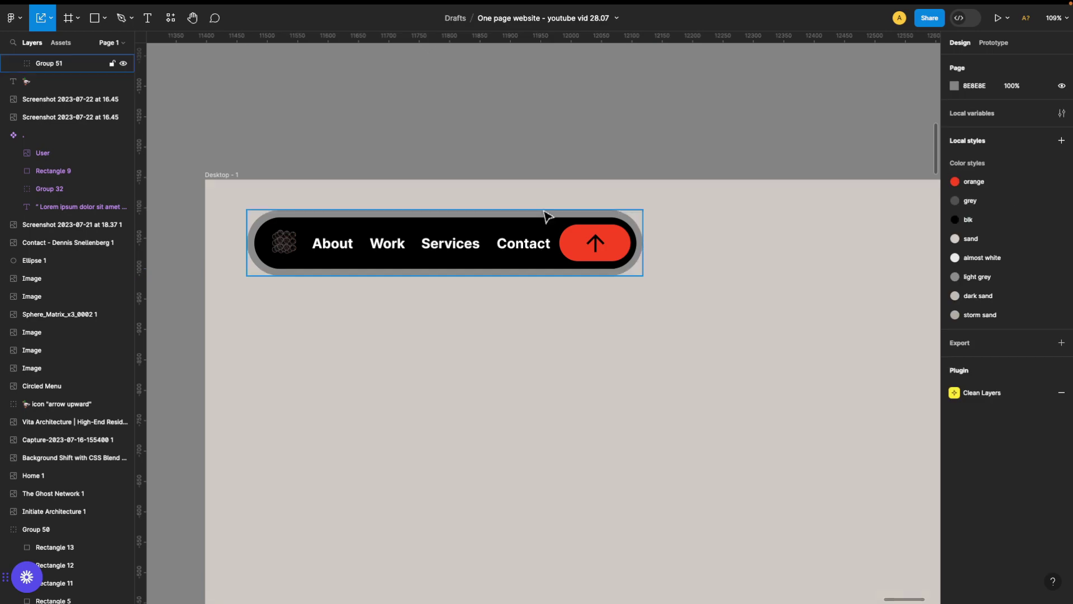
{"action": "left_click", "coordinate": [545, 215]}
{"action": "scroll", "coordinate": [371, 488], "scroll_direction": "down", "scroll_amount": 5}
Step: Copy the headline into Desktop - 1 with the Get in touch button beneath it
{"action": "scroll", "coordinate": [485, 497], "scroll_direction": "up", "scroll_amount": 3}
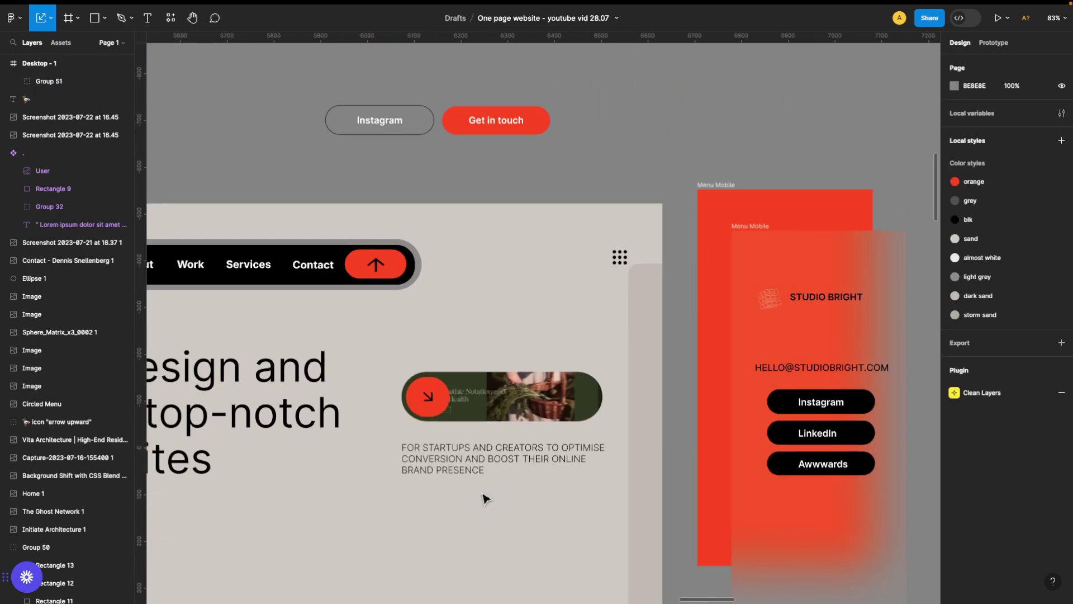
{"action": "scroll", "coordinate": [485, 497], "scroll_direction": "down", "scroll_amount": 3}
{"action": "left_click", "coordinate": [344, 473]}
{"action": "key", "text": "ctrl+d"}
{"action": "left_click_drag", "start_coordinate": [692, 451], "coordinate": [726, 378]}
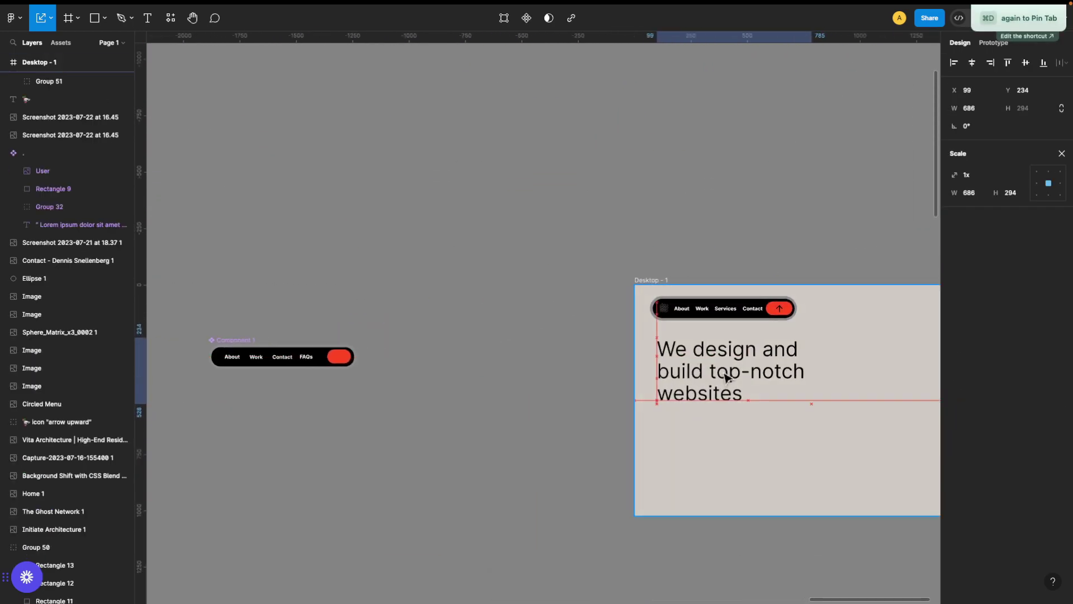
{"action": "scroll", "coordinate": [507, 412], "scroll_direction": "up", "scroll_amount": 5}
{"action": "left_click_drag", "start_coordinate": [693, 497], "coordinate": [874, 464]}
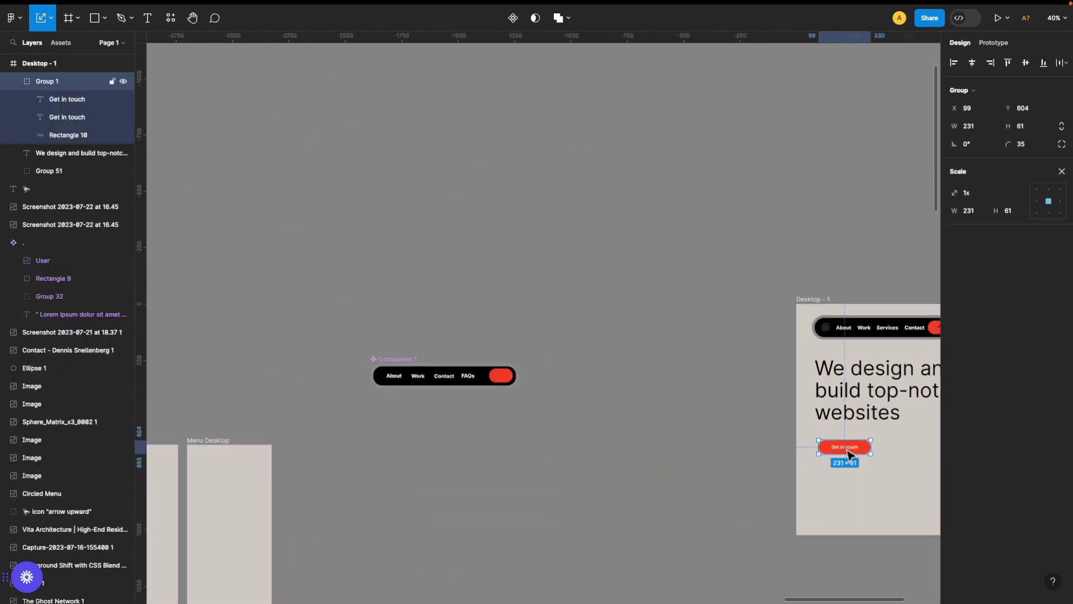
{"action": "left_click_drag", "start_coordinate": [794, 394], "coordinate": [802, 411]}
Step: Copy the STUDIO BRIGHT rows into Desktop - 1, offset the second, and duplicate the startups tagline
{"action": "left_click", "coordinate": [759, 433]}
{"action": "scroll", "coordinate": [599, 497], "scroll_direction": "left", "scroll_amount": 3}
{"action": "scroll", "coordinate": [490, 478], "scroll_direction": "up", "scroll_amount": 5}
{"action": "left_click", "coordinate": [486, 474]}
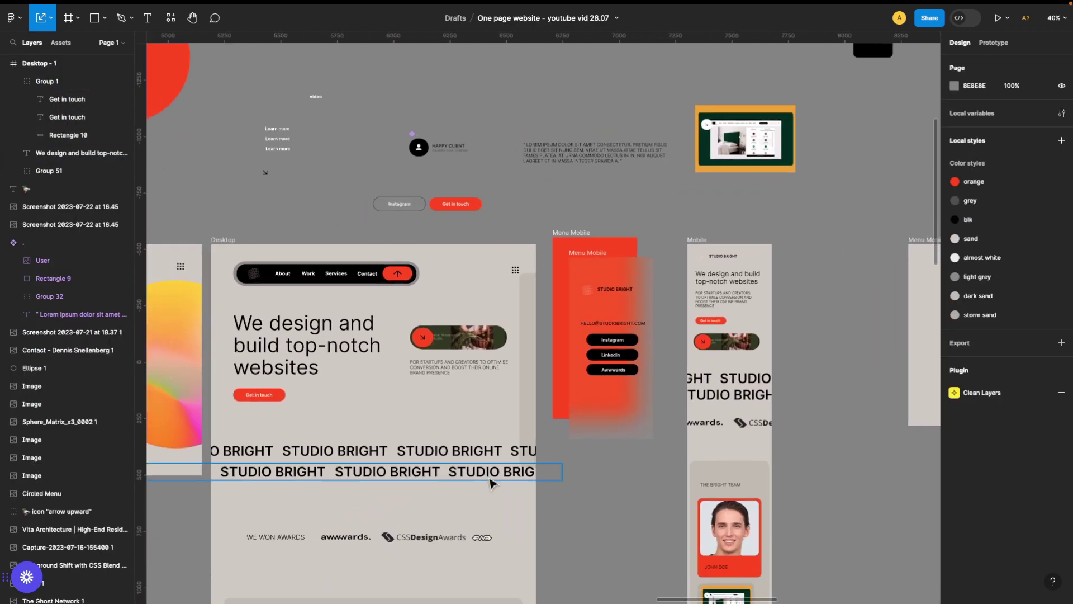
{"action": "key", "text": "ctrl+d"}
{"action": "left_click_drag", "start_coordinate": [485, 478], "coordinate": [811, 353]}
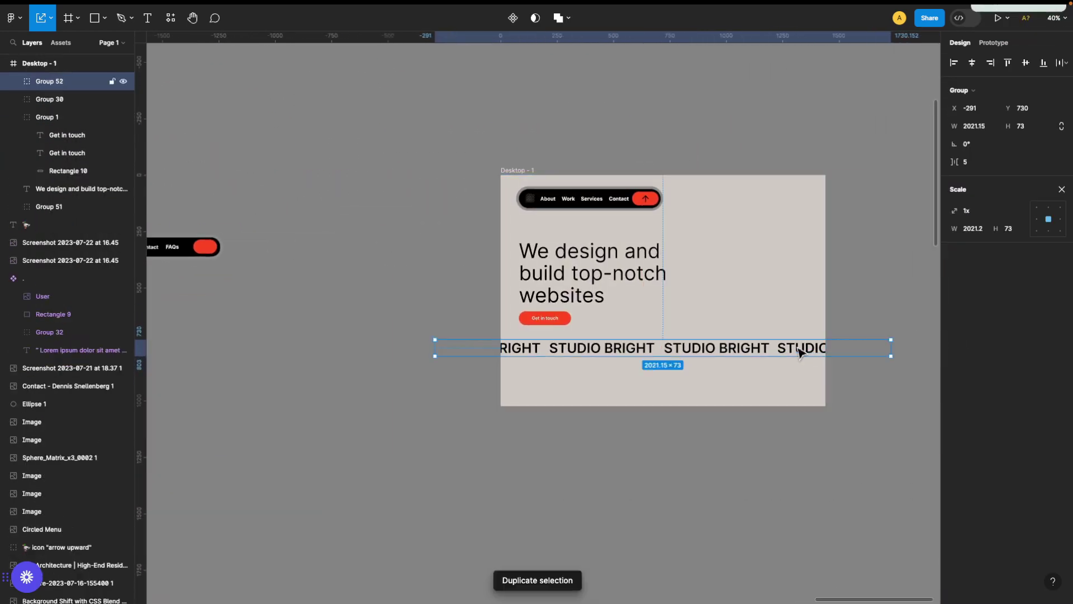
{"action": "scroll", "coordinate": [596, 484], "scroll_direction": "down", "scroll_amount": 3}
{"action": "scroll", "coordinate": [354, 482], "scroll_direction": "down", "scroll_amount": 3}
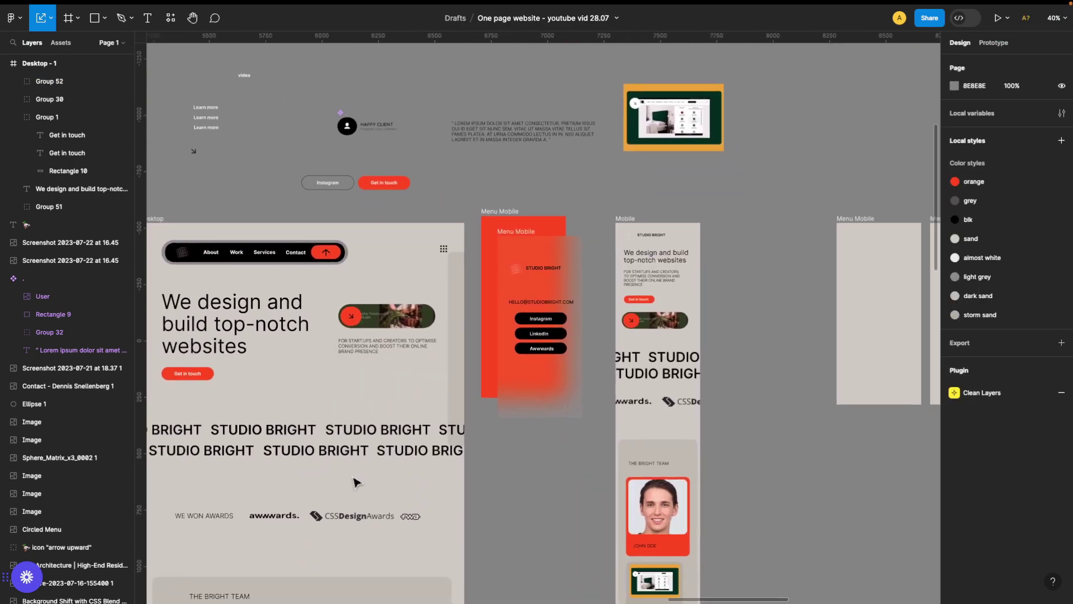
{"action": "left_click", "coordinate": [283, 229]}
{"action": "scroll", "coordinate": [710, 508], "scroll_direction": "right", "scroll_amount": 5}
{"action": "scroll", "coordinate": [711, 509], "scroll_direction": "right", "scroll_amount": 5}
{"action": "left_click_drag", "start_coordinate": [721, 442], "coordinate": [663, 433]}
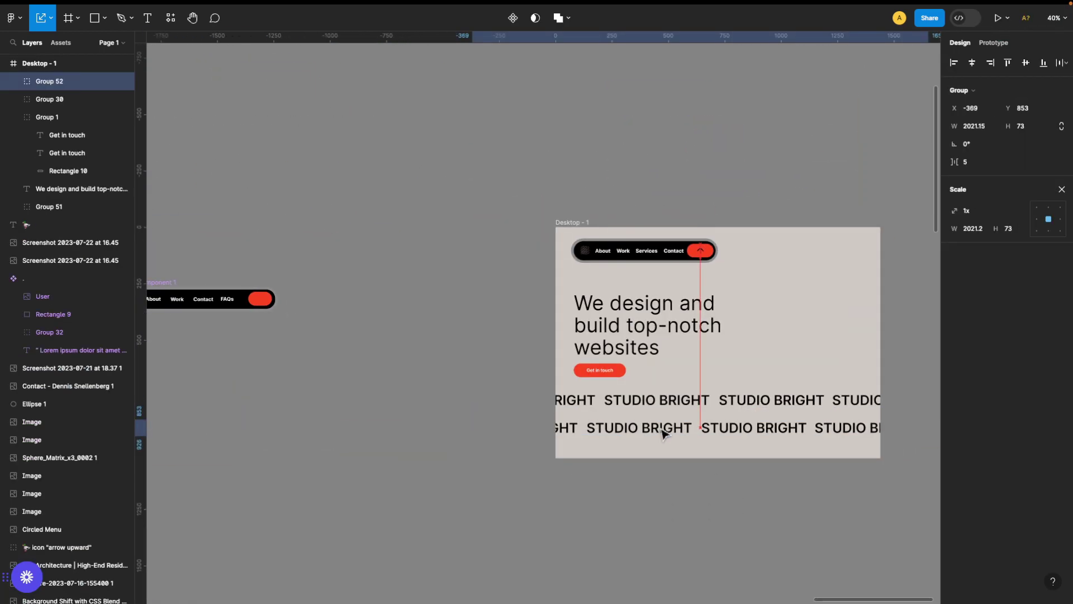
{"action": "key", "text": "super+d"}
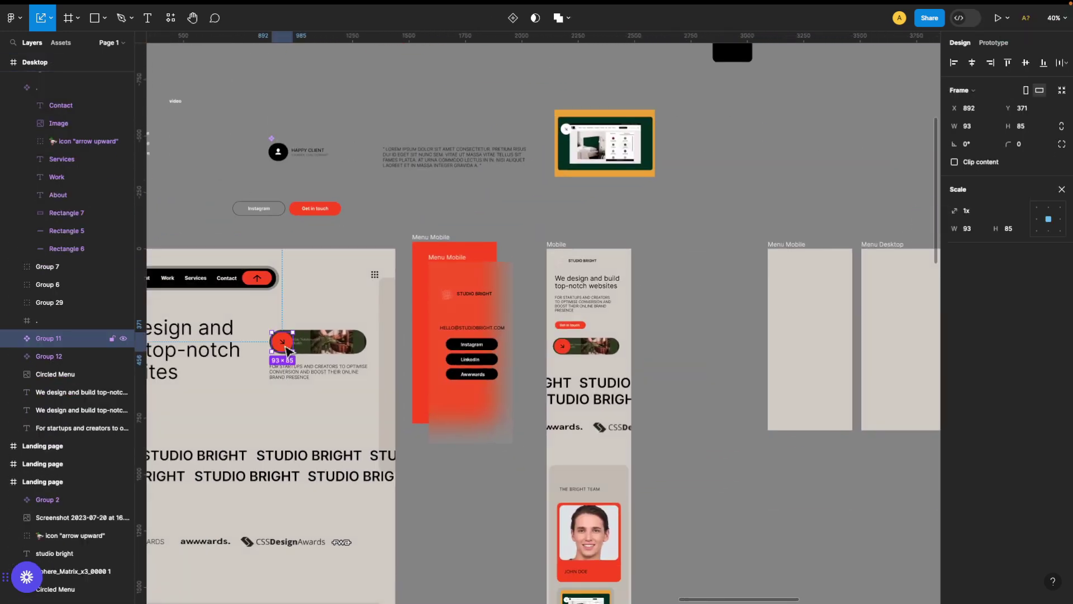
Step: Duplicate the image pill and position it above the tagline in Desktop - 1
{"action": "key", "text": "super+d"}
{"action": "left_click_drag", "start_coordinate": [837, 267], "coordinate": [637, 316]}
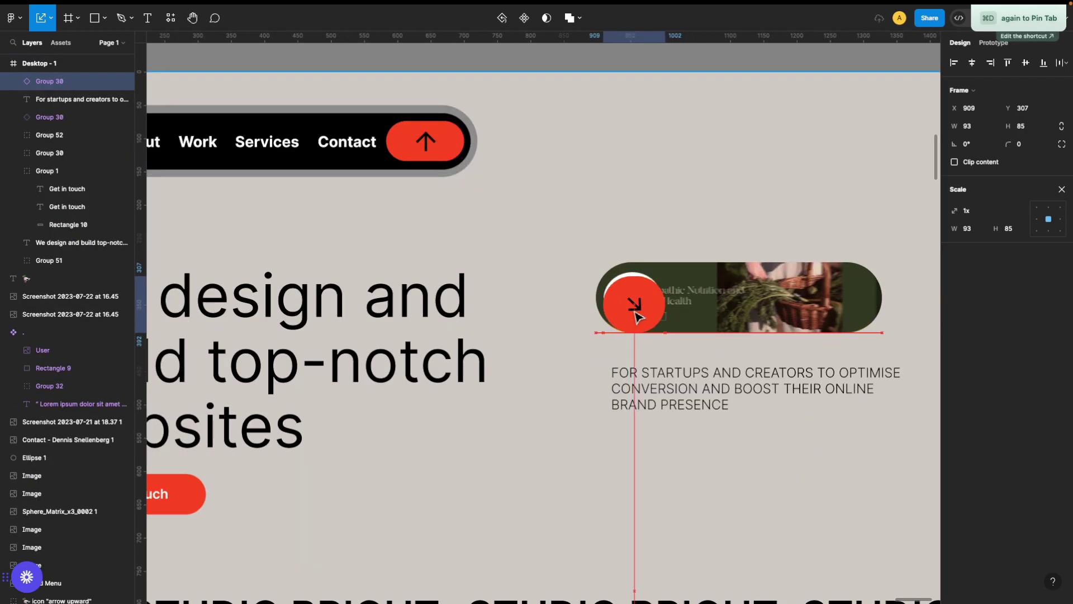
{"action": "scroll", "coordinate": [654, 403], "scroll_direction": "down", "scroll_amount": 2}
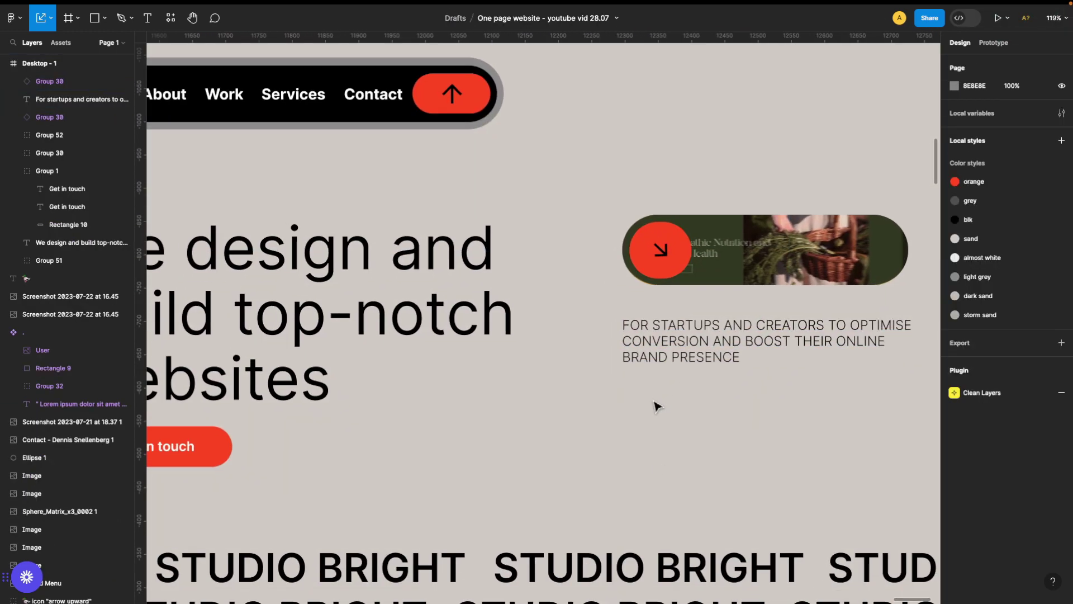
{"action": "scroll", "coordinate": [654, 405], "scroll_direction": "down", "scroll_amount": 5}
{"action": "scroll", "coordinate": [607, 486], "scroll_direction": "left", "scroll_amount": 3}
{"action": "scroll", "coordinate": [336, 421], "scroll_direction": "right", "scroll_amount": 10}
Step: Add a dark-sand 73×862 side strip to Desktop - 1, behind the STUDIO BRIGHT row
{"action": "left_click", "coordinate": [327, 420]}
{"action": "key", "text": "super+d"}
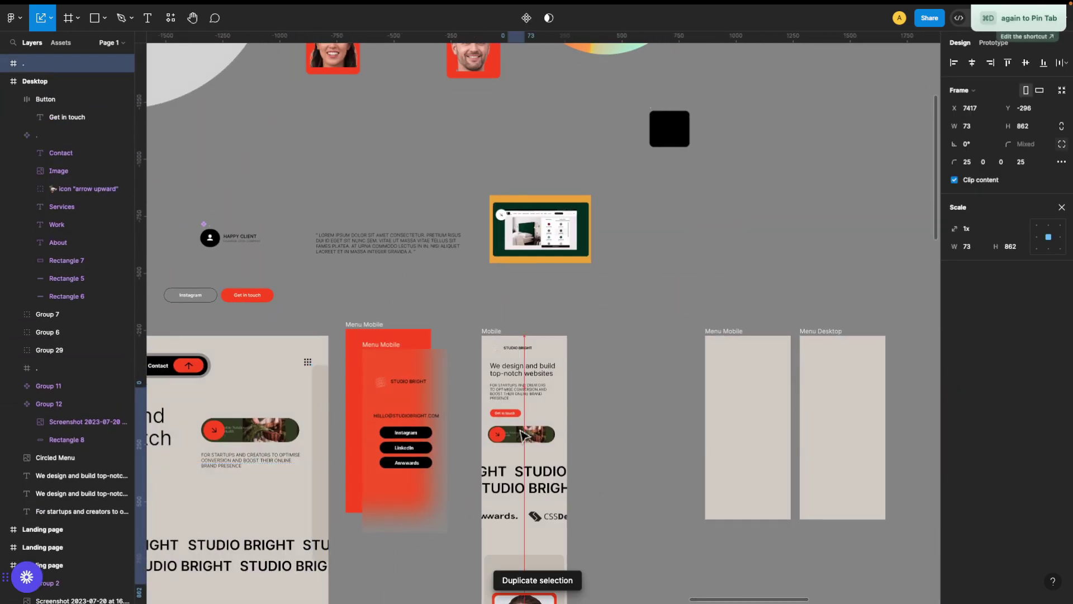
{"action": "left_click", "coordinate": [1043, 307]}
{"action": "left_click", "coordinate": [851, 497]}
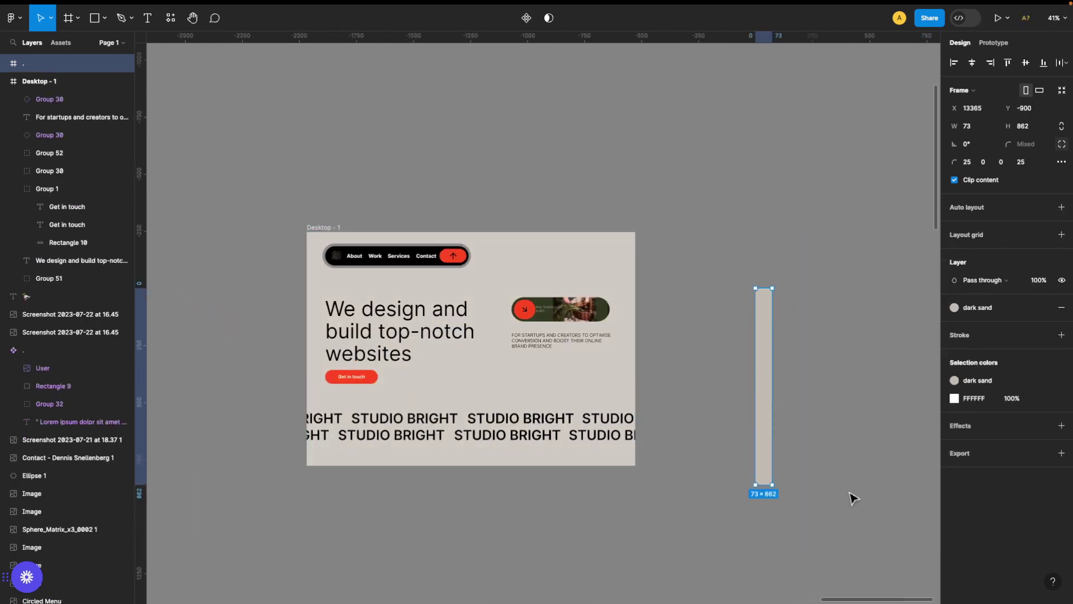
{"action": "left_click_drag", "start_coordinate": [646, 402], "coordinate": [639, 404]}
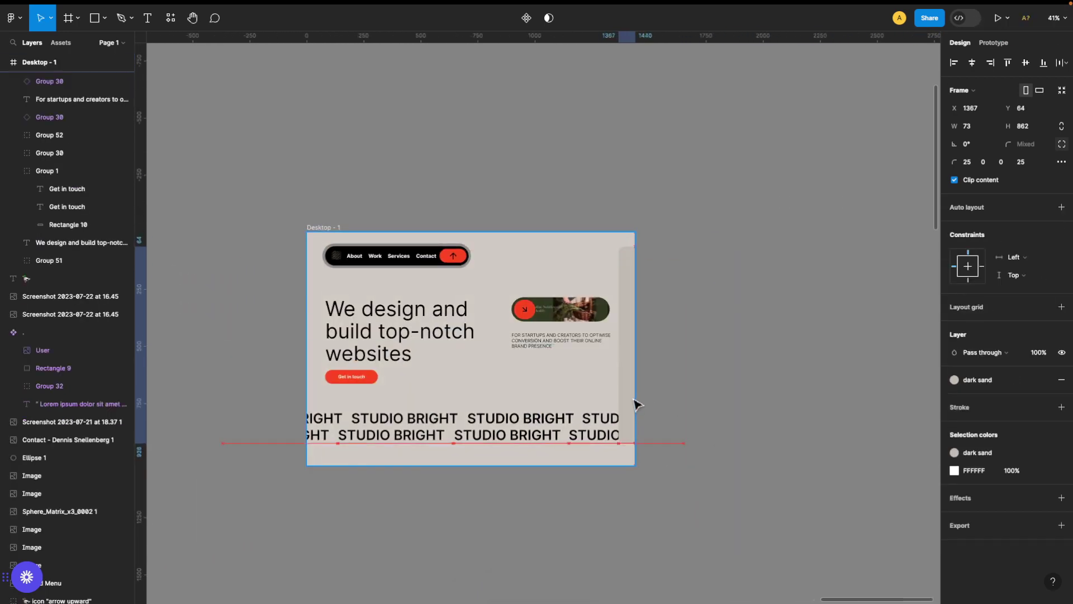
{"action": "right_click", "coordinate": [586, 441]}
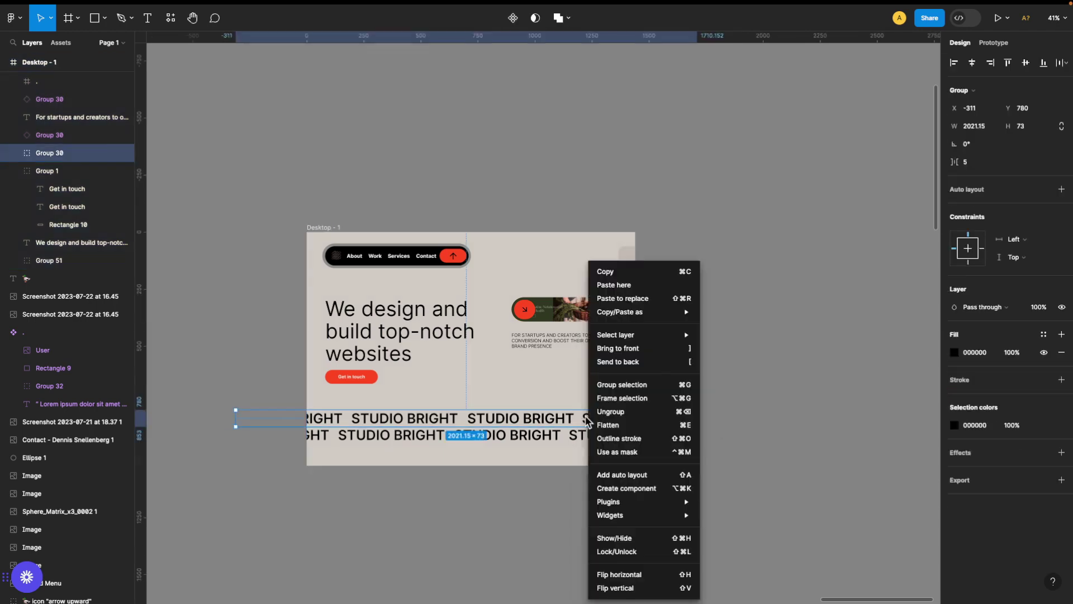
{"action": "left_click", "coordinate": [699, 426]}
{"action": "scroll", "coordinate": [664, 370], "scroll_direction": "left", "scroll_amount": 2}
{"action": "scroll", "coordinate": [658, 365], "scroll_direction": "right", "scroll_amount": 10}
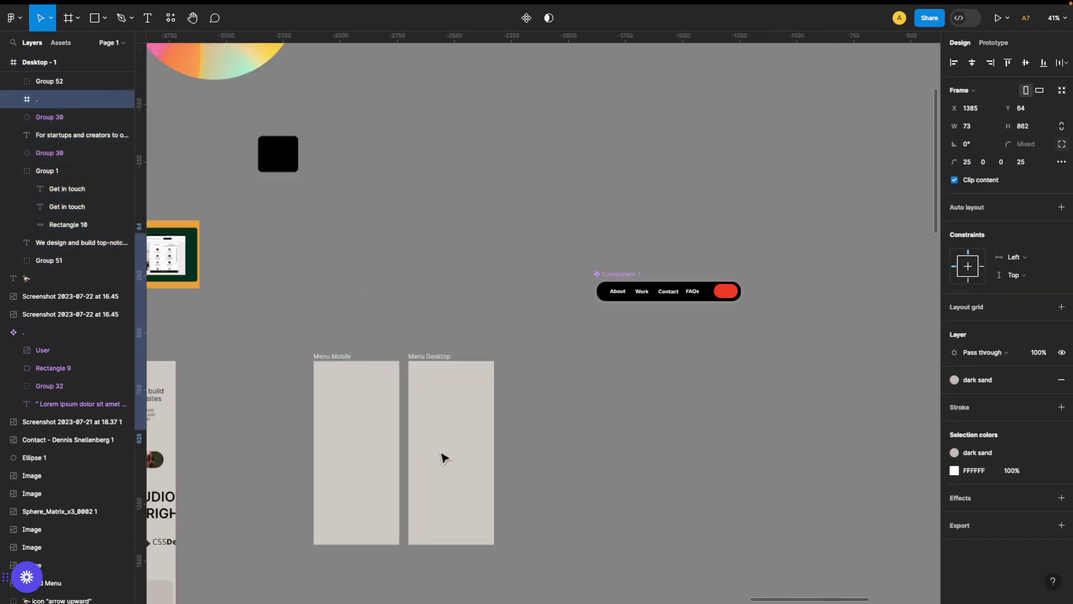
Step: Copy the 44×44 Circled Menu icon into Desktop - 1's top-right corner
{"action": "left_click", "coordinate": [575, 390]}
{"action": "key", "text": "ctrl+d"}
{"action": "scroll", "coordinate": [670, 391], "scroll_direction": "left", "scroll_amount": 5}
{"action": "scroll", "coordinate": [724, 375], "scroll_direction": "right", "scroll_amount": 5}
{"action": "left_click_drag", "start_coordinate": [777, 393], "coordinate": [724, 376]}
{"action": "scroll", "coordinate": [724, 376], "scroll_direction": "up", "scroll_amount": 5}
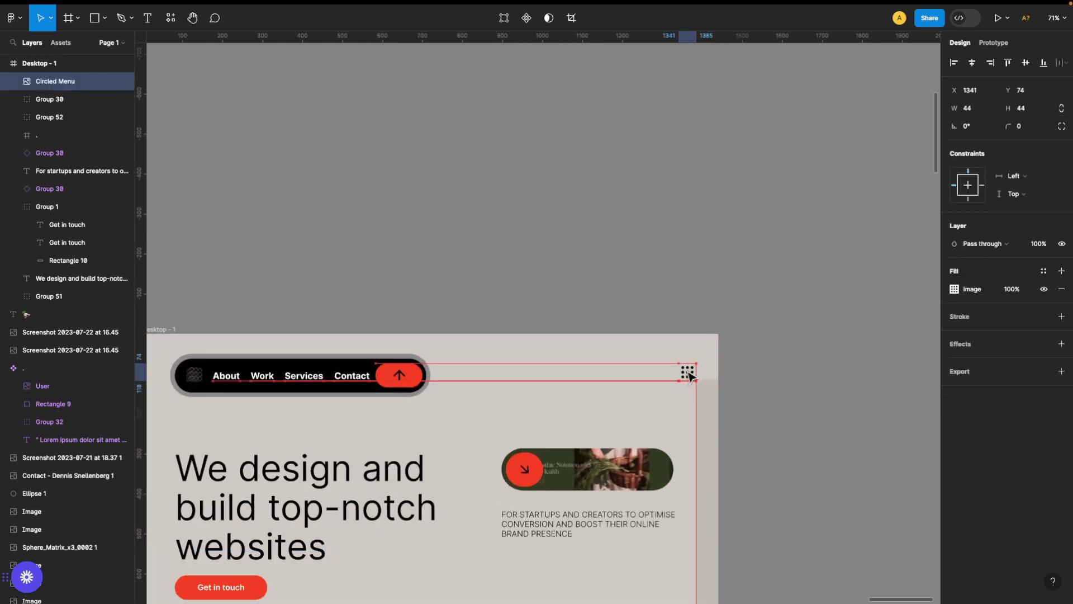
{"action": "scroll", "coordinate": [787, 402], "scroll_direction": "down", "scroll_amount": 3}
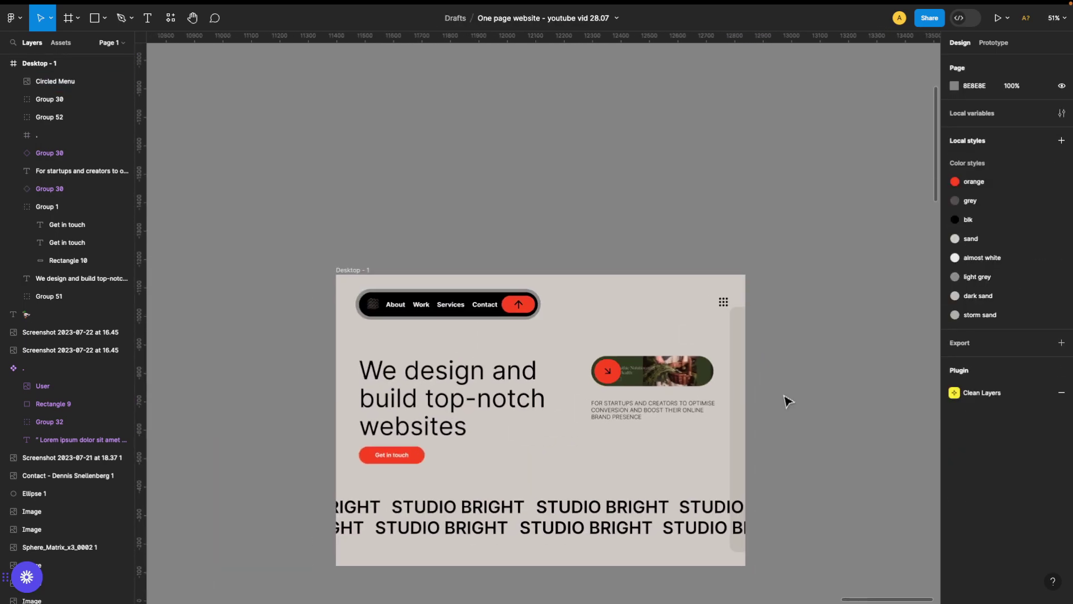
Step: Duplicate the Menu Mobile frame and line the copy up over the original
{"action": "scroll", "coordinate": [544, 383], "scroll_direction": "left", "scroll_amount": 10}
{"action": "left_click", "coordinate": [407, 388]}
{"action": "key", "text": "ctrl+c"}
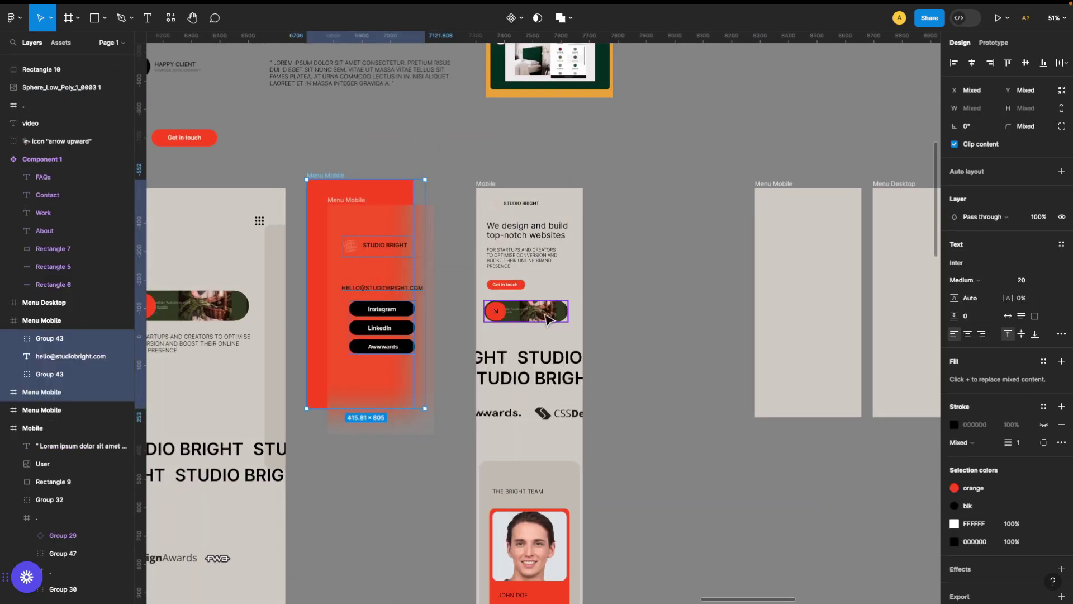
{"action": "scroll", "coordinate": [566, 223], "scroll_direction": "right", "scroll_amount": 15}
{"action": "key", "text": "ctrl+v"}
{"action": "left_click_drag", "start_coordinate": [622, 400], "coordinate": [405, 536]}
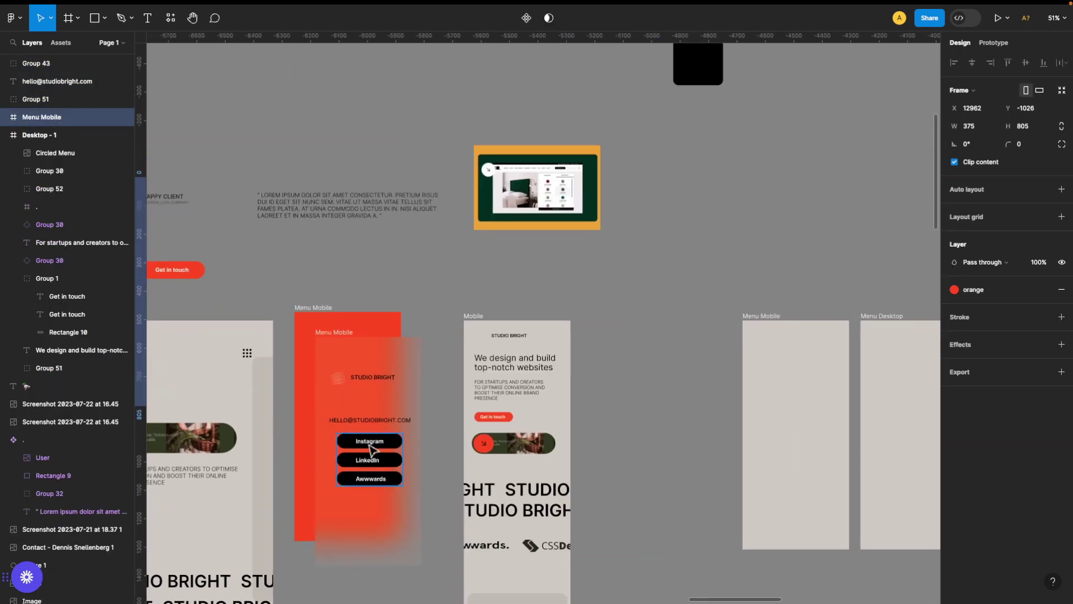
{"action": "left_click_drag", "start_coordinate": [280, 307], "coordinate": [427, 582]}
Step: Paste the blurred Menu Mobile copy beside Desktop - 1, aligned and named 'Popup socials / contact'
{"action": "right_click", "coordinate": [417, 249]}
{"action": "left_click", "coordinate": [442, 258]}
{"action": "scroll", "coordinate": [820, 307], "scroll_direction": "right", "scroll_amount": 15}
{"action": "key", "text": "ctrl+v"}
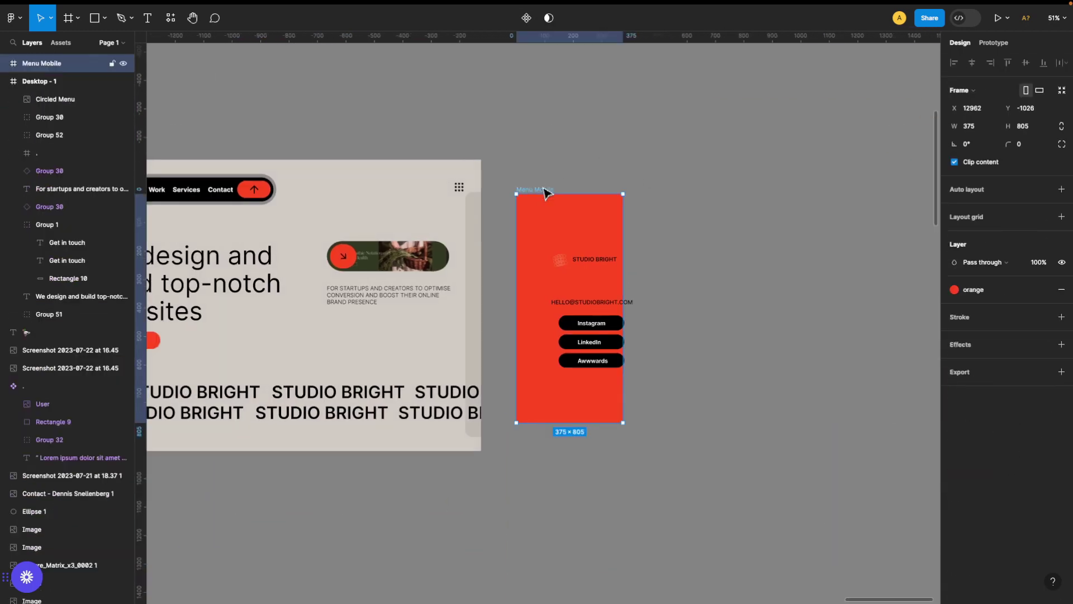
{"action": "key", "text": "Escape"}
{"action": "left_click_drag", "start_coordinate": [557, 193], "coordinate": [541, 184]}
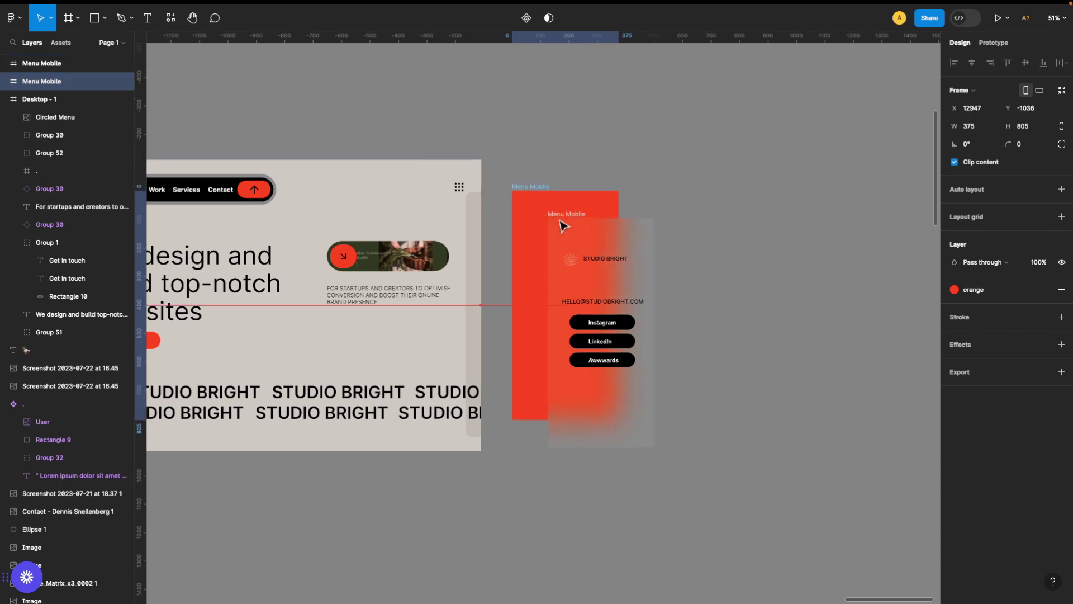
{"action": "left_click_drag", "start_coordinate": [563, 225], "coordinate": [549, 196]}
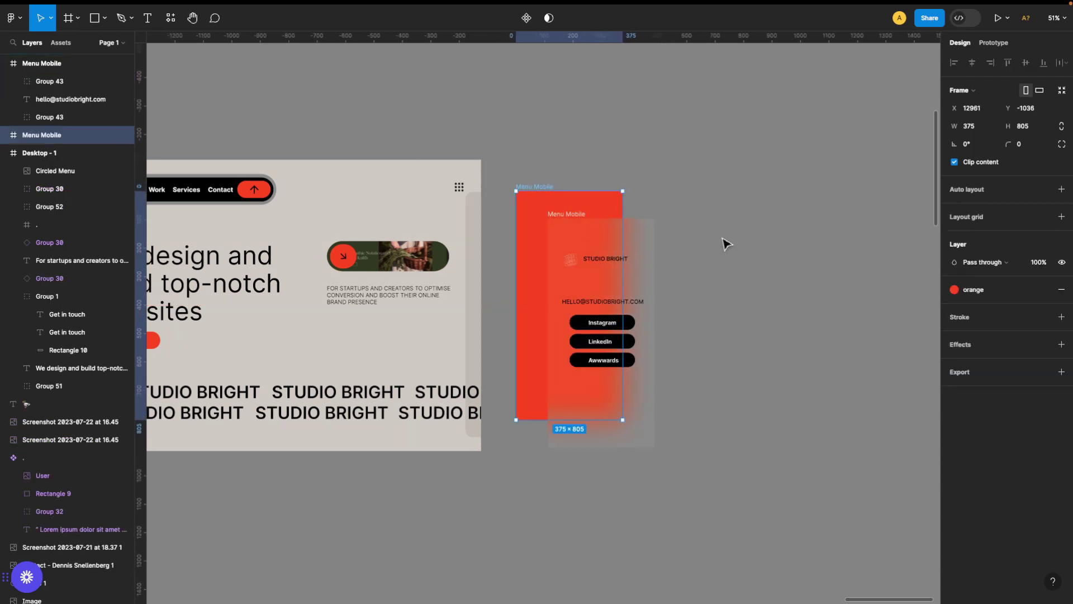
{"action": "left_click", "coordinate": [567, 214]}
{"action": "type", "text": "Popup socials / cont"}
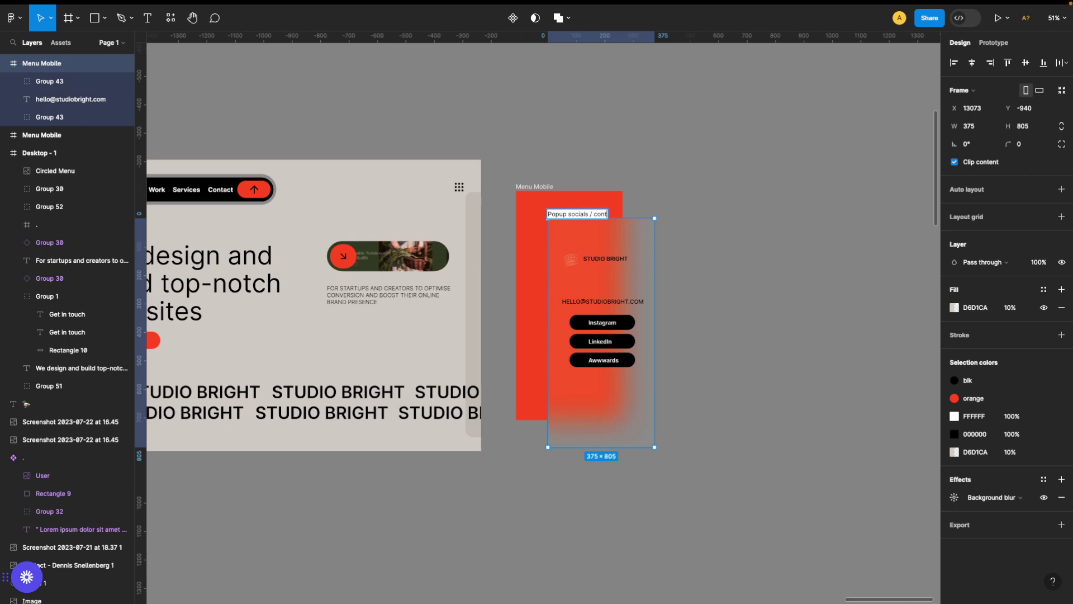
{"action": "left_click", "coordinate": [738, 261]}
{"action": "scroll", "coordinate": [711, 520], "scroll_direction": "down", "scroll_amount": 5}
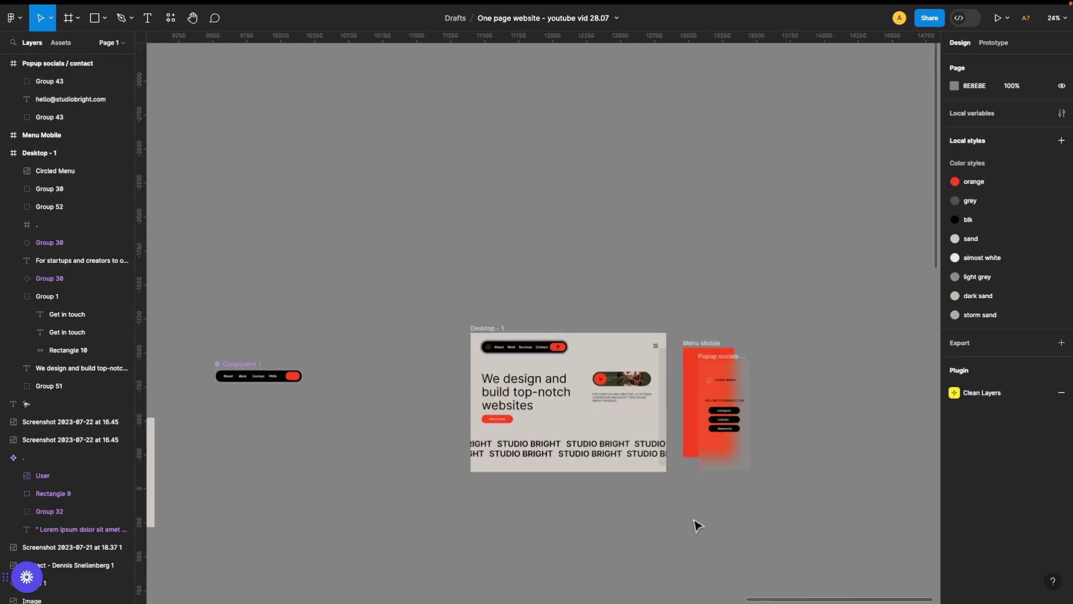
Step: Make Desktop-1 taller and place a copy of the awards logo row below the marquee
{"action": "scroll", "coordinate": [698, 525], "scroll_direction": "down", "scroll_amount": 5}
{"action": "left_click", "coordinate": [352, 362]}
{"action": "key", "text": "ctrl+d"}
{"action": "left_click_drag", "start_coordinate": [352, 362], "coordinate": [664, 277]}
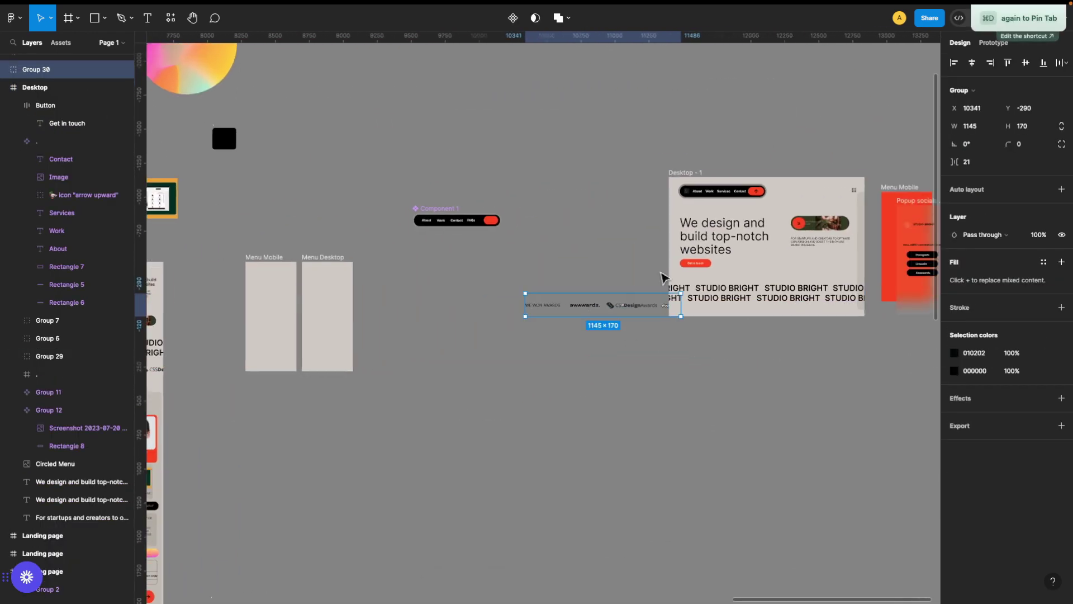
{"action": "scroll", "coordinate": [662, 277], "scroll_direction": "right", "scroll_amount": 3}
{"action": "left_click", "coordinate": [573, 235]}
{"action": "left_click_drag", "start_coordinate": [652, 370], "coordinate": [651, 401]}
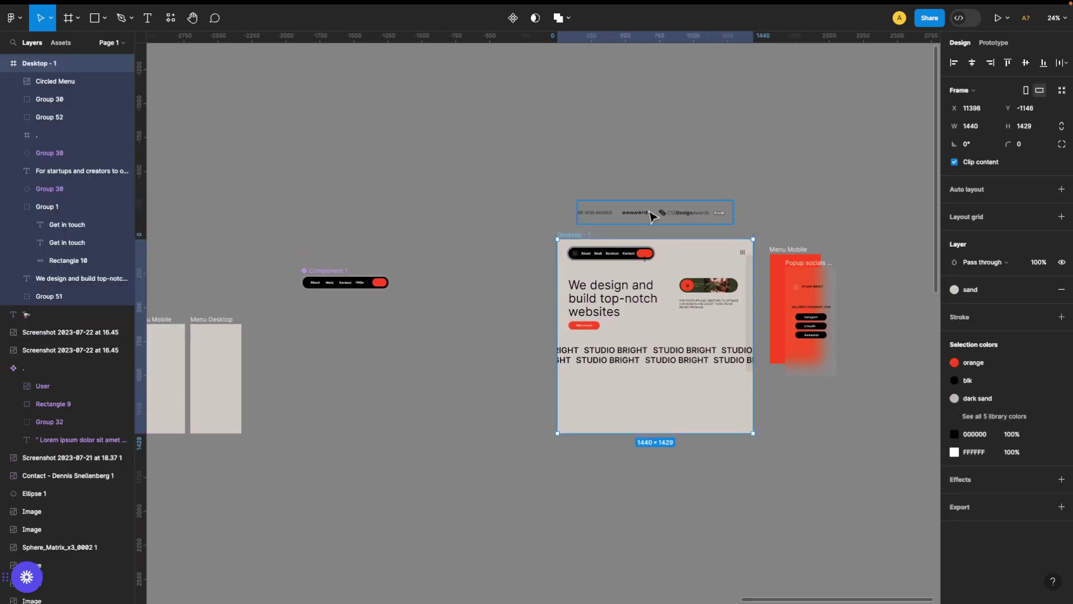
{"action": "left_click_drag", "start_coordinate": [652, 215], "coordinate": [650, 405]}
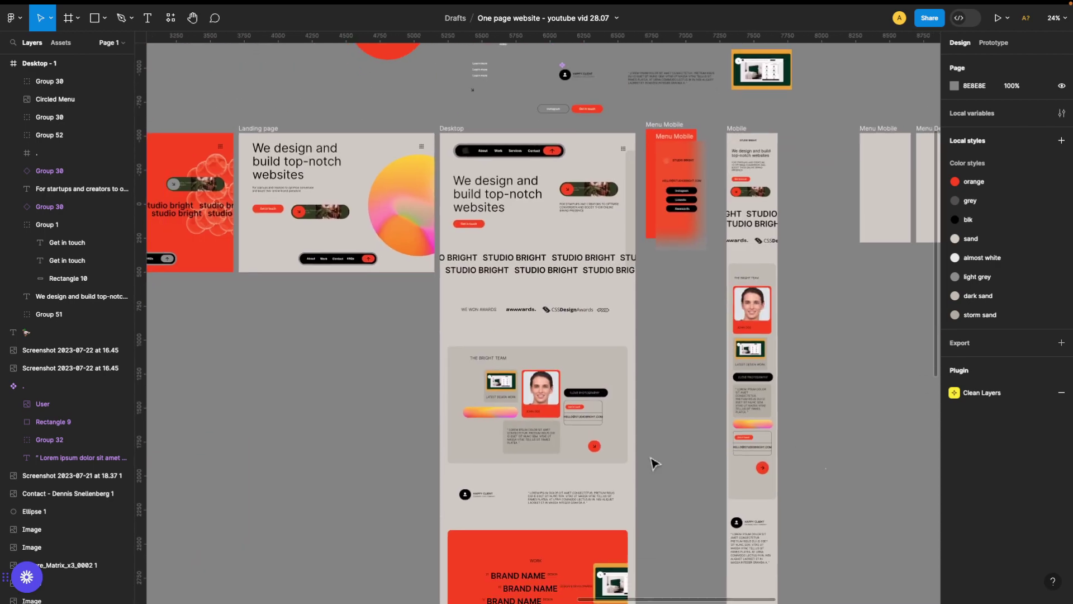
Step: Dock a copy of the team section with The Bright Team card at Desktop-1's bottom
{"action": "left_click", "coordinate": [593, 365]}
{"action": "key", "text": "ctrl+d"}
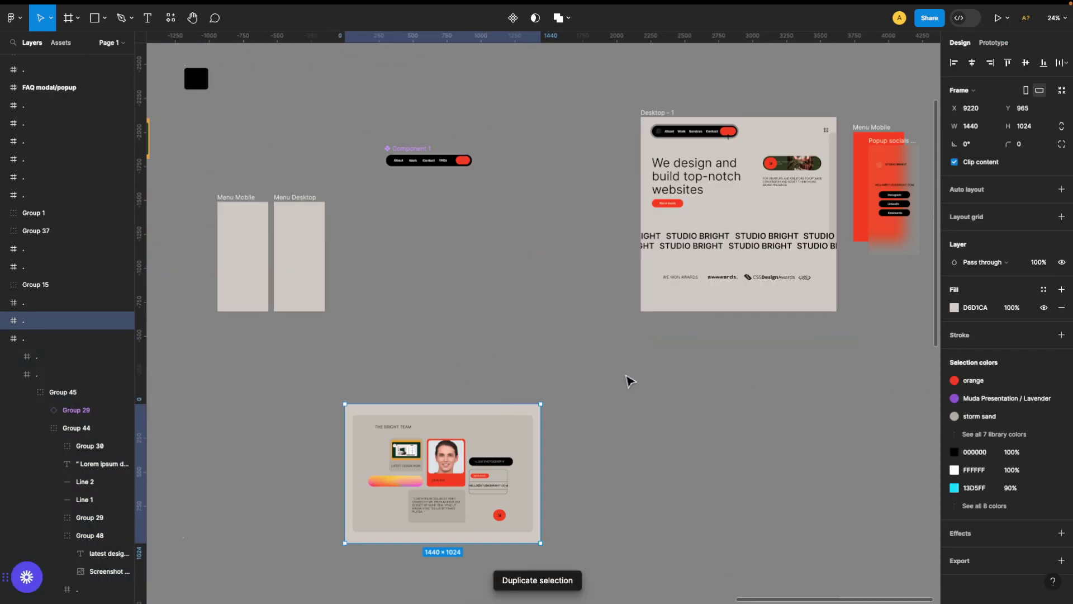
{"action": "left_click_drag", "start_coordinate": [450, 447], "coordinate": [811, 403]}
{"action": "key", "text": "shift+2"}
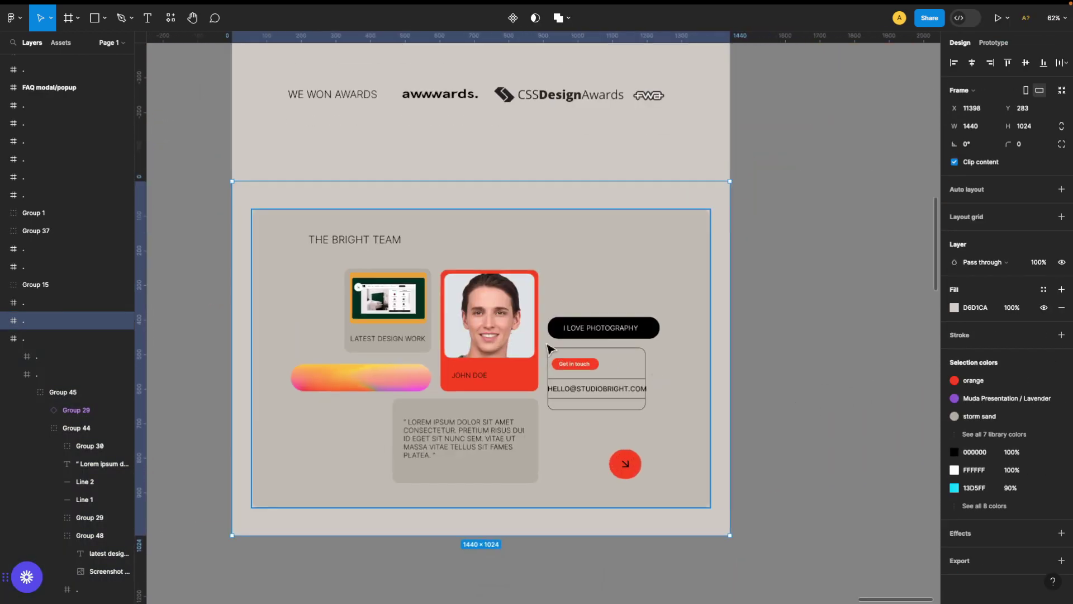
{"action": "key", "text": "Return"}
{"action": "scroll", "coordinate": [748, 372], "scroll_direction": "up", "scroll_amount": 3}
{"action": "left_click", "coordinate": [643, 356]}
{"action": "left_click_drag", "start_coordinate": [711, 427], "coordinate": [576, 252]}
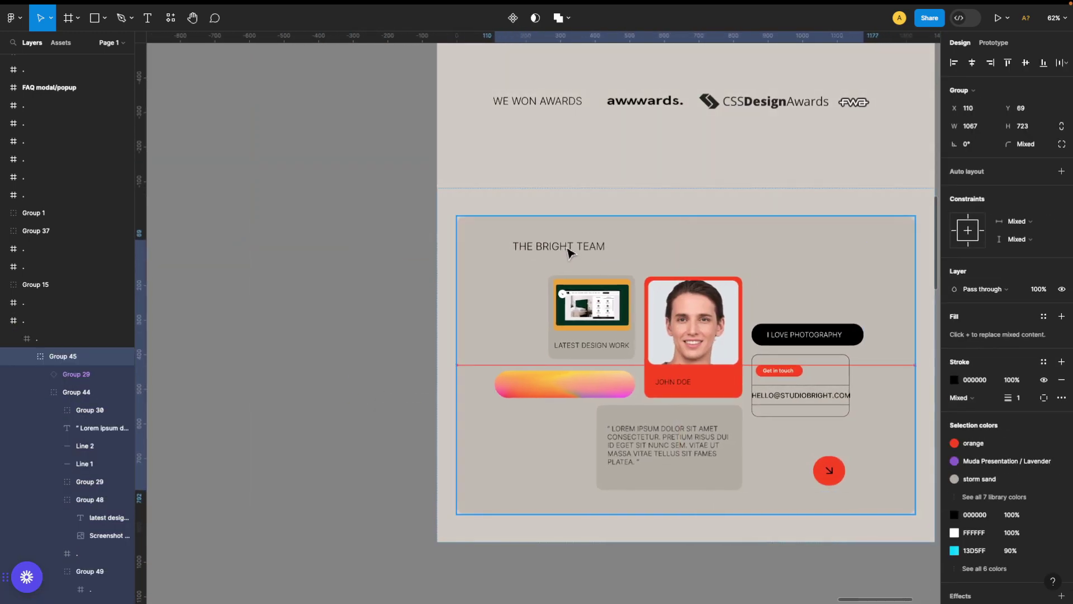
{"action": "left_click", "coordinate": [414, 364]}
{"action": "scroll", "coordinate": [899, 507], "scroll_direction": "down", "scroll_amount": 2}
{"action": "scroll", "coordinate": [899, 508], "scroll_direction": "down", "scroll_amount": 3}
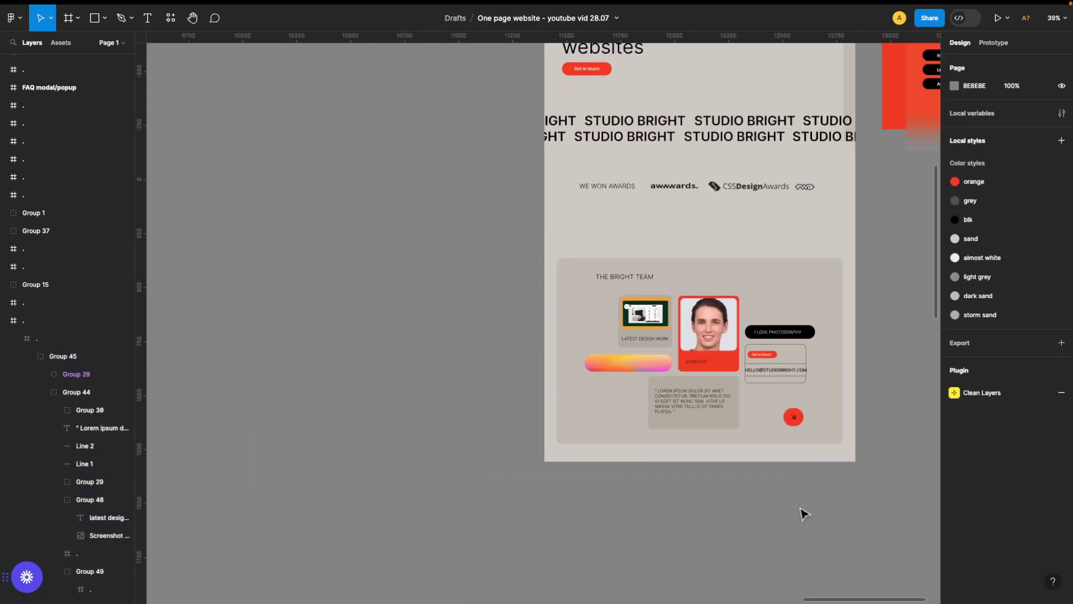
Step: Add another section below the team section holding a copy of the Happy Client testimonial
{"action": "left_click", "coordinate": [782, 447]}
{"action": "key", "text": "ctrl+d"}
{"action": "mouse_move", "coordinate": [727, 475]}
{"action": "left_mouse_down"}
{"action": "mouse_move", "coordinate": [406, 405]}
{"action": "mouse_move", "coordinate": [388, 352]}
{"action": "left_mouse_up"}
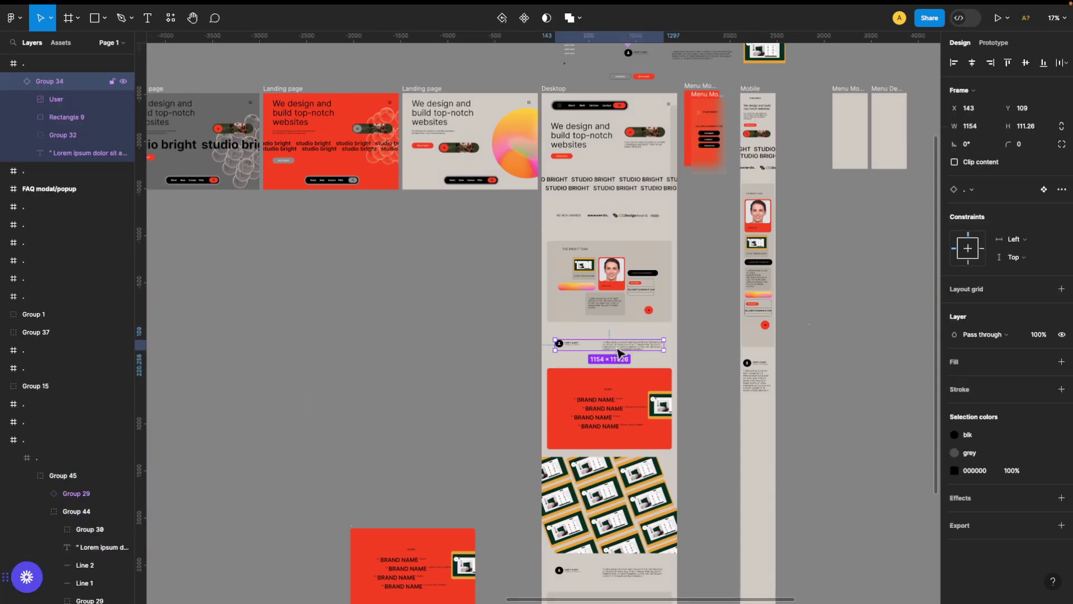
{"action": "left_click", "coordinate": [843, 403]}
{"action": "key", "text": "ctrl+d"}
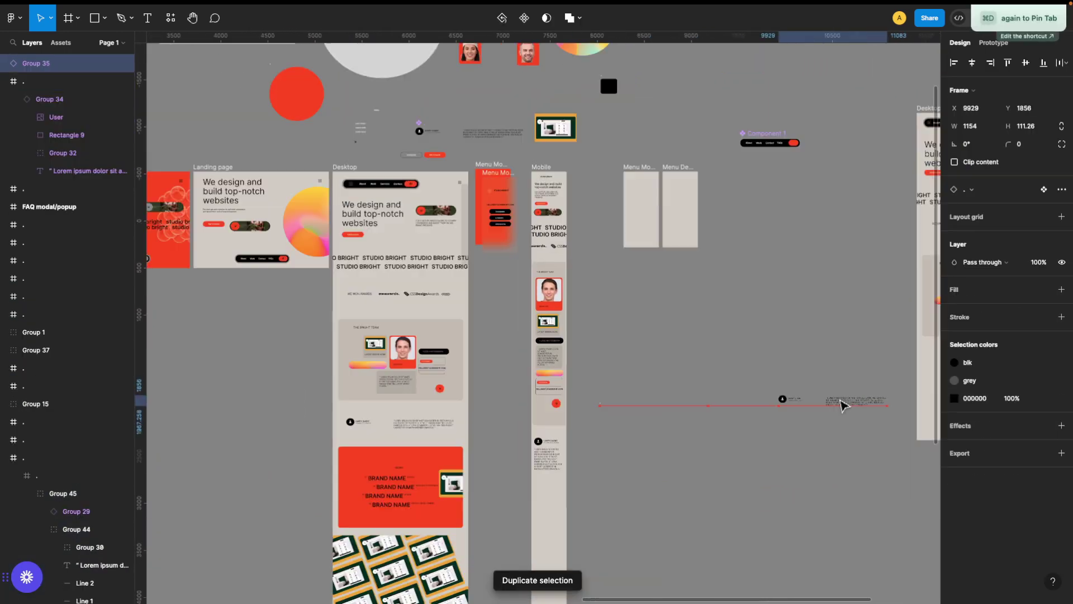
{"action": "left_click_drag", "start_coordinate": [843, 403], "coordinate": [839, 411]}
{"action": "scroll", "coordinate": [633, 368], "scroll_direction": "up", "scroll_amount": 5}
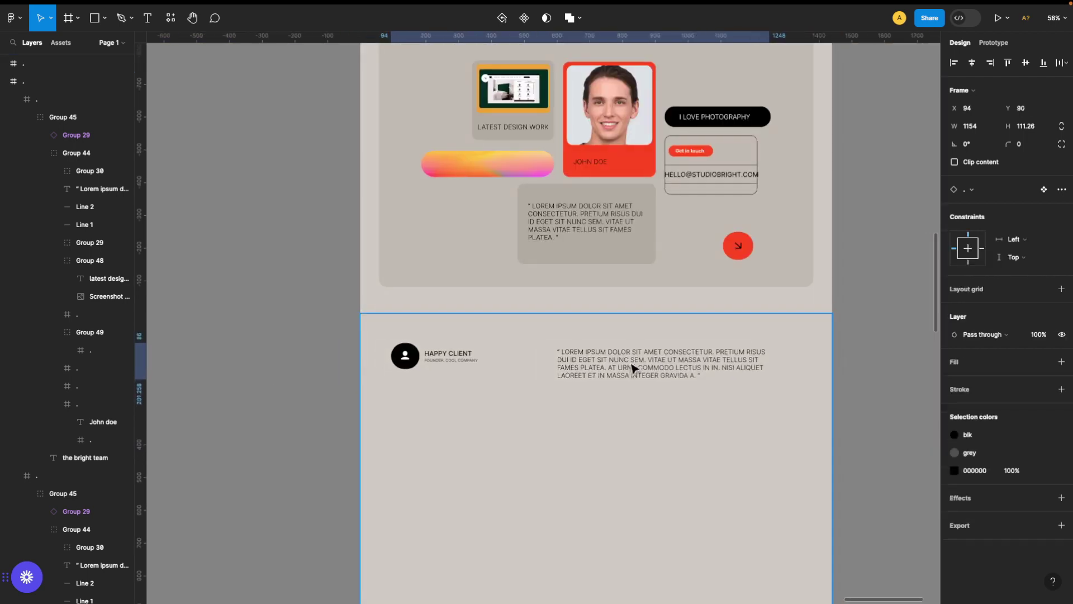
{"action": "key", "text": "Escape"}
Step: Resize the testimonial section to fit its content
{"action": "scroll", "coordinate": [639, 419], "scroll_direction": "down", "scroll_amount": 3}
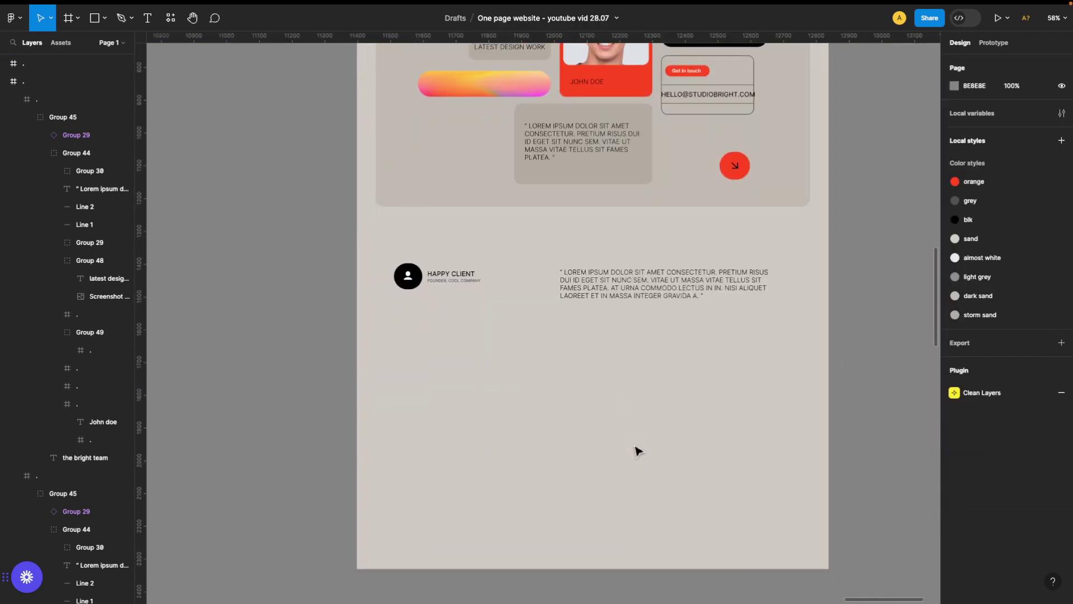
{"action": "left_click", "coordinate": [360, 235]}
{"action": "left_click_drag", "start_coordinate": [618, 569], "coordinate": [619, 376]}
{"action": "left_click", "coordinate": [636, 361]}
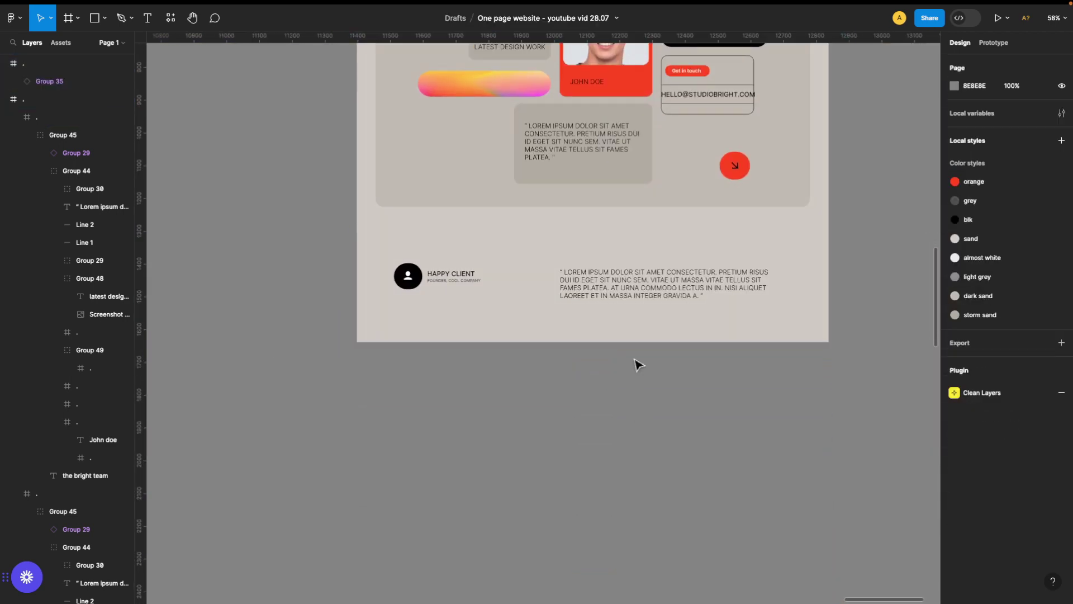
{"action": "left_click", "coordinate": [361, 237]}
{"action": "left_click_drag", "start_coordinate": [508, 341], "coordinate": [509, 350]}
{"action": "left_click", "coordinate": [577, 291]}
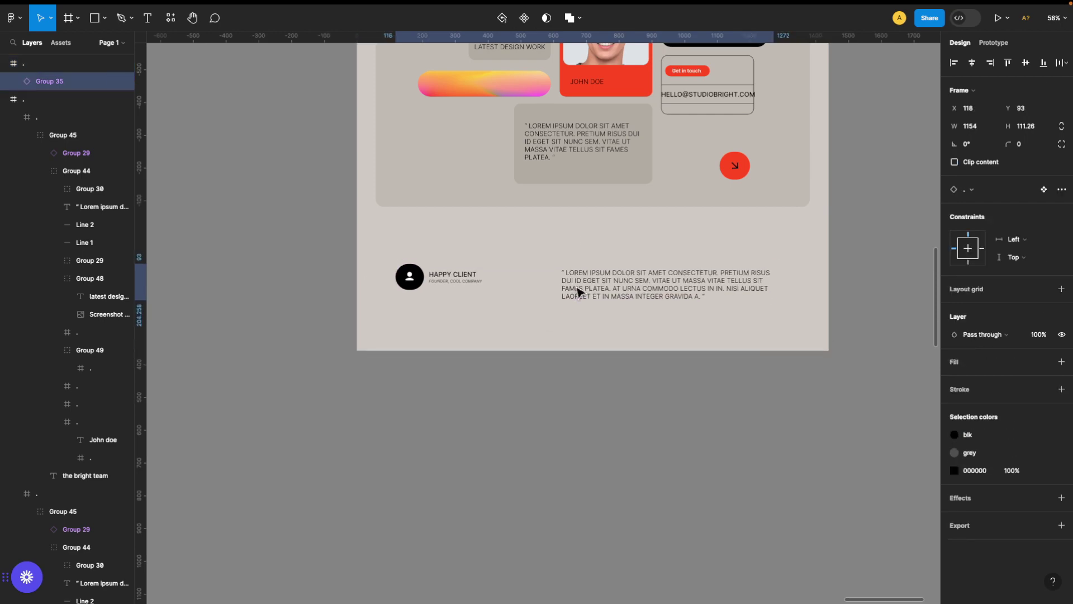
{"action": "scroll", "coordinate": [719, 412], "scroll_direction": "down", "scroll_amount": 5}
{"action": "left_click", "coordinate": [590, 213]}
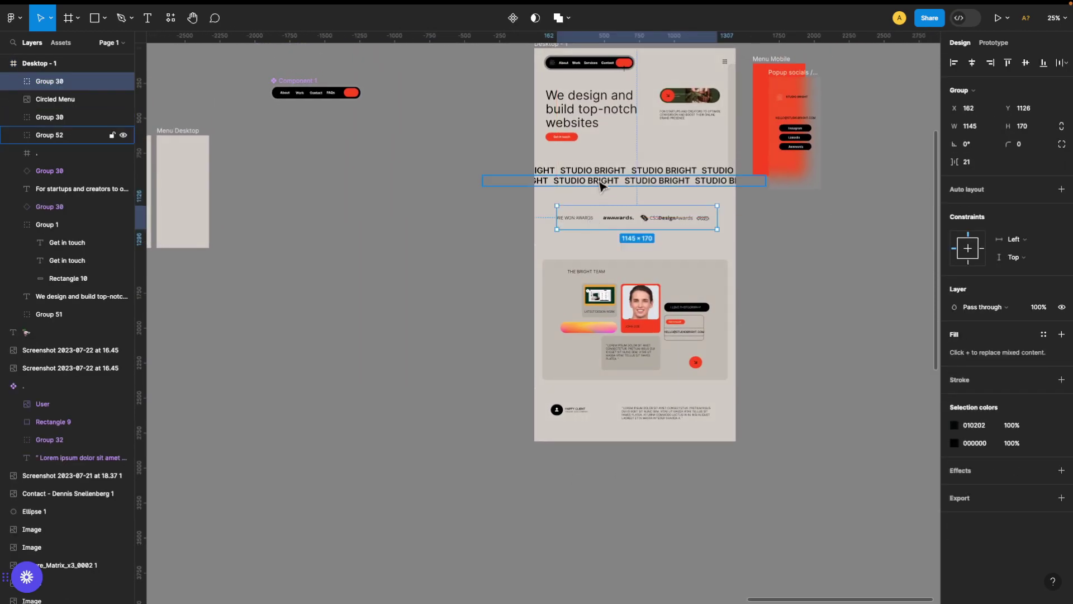
Step: Move the team card lower within its section
{"action": "scroll", "coordinate": [670, 376], "scroll_direction": "up", "scroll_amount": 5}
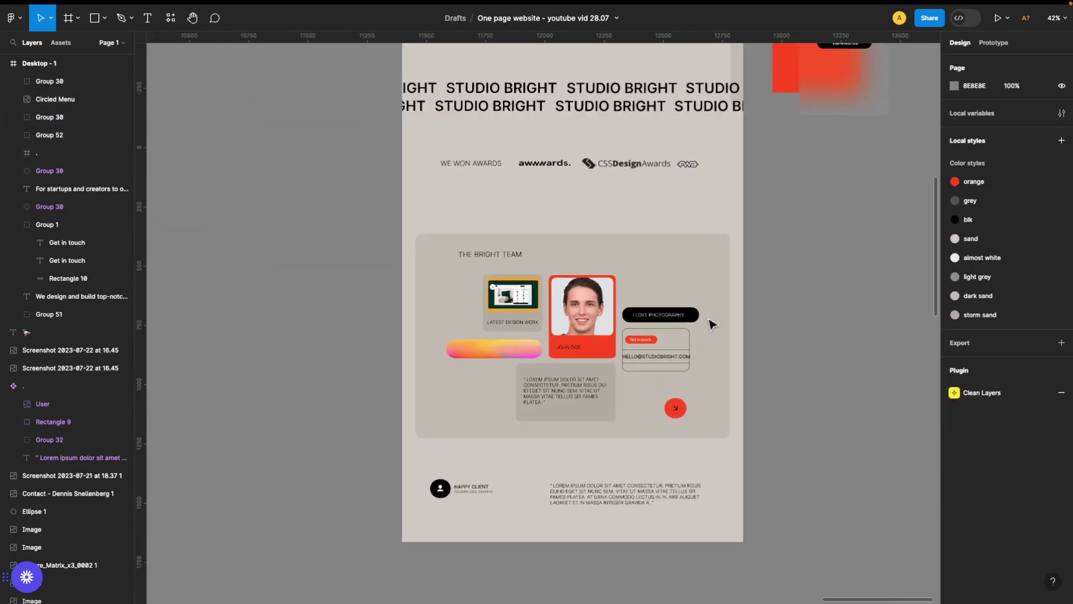
{"action": "left_click", "coordinate": [589, 187]}
{"action": "left_click", "coordinate": [323, 293]}
{"action": "scroll", "coordinate": [330, 335], "scroll_direction": "down", "scroll_amount": 3}
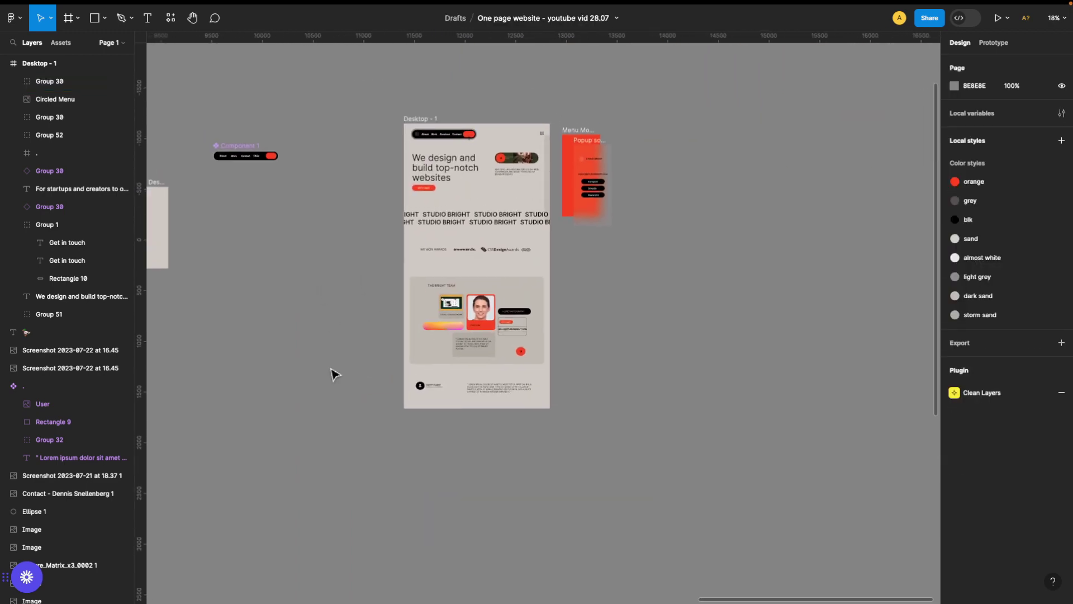
{"action": "left_click", "coordinate": [434, 307]}
{"action": "scroll", "coordinate": [463, 304], "scroll_direction": "up", "scroll_amount": 3}
{"action": "left_click_drag", "start_coordinate": [464, 305], "coordinate": [567, 238]}
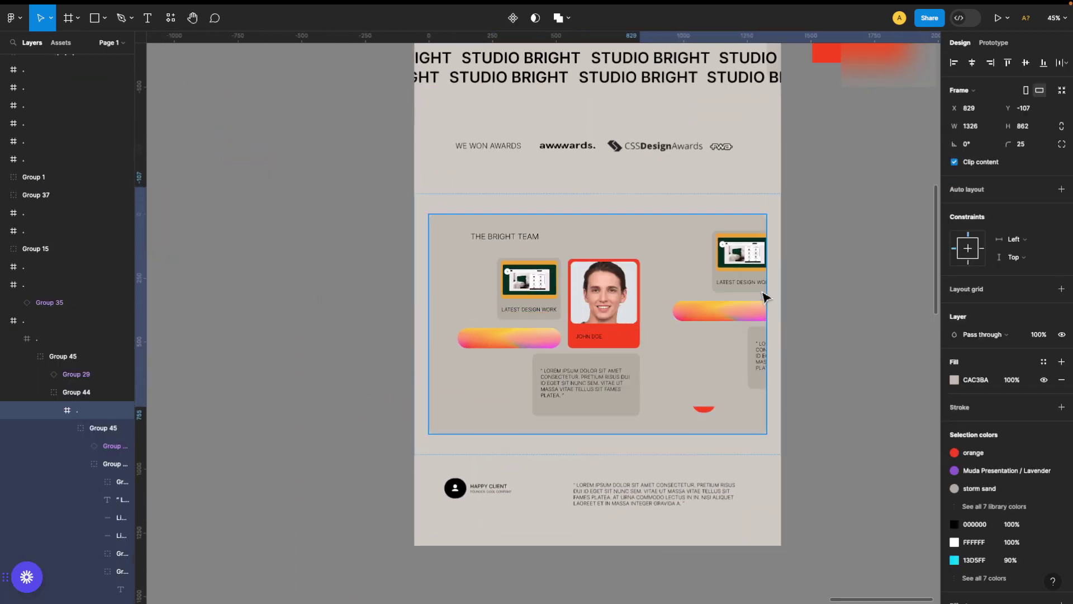
Step: Duplicate the team section below the testimonial and clear it, leaving a blank 1326×862 card
{"action": "left_click", "coordinate": [507, 491]}
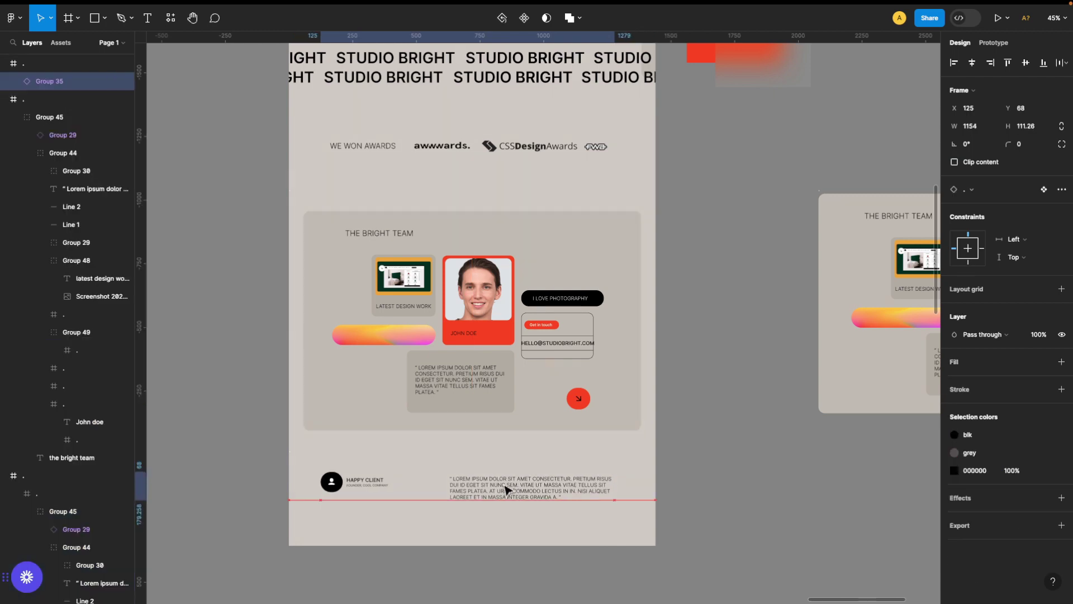
{"action": "left_click", "coordinate": [394, 391]}
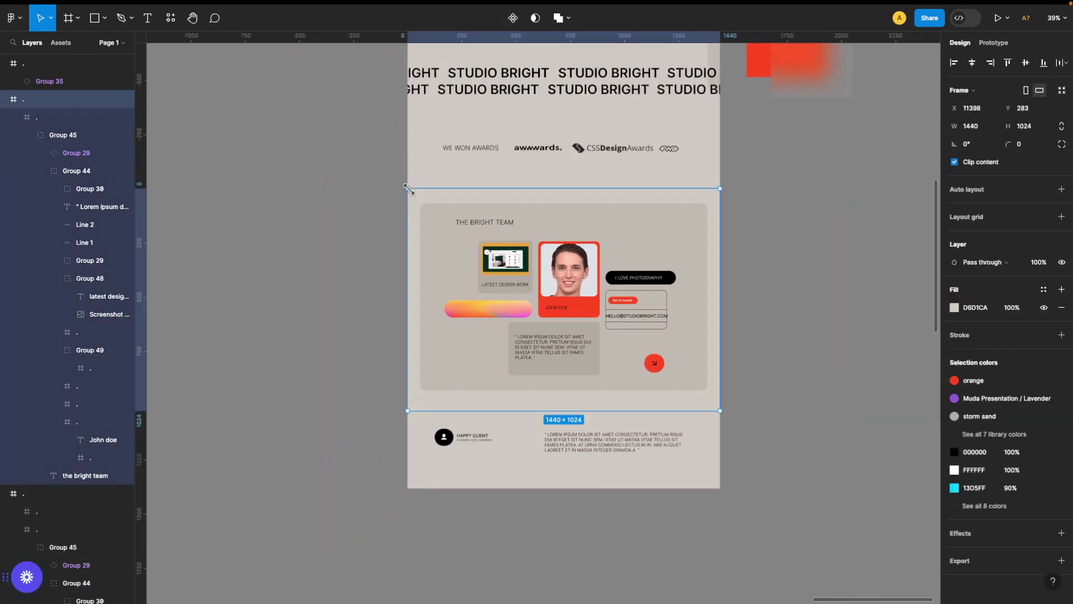
{"action": "key", "text": "ctrl+d"}
{"action": "left_click_drag", "start_coordinate": [394, 450], "coordinate": [334, 403]}
{"action": "key", "text": "Delete"}
Step: Give the blank card the orange fill style and add the brand-name rows
{"action": "left_click", "coordinate": [1043, 361]}
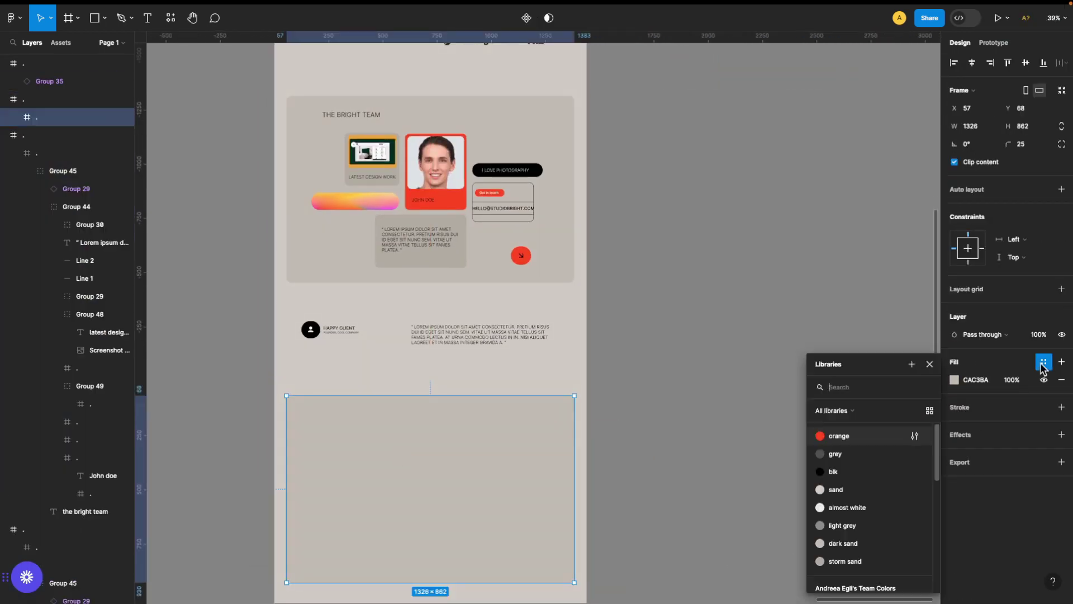
{"action": "left_click", "coordinate": [841, 437]}
{"action": "left_click", "coordinate": [788, 407]}
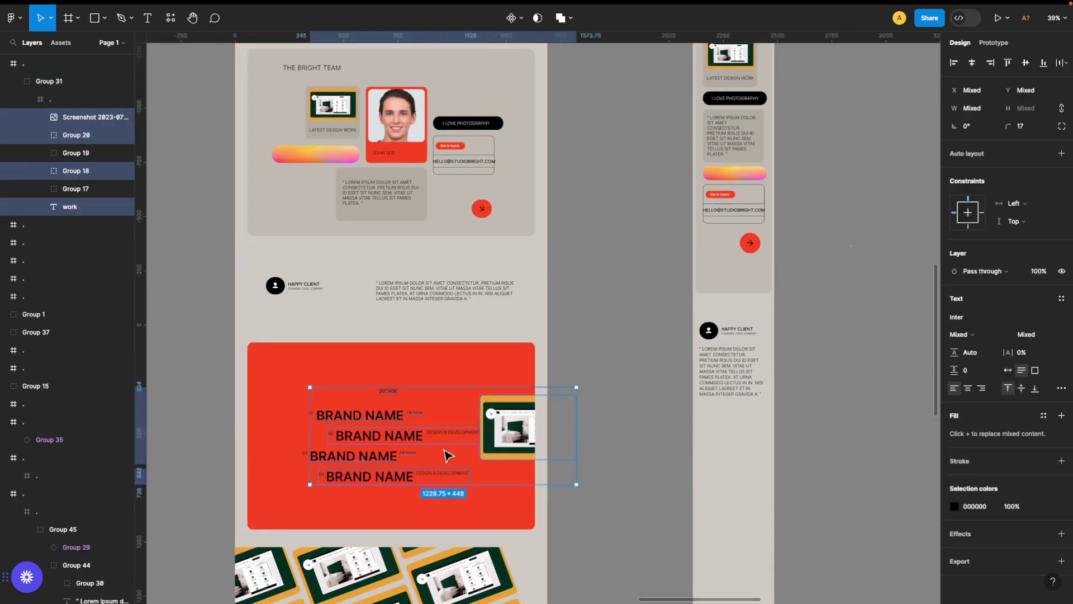
{"action": "key", "text": "ctrl+d"}
{"action": "left_click_drag", "start_coordinate": [445, 450], "coordinate": [496, 460]}
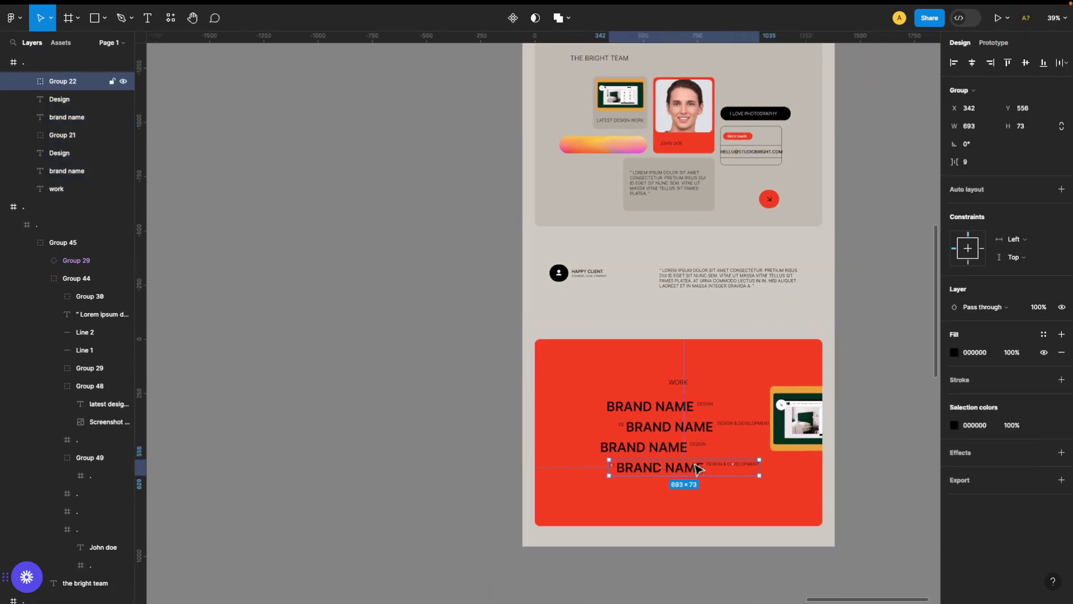
{"action": "left_click_drag", "start_coordinate": [701, 429], "coordinate": [680, 447]}
Step: Duplicate the Work card's contents, then undo the stray copy
{"action": "left_click", "coordinate": [678, 447]}
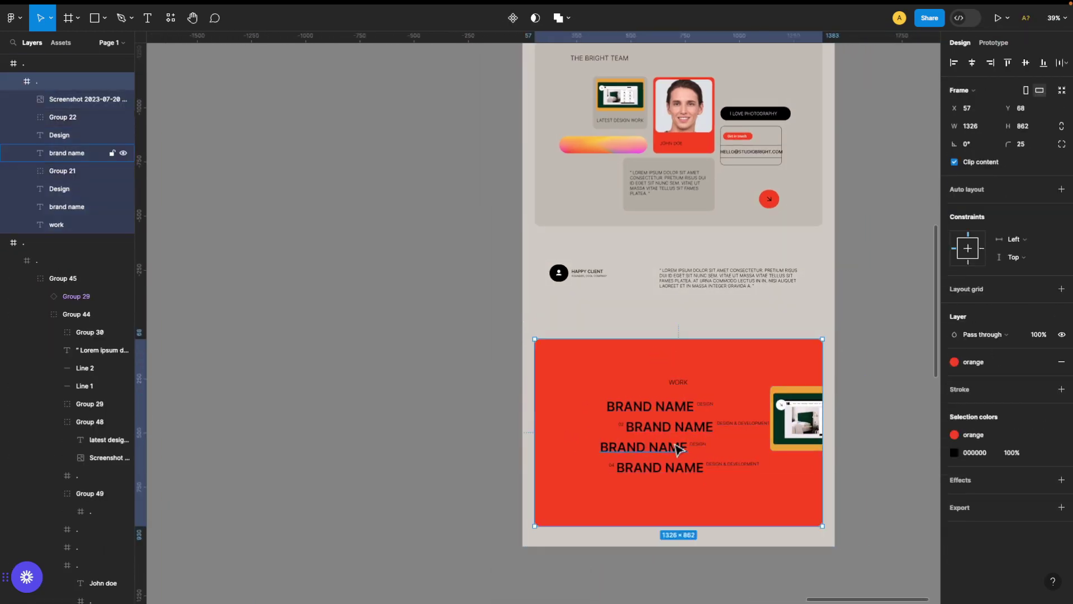
{"action": "scroll", "coordinate": [407, 439], "scroll_direction": "right", "scroll_amount": 5}
{"action": "key", "text": "Return"}
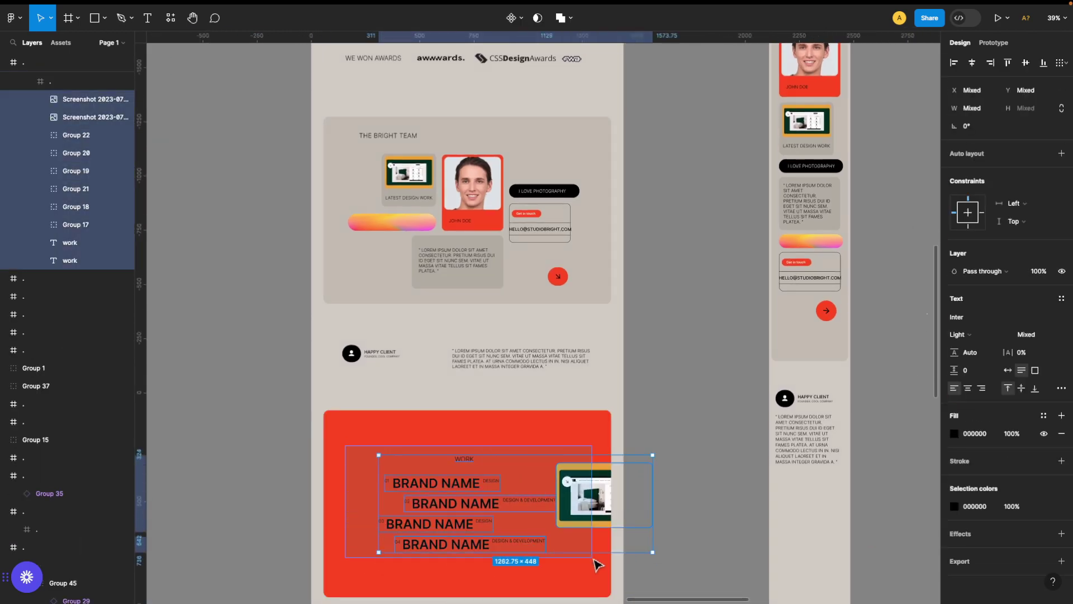
{"action": "key", "text": "ctrl+d"}
{"action": "left_click_drag", "start_coordinate": [506, 511], "coordinate": [862, 431]}
{"action": "key", "text": "ctrl+z"}
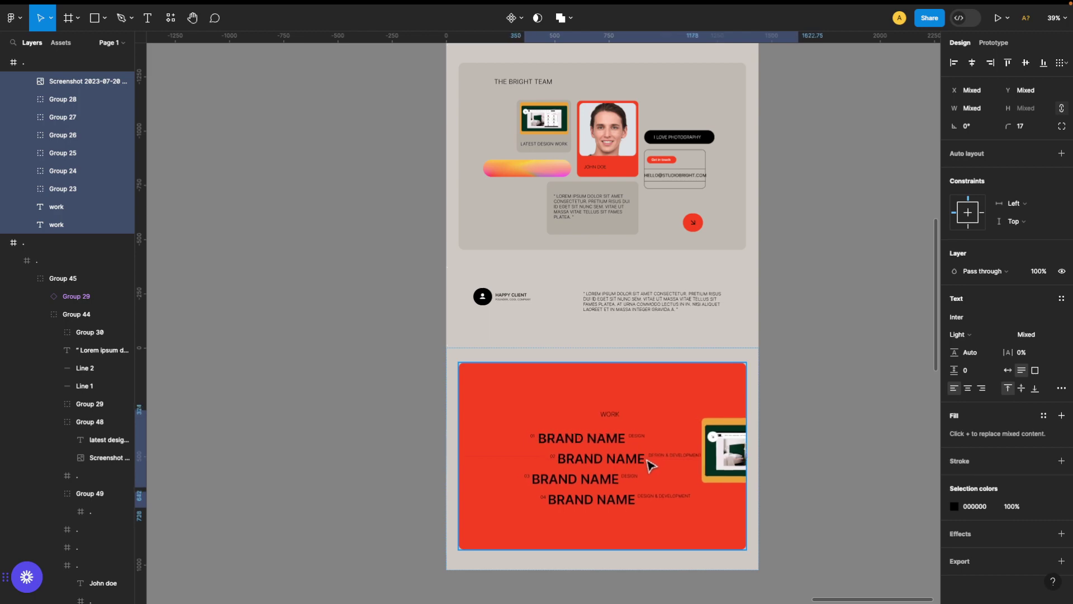
{"action": "left_click", "coordinate": [889, 486]}
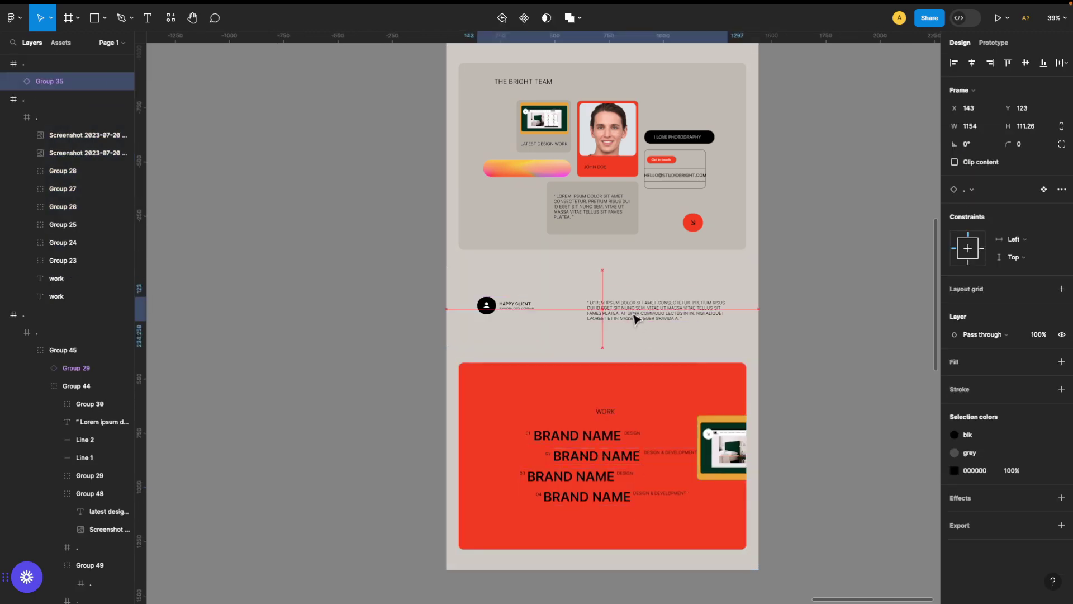
{"action": "scroll", "coordinate": [829, 468], "scroll_direction": "down", "scroll_amount": 5}
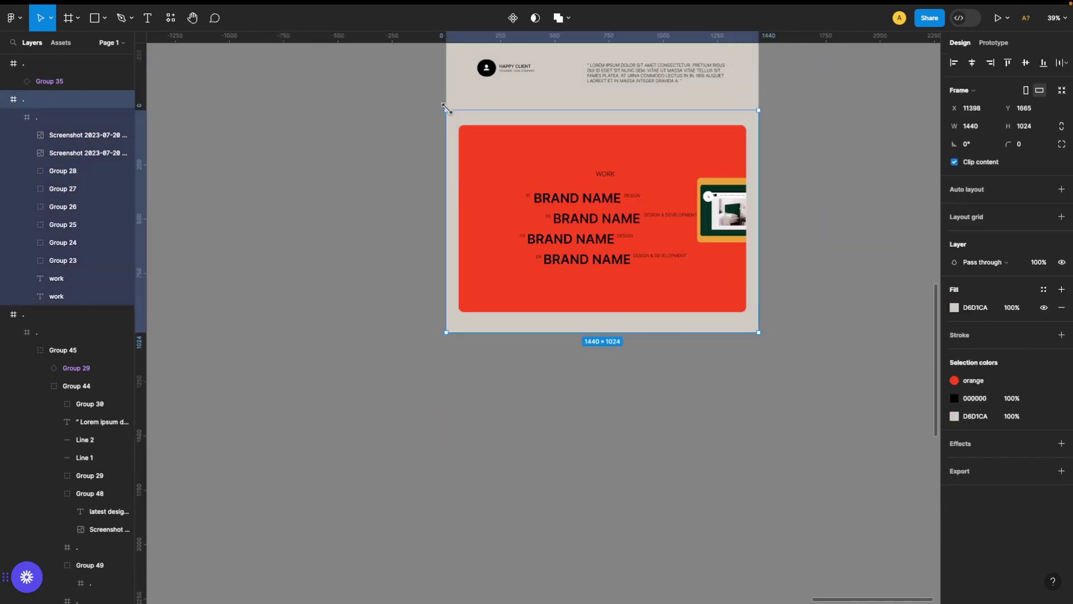
Step: Add a section below the Work card filled with pasted, duplicated tilted screenshot tiles
{"action": "left_click_drag", "start_coordinate": [492, 322], "coordinate": [291, 378]}
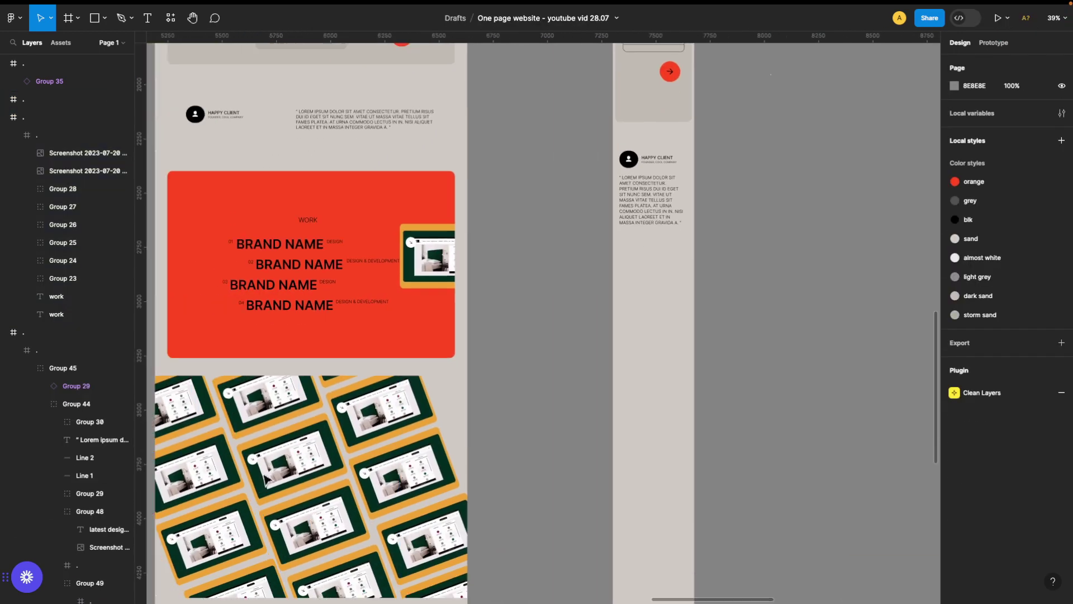
{"action": "key", "text": "ctrl+v"}
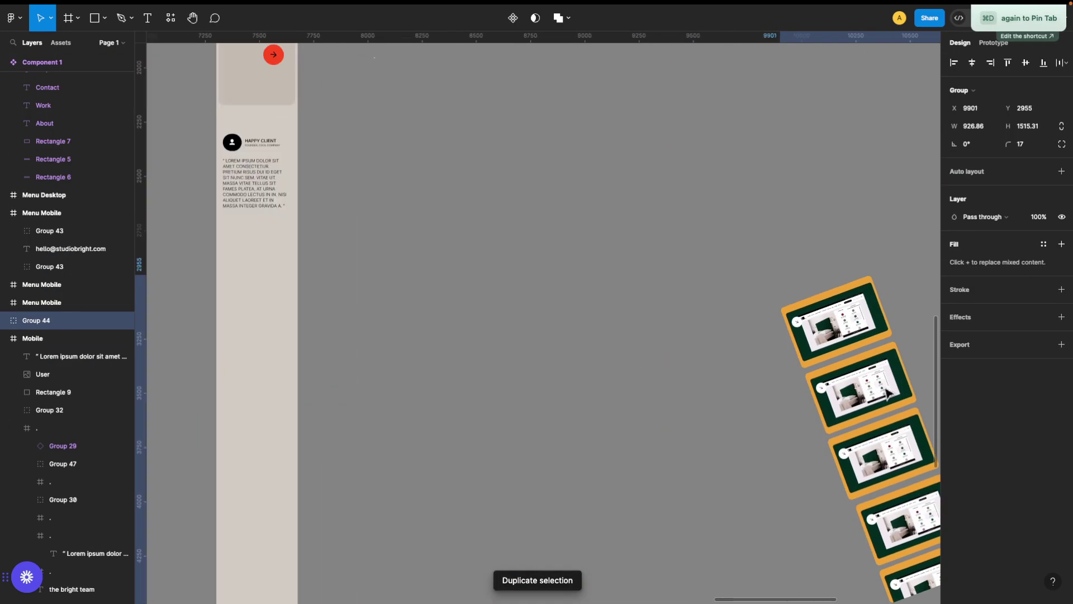
{"action": "left_click_drag", "start_coordinate": [508, 385], "coordinate": [659, 302]}
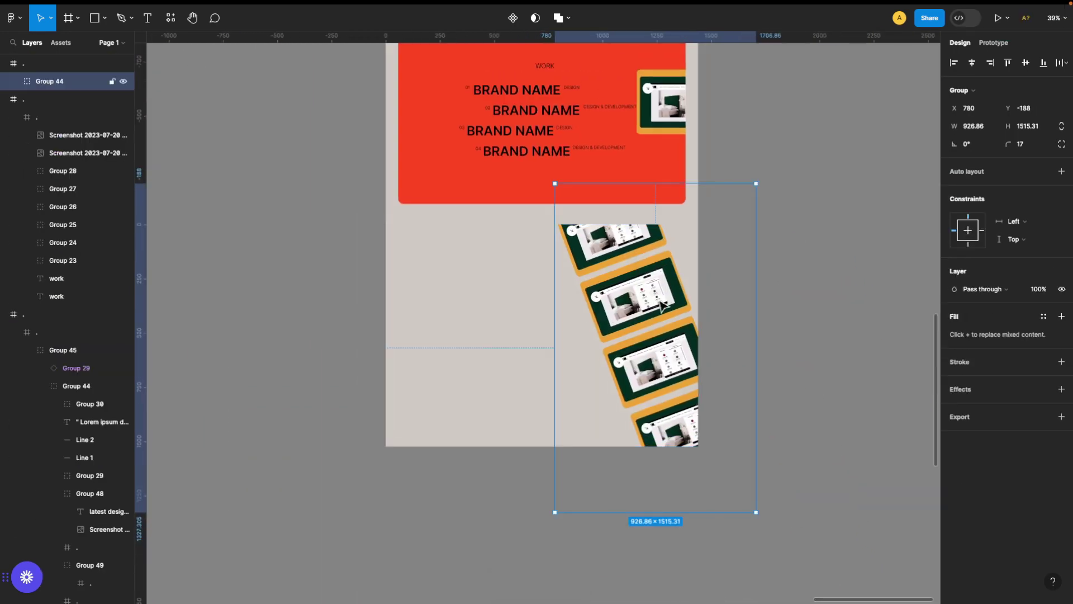
{"action": "key", "text": "ctrl+d"}
{"action": "key", "text": "ctrl+d"}
{"action": "left_click", "coordinate": [756, 332]}
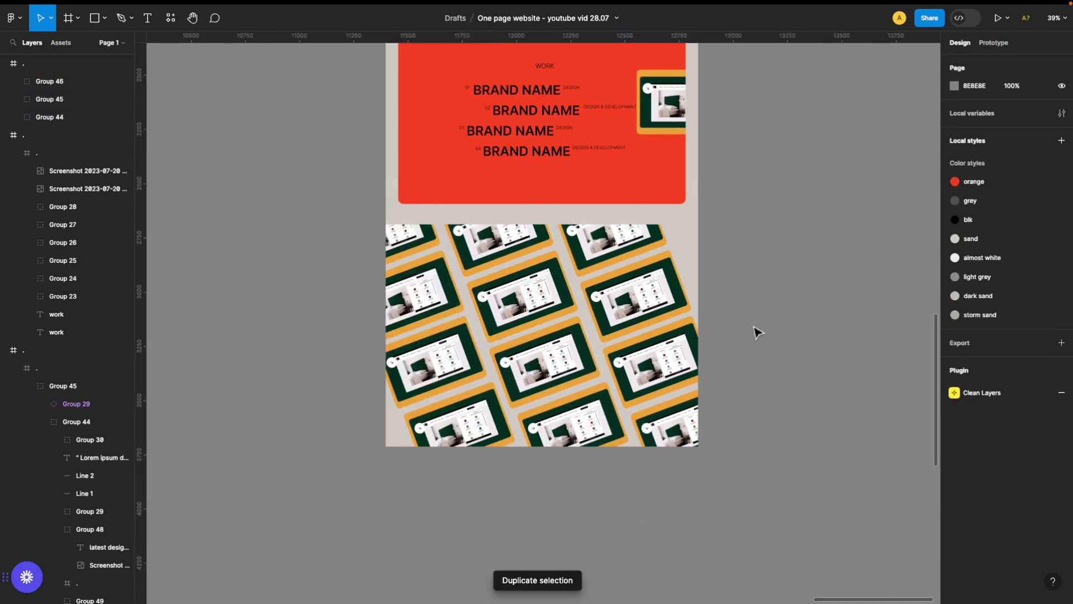
Step: Duplicate the Happy Client testimonial row and move it below the card pattern
{"action": "scroll", "coordinate": [760, 341], "scroll_direction": "down", "scroll_amount": 3}
{"action": "scroll", "coordinate": [738, 313], "scroll_direction": "up", "scroll_amount": 3}
{"action": "scroll", "coordinate": [702, 247], "scroll_direction": "up", "scroll_amount": 8}
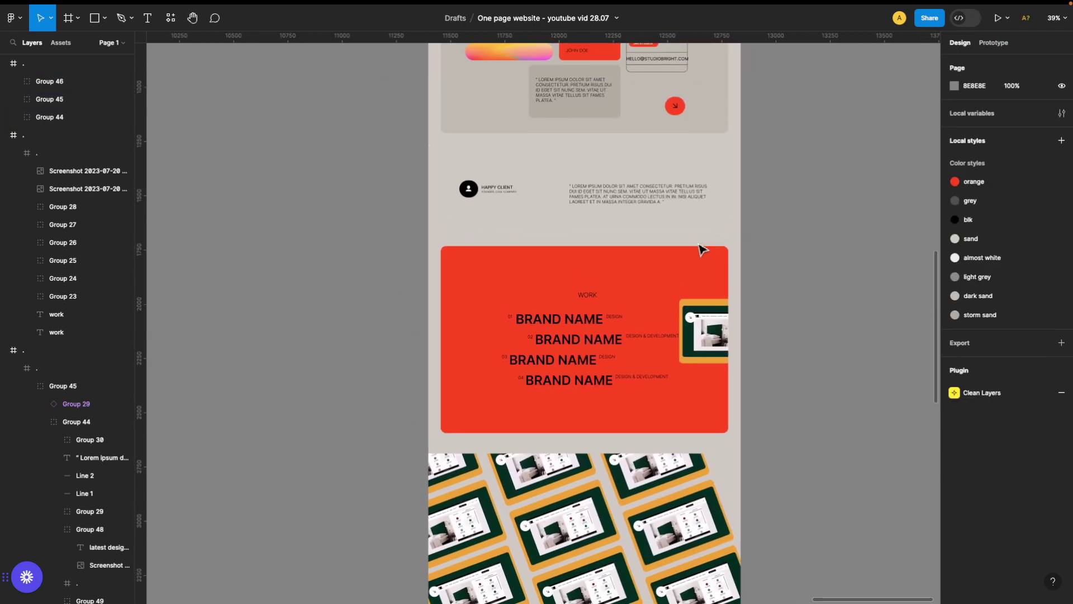
{"action": "scroll", "coordinate": [615, 346], "scroll_direction": "down", "scroll_amount": 10}
{"action": "scroll", "coordinate": [566, 395], "scroll_direction": "down", "scroll_amount": 5}
{"action": "scroll", "coordinate": [627, 402], "scroll_direction": "down", "scroll_amount": 5}
{"action": "scroll", "coordinate": [805, 249], "scroll_direction": "up", "scroll_amount": 5}
{"action": "left_click", "coordinate": [376, 228]}
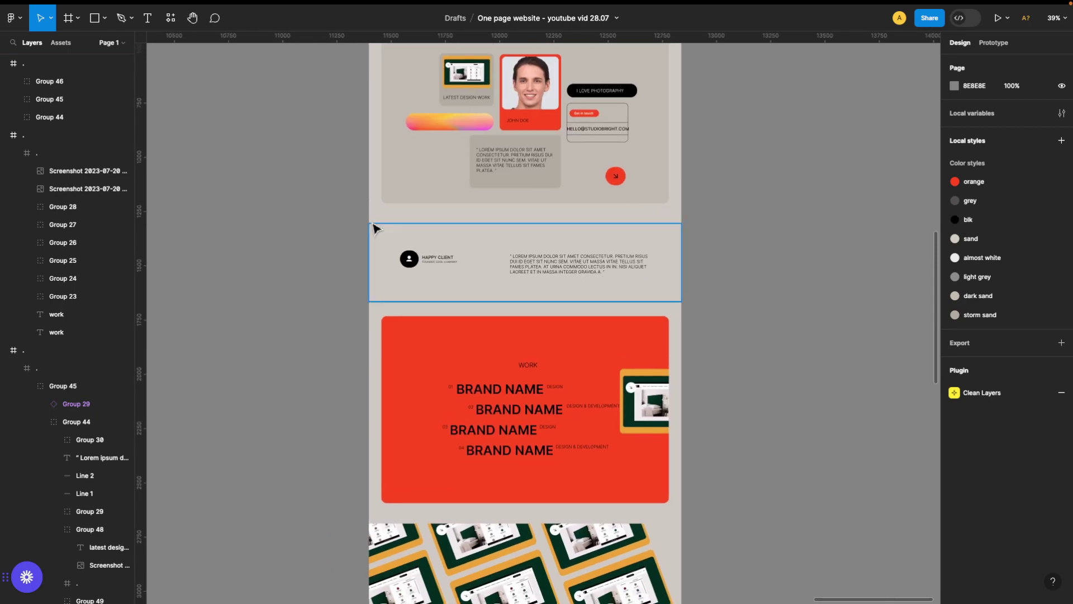
{"action": "key", "text": "ctrl+d"}
{"action": "left_click_drag", "start_coordinate": [608, 246], "coordinate": [365, 302]}
Step: Undo the last three stray frame moves
{"action": "left_click", "coordinate": [391, 369]}
{"action": "scroll", "coordinate": [391, 380], "scroll_direction": "up", "scroll_amount": 5}
{"action": "scroll", "coordinate": [391, 386], "scroll_direction": "left", "scroll_amount": 5}
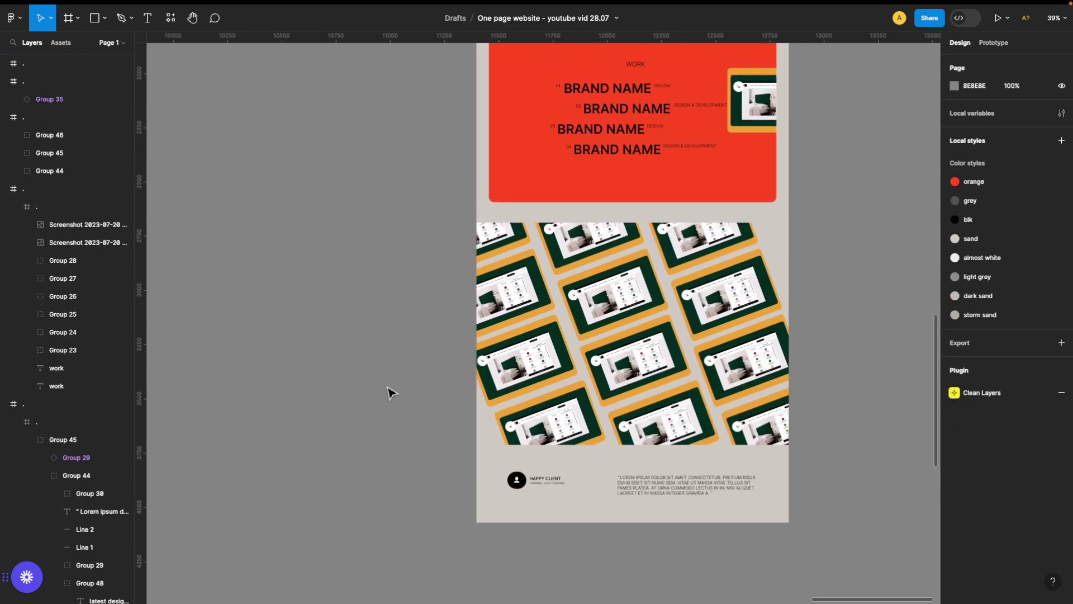
{"action": "scroll", "coordinate": [760, 218], "scroll_direction": "up", "scroll_amount": 5}
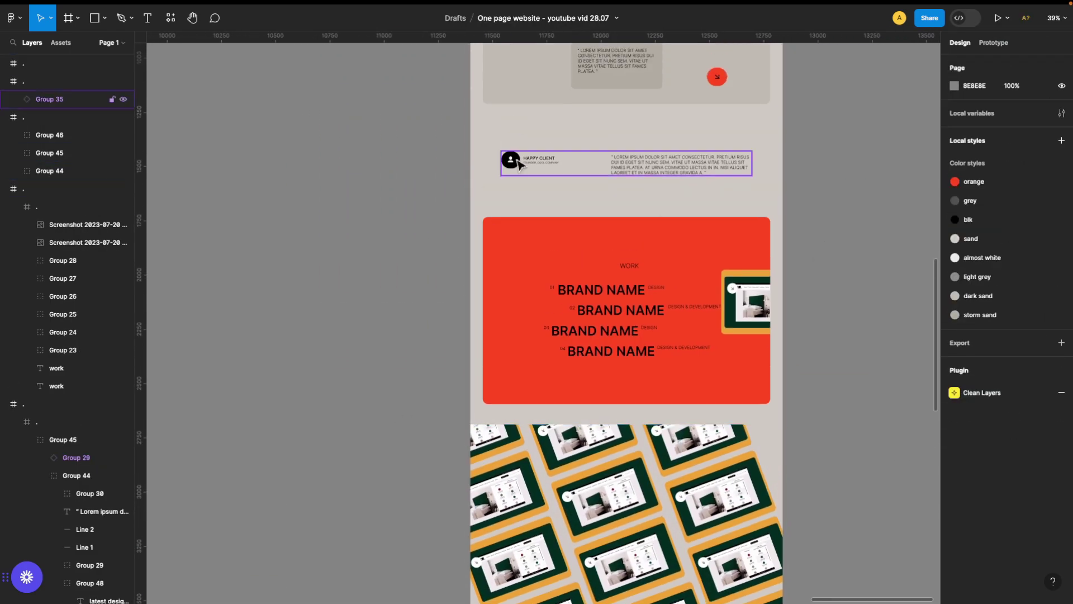
{"action": "scroll", "coordinate": [520, 164], "scroll_direction": "down", "scroll_amount": 5}
{"action": "left_click_drag", "start_coordinate": [503, 448], "coordinate": [242, 507]}
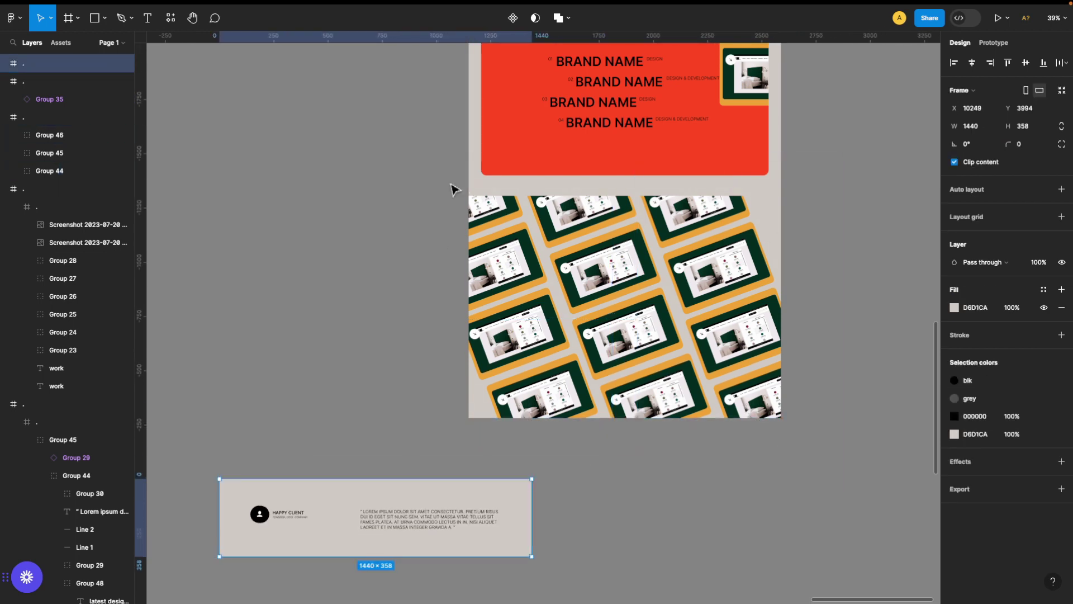
{"action": "key", "text": "ctrl+z"}
{"action": "key", "text": "ctrl+z"}
{"action": "key", "text": "ctrl+z"}
{"action": "key", "text": "ctrl+z"}
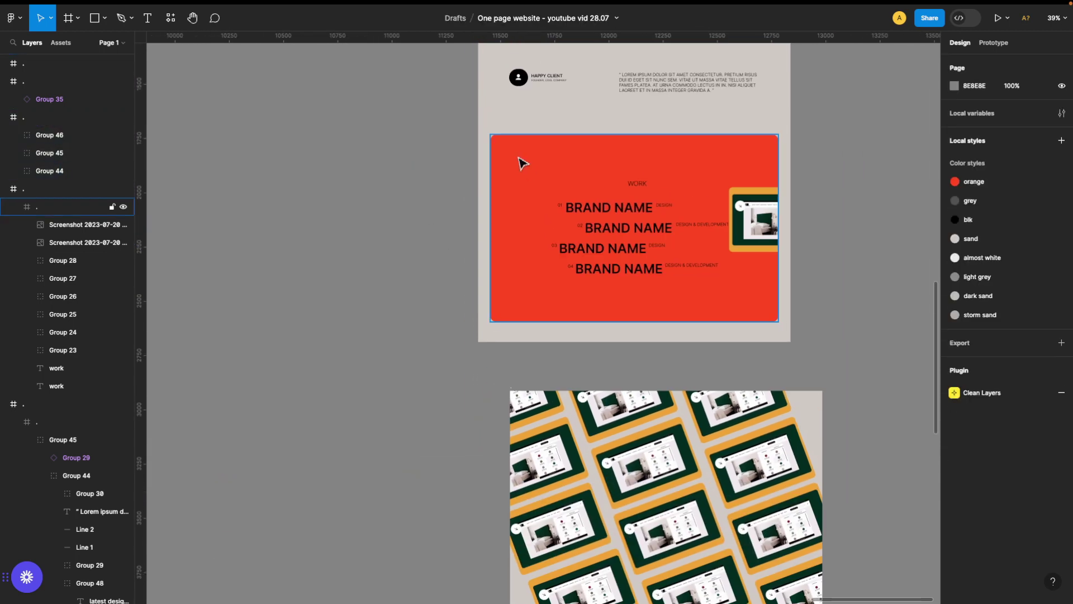
{"action": "key", "text": "ctrl+z"}
{"action": "key", "text": "ctrl+z"}
{"action": "key", "text": "ctrl+z"}
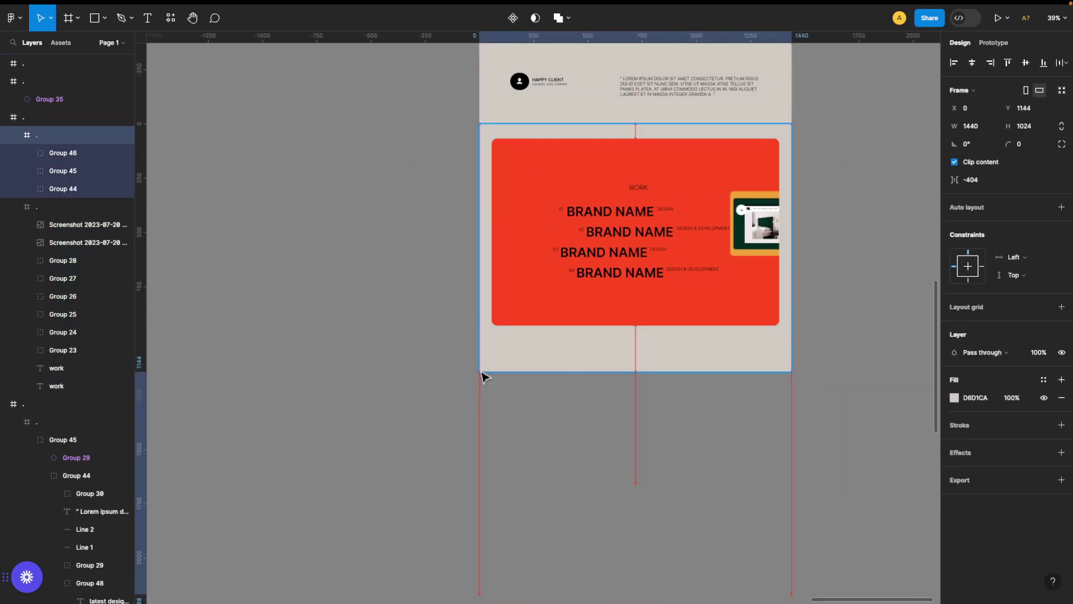
{"action": "key", "text": "ctrl+z"}
{"action": "key", "text": "ctrl+z"}
{"action": "key", "text": "ctrl+z"}
{"action": "key", "text": "ctrl+z"}
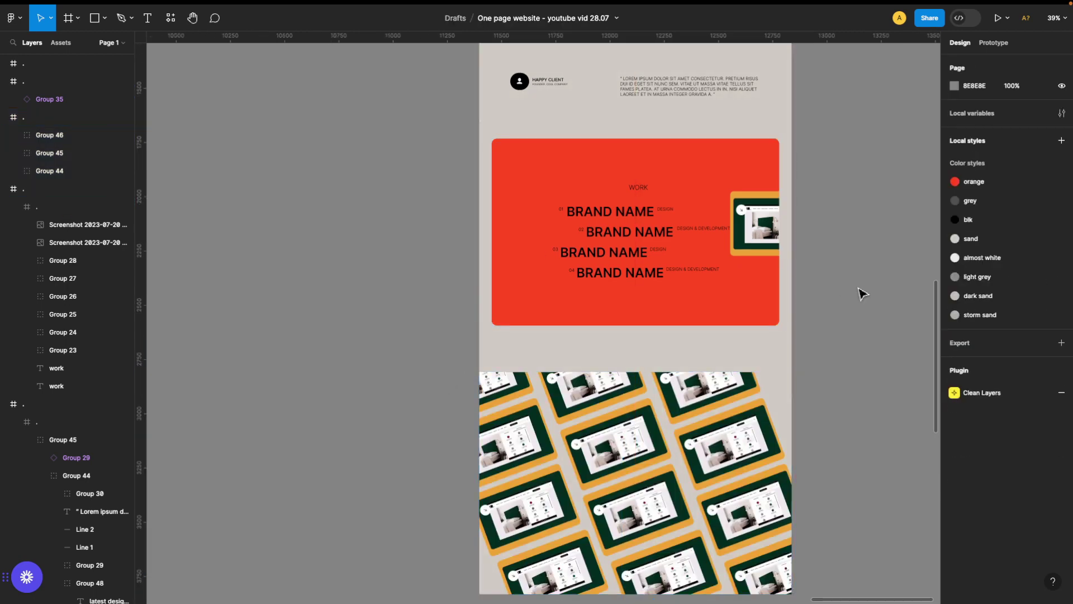
Step: Move the testimonial into the bottom of the 1440×1144 frame beneath the card grid
{"action": "scroll", "coordinate": [861, 294], "scroll_direction": "down", "scroll_amount": 3}
{"action": "scroll", "coordinate": [575, 488], "scroll_direction": "right", "scroll_amount": 3}
{"action": "left_click_drag", "start_coordinate": [424, 492], "coordinate": [565, 474]}
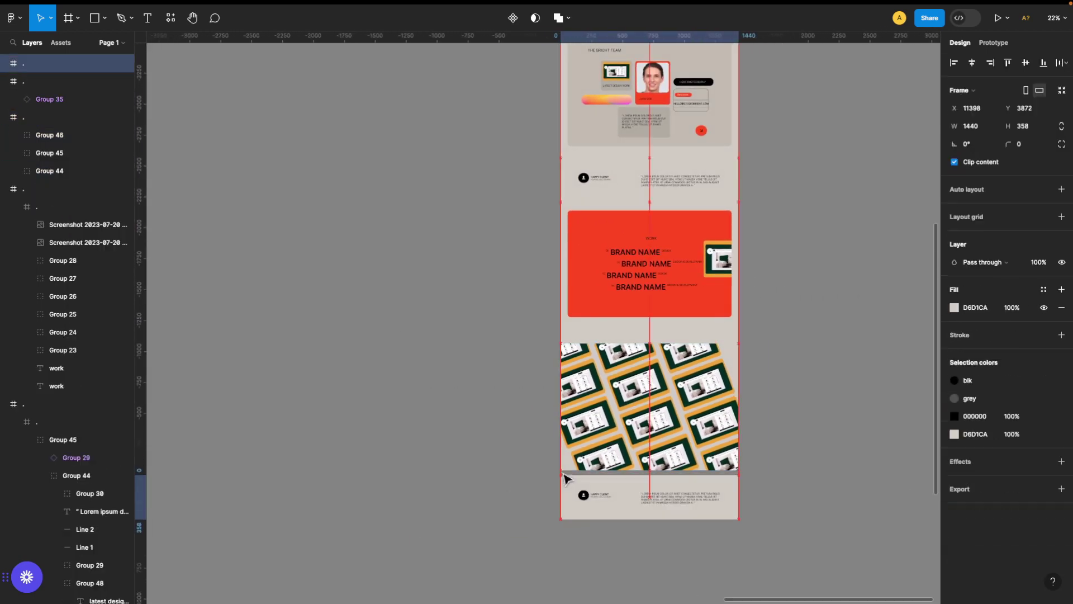
{"action": "key", "text": "shift+2"}
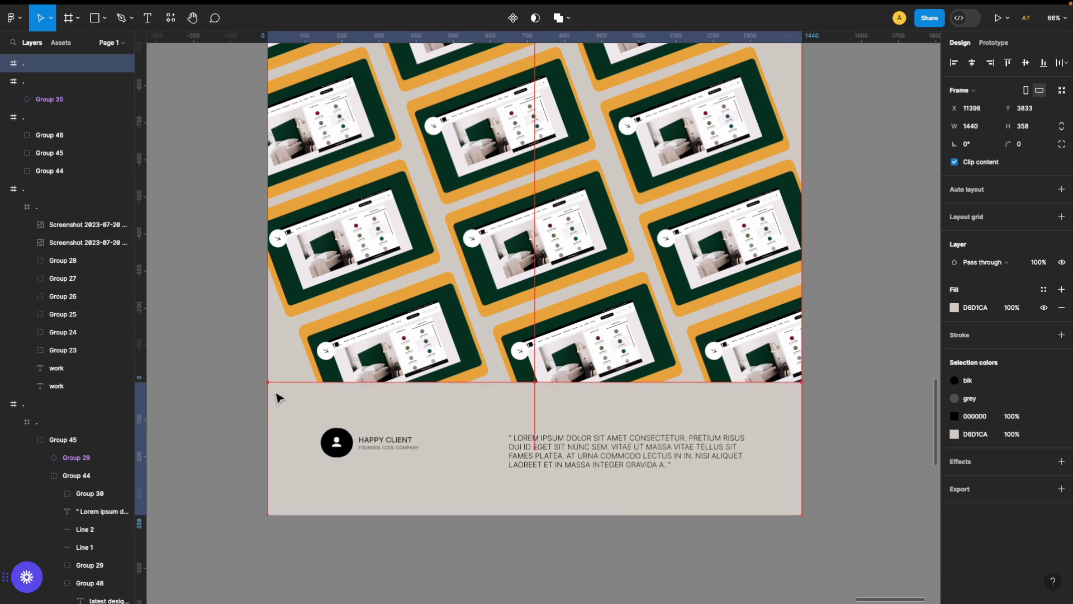
{"action": "key", "text": "Escape"}
{"action": "scroll", "coordinate": [877, 374], "scroll_direction": "down", "scroll_amount": 3}
{"action": "scroll", "coordinate": [520, 175], "scroll_direction": "down", "scroll_amount": 2}
Step: Draw a grey 245×202 placeholder rectangle and set it on the canvas left of the mobile page
{"action": "left_click", "coordinate": [519, 175]}
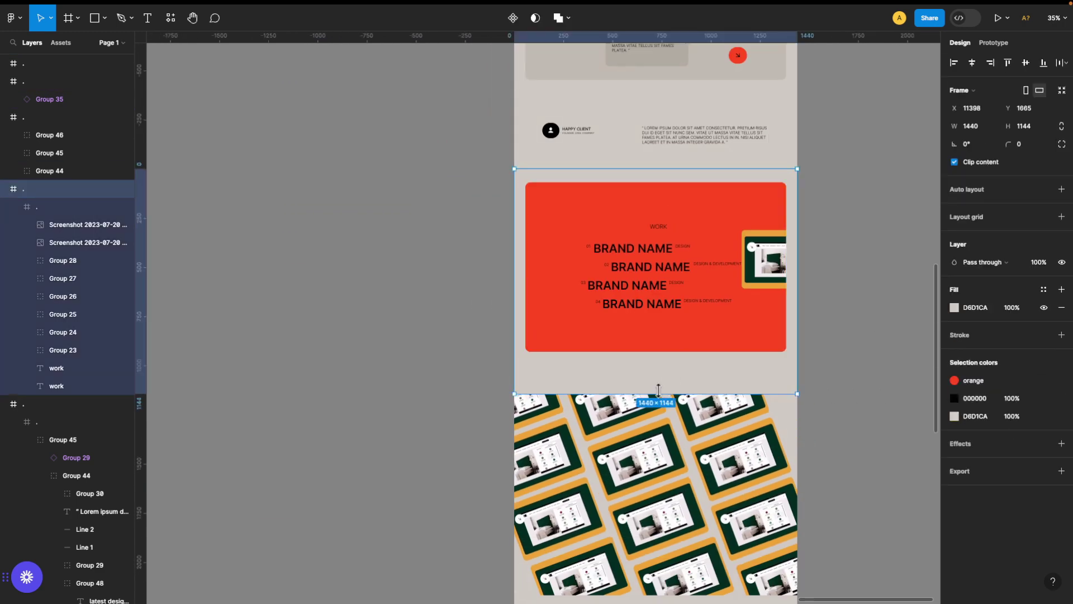
{"action": "mouse_move", "coordinate": [268, 238]}
{"action": "left_mouse_down"}
{"action": "mouse_move", "coordinate": [316, 301]}
{"action": "mouse_move", "coordinate": [803, 168]}
{"action": "mouse_move", "coordinate": [727, 179]}
{"action": "mouse_move", "coordinate": [836, 168]}
{"action": "mouse_move", "coordinate": [687, 177]}
{"action": "left_mouse_up"}
{"action": "right_click", "coordinate": [826, 174]}
{"action": "left_click_drag", "start_coordinate": [548, 175], "coordinate": [501, 198]}
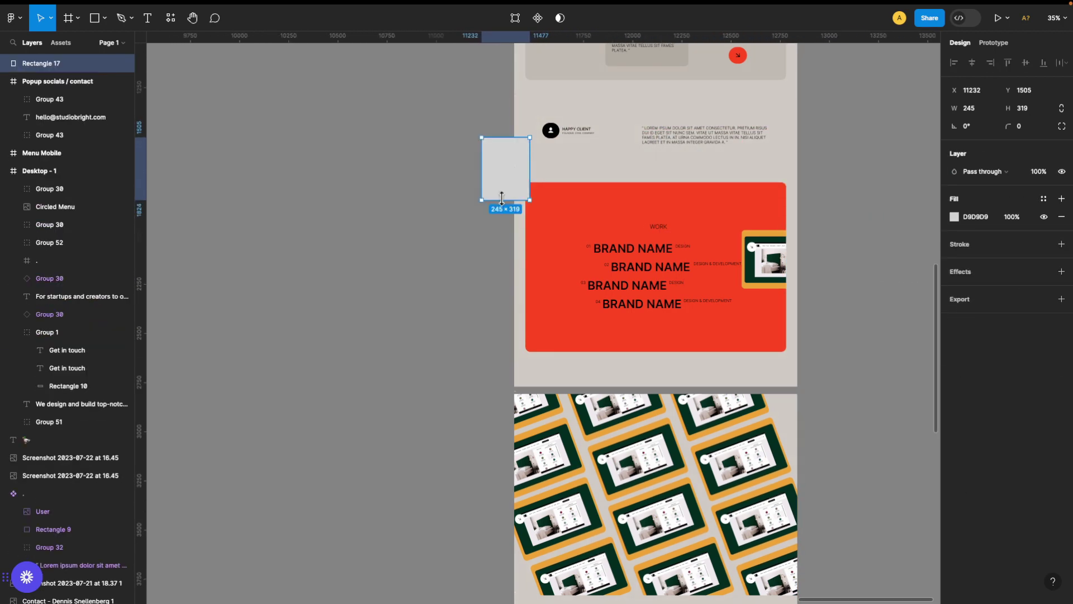
{"action": "mouse_move", "coordinate": [502, 143]}
{"action": "left_mouse_down"}
{"action": "mouse_move", "coordinate": [645, 162]}
{"action": "mouse_move", "coordinate": [468, 175]}
{"action": "left_mouse_up"}
{"action": "left_click_drag", "start_coordinate": [463, 314], "coordinate": [460, 367]}
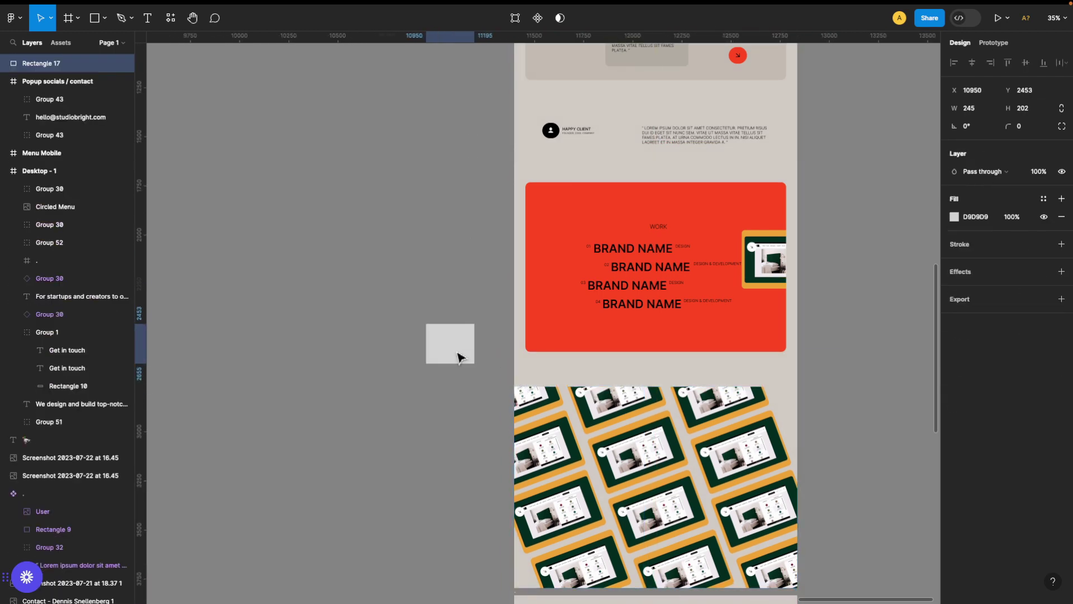
{"action": "scroll", "coordinate": [788, 374], "scroll_direction": "down", "scroll_amount": 3}
{"action": "left_click", "coordinate": [451, 484]}
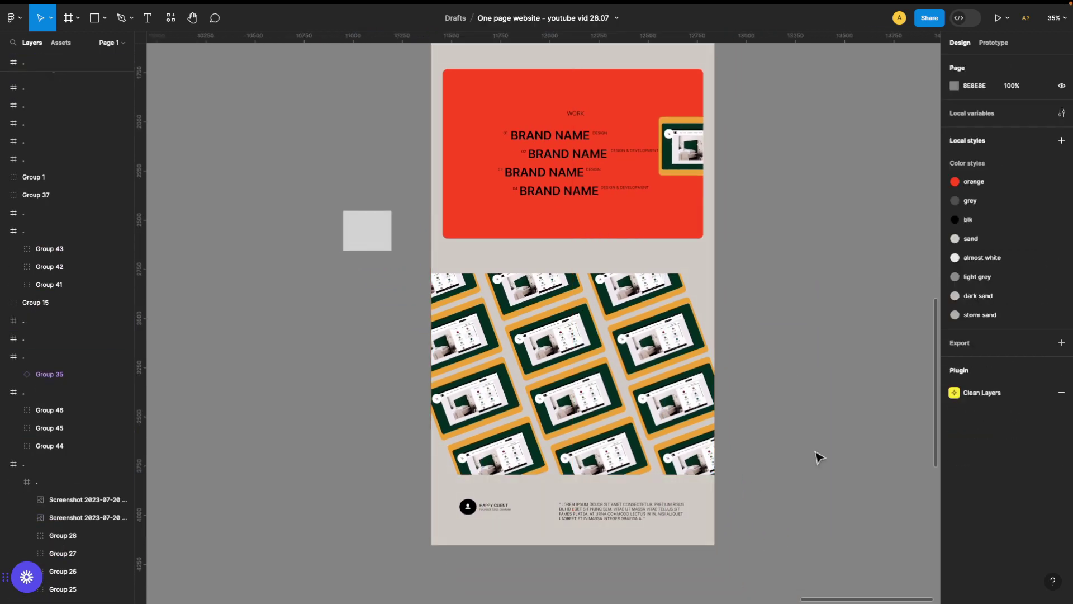
{"action": "scroll", "coordinate": [818, 457], "scroll_direction": "down", "scroll_amount": 5}
{"action": "scroll", "coordinate": [640, 446], "scroll_direction": "down", "scroll_amount": 3}
Step: Duplicate the team section frame and move the copy to the bottom of the page
{"action": "left_click", "coordinate": [498, 262]}
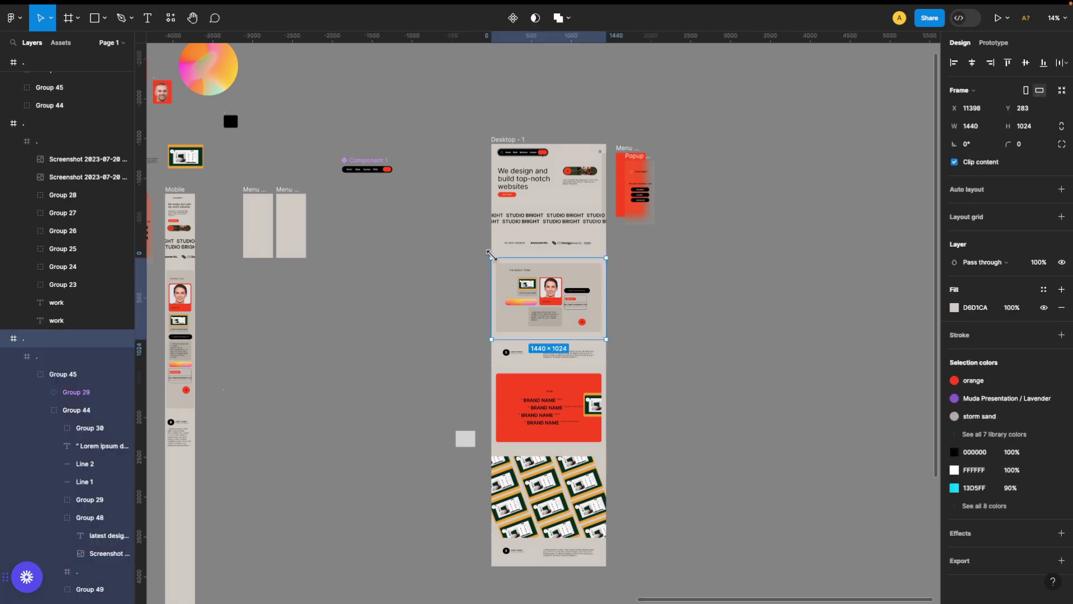
{"action": "key", "text": "ctrl+d"}
{"action": "scroll", "coordinate": [642, 303], "scroll_direction": "up", "scroll_amount": 3}
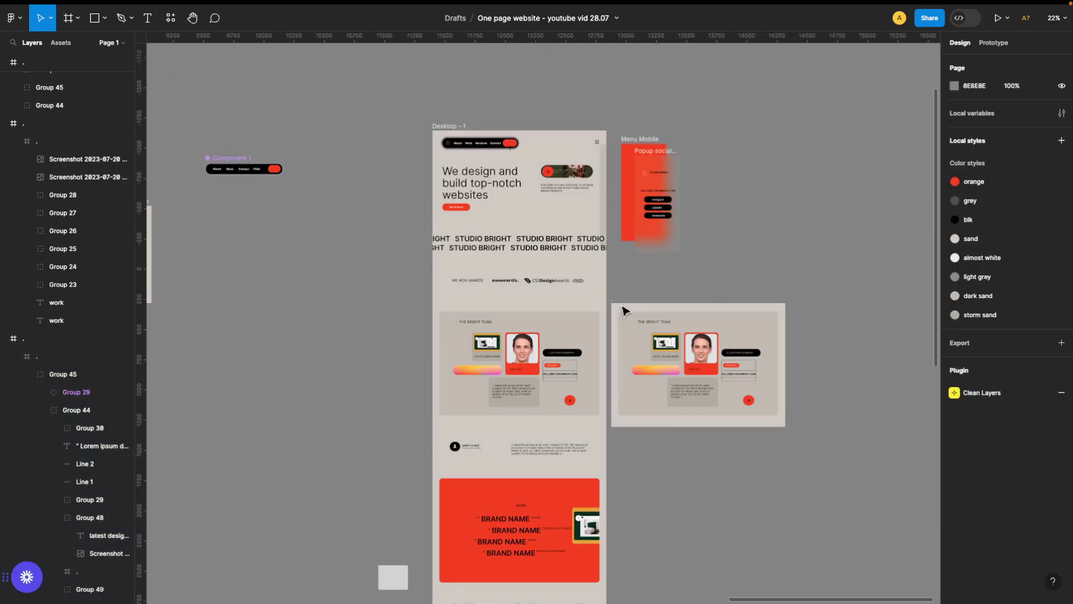
{"action": "mouse_move", "coordinate": [623, 311]}
{"action": "left_mouse_down"}
{"action": "mouse_move", "coordinate": [508, 439]}
{"action": "mouse_move", "coordinate": [469, 436]}
{"action": "left_mouse_up"}
{"action": "scroll", "coordinate": [699, 453], "scroll_direction": "up", "scroll_amount": 4}
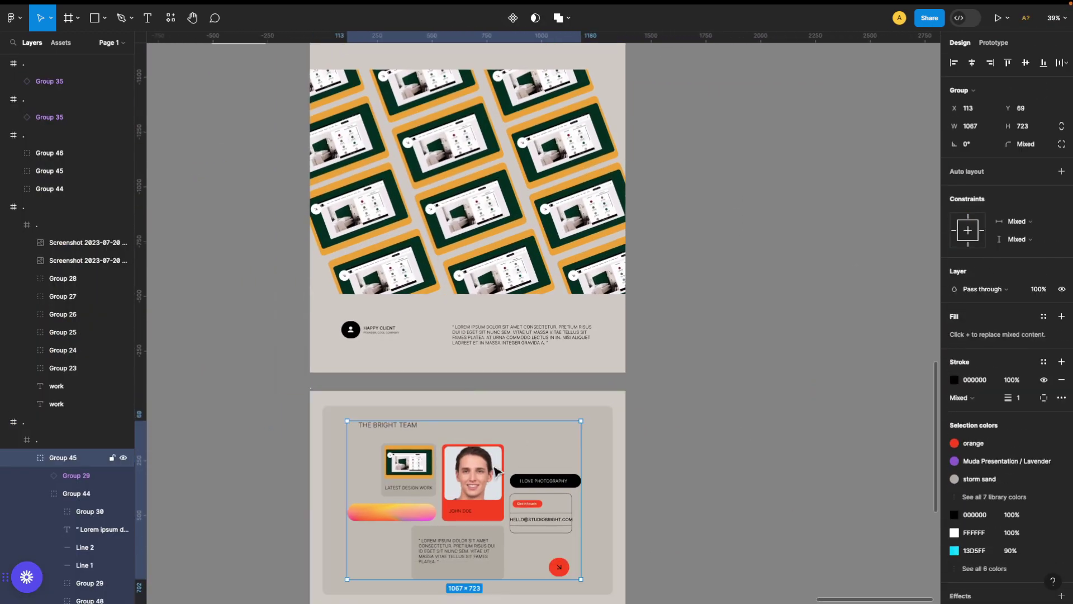
{"action": "left_click", "coordinate": [683, 455]}
Step: Recolour the copied section's red card with the light grey fill style
{"action": "scroll", "coordinate": [678, 412], "scroll_direction": "down", "scroll_amount": 5}
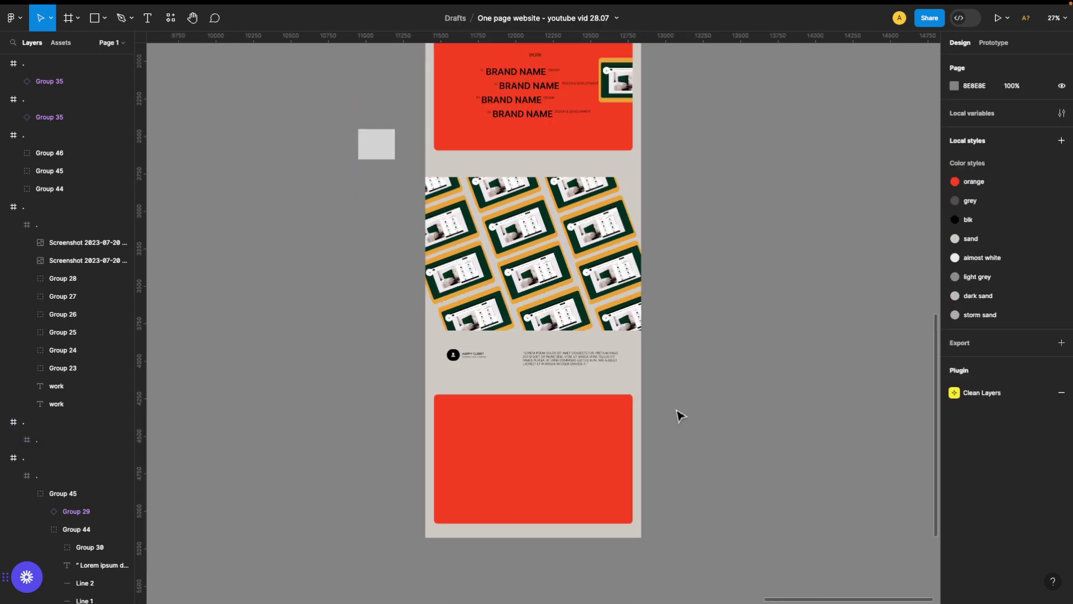
{"action": "left_click", "coordinate": [917, 413]}
{"action": "scroll", "coordinate": [916, 413], "scroll_direction": "right", "scroll_amount": 4}
{"action": "left_click", "coordinate": [1043, 362]}
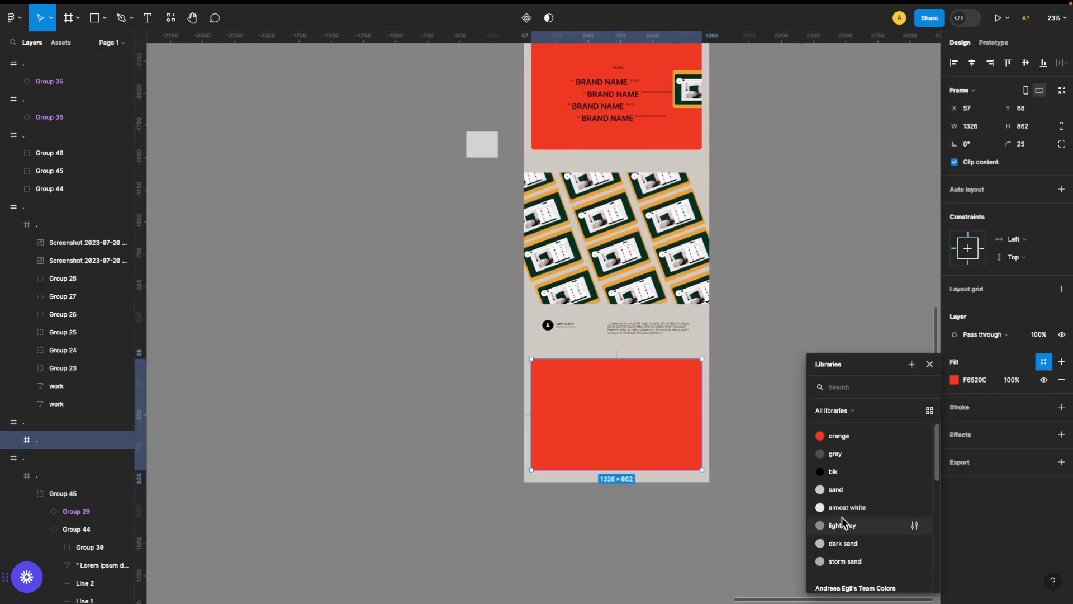
{"action": "left_click", "coordinate": [846, 522]}
{"action": "scroll", "coordinate": [850, 546], "scroll_direction": "right", "scroll_amount": 10}
Step: Copy the services list and a red arrow circle into the new section
{"action": "left_click_drag", "start_coordinate": [305, 341], "coordinate": [456, 434]}
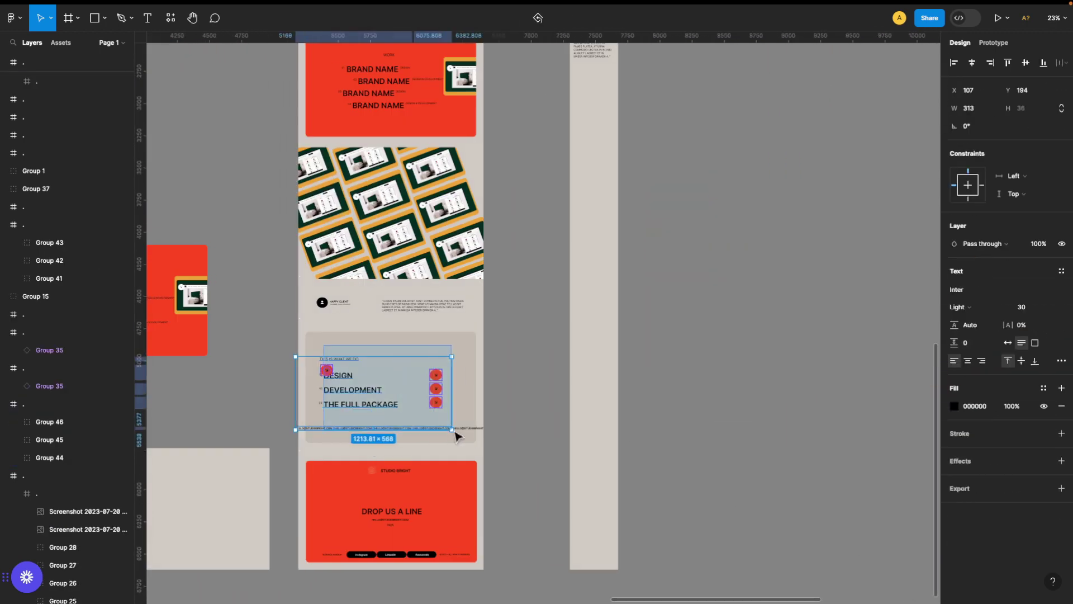
{"action": "key", "text": "super+d"}
{"action": "left_click_drag", "start_coordinate": [411, 395], "coordinate": [678, 401]}
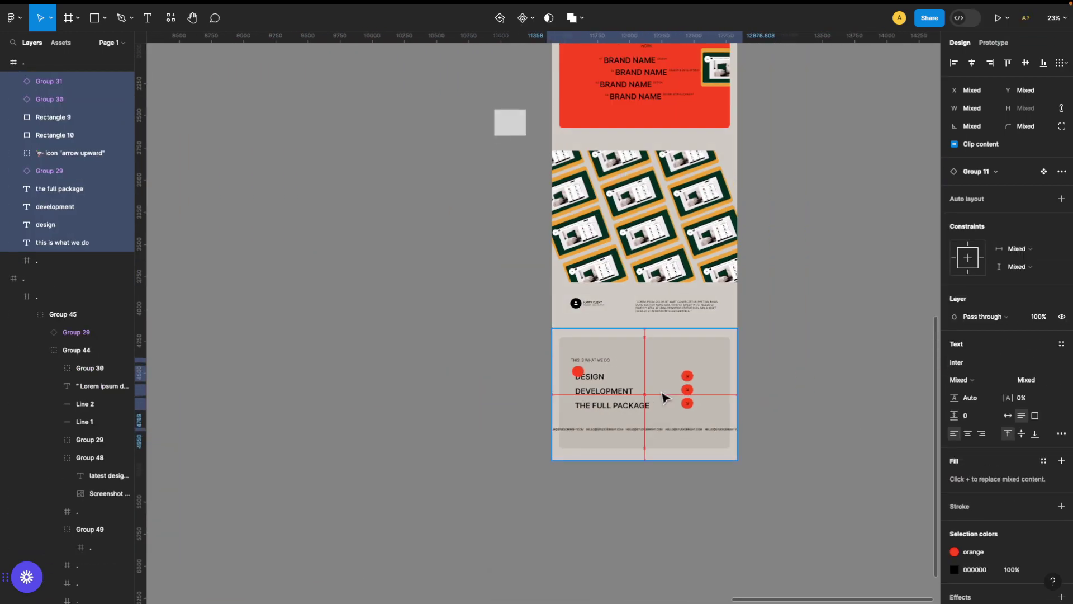
{"action": "left_click", "coordinate": [426, 439]}
{"action": "scroll", "coordinate": [426, 439], "scroll_direction": "up", "scroll_amount": 2}
{"action": "left_click", "coordinate": [520, 461]}
{"action": "key", "text": "super+d"}
{"action": "left_click_drag", "start_coordinate": [520, 461], "coordinate": [781, 474]}
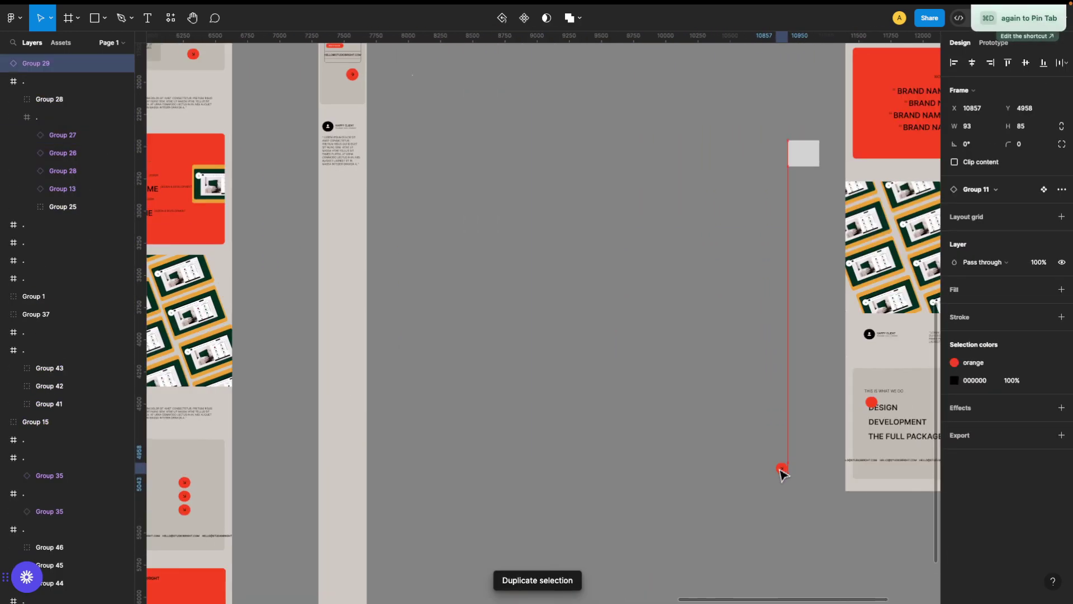
{"action": "scroll", "coordinate": [762, 460], "scroll_direction": "up", "scroll_amount": 5}
{"action": "scroll", "coordinate": [762, 460], "scroll_direction": "up", "scroll_amount": 3}
{"action": "key", "text": "Escape"}
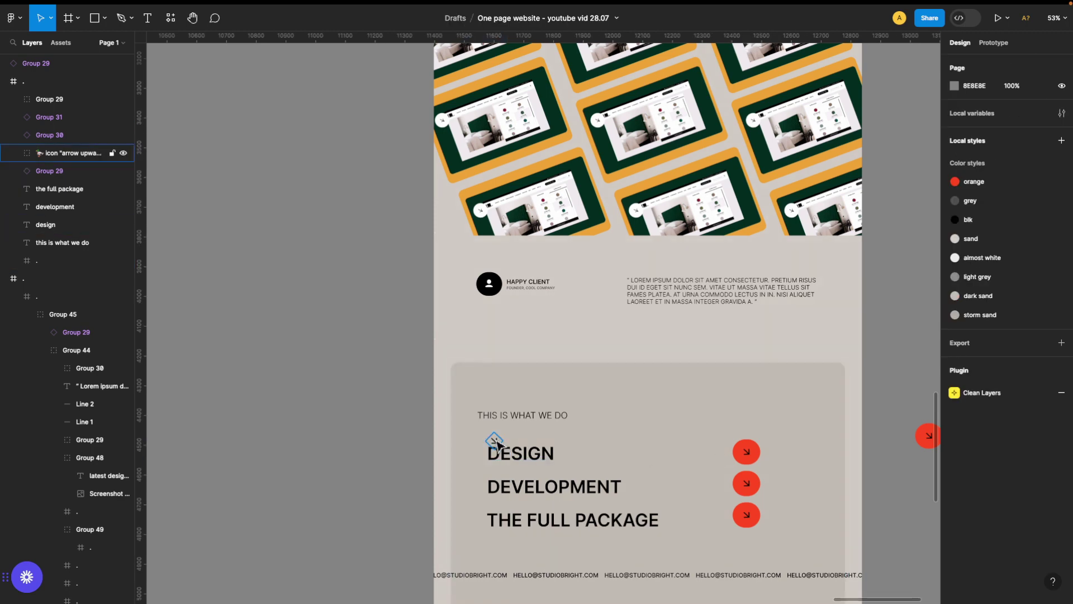
Step: Move a red arrow circle beside the DESIGN service
{"action": "right_click", "coordinate": [475, 447]}
{"action": "mouse_move", "coordinate": [923, 444]}
{"action": "left_mouse_down"}
{"action": "mouse_move", "coordinate": [399, 444]}
{"action": "mouse_move", "coordinate": [492, 448]}
{"action": "mouse_move", "coordinate": [390, 463]}
{"action": "mouse_move", "coordinate": [564, 459]}
{"action": "mouse_move", "coordinate": [292, 438]}
{"action": "mouse_move", "coordinate": [659, 331]}
{"action": "left_mouse_up"}
{"action": "key", "text": "Escape"}
{"action": "right_click", "coordinate": [499, 442]}
{"action": "key", "text": "Escape"}
{"action": "right_click", "coordinate": [390, 463]}
{"action": "key", "text": "Escape"}
Step: Duplicate the red arrow circle beside DESIGN and inspect its inner shape
{"action": "scroll", "coordinate": [292, 438], "scroll_direction": "right", "scroll_amount": 5}
{"action": "key", "text": "ctrl+d"}
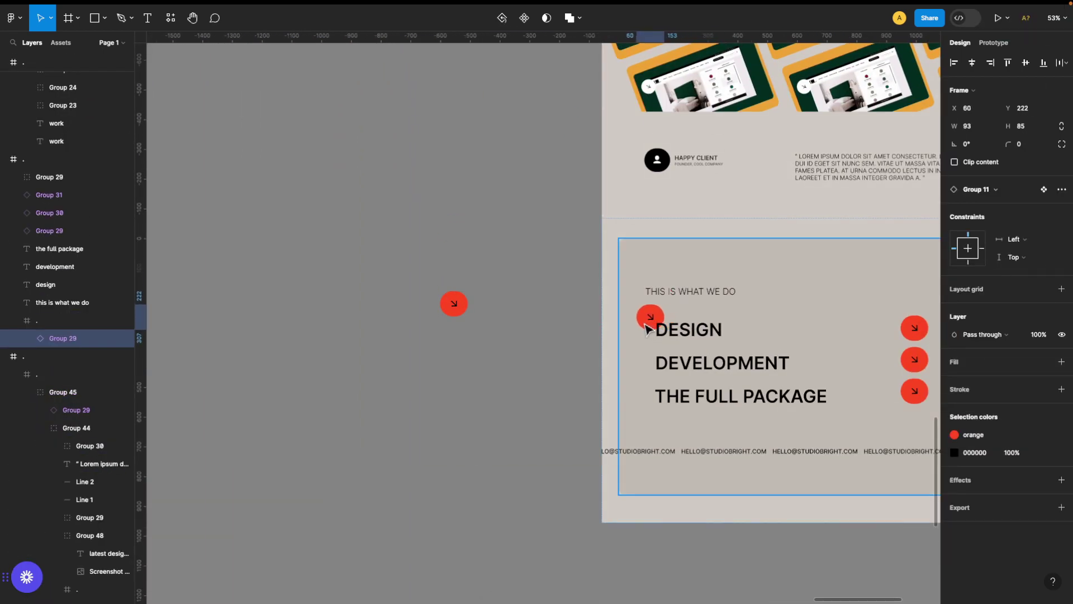
{"action": "right_click", "coordinate": [647, 328]}
{"action": "double_click", "coordinate": [649, 327]}
{"action": "right_click", "coordinate": [648, 327]}
{"action": "key", "text": "Escape"}
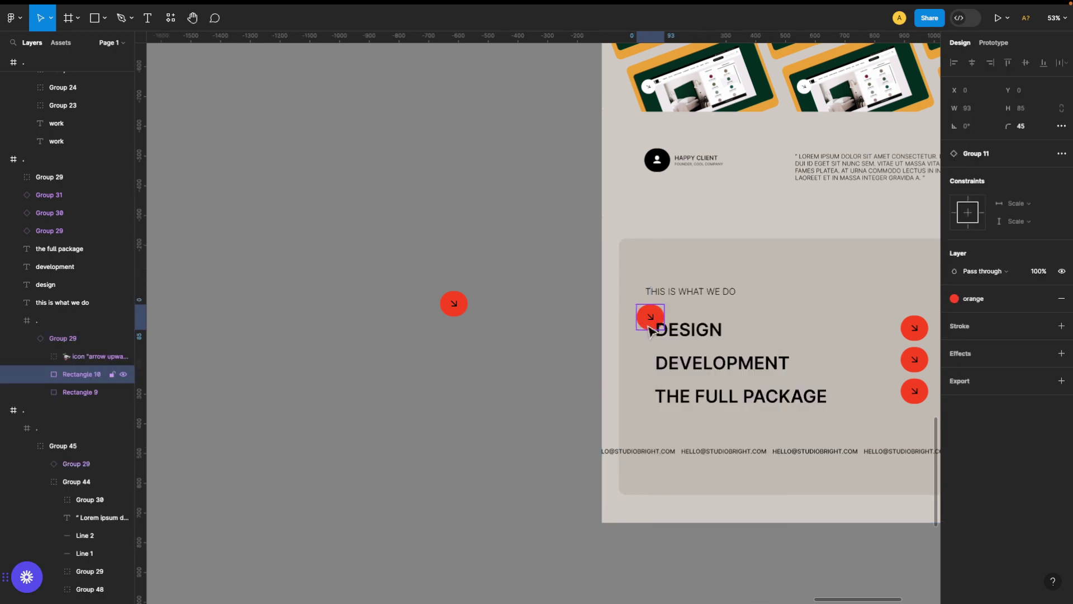
{"action": "left_click", "coordinate": [652, 317]}
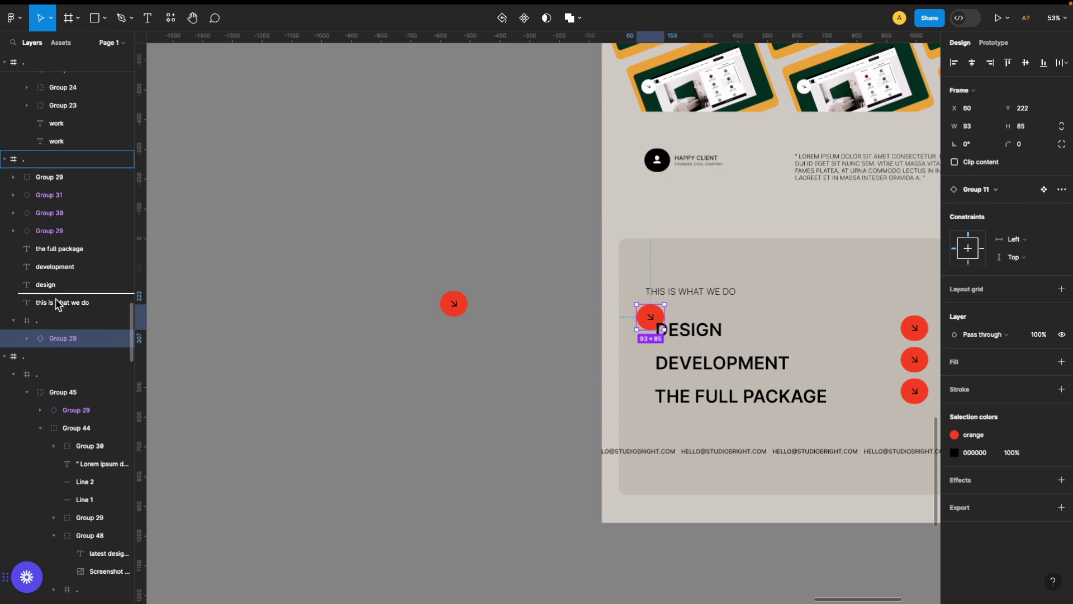
{"action": "scroll", "coordinate": [550, 420], "scroll_direction": "right", "scroll_amount": 5}
{"action": "left_click", "coordinate": [428, 325]}
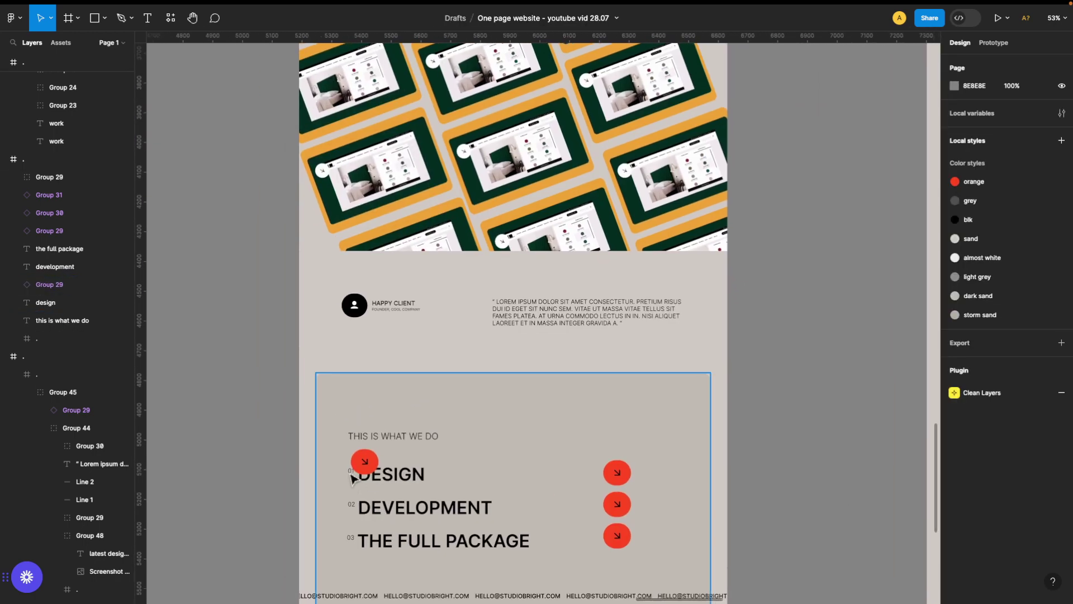
Step: Replace the services card's old list with the numbered 01–03 service list
{"action": "left_click", "coordinate": [369, 427]}
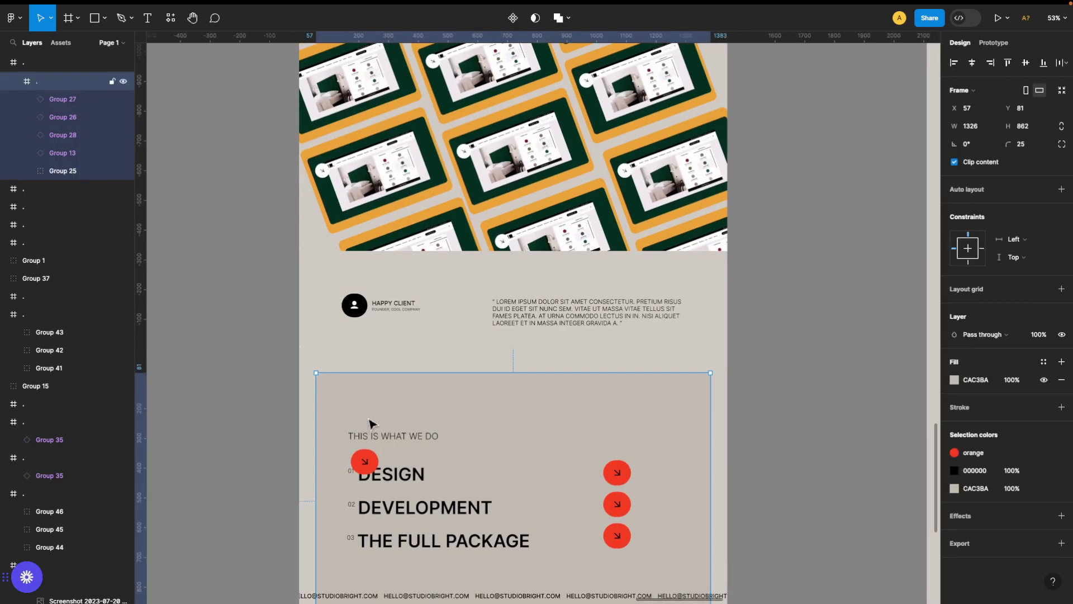
{"action": "left_click", "coordinate": [362, 508]}
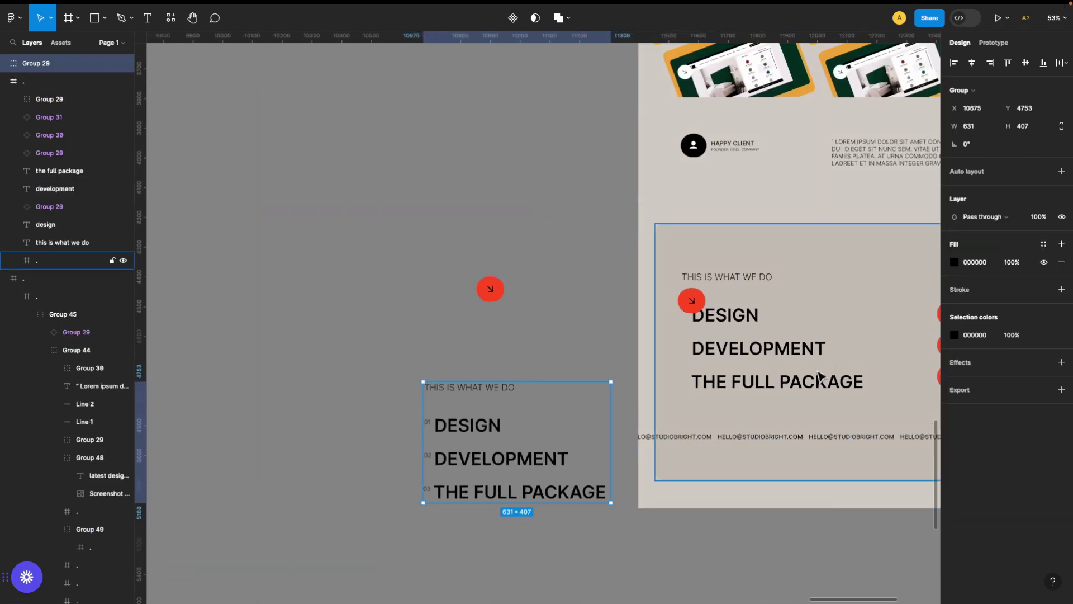
{"action": "left_click", "coordinate": [742, 279]}
{"action": "key", "text": "Delete"}
{"action": "key", "text": "ctrl+v"}
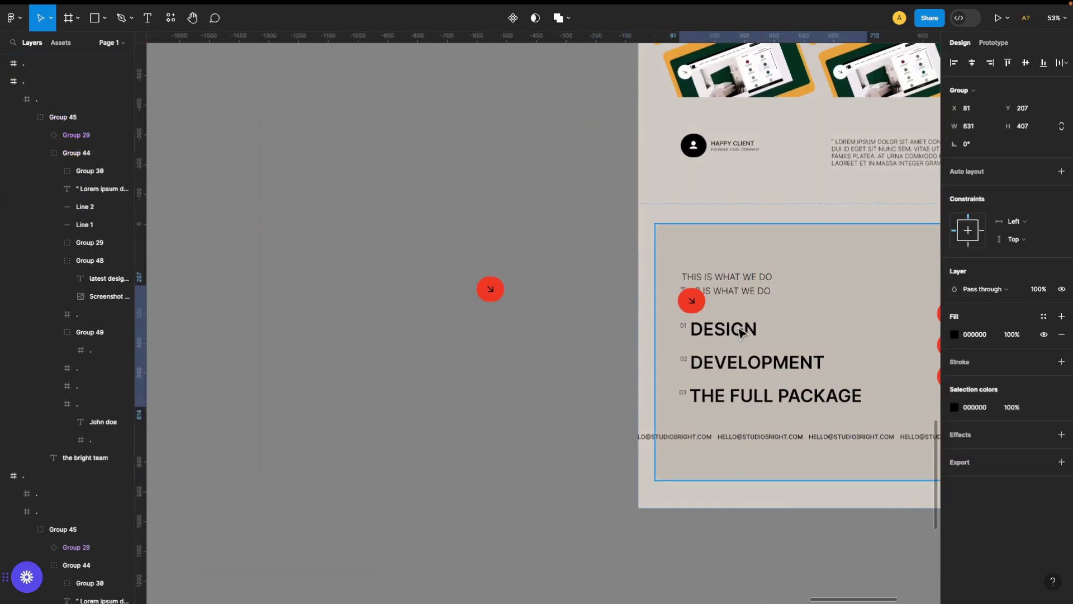
{"action": "scroll", "coordinate": [747, 280], "scroll_direction": "right", "scroll_amount": 5}
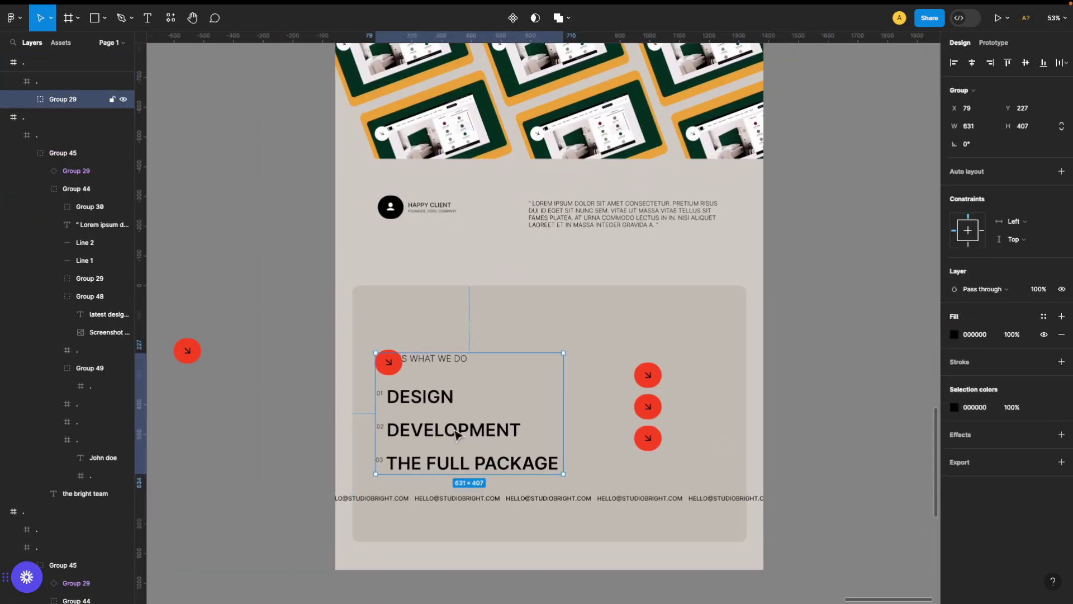
{"action": "scroll", "coordinate": [454, 412], "scroll_direction": "down", "scroll_amount": 5}
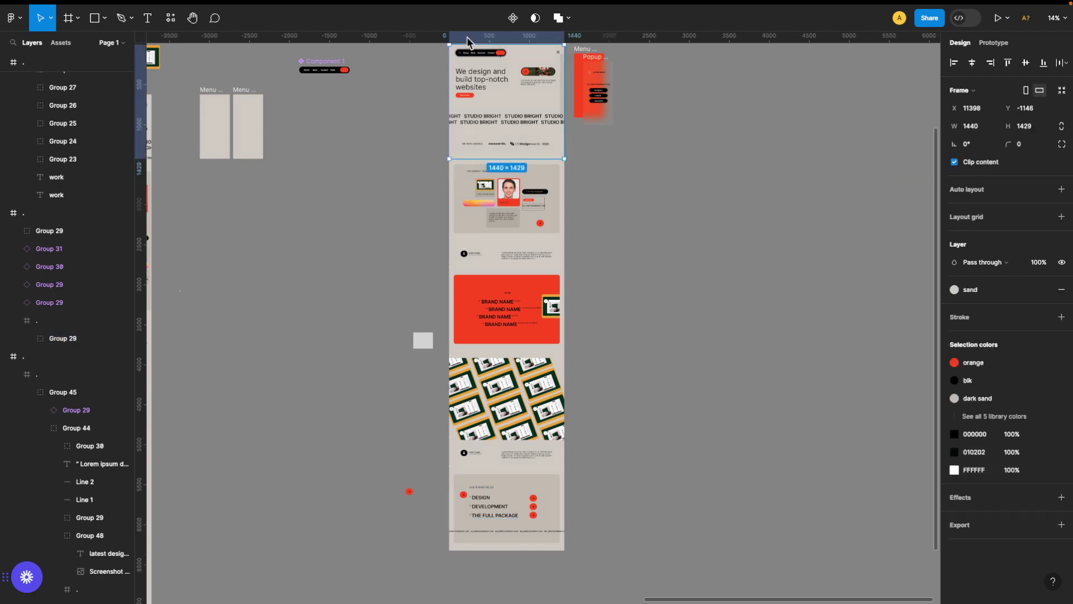
{"action": "scroll", "coordinate": [494, 520], "scroll_direction": "up", "scroll_amount": 5}
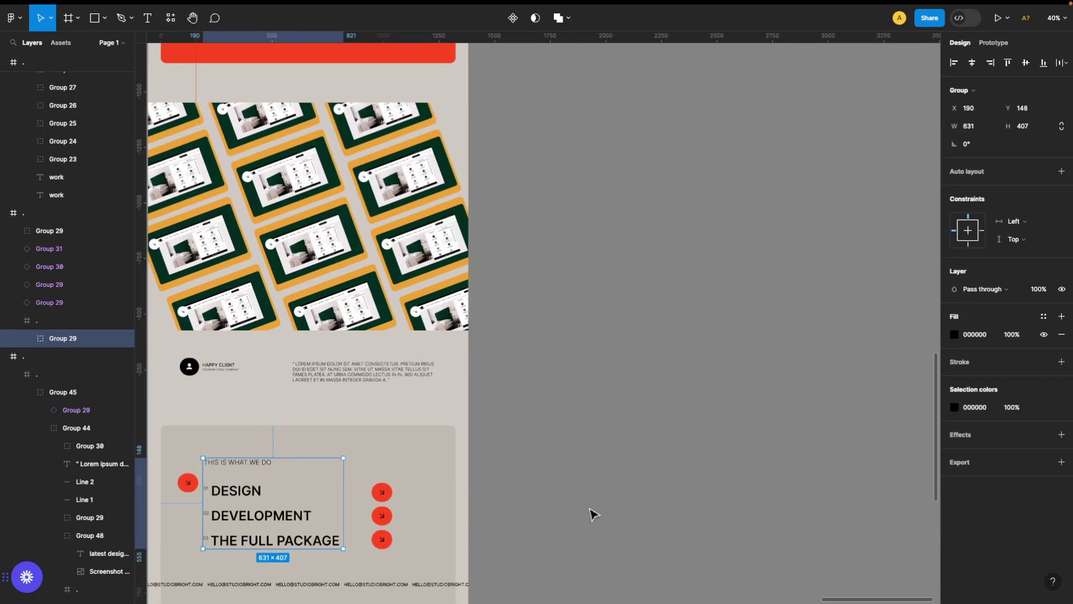
{"action": "scroll", "coordinate": [592, 511], "scroll_direction": "left", "scroll_amount": 3}
Step: Duplicate the DROP US A LINE contact section and place it beneath the services card
{"action": "left_click", "coordinate": [411, 499]}
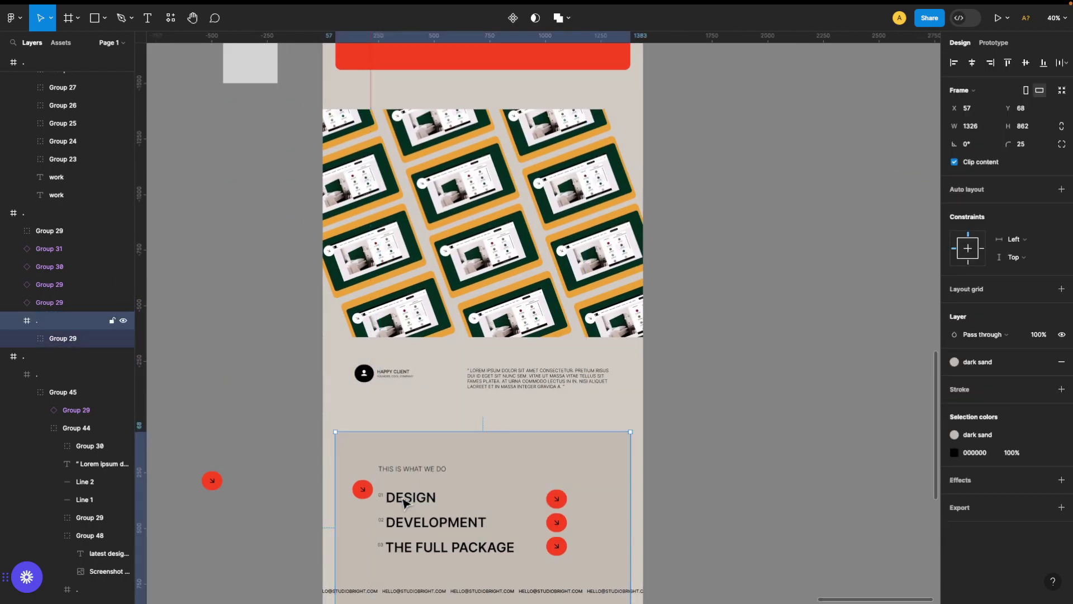
{"action": "left_click", "coordinate": [409, 501]}
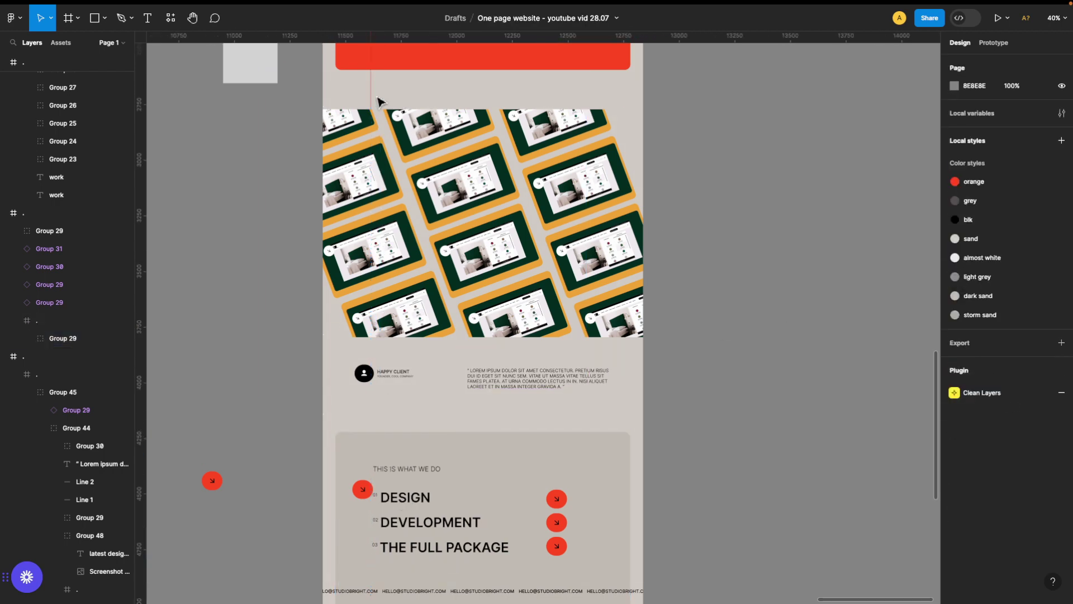
{"action": "scroll", "coordinate": [379, 102], "scroll_direction": "down", "scroll_amount": 5}
{"action": "scroll", "coordinate": [858, 419], "scroll_direction": "left", "scroll_amount": 3}
{"action": "scroll", "coordinate": [470, 350], "scroll_direction": "down", "scroll_amount": 5}
{"action": "left_click", "coordinate": [314, 339]}
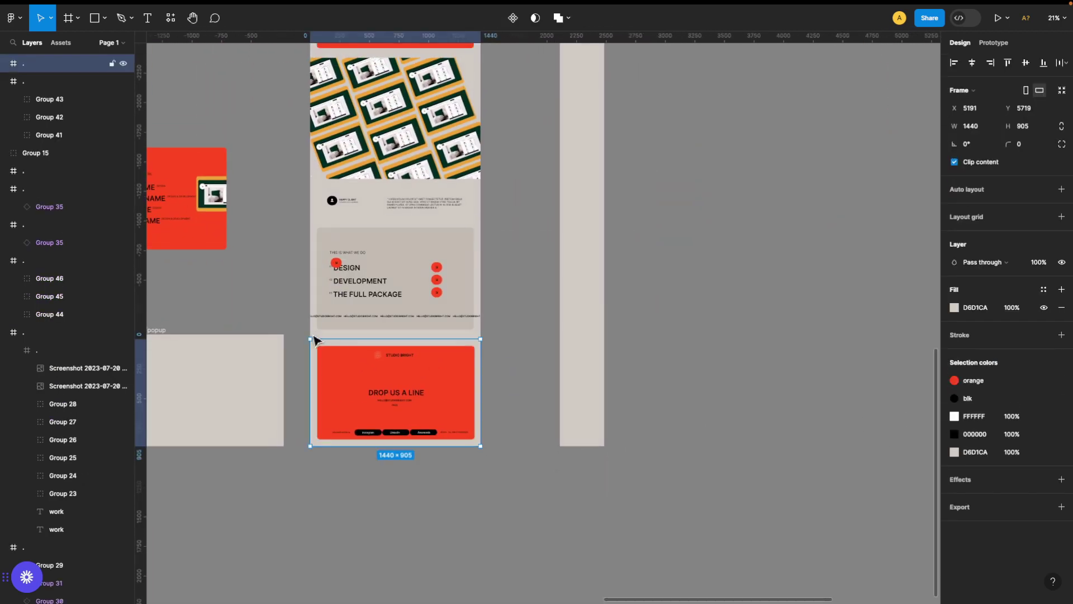
{"action": "key", "text": "ctrl+d"}
{"action": "scroll", "coordinate": [343, 431], "scroll_direction": "up", "scroll_amount": 3}
{"action": "left_click", "coordinate": [678, 419]}
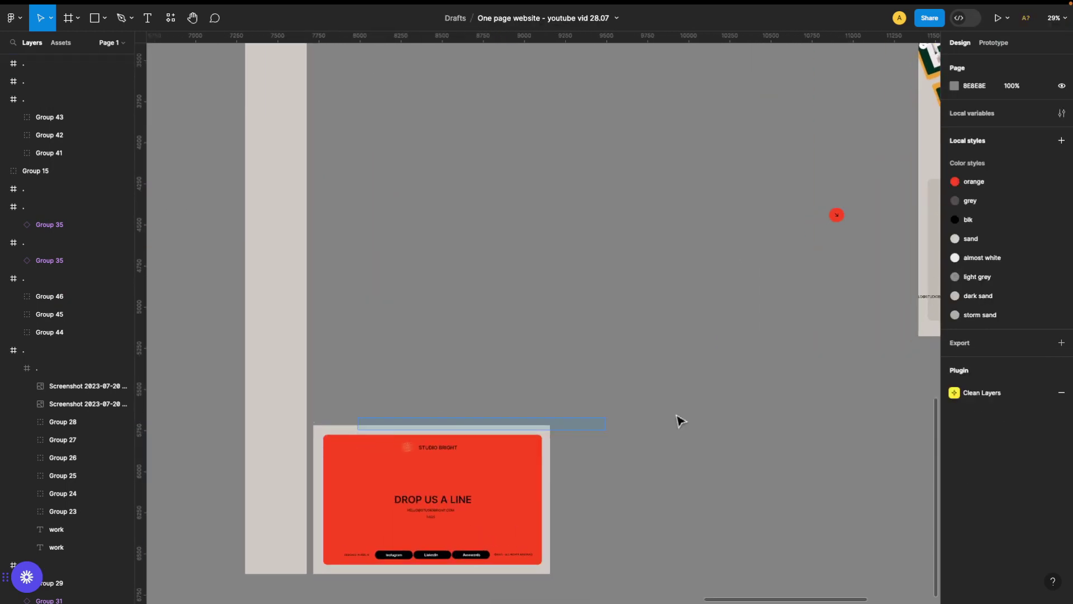
{"action": "scroll", "coordinate": [748, 400], "scroll_direction": "right", "scroll_amount": 2}
{"action": "mouse_move", "coordinate": [245, 436]}
{"action": "left_mouse_down"}
{"action": "mouse_move", "coordinate": [474, 402]}
{"action": "mouse_move", "coordinate": [522, 408]}
{"action": "left_mouse_up"}
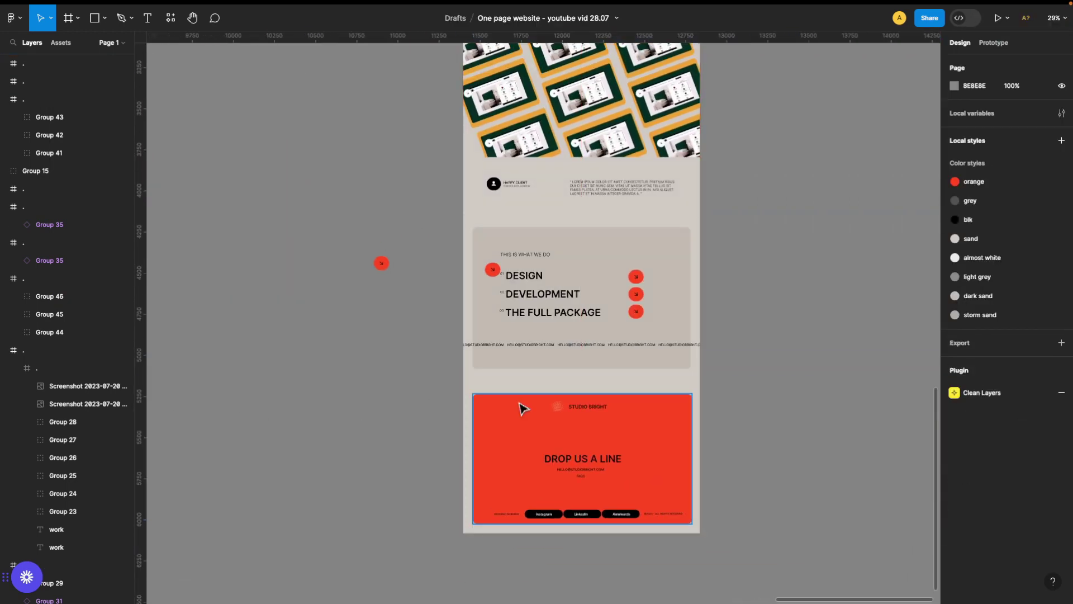
{"action": "scroll", "coordinate": [355, 496], "scroll_direction": "up", "scroll_amount": 10}
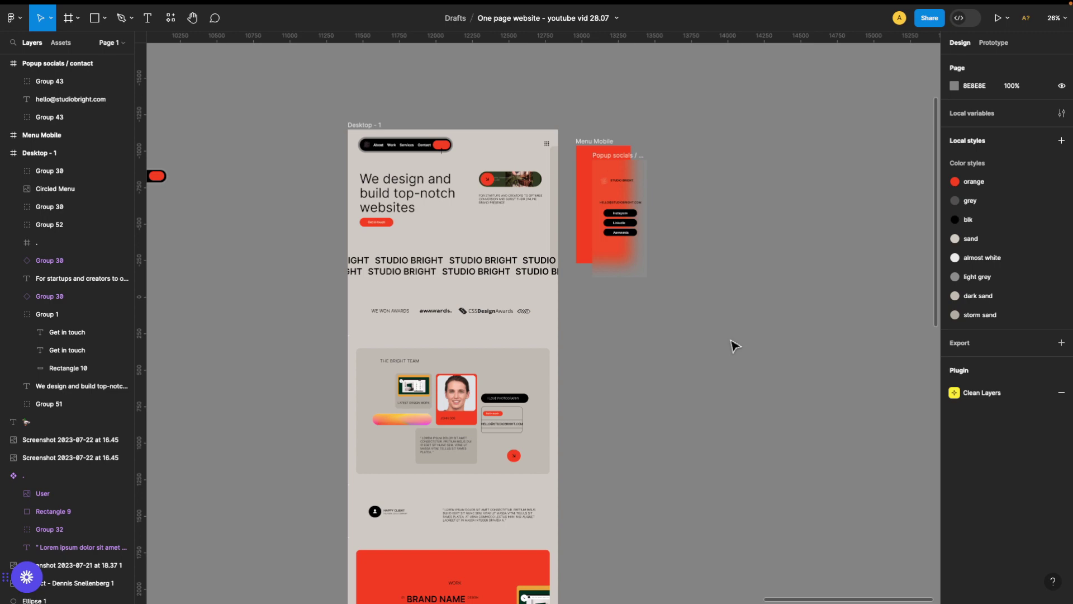
Step: Duplicate the testimonial and place the copy beside the Mobile frame
{"action": "scroll", "coordinate": [734, 345], "scroll_direction": "down", "scroll_amount": 5}
{"action": "scroll", "coordinate": [619, 356], "scroll_direction": "right", "scroll_amount": 5}
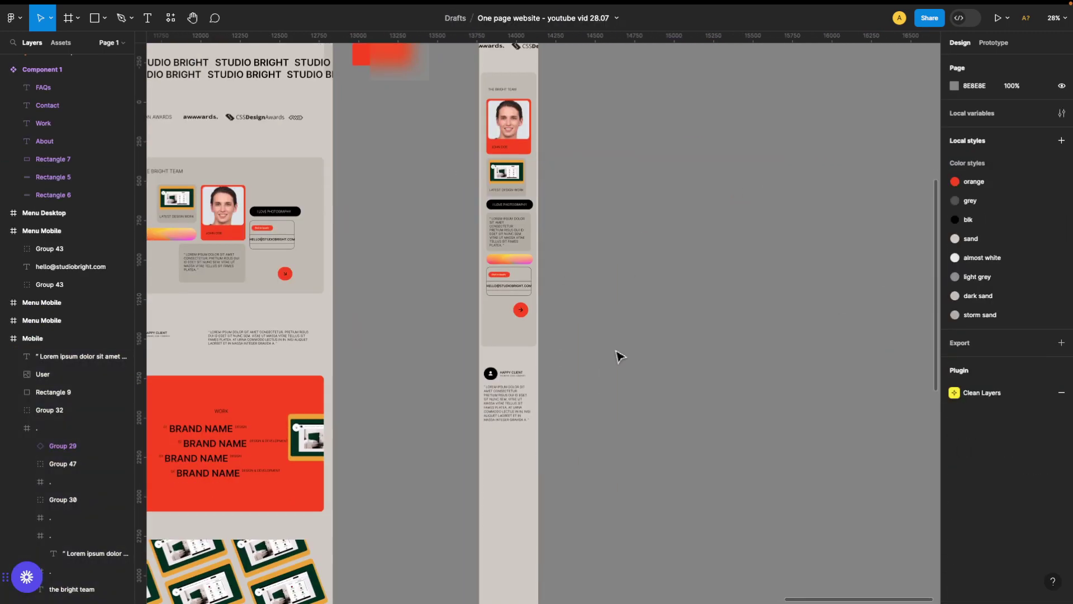
{"action": "scroll", "coordinate": [619, 356], "scroll_direction": "down", "scroll_amount": 4}
{"action": "scroll", "coordinate": [619, 356], "scroll_direction": "left", "scroll_amount": 2}
{"action": "scroll", "coordinate": [641, 376], "scroll_direction": "up", "scroll_amount": 2}
{"action": "scroll", "coordinate": [650, 383], "scroll_direction": "up", "scroll_amount": 4}
{"action": "scroll", "coordinate": [650, 384], "scroll_direction": "down", "scroll_amount": 2}
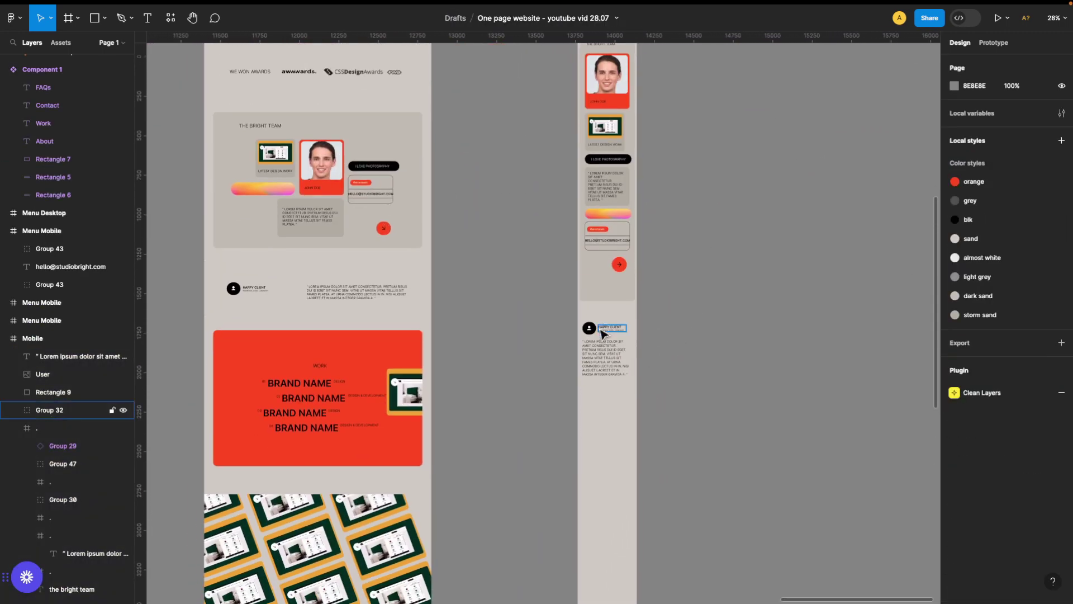
{"action": "key", "text": "ctrl+d"}
{"action": "left_click_drag", "start_coordinate": [606, 349], "coordinate": [710, 425]}
{"action": "scroll", "coordinate": [725, 510], "scroll_direction": "down", "scroll_amount": 5}
Step: Duplicate the tilted screenshot pattern and scale the copy to 0.5x
{"action": "left_click", "coordinate": [344, 301]}
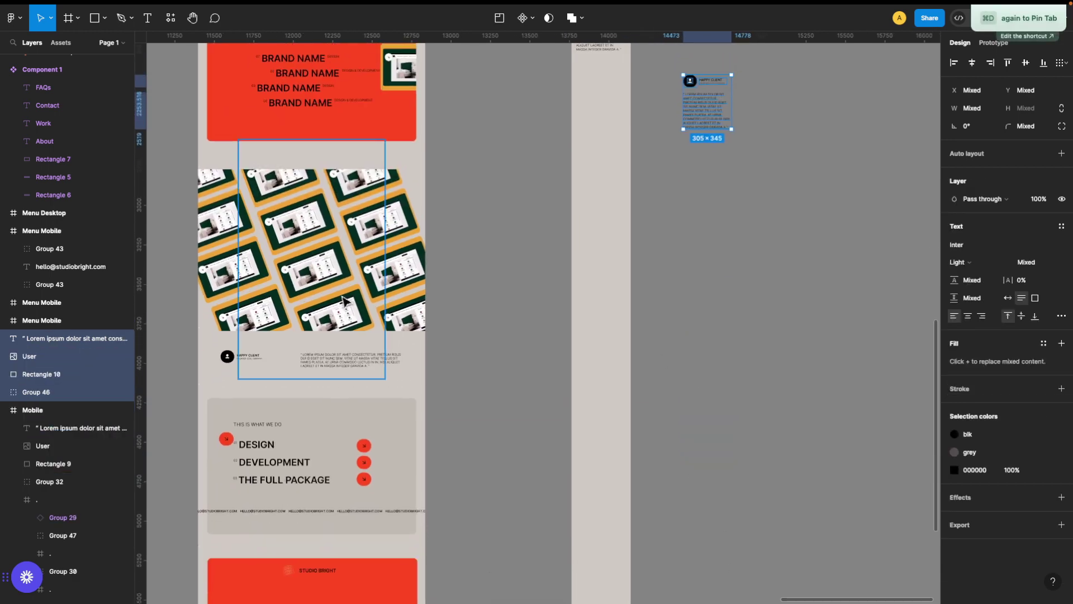
{"action": "key", "text": "ctrl+d"}
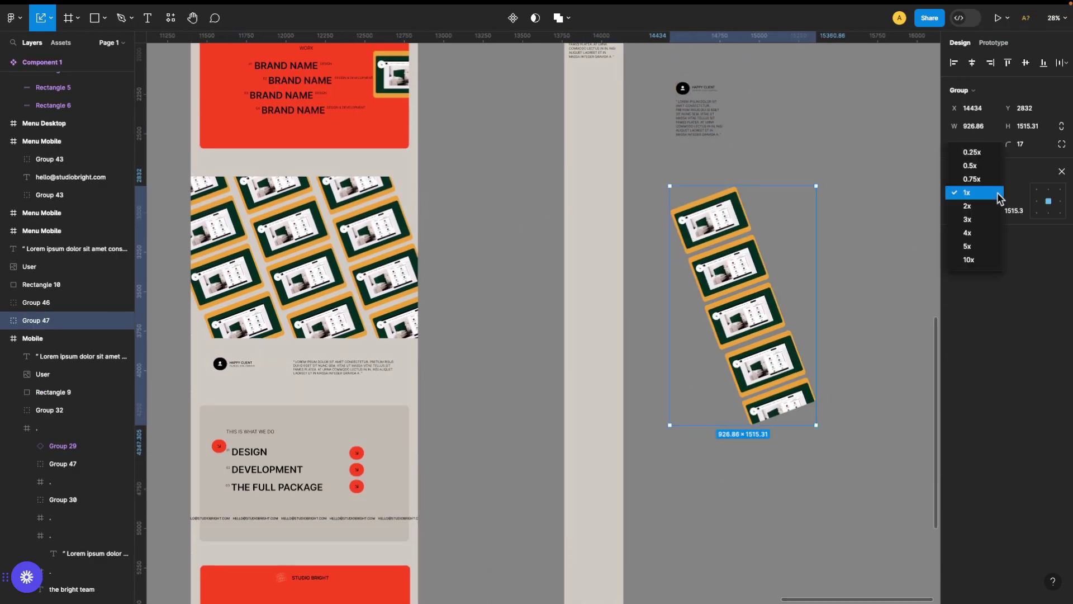
{"action": "left_click", "coordinate": [982, 166]}
{"action": "left_click_drag", "start_coordinate": [607, 214], "coordinate": [598, 263]}
{"action": "scroll", "coordinate": [604, 235], "scroll_direction": "up", "scroll_amount": 3}
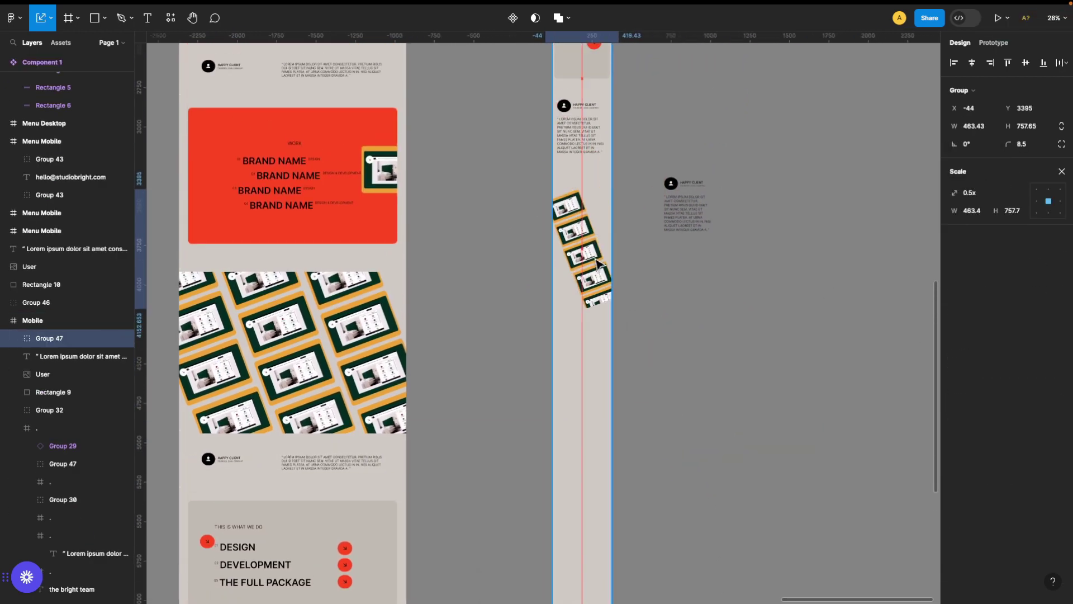
{"action": "scroll", "coordinate": [599, 375], "scroll_direction": "up", "scroll_amount": 4}
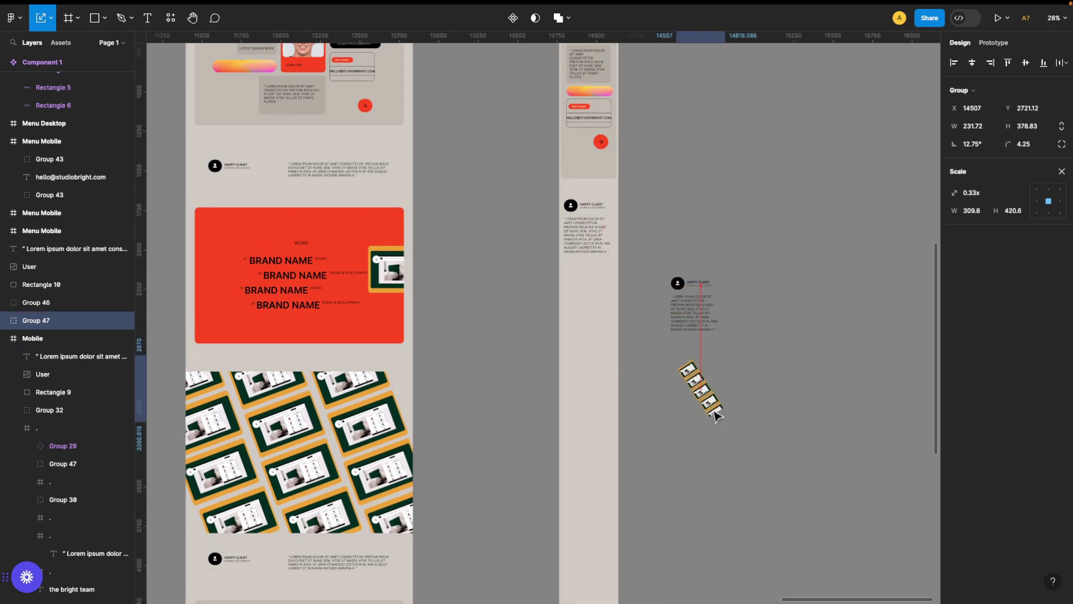
{"action": "scroll", "coordinate": [643, 447], "scroll_direction": "down", "scroll_amount": 5}
{"action": "scroll", "coordinate": [597, 565], "scroll_direction": "up", "scroll_amount": 8}
Step: Undo the accidental Mobile frame rescale and the testimonial landing inside it
{"action": "left_click", "coordinate": [604, 558]}
{"action": "scroll", "coordinate": [607, 447], "scroll_direction": "down", "scroll_amount": 3}
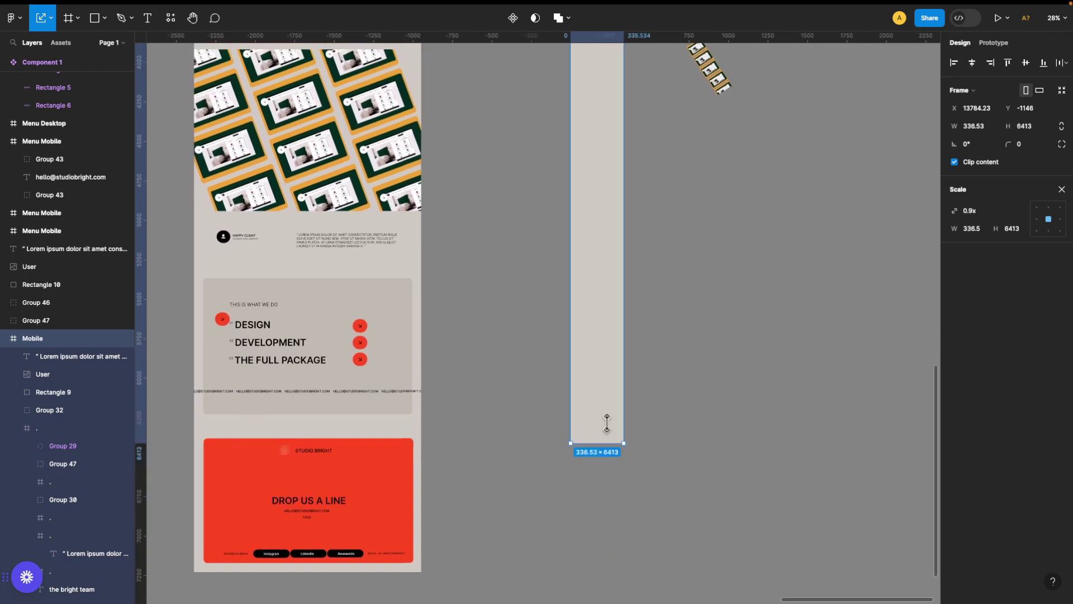
{"action": "scroll", "coordinate": [607, 423], "scroll_direction": "up", "scroll_amount": 8}
{"action": "key", "text": "ctrl+z"}
{"action": "key", "text": "ctrl+z"}
{"action": "key", "text": "ctrl+z"}
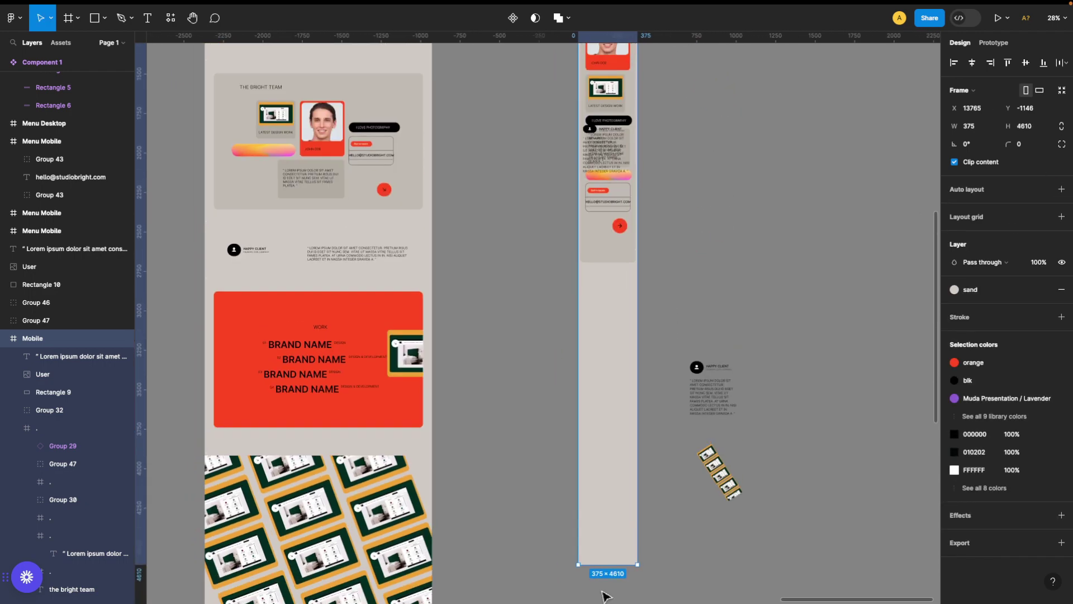
{"action": "key", "text": "Escape"}
{"action": "scroll", "coordinate": [639, 179], "scroll_direction": "up", "scroll_amount": 4, "text": "ctrl"}
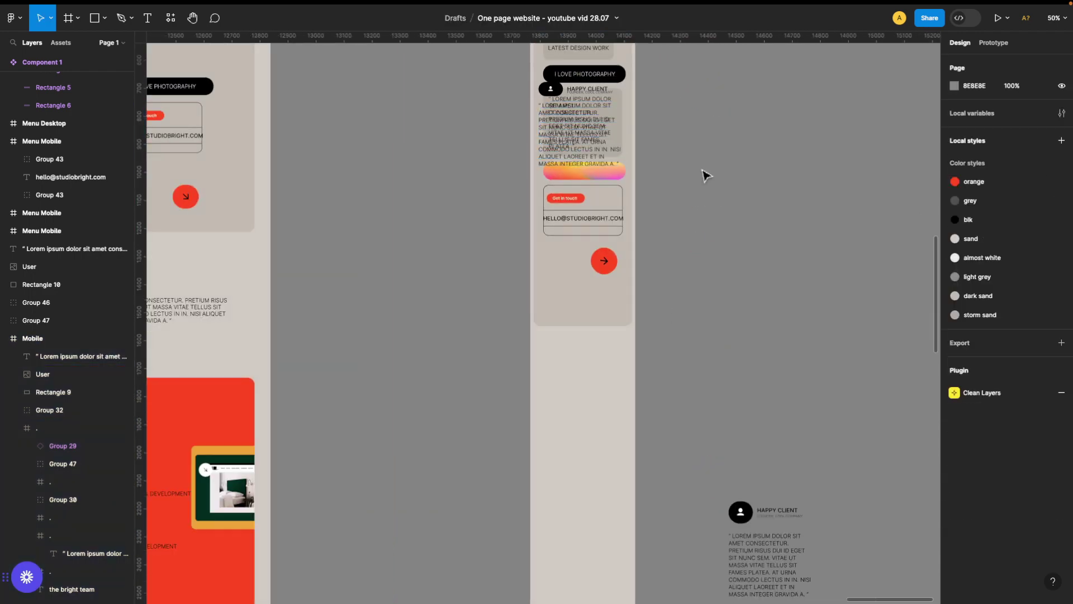
{"action": "key", "text": "ctrl+z"}
{"action": "key", "text": "ctrl+z"}
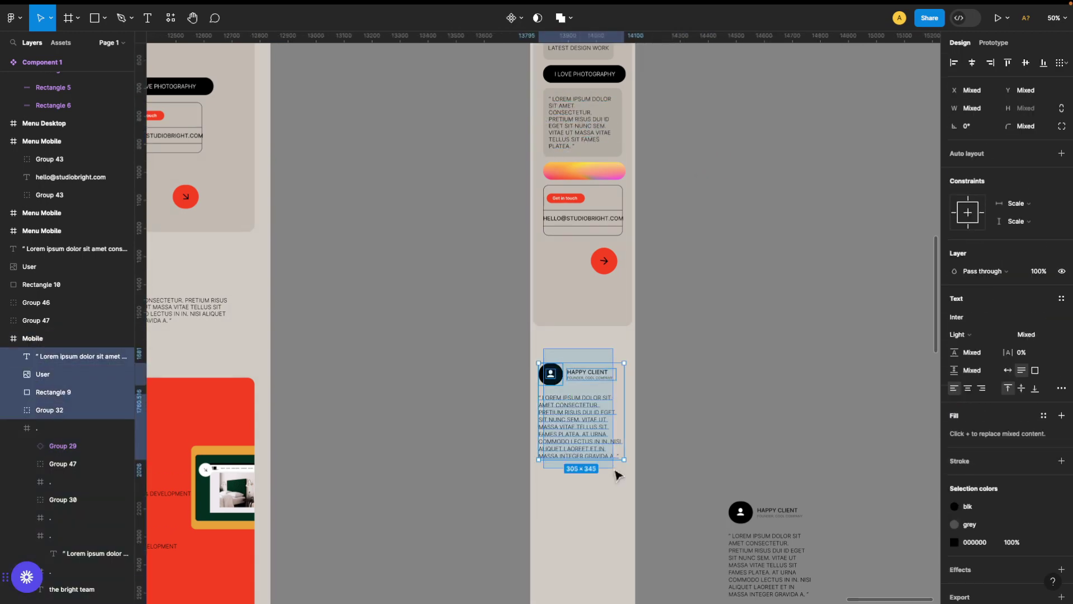
{"action": "scroll", "coordinate": [889, 290], "scroll_direction": "up", "scroll_amount": 6}
{"action": "key", "text": "ctrl+z"}
{"action": "key", "text": "ctrl+z"}
{"action": "key", "text": "ctrl+z"}
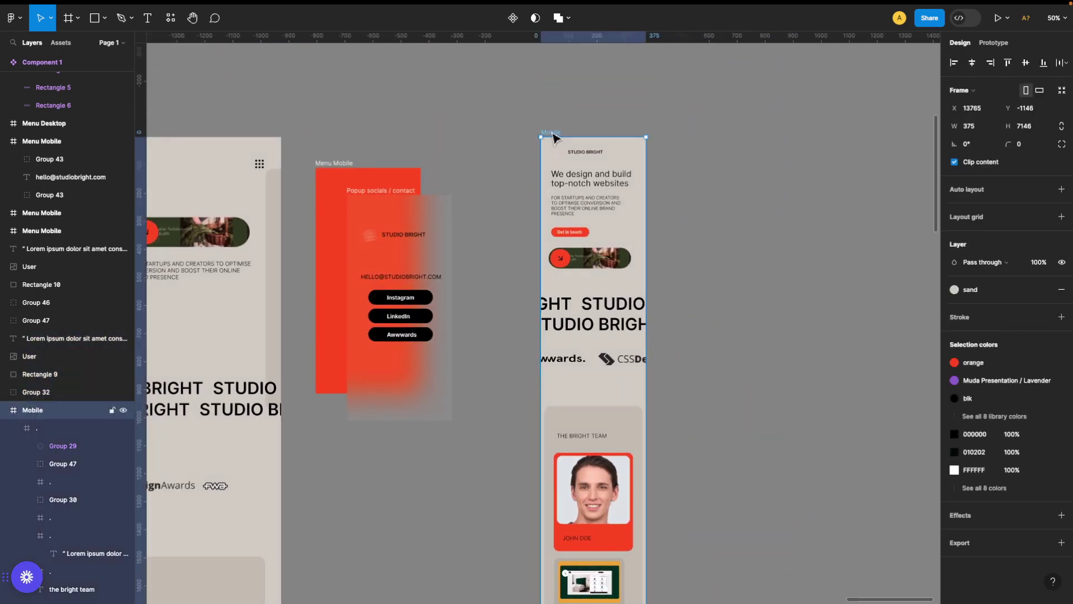
Step: Shorten the Mobile frame to 2775 tall by dragging its bottom edge
{"action": "scroll", "coordinate": [606, 391], "scroll_direction": "down", "scroll_amount": 15}
{"action": "left_click_drag", "start_coordinate": [606, 436], "coordinate": [606, 376]}
{"action": "scroll", "coordinate": [606, 376], "scroll_direction": "up", "scroll_amount": 15}
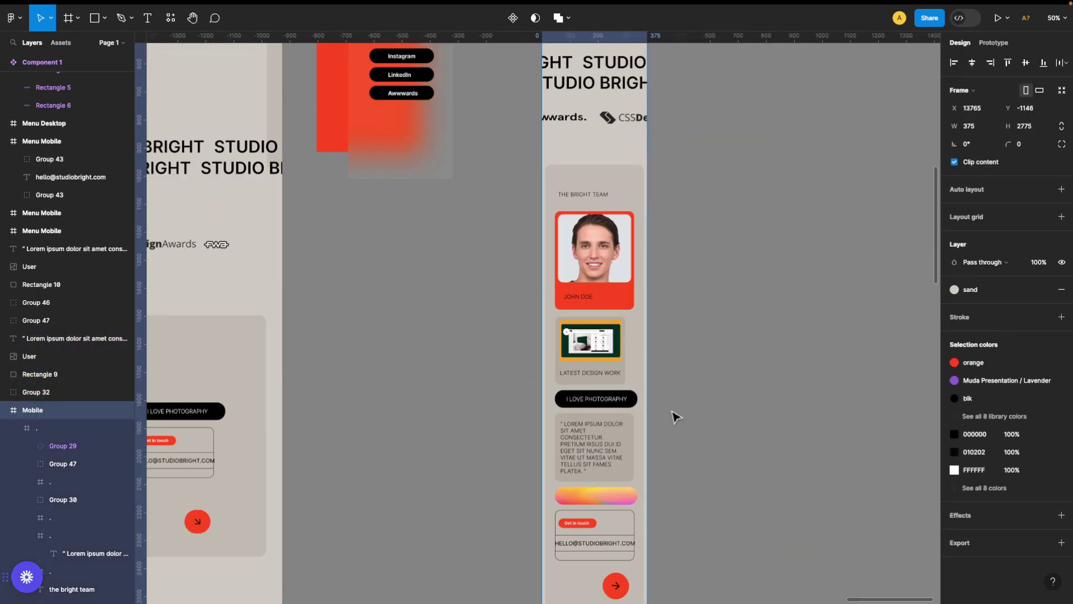
{"action": "left_click", "coordinate": [601, 263]}
{"action": "scroll", "coordinate": [602, 263], "scroll_direction": "up", "scroll_amount": 5}
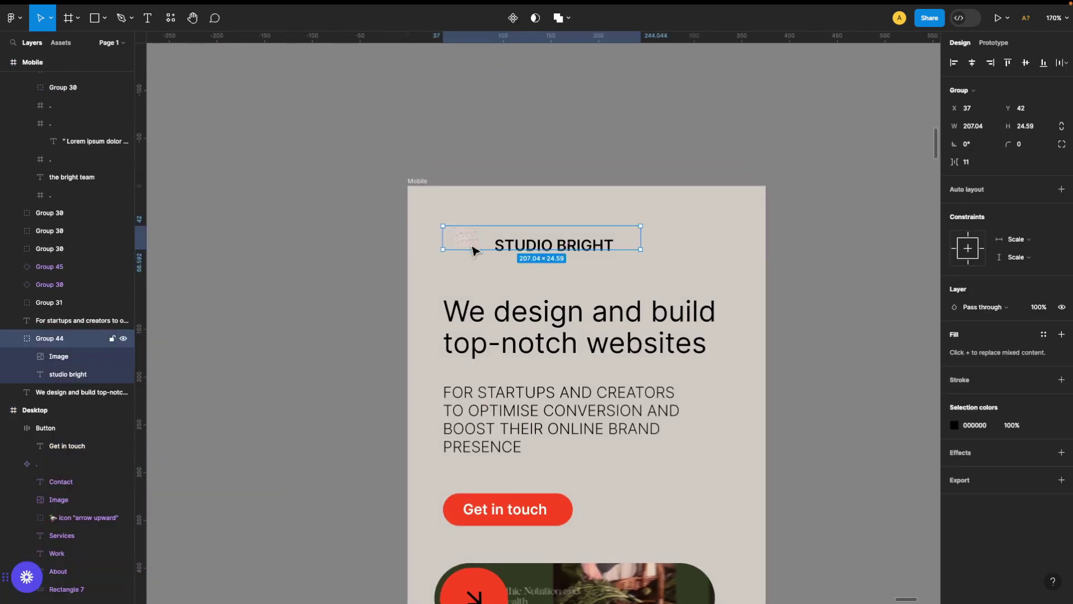
Step: Duplicate the Menu Mobile frame and give the copy the sand fill style
{"action": "left_click_drag", "start_coordinate": [529, 224], "coordinate": [513, 231]}
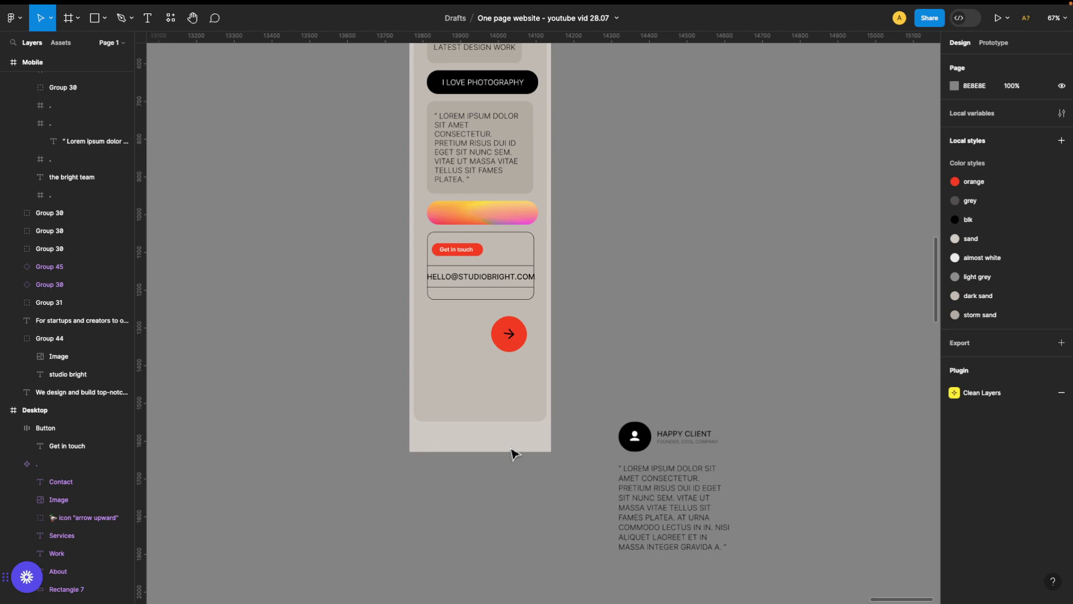
{"action": "key", "text": "super+d"}
{"action": "mouse_move", "coordinate": [788, 259]}
{"action": "left_mouse_down"}
{"action": "mouse_move", "coordinate": [729, 386]}
{"action": "mouse_move", "coordinate": [625, 339]}
{"action": "mouse_move", "coordinate": [646, 384]}
{"action": "mouse_move", "coordinate": [626, 340]}
{"action": "mouse_move", "coordinate": [607, 344]}
{"action": "left_mouse_up"}
{"action": "left_click", "coordinate": [1043, 289]}
{"action": "left_click", "coordinate": [853, 417]}
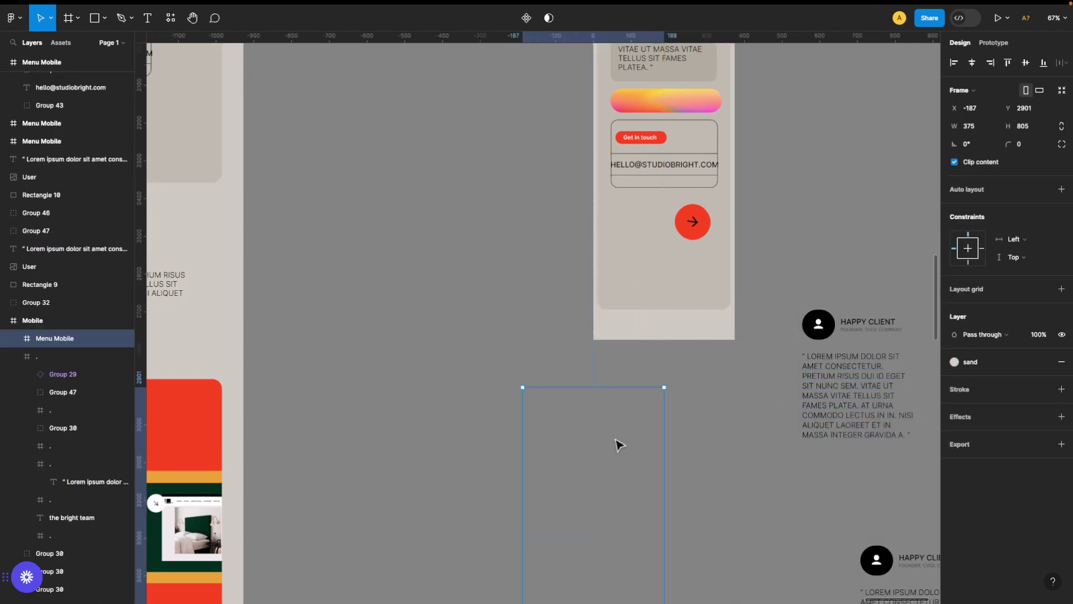
Step: Place the sand 375-wide frame below Mobile and make a second sand copy
{"action": "scroll", "coordinate": [764, 412], "scroll_direction": "down", "scroll_amount": 5}
{"action": "left_click_drag", "start_coordinate": [655, 439], "coordinate": [714, 516]}
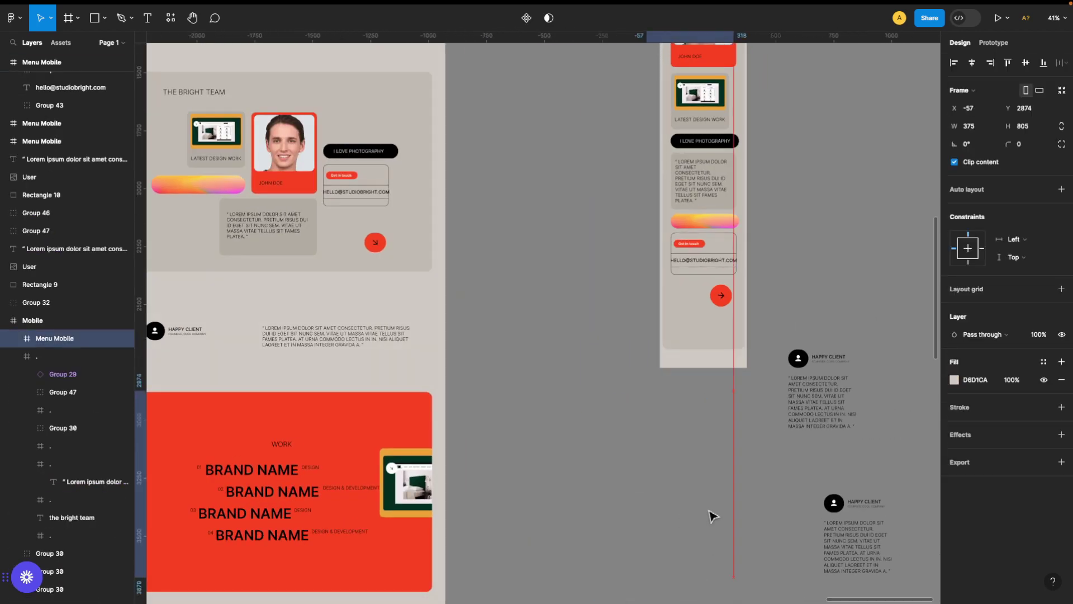
{"action": "left_click", "coordinate": [1043, 362]}
{"action": "left_click", "coordinate": [850, 491]}
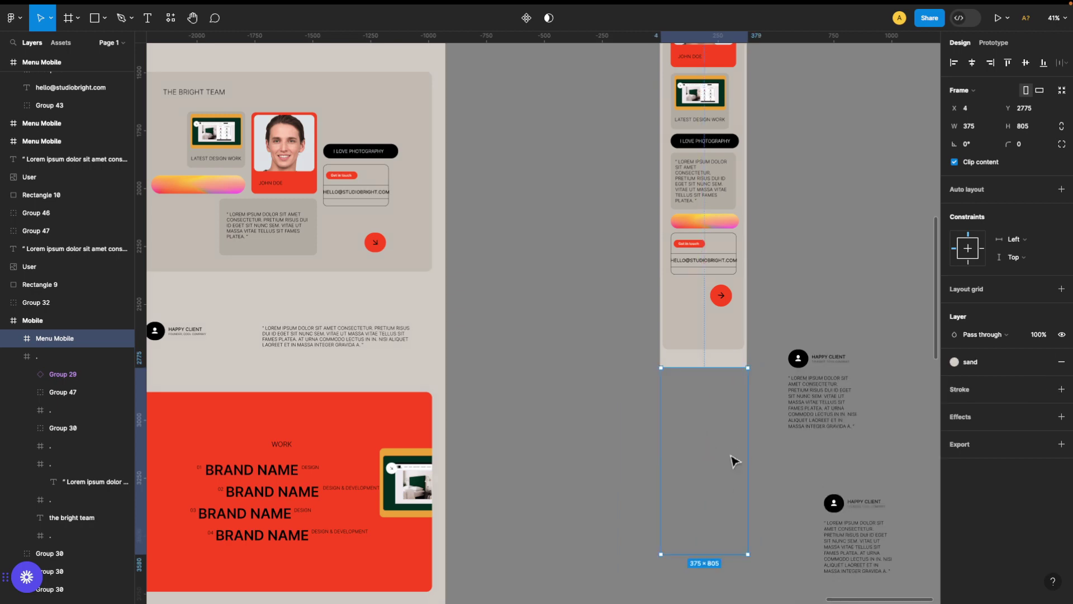
{"action": "key", "text": "super+d"}
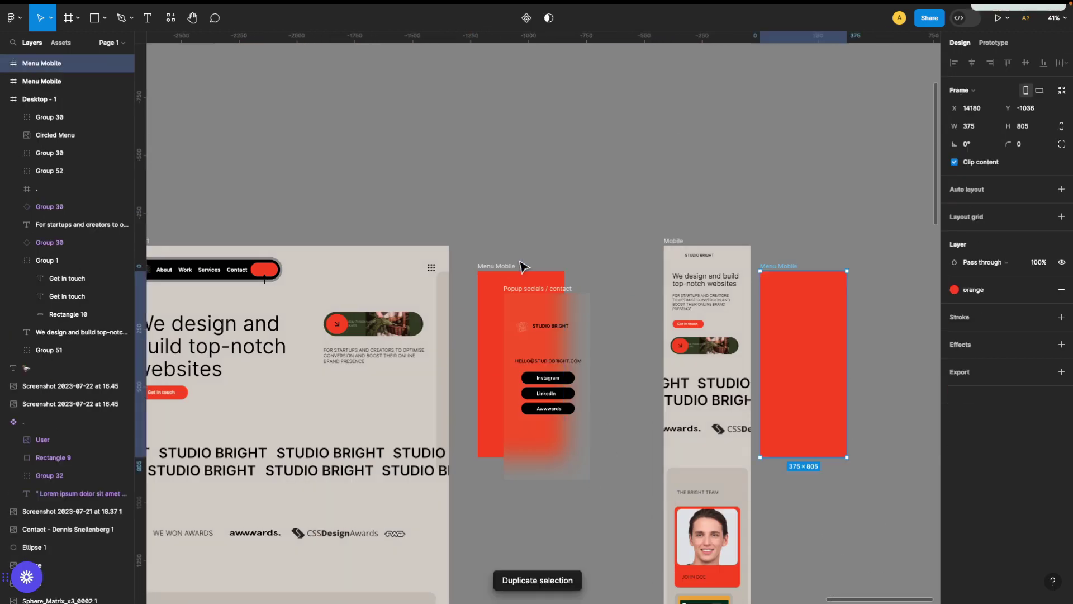
{"action": "left_click", "coordinate": [984, 290]}
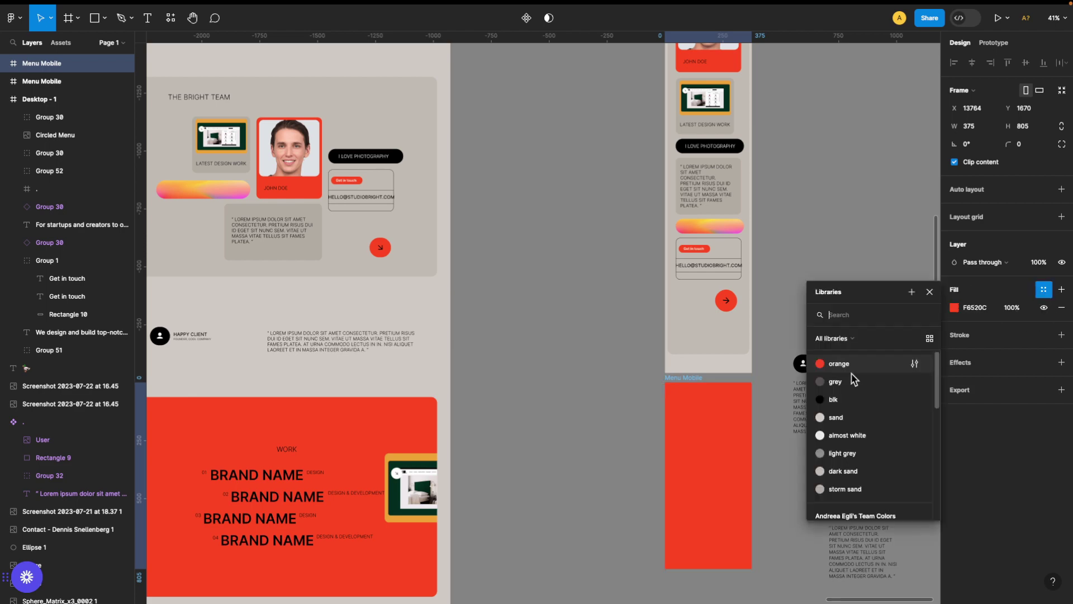
{"action": "left_click", "coordinate": [856, 491]}
Step: Group the Happy Client testimonial items and move them into the sand frame
{"action": "left_click_drag", "start_coordinate": [788, 348], "coordinate": [895, 424]}
{"action": "right_click", "coordinate": [843, 398]}
{"action": "key", "text": "super+g"}
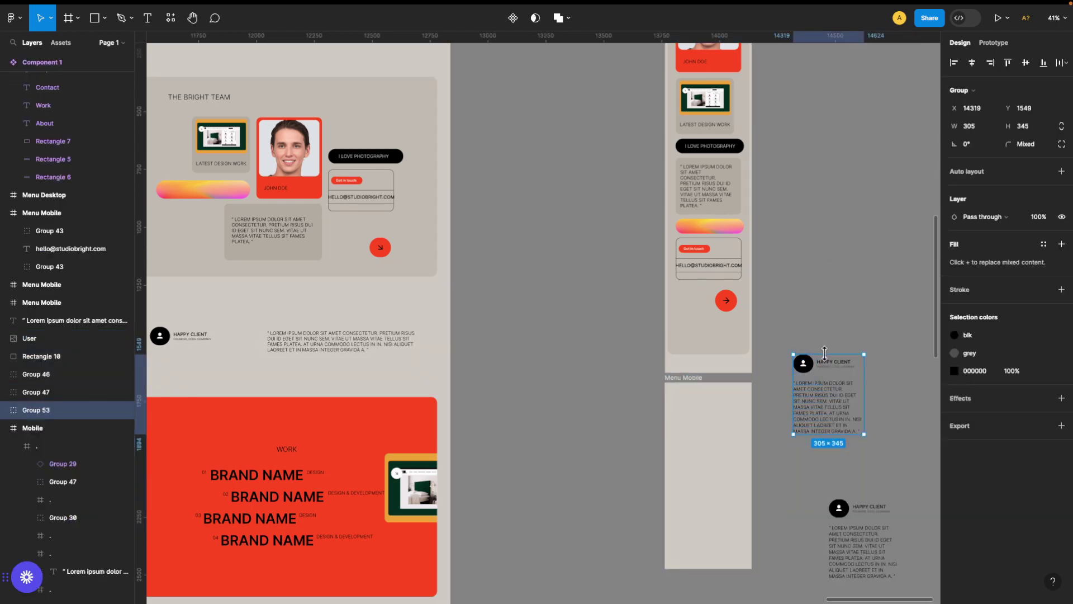
{"action": "left_click_drag", "start_coordinate": [843, 398], "coordinate": [714, 429]}
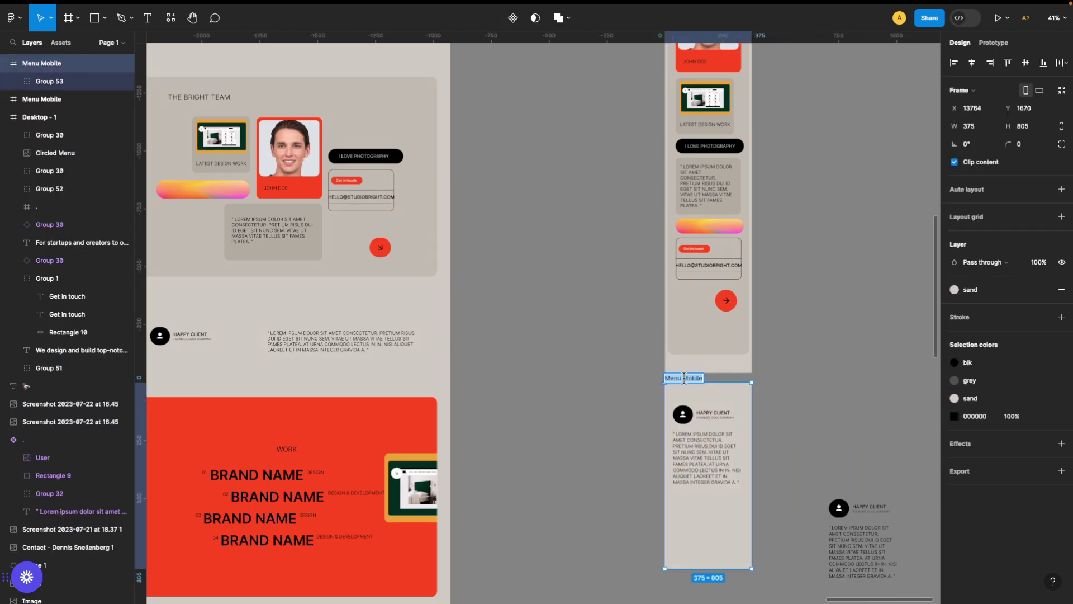
{"action": "left_click", "coordinate": [710, 536]}
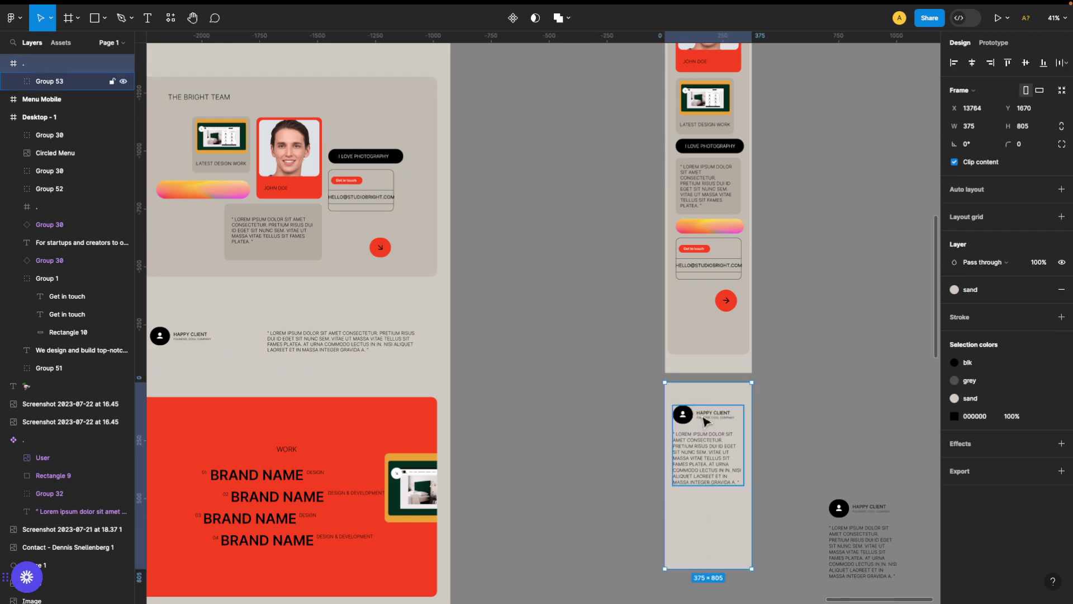
{"action": "key", "text": "super+z"}
{"action": "key", "text": "super+z"}
{"action": "key", "text": "super+z"}
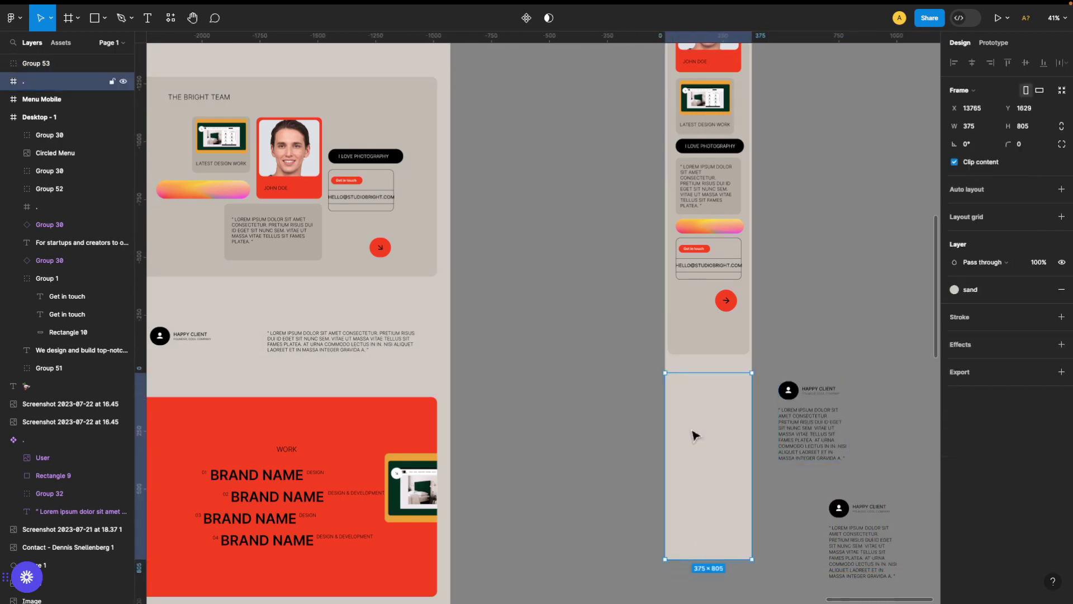
{"action": "left_click_drag", "start_coordinate": [813, 416], "coordinate": [716, 439]}
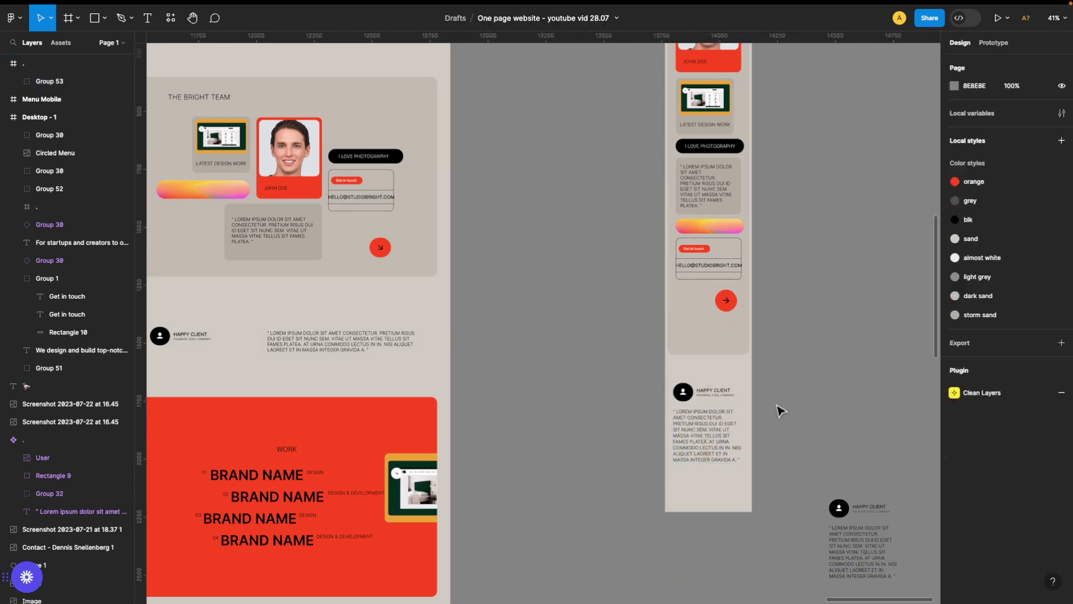
{"action": "scroll", "coordinate": [805, 423], "scroll_direction": "down", "scroll_amount": 5}
Step: Copy the desktop orange Work card and lift its brand list out, leaving the card empty
{"action": "left_click", "coordinate": [735, 274]}
{"action": "key", "text": "super+d"}
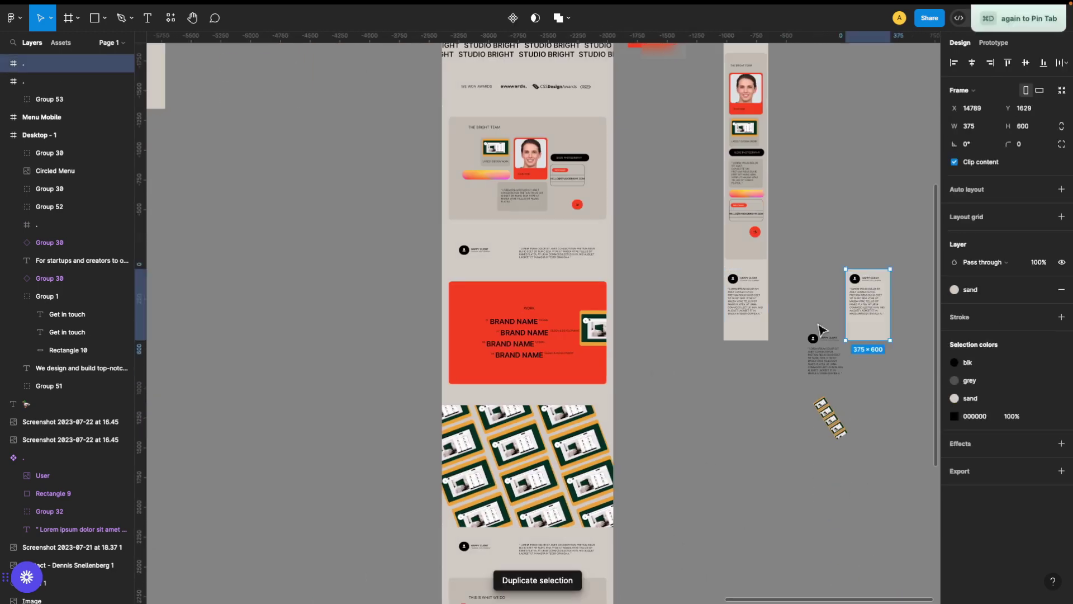
{"action": "scroll", "coordinate": [756, 414], "scroll_direction": "up", "scroll_amount": 5}
{"action": "left_click", "coordinate": [669, 455]}
{"action": "scroll", "coordinate": [669, 456], "scroll_direction": "up", "scroll_amount": 3}
{"action": "left_click", "coordinate": [444, 359]}
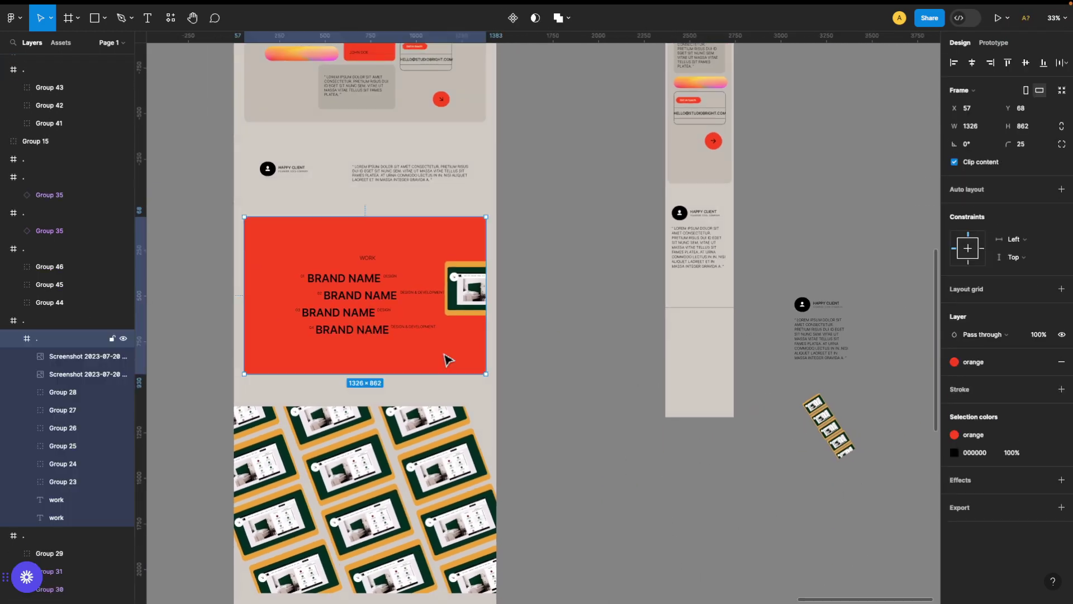
{"action": "key", "text": "super+d"}
{"action": "key", "text": "Return"}
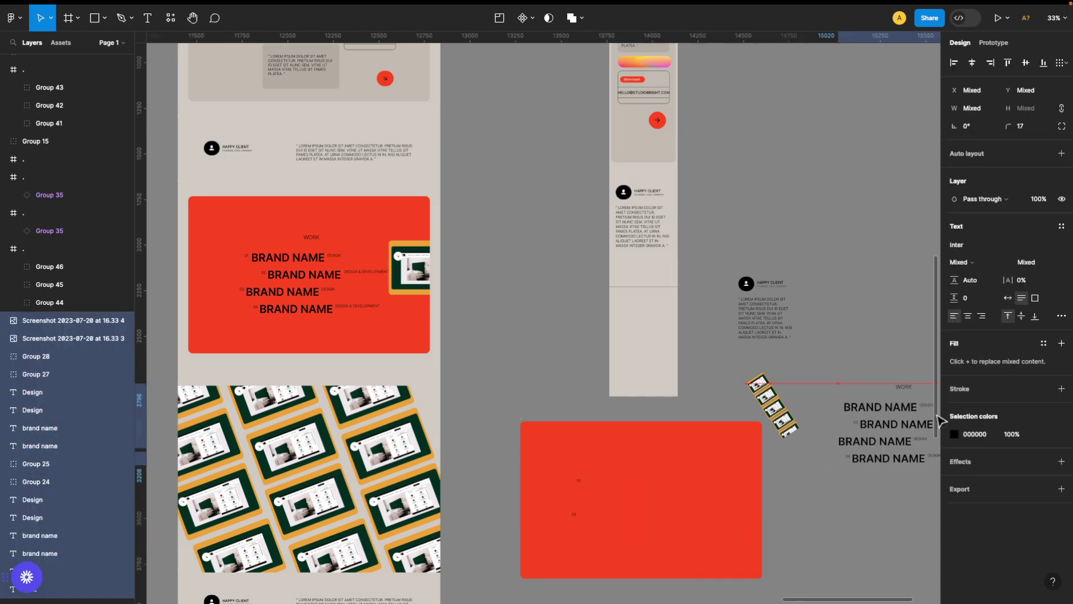
{"action": "key", "text": "super+d"}
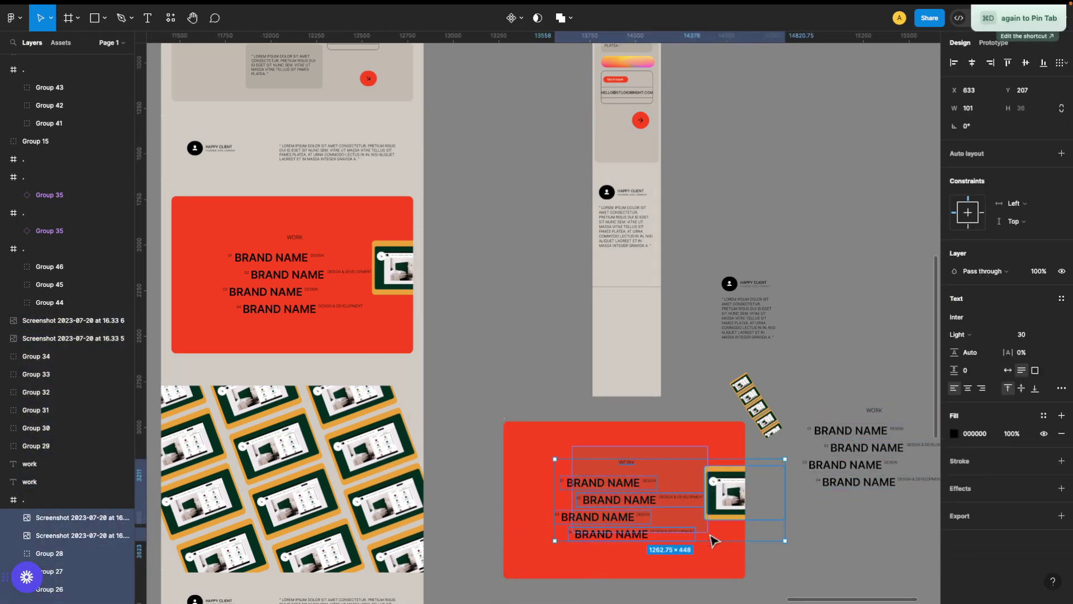
{"action": "key", "text": "Delete"}
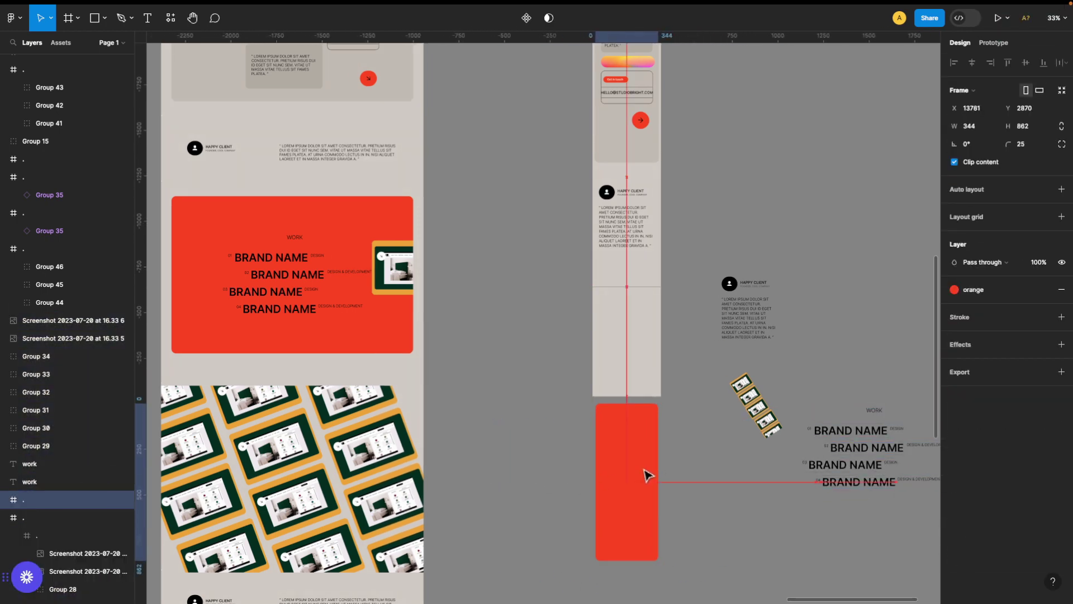
Step: Move the empty orange card into the mobile layout below the Happy Client testimonial
{"action": "left_click_drag", "start_coordinate": [644, 470], "coordinate": [644, 360]}
{"action": "scroll", "coordinate": [658, 380], "scroll_direction": "up", "scroll_amount": 3}
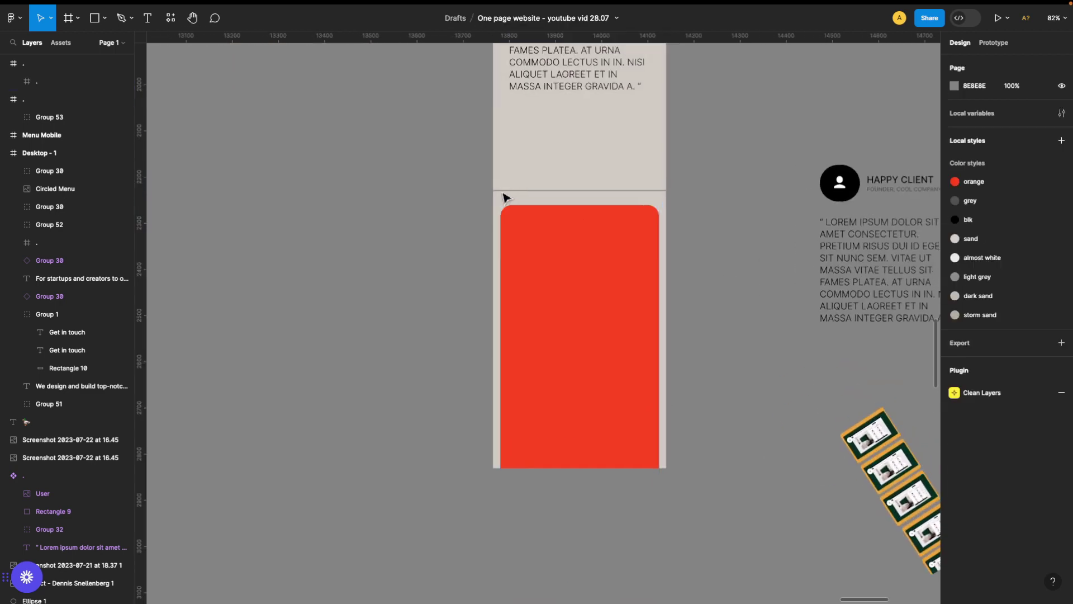
{"action": "scroll", "coordinate": [529, 465], "scroll_direction": "down", "scroll_amount": 3}
{"action": "left_click", "coordinate": [755, 468]}
{"action": "left_click", "coordinate": [670, 271]}
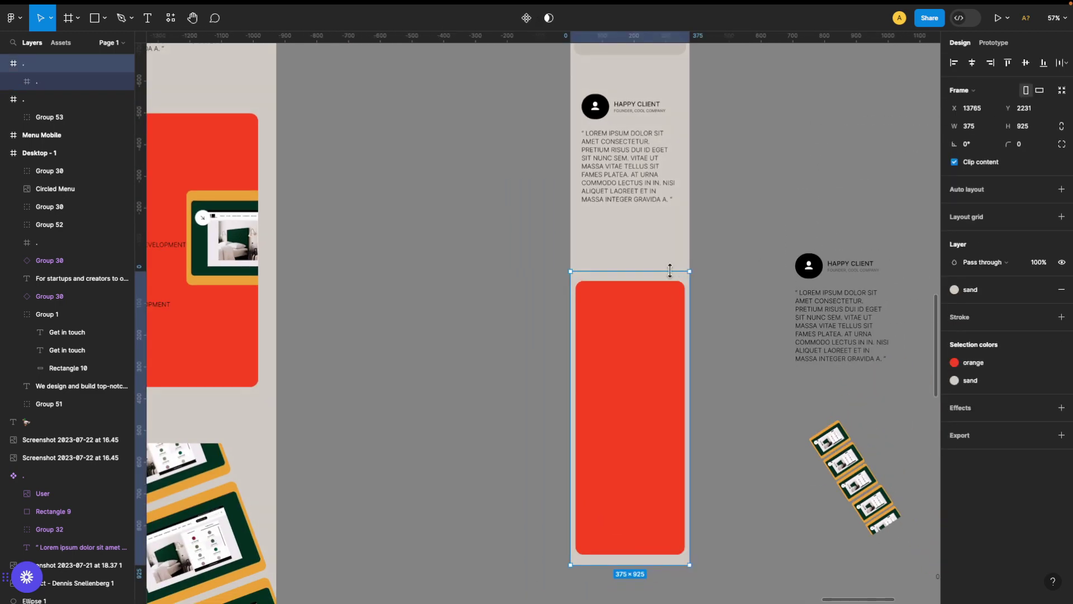
{"action": "scroll", "coordinate": [615, 290], "scroll_direction": "up", "scroll_amount": 3}
{"action": "scroll", "coordinate": [536, 328], "scroll_direction": "down", "scroll_amount": 3}
{"action": "scroll", "coordinate": [561, 390], "scroll_direction": "down", "scroll_amount": 2}
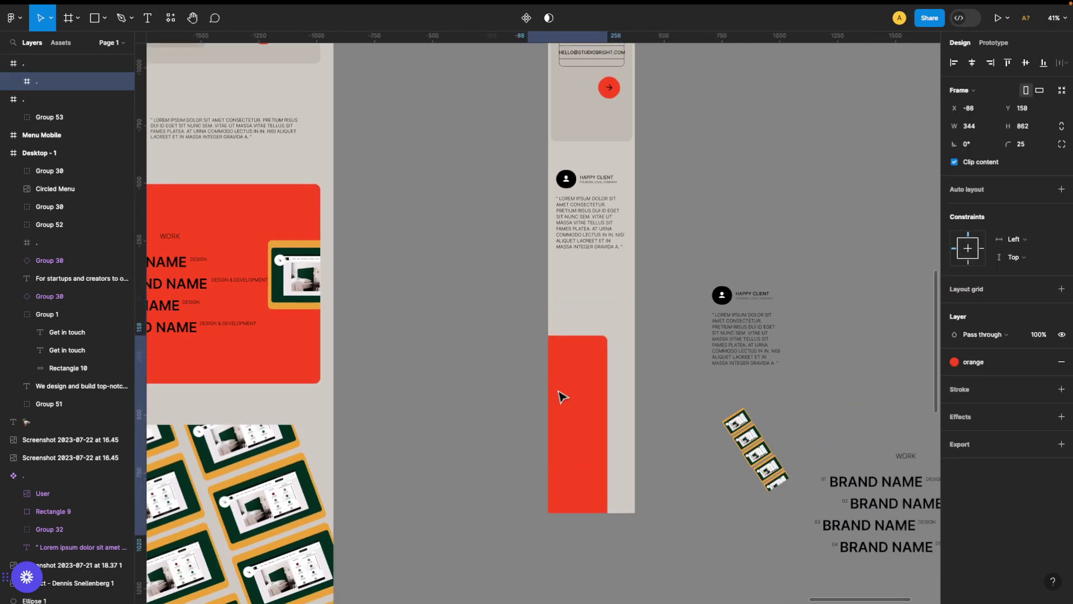
{"action": "key", "text": "ctrl+z"}
Step: Extend the testimonial section and wrap the orange card in a new sand section beneath it
{"action": "left_click", "coordinate": [553, 171]}
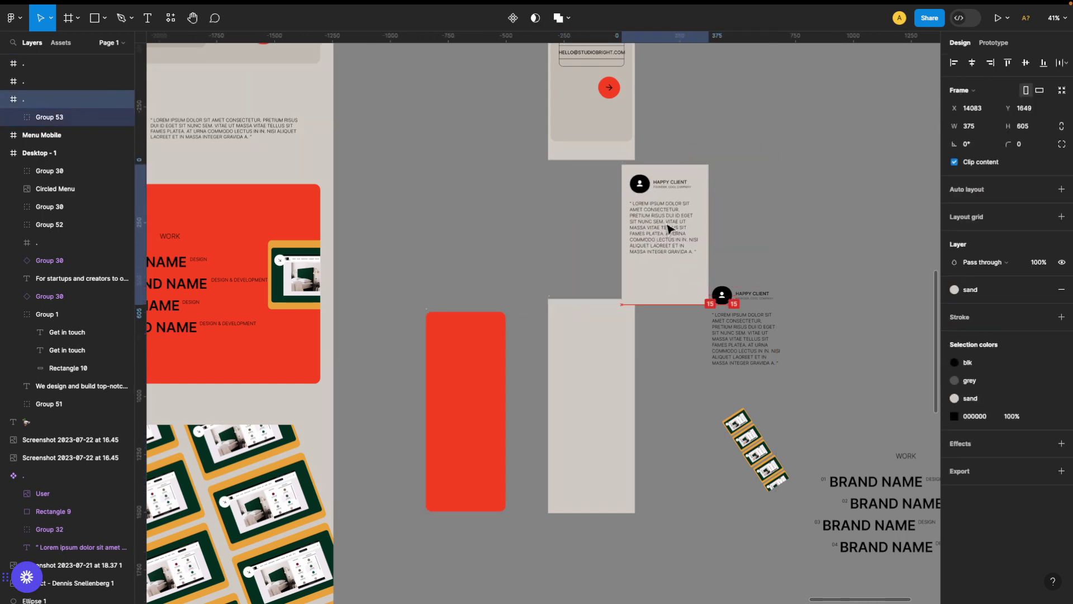
{"action": "left_click_drag", "start_coordinate": [573, 298], "coordinate": [597, 301]}
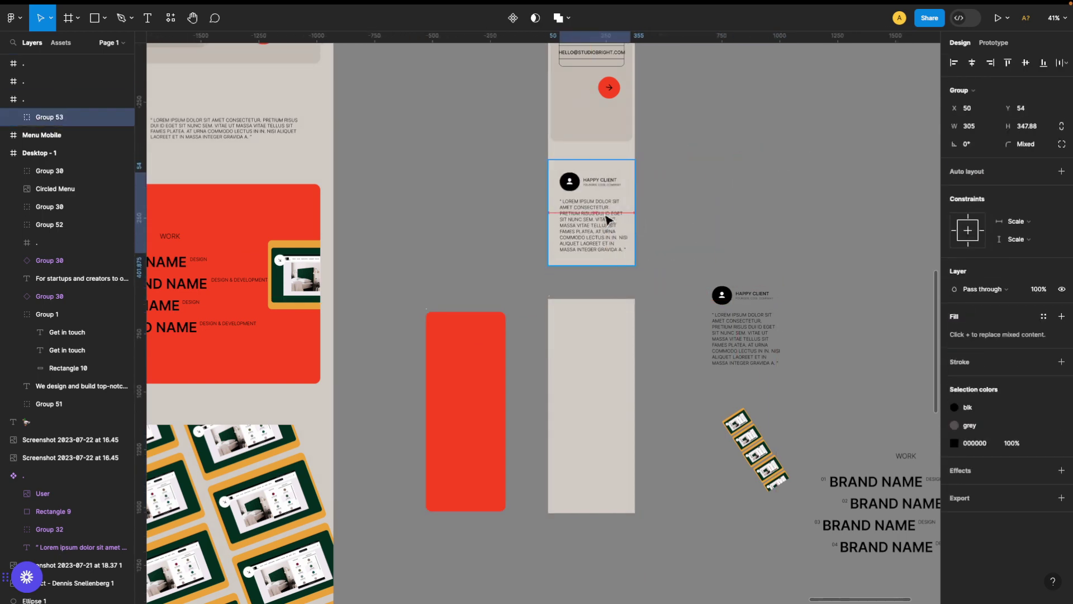
{"action": "left_click_drag", "start_coordinate": [599, 344], "coordinate": [601, 310]}
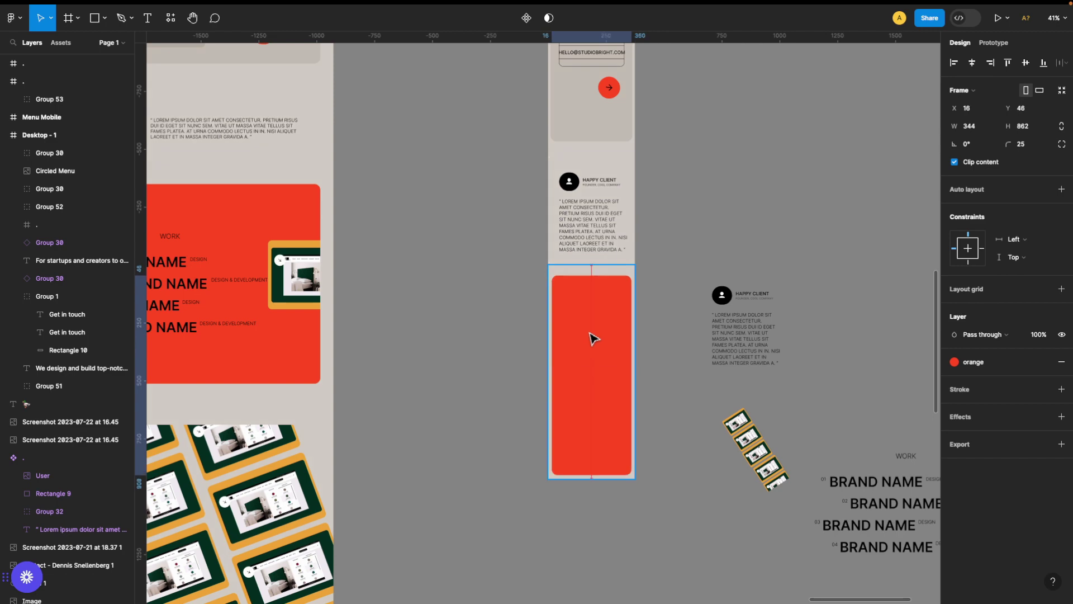
{"action": "key", "text": "ctrl+alt+g"}
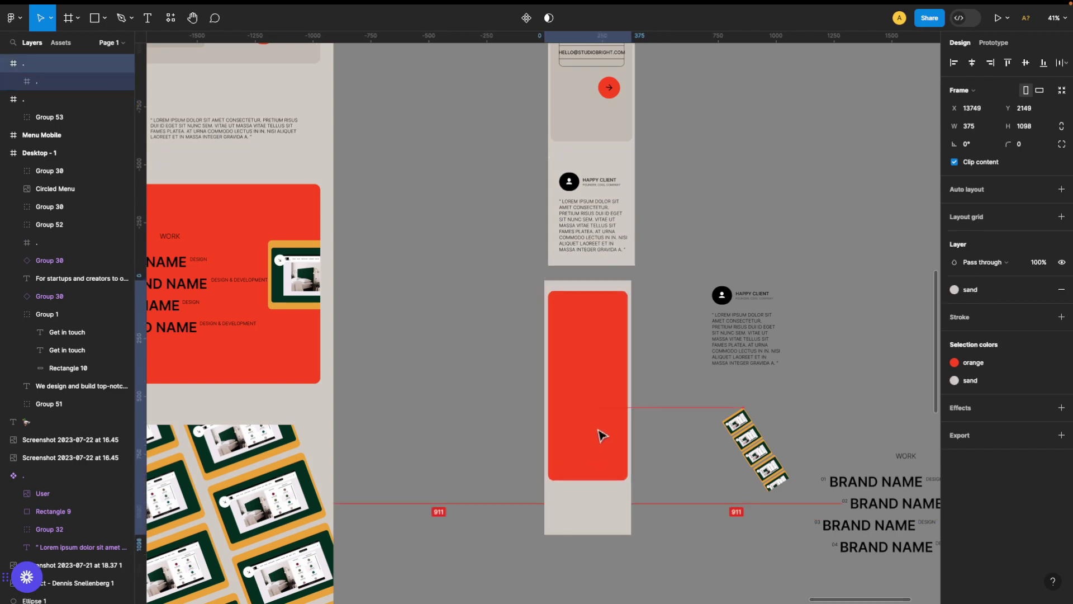
{"action": "left_click_drag", "start_coordinate": [599, 432], "coordinate": [561, 276]}
Step: Nudge the orange card up inside its 375×1098 section and zoom in to check it
{"action": "scroll", "coordinate": [602, 266], "scroll_direction": "up", "scroll_amount": 5}
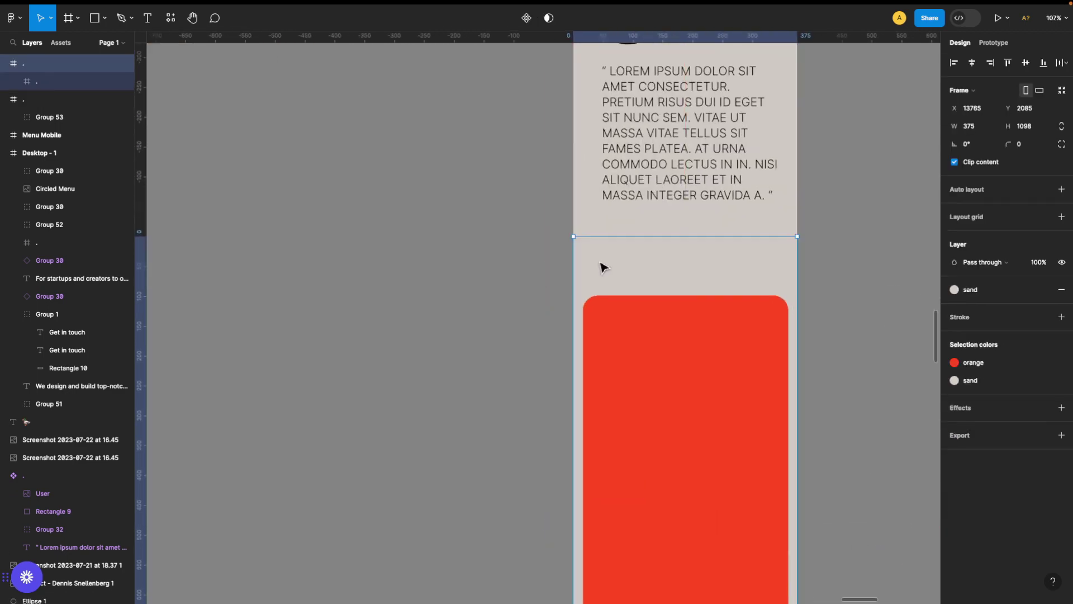
{"action": "scroll", "coordinate": [535, 352], "scroll_direction": "down", "scroll_amount": 5}
{"action": "left_click", "coordinate": [535, 353]}
{"action": "left_click_drag", "start_coordinate": [539, 339], "coordinate": [539, 328]}
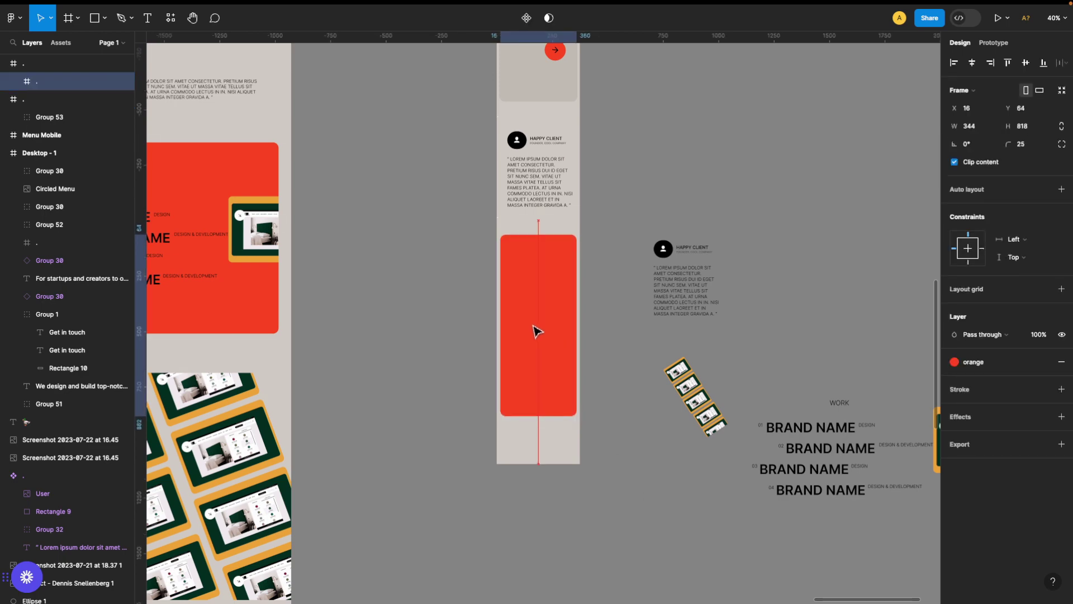
{"action": "key", "text": "shift+2"}
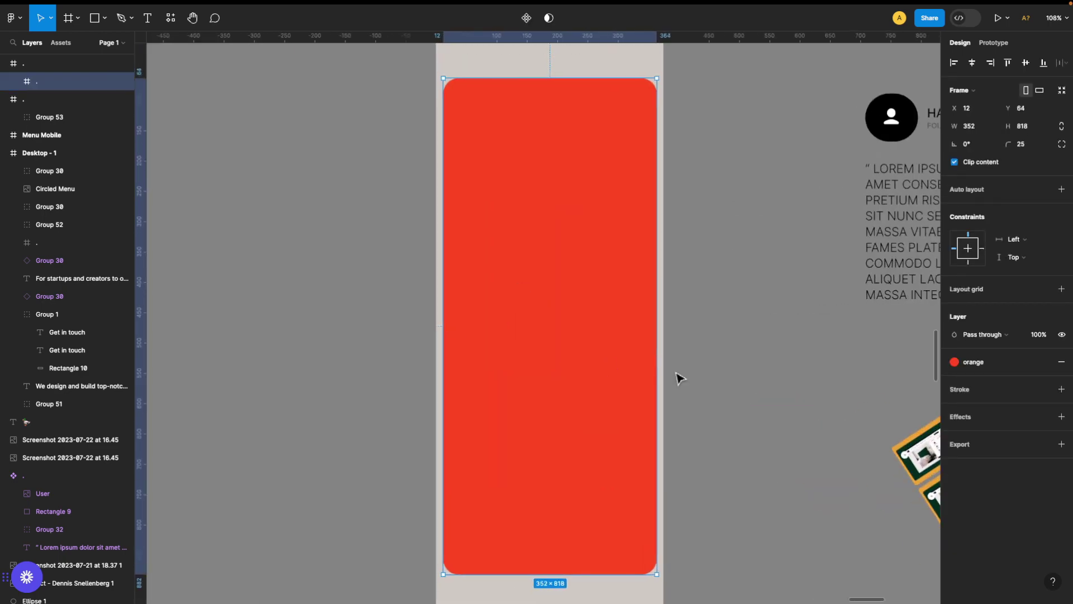
{"action": "scroll", "coordinate": [678, 379], "scroll_direction": "down", "scroll_amount": 5}
{"action": "scroll", "coordinate": [615, 335], "scroll_direction": "up", "scroll_amount": 5}
{"action": "scroll", "coordinate": [632, 367], "scroll_direction": "down", "scroll_amount": 3}
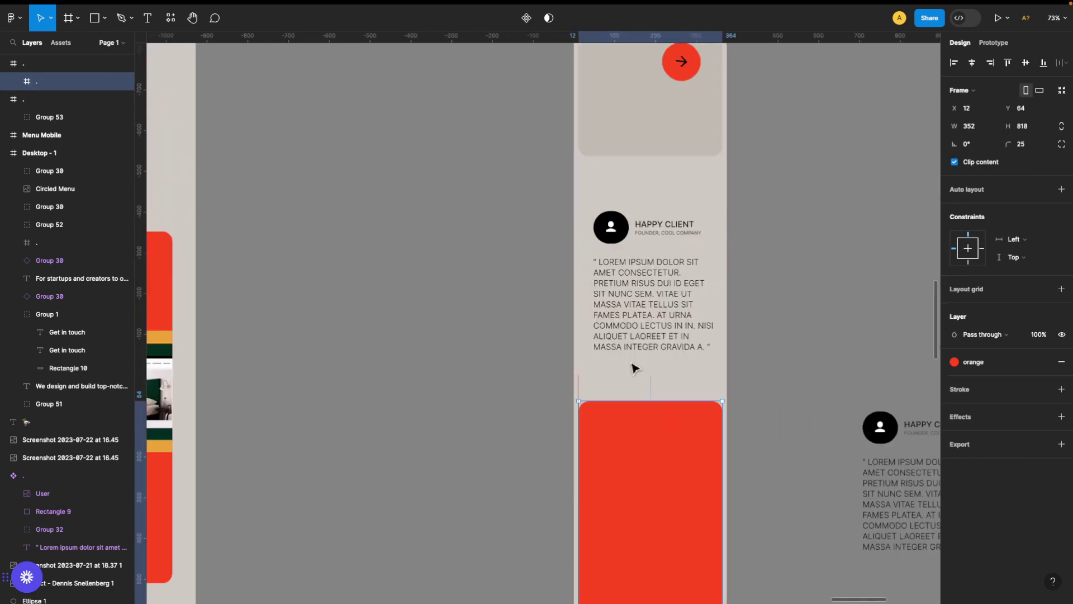
{"action": "key", "text": "Escape"}
{"action": "scroll", "coordinate": [722, 439], "scroll_direction": "down", "scroll_amount": 5}
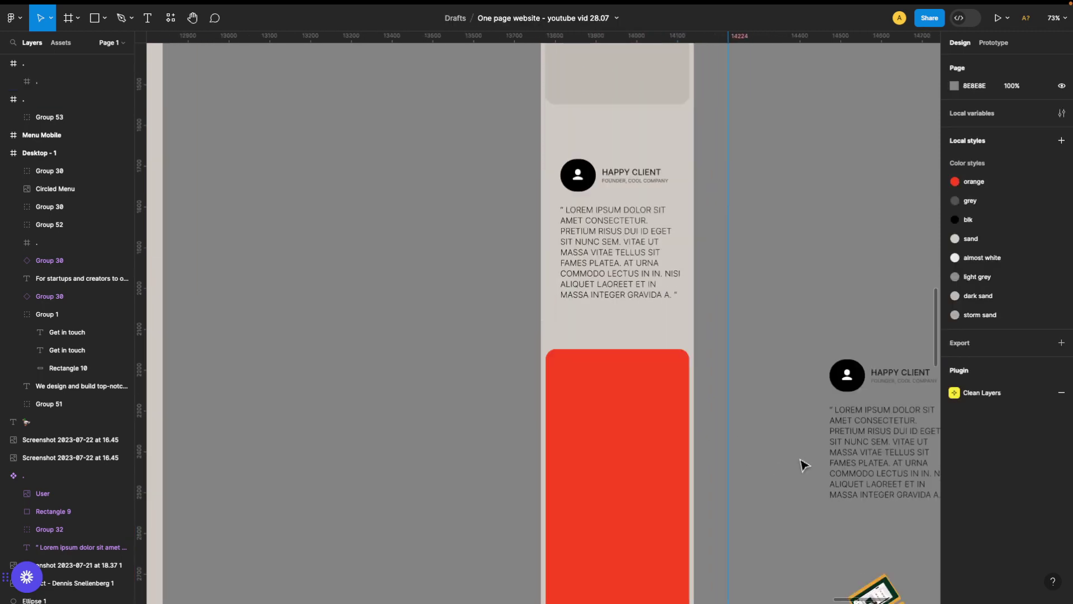
{"action": "left_click", "coordinate": [828, 436]}
{"action": "scroll", "coordinate": [848, 449], "scroll_direction": "down", "scroll_amount": 5}
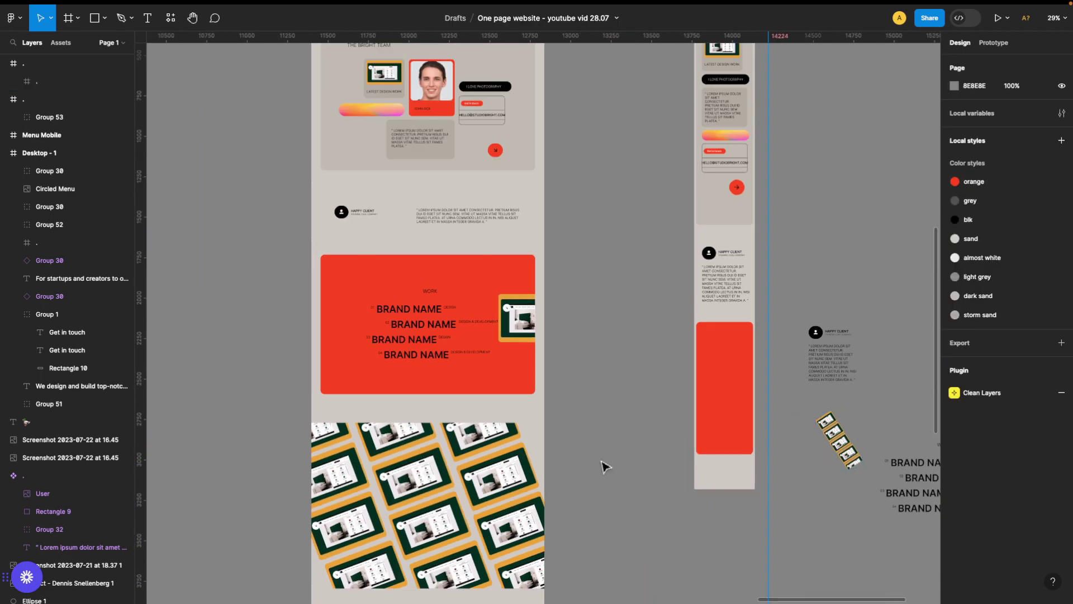
Step: Set the first BRAND NAME to font size 20 and ungroup the desktop brand list
{"action": "scroll", "coordinate": [604, 465], "scroll_direction": "right", "scroll_amount": 5}
{"action": "double_click", "coordinate": [729, 453]}
{"action": "type", "text": "2"}
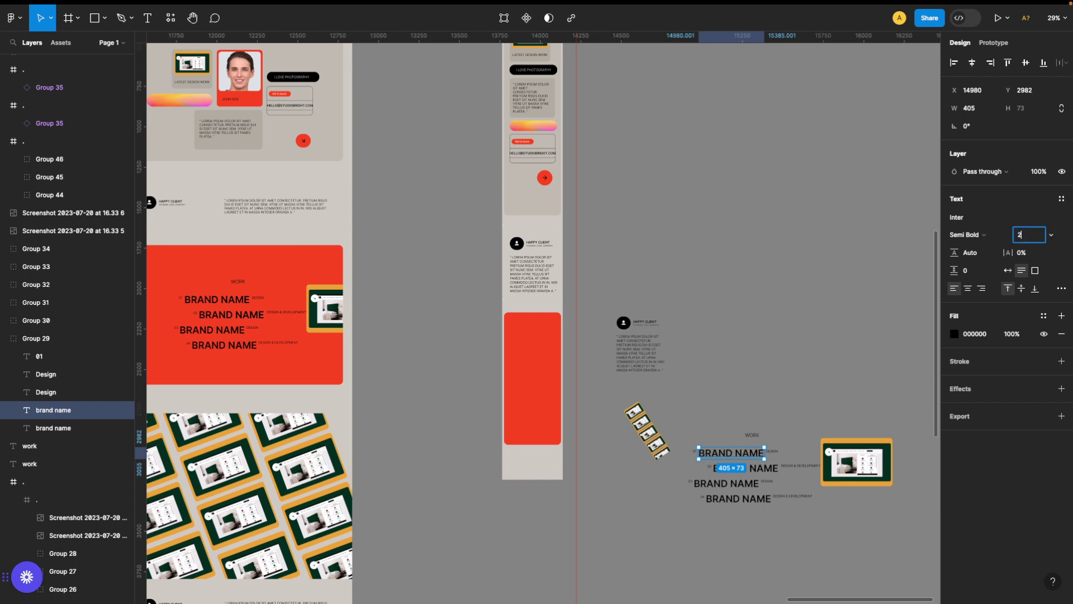
{"action": "type", "text": "0"}
{"action": "key", "text": "Return"}
{"action": "scroll", "coordinate": [805, 450], "scroll_direction": "up", "scroll_amount": 10}
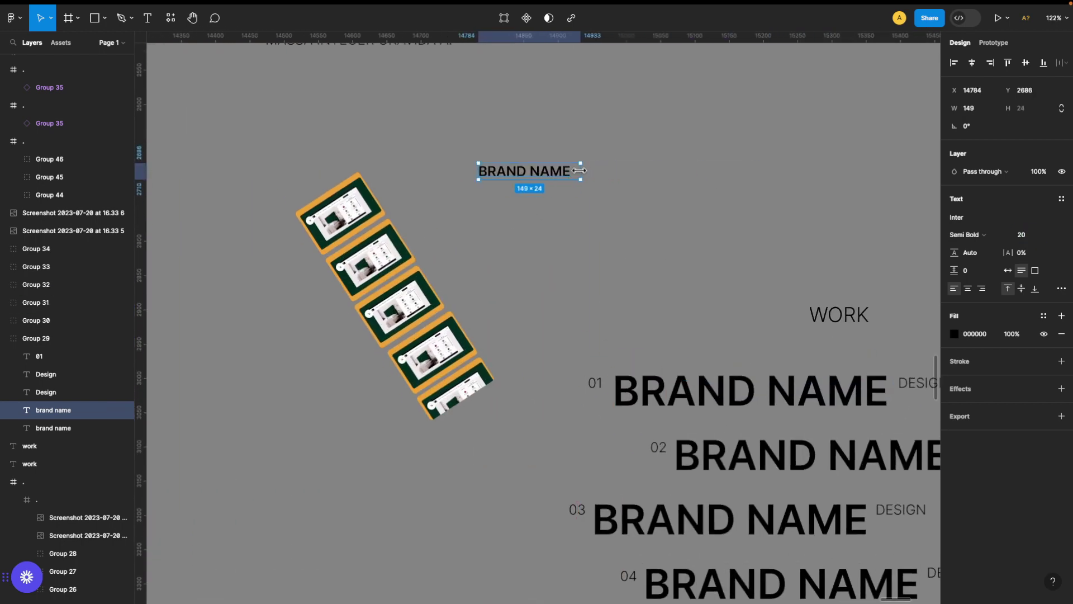
{"action": "scroll", "coordinate": [580, 171], "scroll_direction": "left", "scroll_amount": 5}
{"action": "right_click", "coordinate": [714, 229]}
{"action": "left_click", "coordinate": [754, 397]}
Step: Move BRAND NAME and the 01 label to the top of the mobile orange card
{"action": "scroll", "coordinate": [904, 254], "scroll_direction": "left", "scroll_amount": 5}
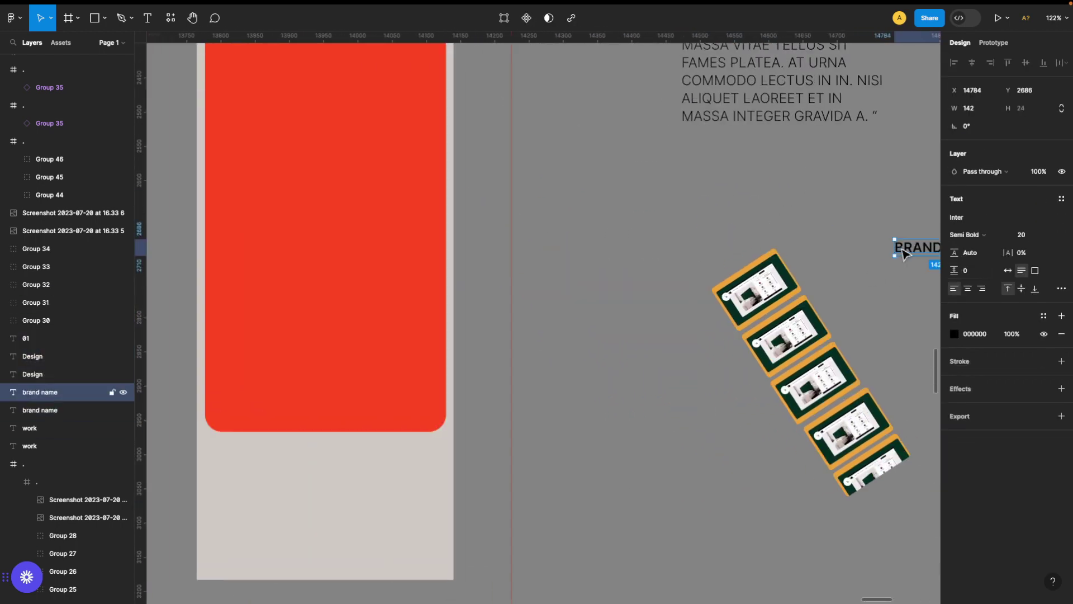
{"action": "left_click_drag", "start_coordinate": [904, 254], "coordinate": [454, 184]}
{"action": "scroll", "coordinate": [744, 323], "scroll_direction": "right", "scroll_amount": 3}
{"action": "scroll", "coordinate": [744, 323], "scroll_direction": "down", "scroll_amount": 5}
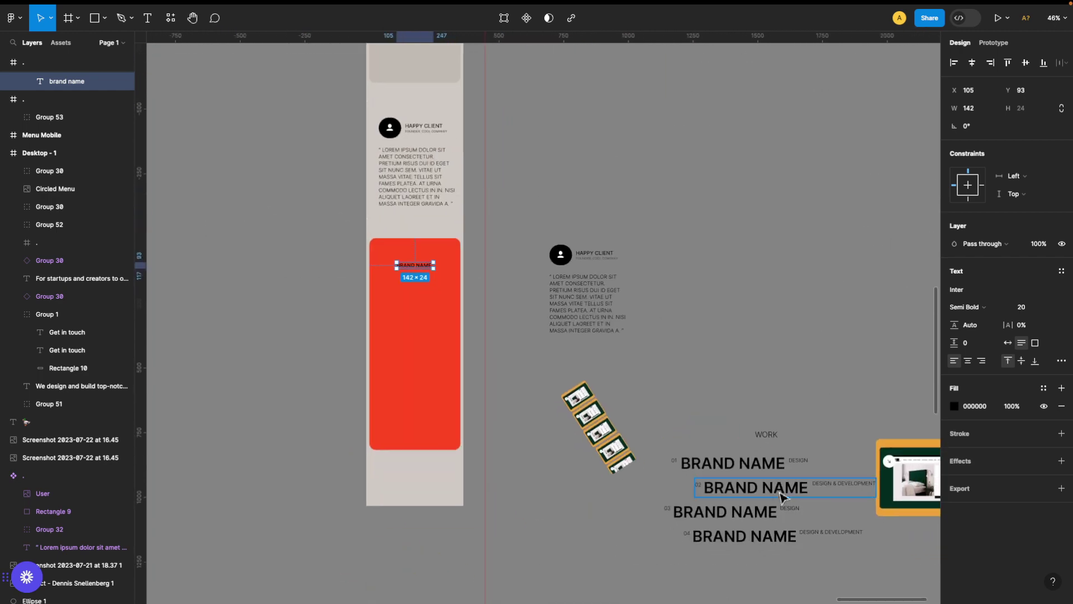
{"action": "left_click", "coordinate": [692, 469]}
{"action": "scroll", "coordinate": [692, 469], "scroll_direction": "up", "scroll_amount": 5}
{"action": "left_click_drag", "start_coordinate": [688, 454], "coordinate": [555, 173]}
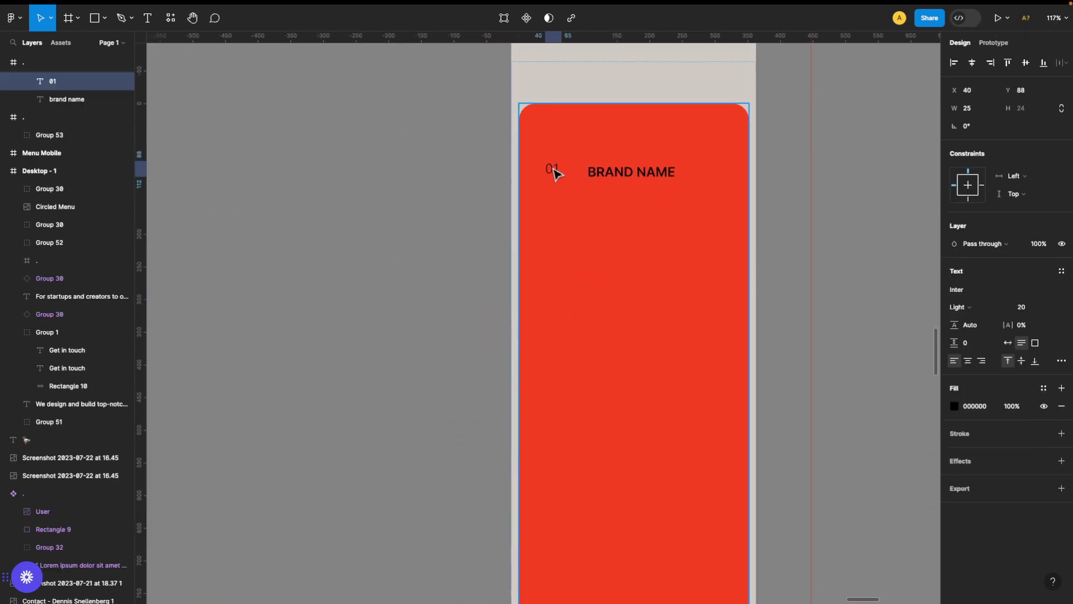
Step: Add a smaller copy of the DESIGN label right after BRAND NAME
{"action": "left_click", "coordinate": [628, 172]}
{"action": "scroll", "coordinate": [810, 374], "scroll_direction": "right", "scroll_amount": 10}
{"action": "scroll", "coordinate": [575, 426], "scroll_direction": "down", "scroll_amount": 5}
{"action": "left_click", "coordinate": [575, 427]}
{"action": "key", "text": "super+d"}
{"action": "mouse_move", "coordinate": [575, 427]}
{"action": "left_mouse_down"}
{"action": "mouse_move", "coordinate": [563, 342]}
{"action": "mouse_move", "coordinate": [457, 285]}
{"action": "left_mouse_up"}
{"action": "key", "text": "Return"}
{"action": "left_click", "coordinate": [457, 301]}
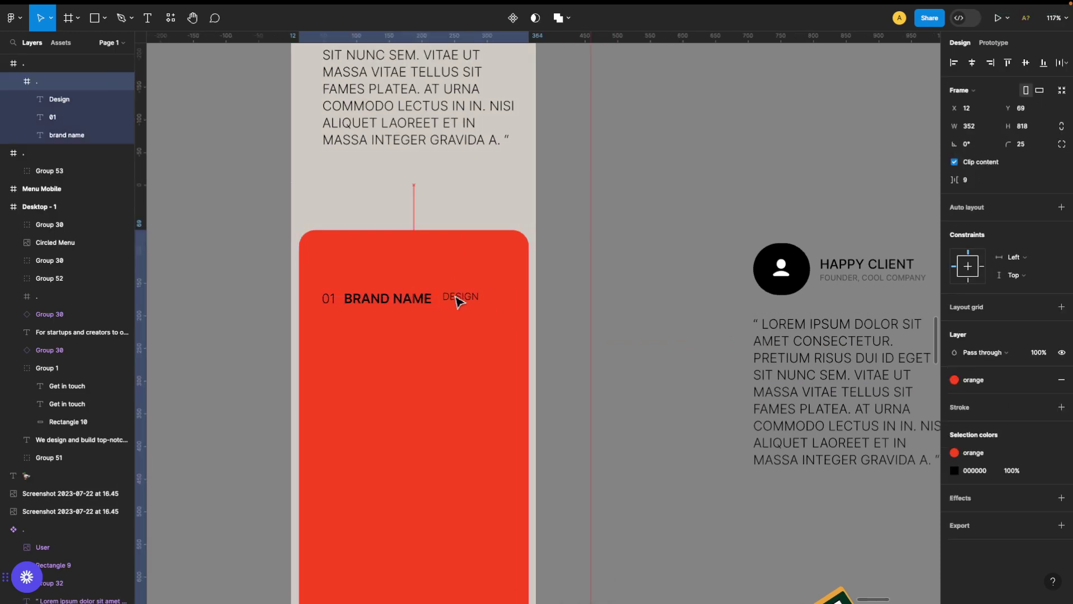
{"action": "left_click", "coordinate": [615, 352]}
{"action": "key", "text": "super+z"}
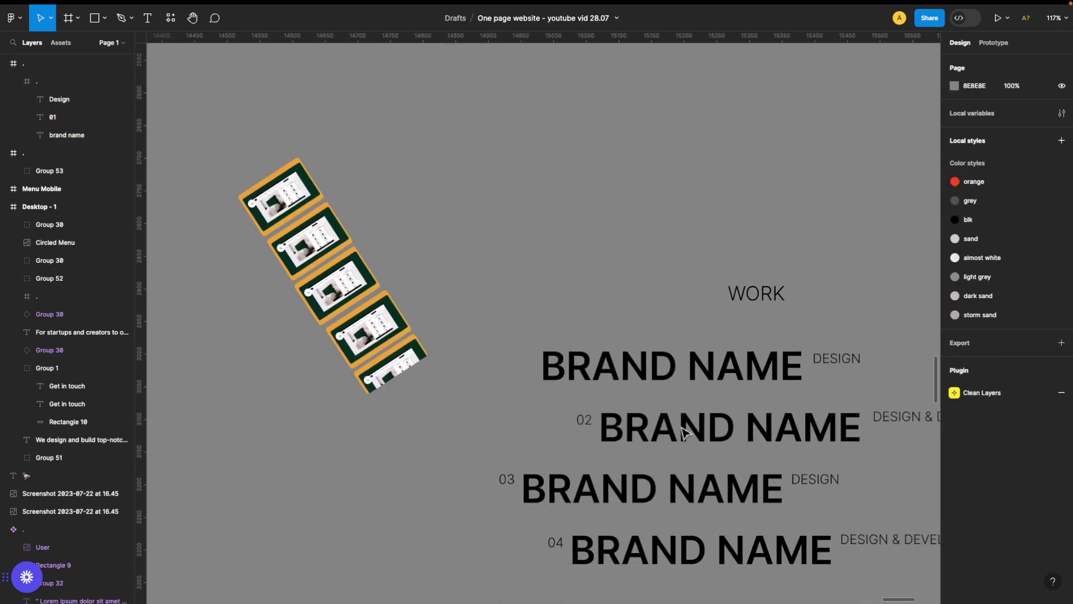
{"action": "left_click_drag", "start_coordinate": [587, 258], "coordinate": [586, 253]}
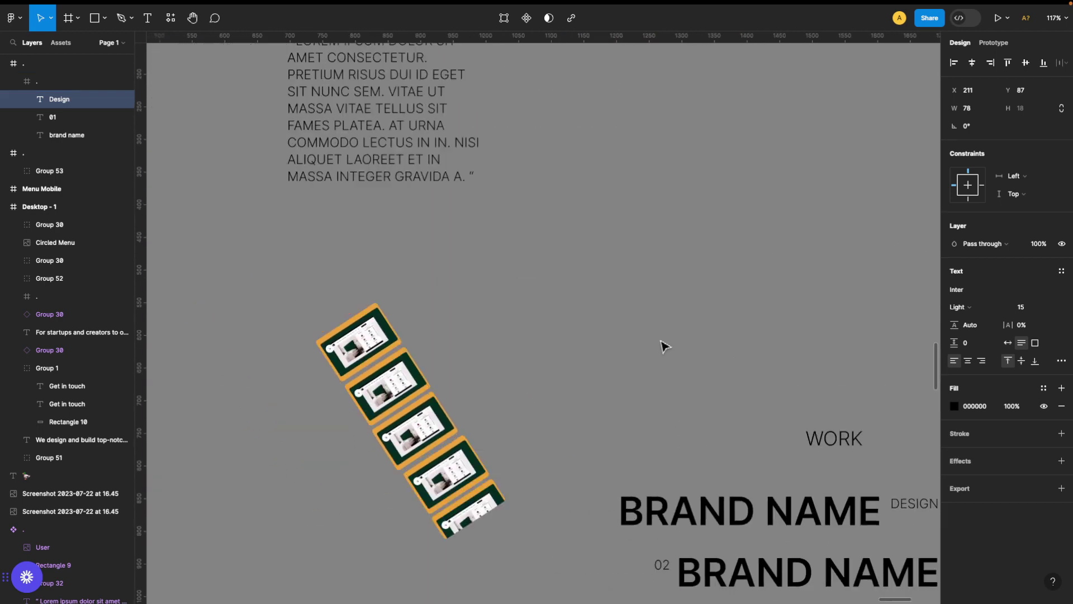
Step: Nudge 01 closer to BRAND NAME and select all three row texts
{"action": "left_click", "coordinate": [386, 192]}
{"action": "left_click_drag", "start_coordinate": [391, 190], "coordinate": [395, 190]}
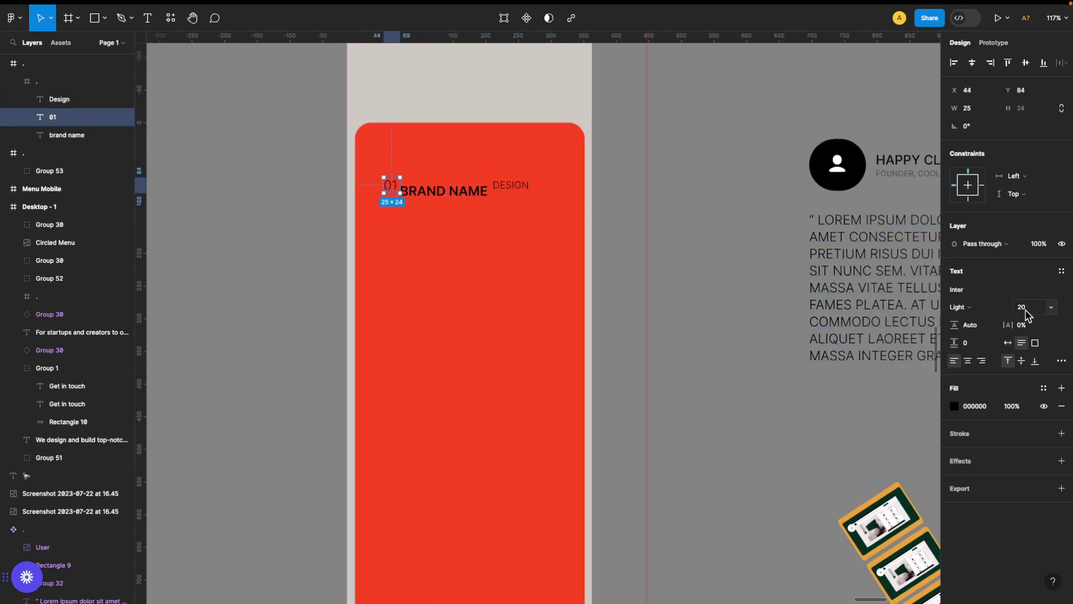
{"action": "scroll", "coordinate": [425, 203], "scroll_direction": "up", "scroll_amount": 5, "text": "ctrl"}
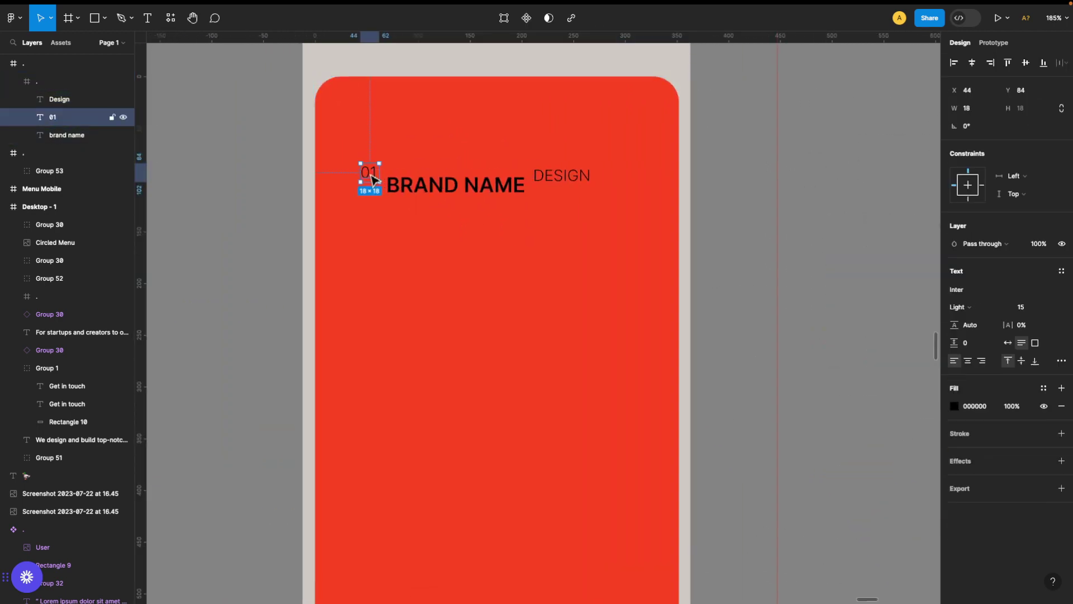
{"action": "key", "text": "ctrl+a"}
Step: Group 01, BRAND NAME and DESIGN into an auto-layout row with 7 spacing, then duplicate it
{"action": "right_click", "coordinate": [520, 186]}
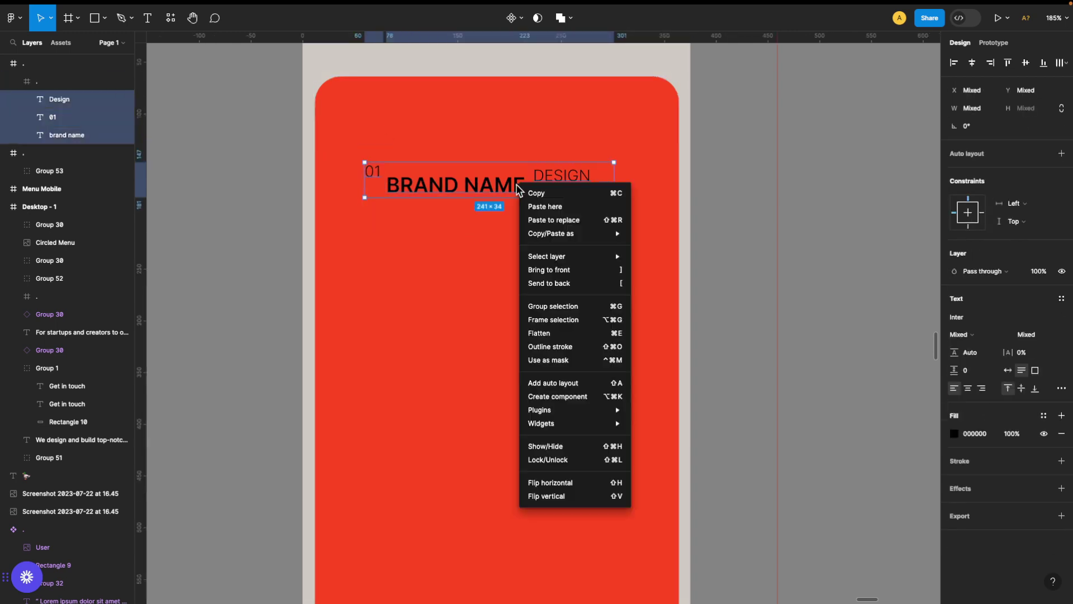
{"action": "left_click", "coordinate": [537, 310]}
{"action": "key", "text": "shift+a"}
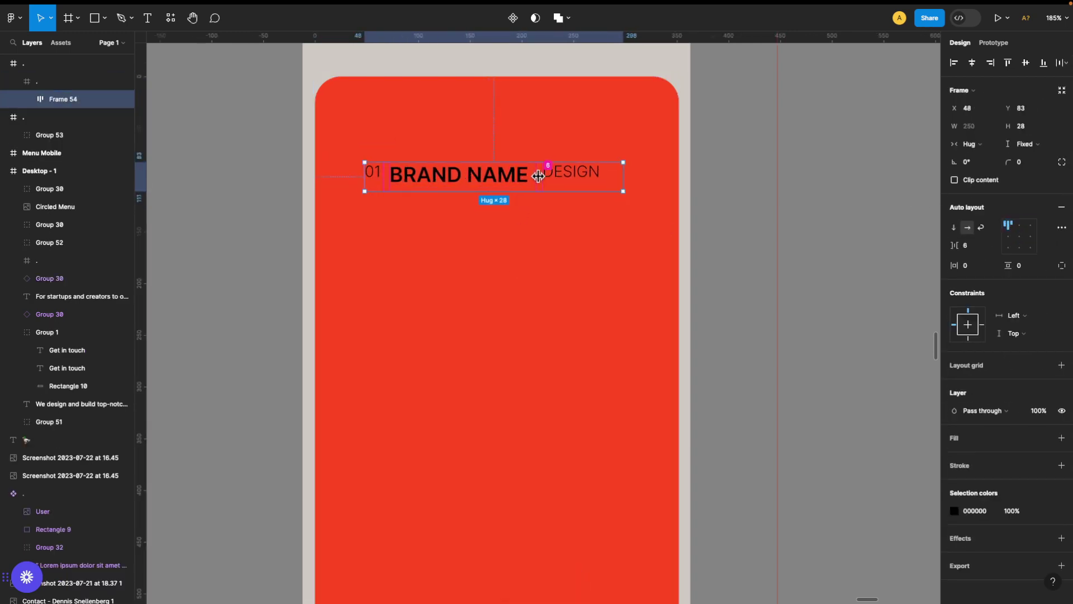
{"action": "left_click", "coordinate": [543, 229]}
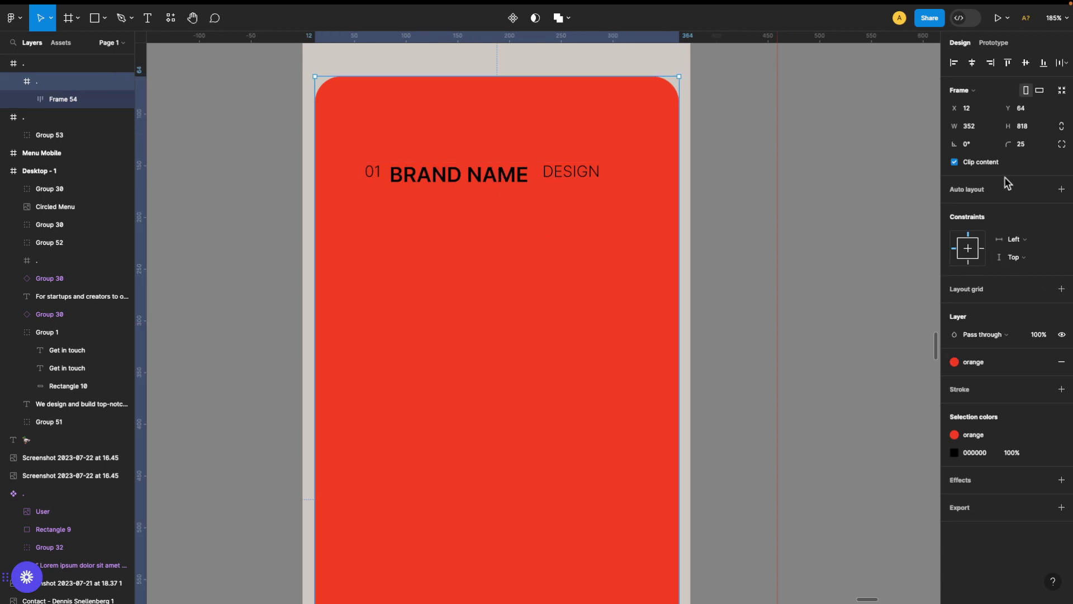
{"action": "key", "text": "Return"}
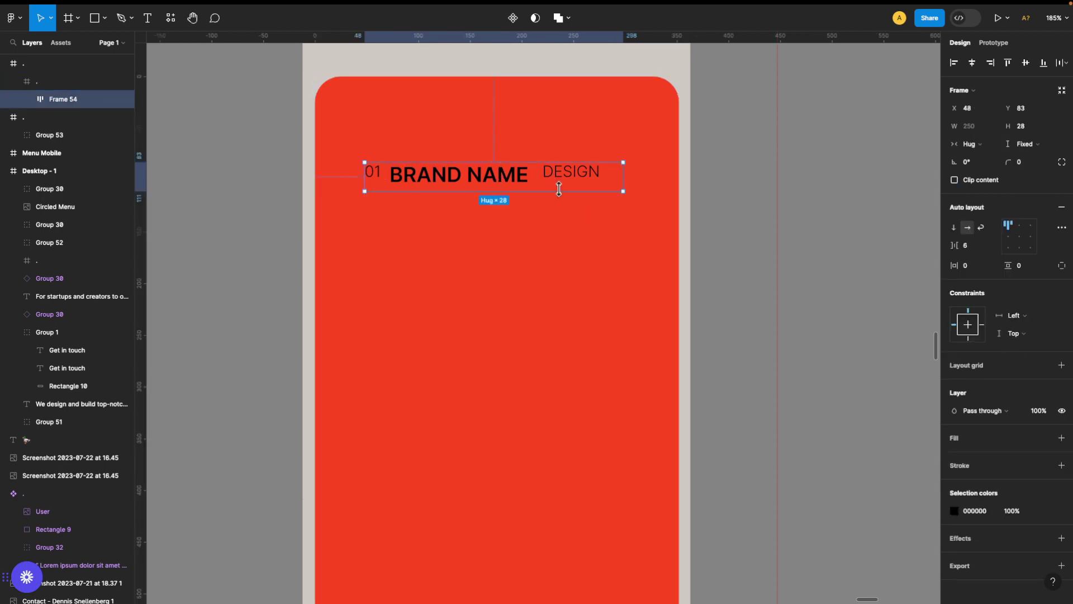
{"action": "left_click_drag", "start_coordinate": [540, 174], "coordinate": [535, 175]}
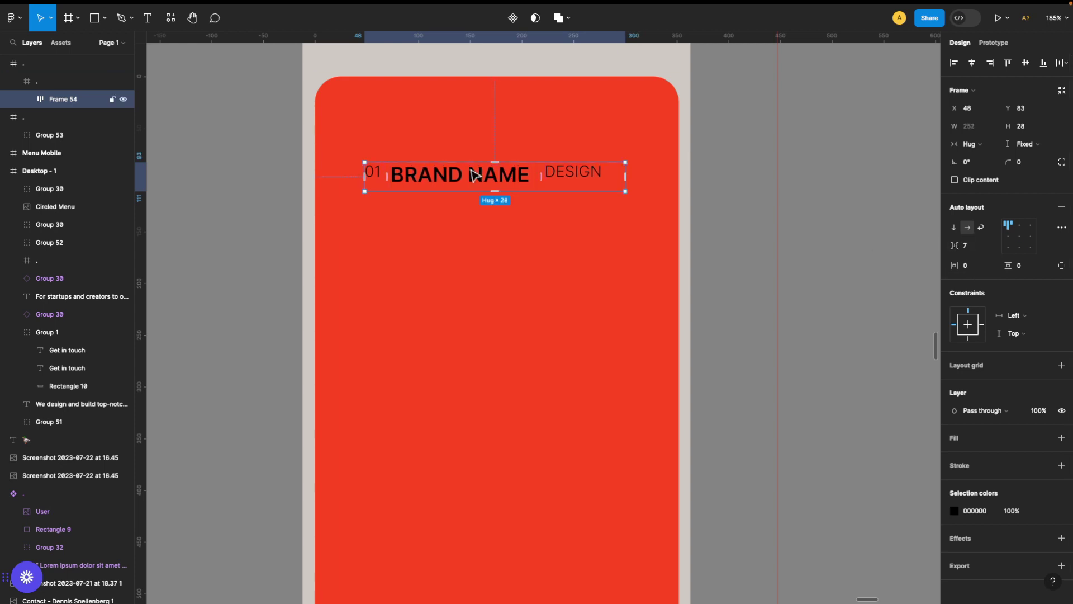
{"action": "key", "text": "ctrl+d"}
{"action": "scroll", "coordinate": [794, 354], "scroll_direction": "down", "scroll_amount": 5}
Step: Renumber the second row to 02 and change its label to DESIGN & DEVELOPMENT
{"action": "scroll", "coordinate": [794, 354], "scroll_direction": "right", "scroll_amount": 5}
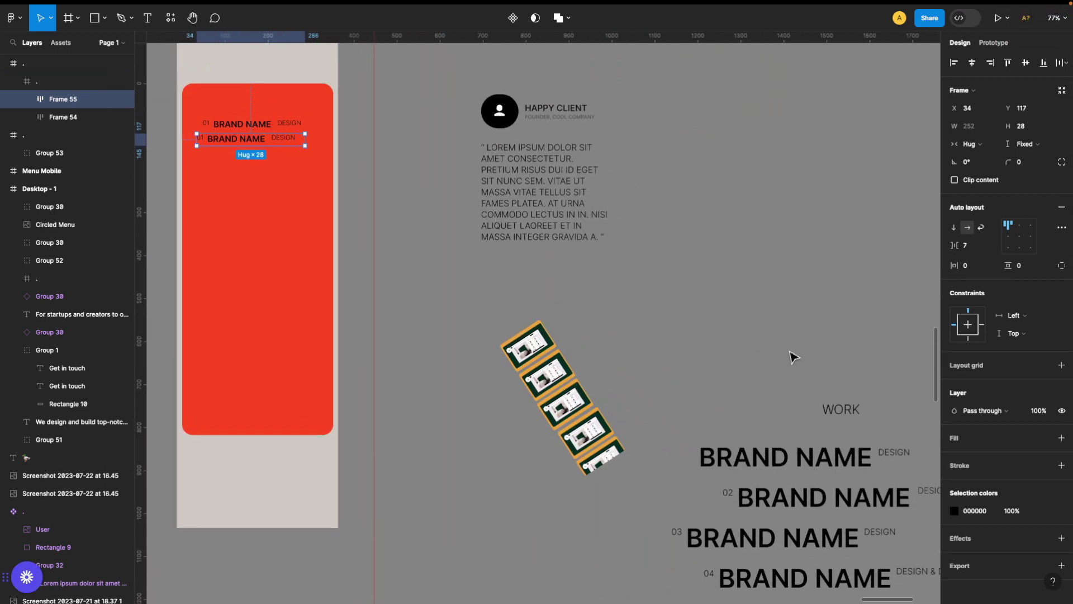
{"action": "double_click", "coordinate": [309, 173]}
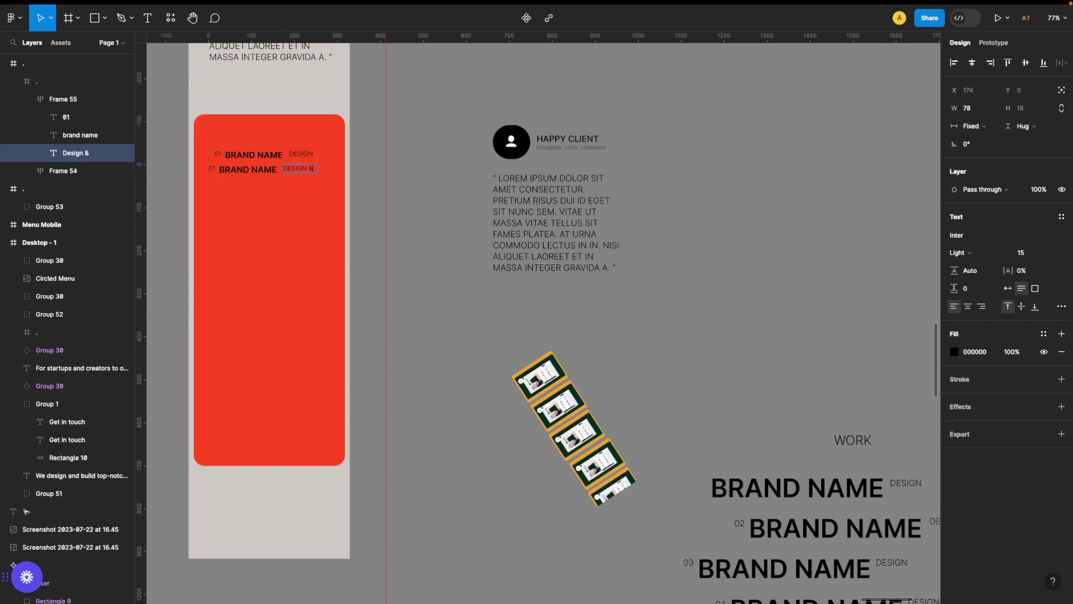
{"action": "scroll", "coordinate": [214, 119], "scroll_direction": "up", "scroll_amount": 5}
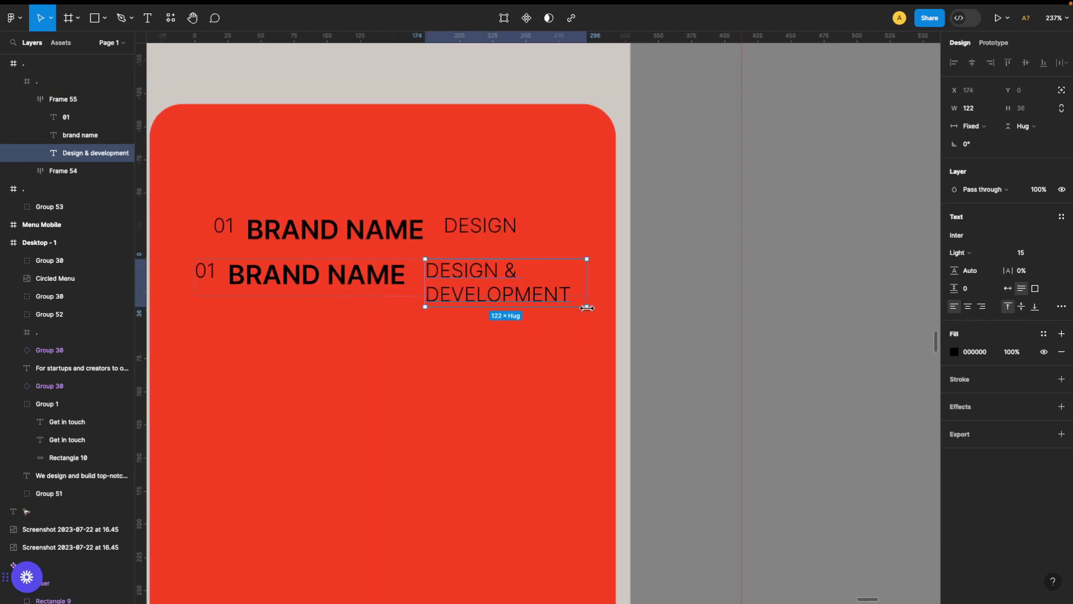
{"action": "left_click", "coordinate": [676, 333]}
{"action": "left_click", "coordinate": [391, 280]}
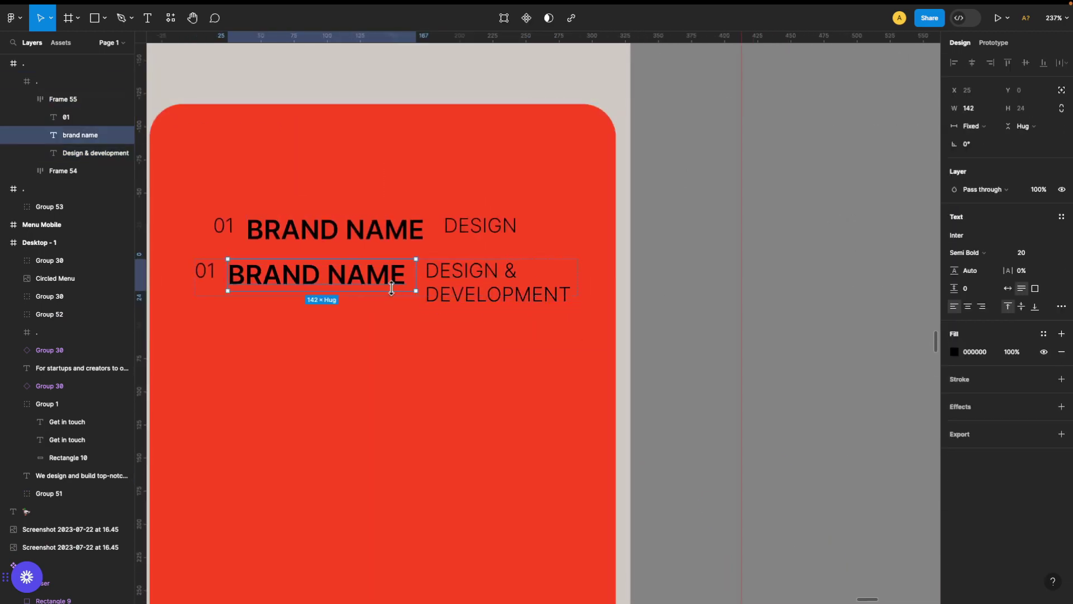
{"action": "right_click", "coordinate": [441, 274]}
{"action": "key", "text": "Escape"}
{"action": "left_click", "coordinate": [204, 271]}
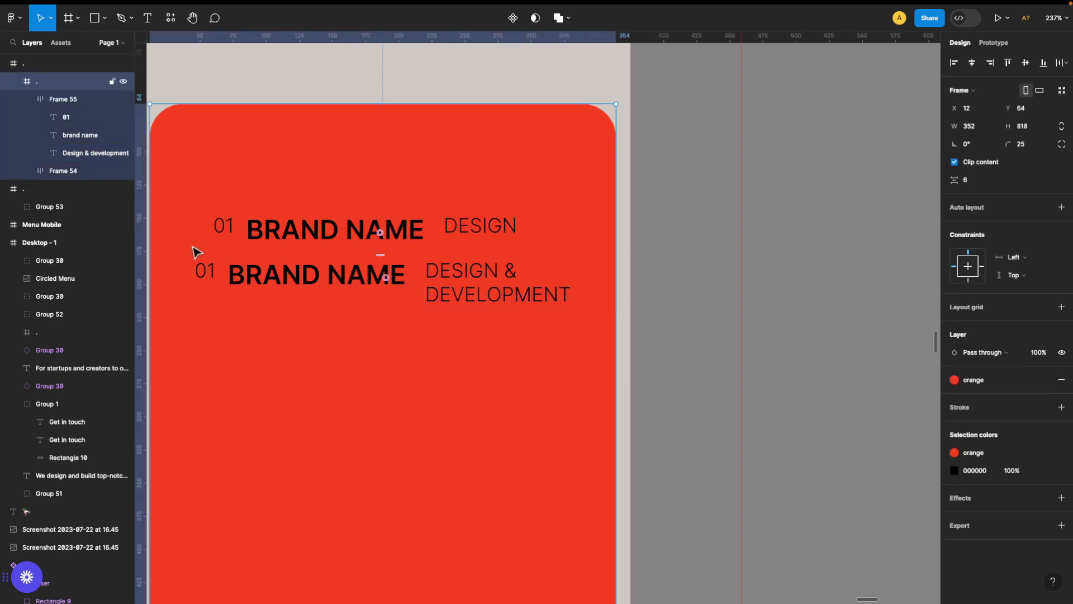
{"action": "left_click", "coordinate": [208, 273]}
{"action": "type", "text": "02"}
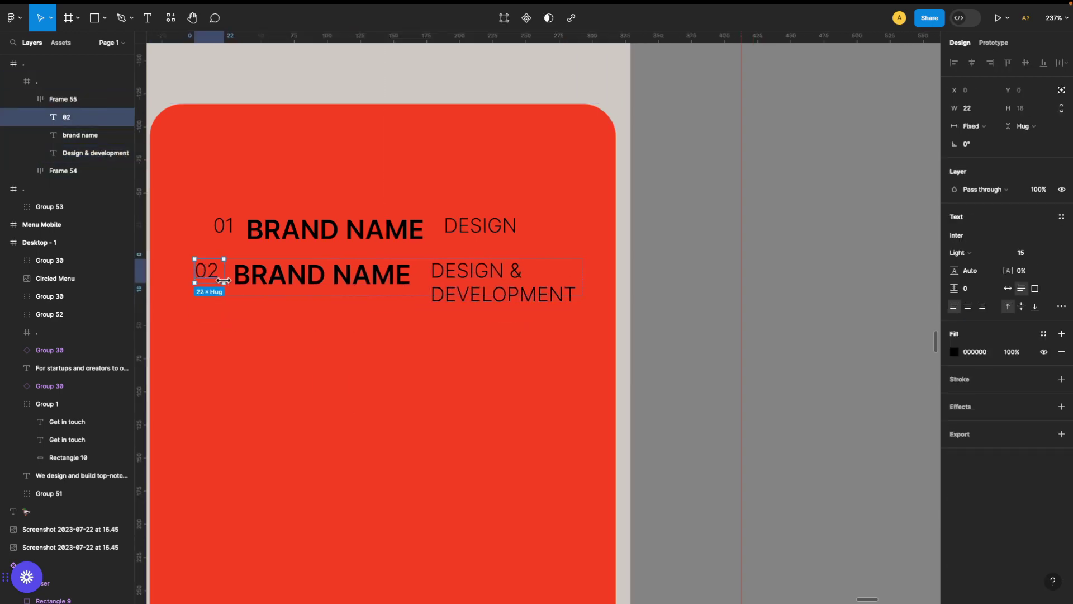
{"action": "key", "text": "ctrl+z"}
{"action": "scroll", "coordinate": [464, 317], "scroll_direction": "down", "scroll_amount": 5}
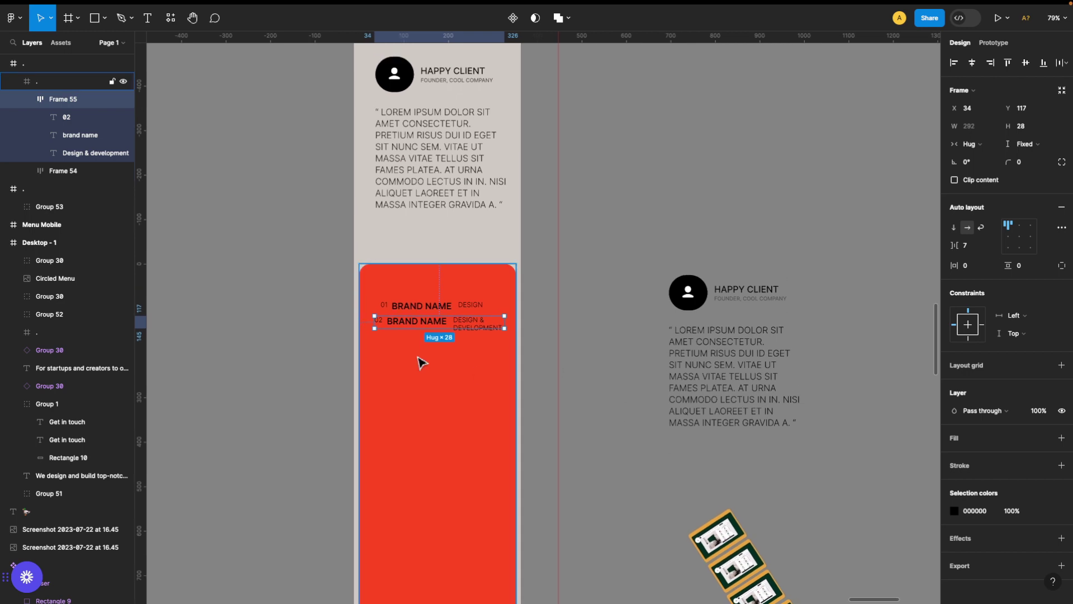
{"action": "scroll", "coordinate": [418, 327], "scroll_direction": "up", "scroll_amount": 5}
Step: Set labels to size 10 and brand names to Semi Bold 30, then move the second row lower
{"action": "left_click", "coordinate": [517, 288]}
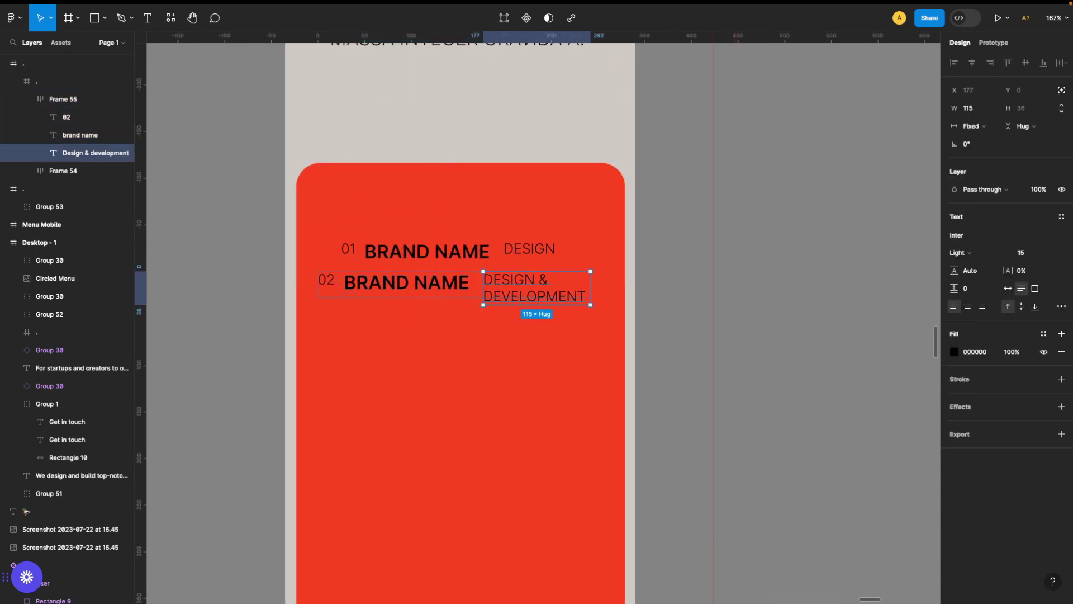
{"action": "key", "text": "Return"}
{"action": "left_click", "coordinate": [447, 286]}
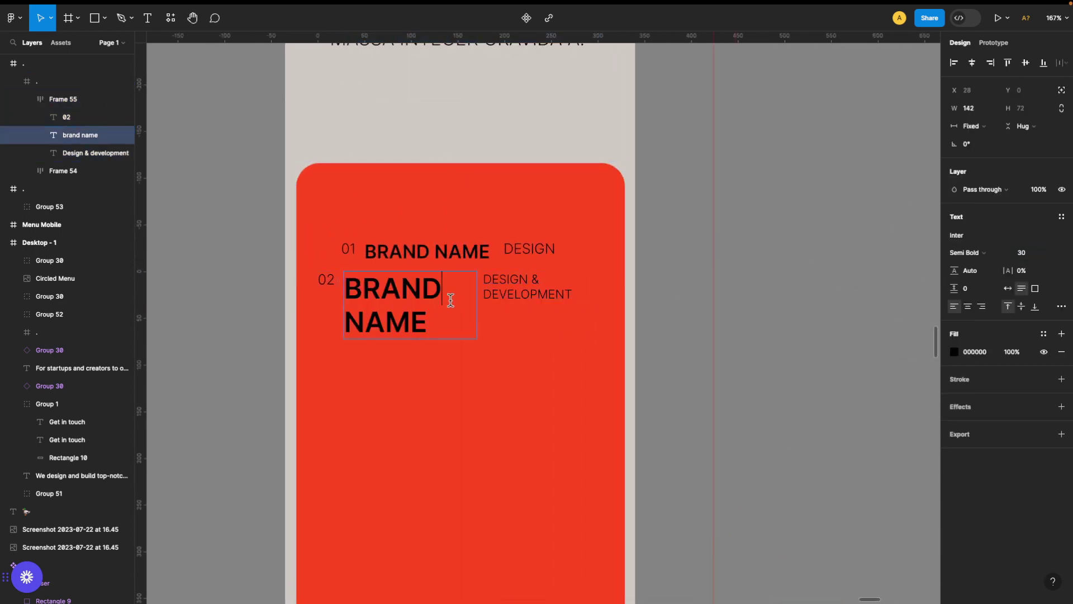
{"action": "key", "text": "Tab"}
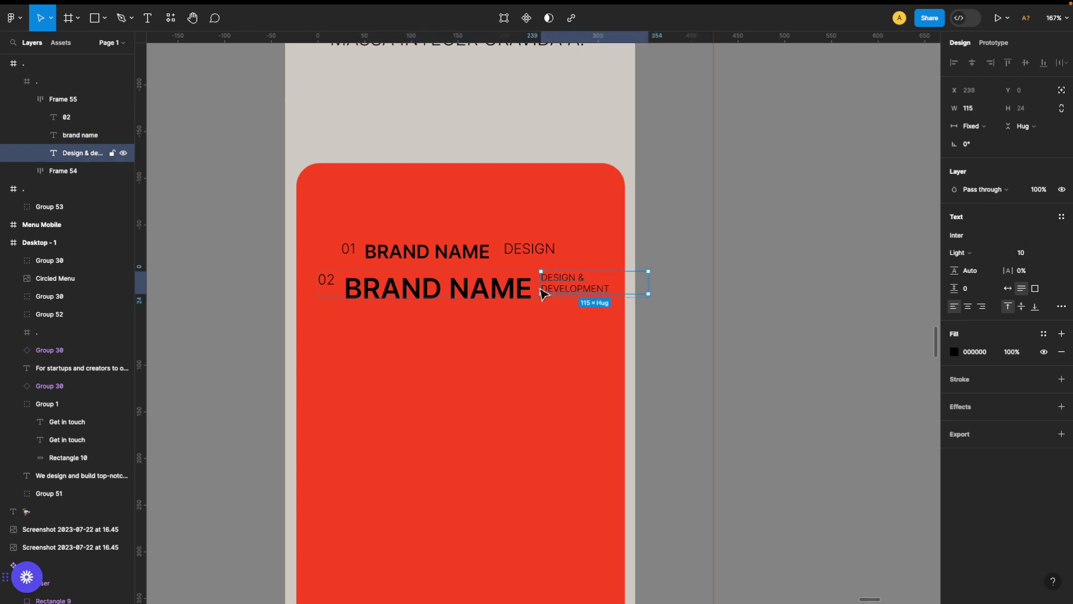
{"action": "left_click", "coordinate": [529, 249]}
{"action": "left_click", "coordinate": [540, 278]}
{"action": "left_click", "coordinate": [427, 252]}
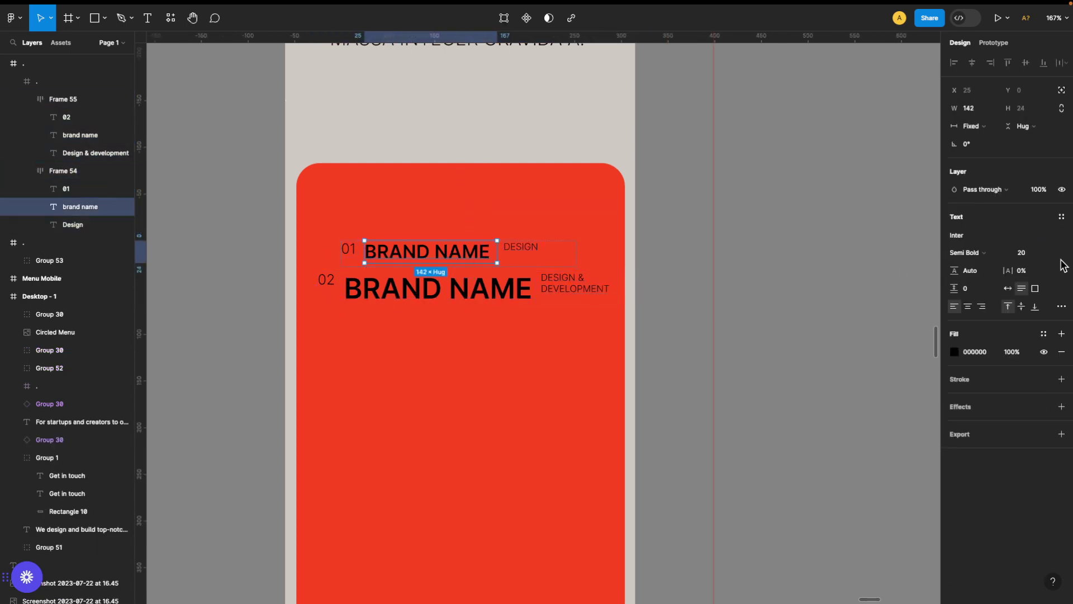
{"action": "left_click", "coordinate": [777, 350]}
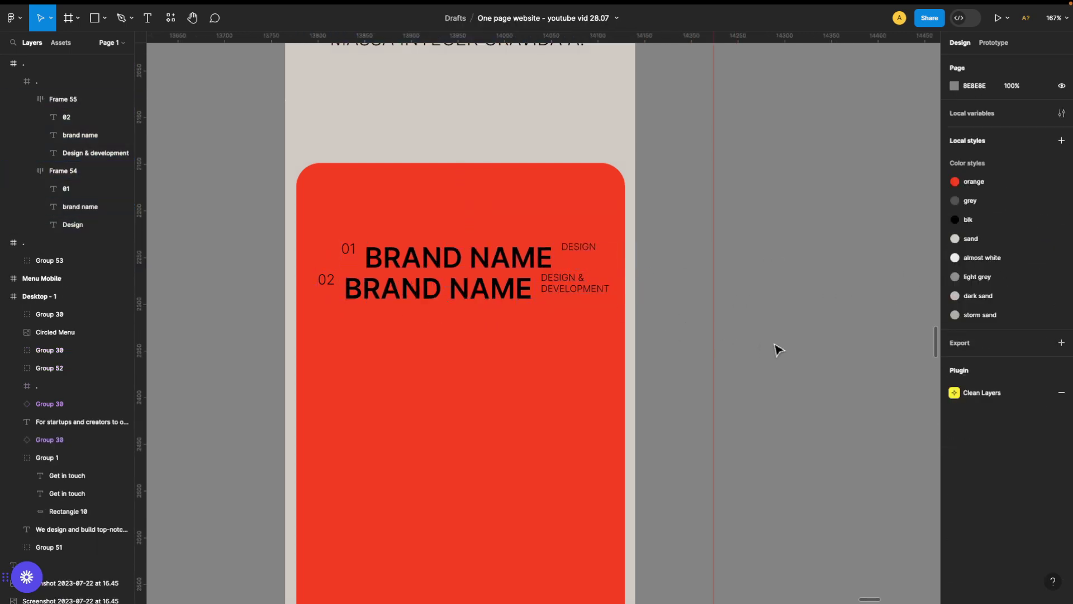
{"action": "left_click_drag", "start_coordinate": [459, 298], "coordinate": [454, 367]}
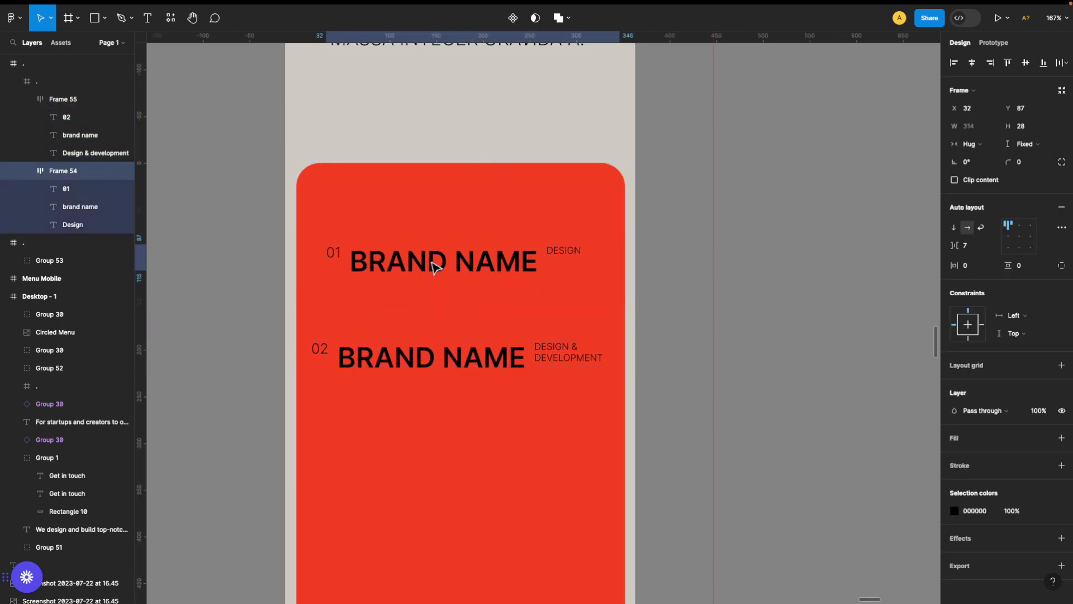
Step: Place a website screenshot in the card between the first two rows
{"action": "key", "text": "Escape"}
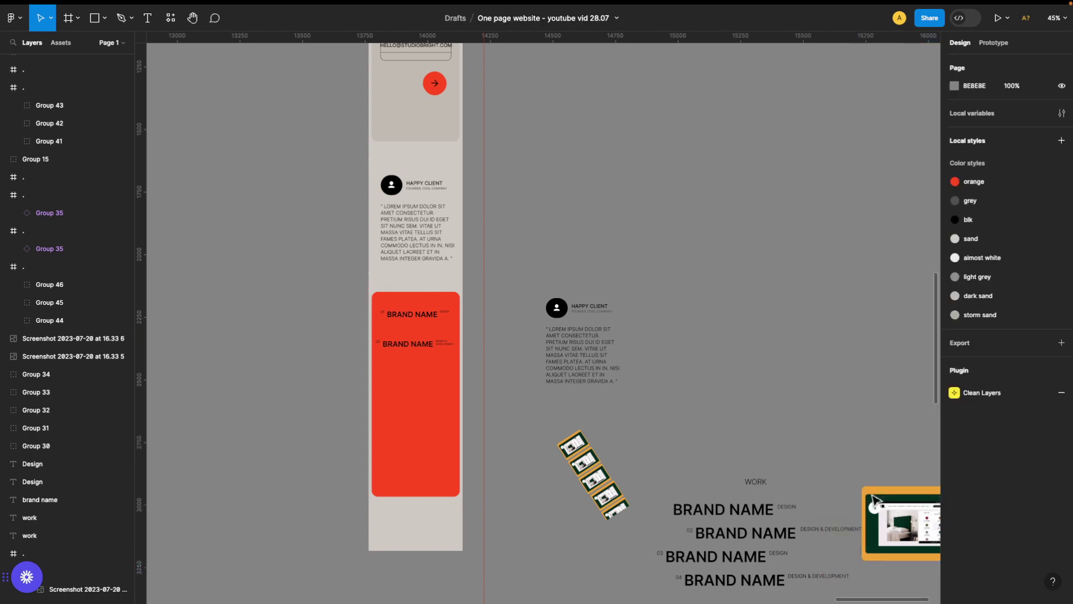
{"action": "mouse_move", "coordinate": [877, 510]}
{"action": "left_mouse_down"}
{"action": "mouse_move", "coordinate": [704, 328]}
{"action": "mouse_move", "coordinate": [431, 364]}
{"action": "mouse_move", "coordinate": [411, 293]}
{"action": "left_mouse_up"}
{"action": "left_click", "coordinate": [997, 175]}
{"action": "scroll", "coordinate": [427, 346], "scroll_direction": "up", "scroll_amount": 5}
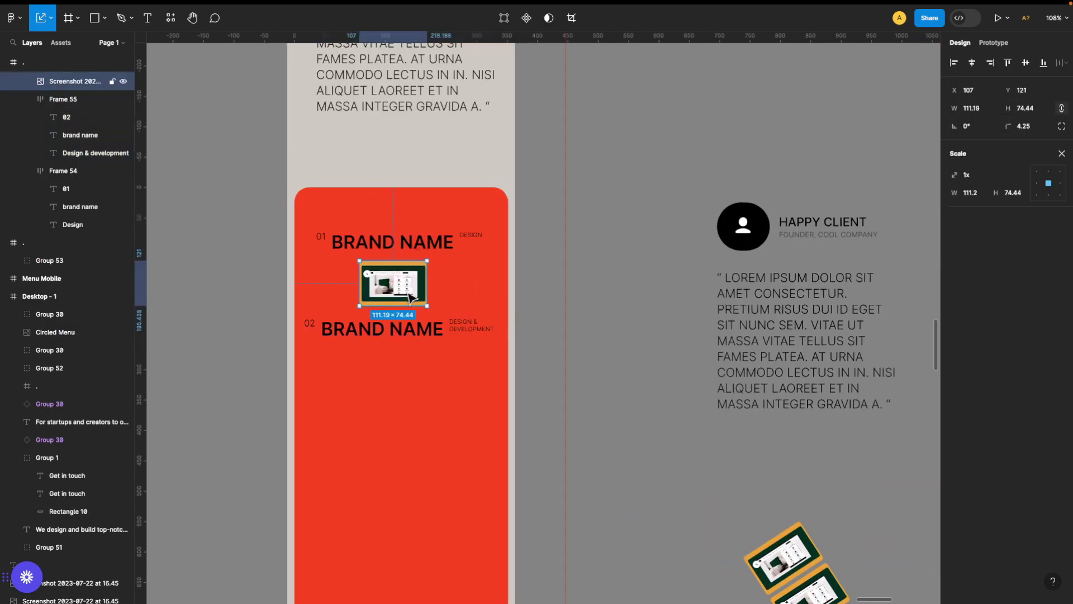
Step: Duplicate the second row below it and renumber the copy to 03
{"action": "left_click", "coordinate": [421, 332]}
{"action": "key", "text": "ctrl+d"}
{"action": "left_click_drag", "start_coordinate": [421, 333], "coordinate": [427, 368]}
{"action": "left_click", "coordinate": [321, 361]}
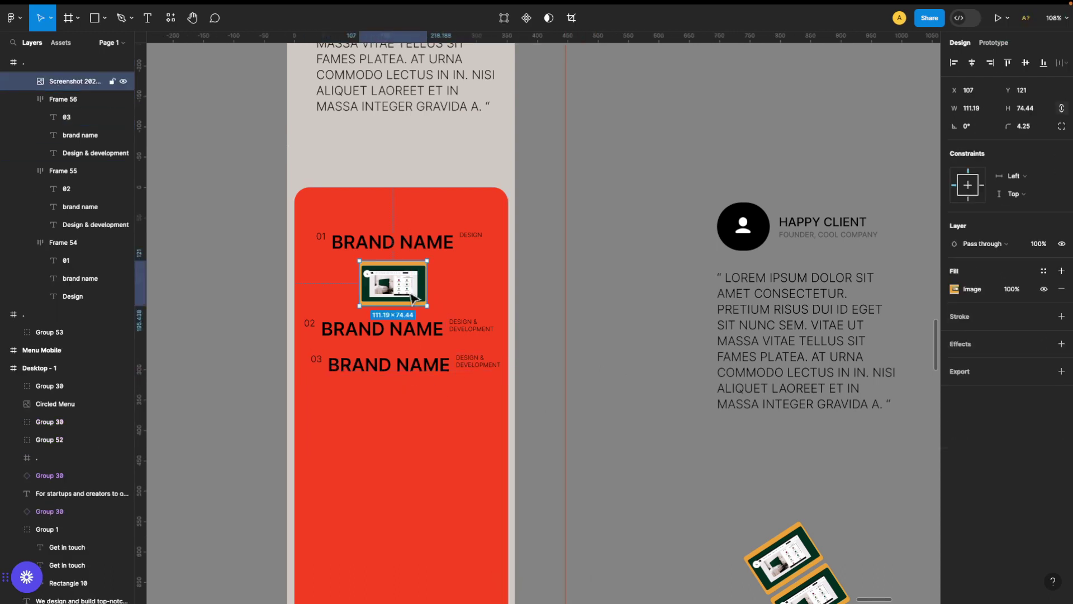
Step: Duplicate the screenshot so a thumbnail sits under the 02 and 03 rows
{"action": "key", "text": "ctrl+d"}
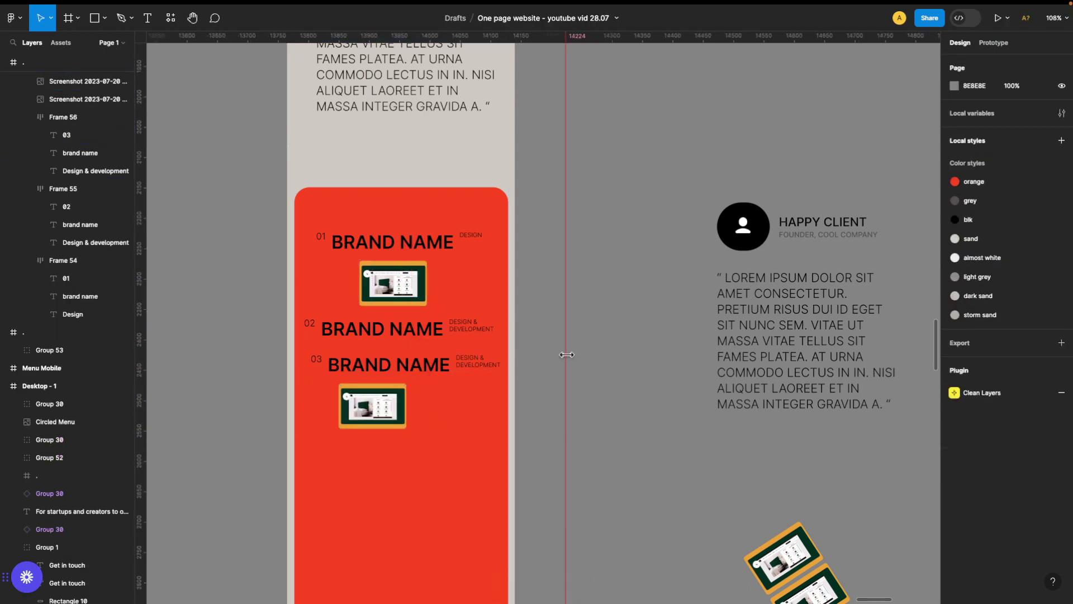
{"action": "left_click", "coordinate": [418, 294]}
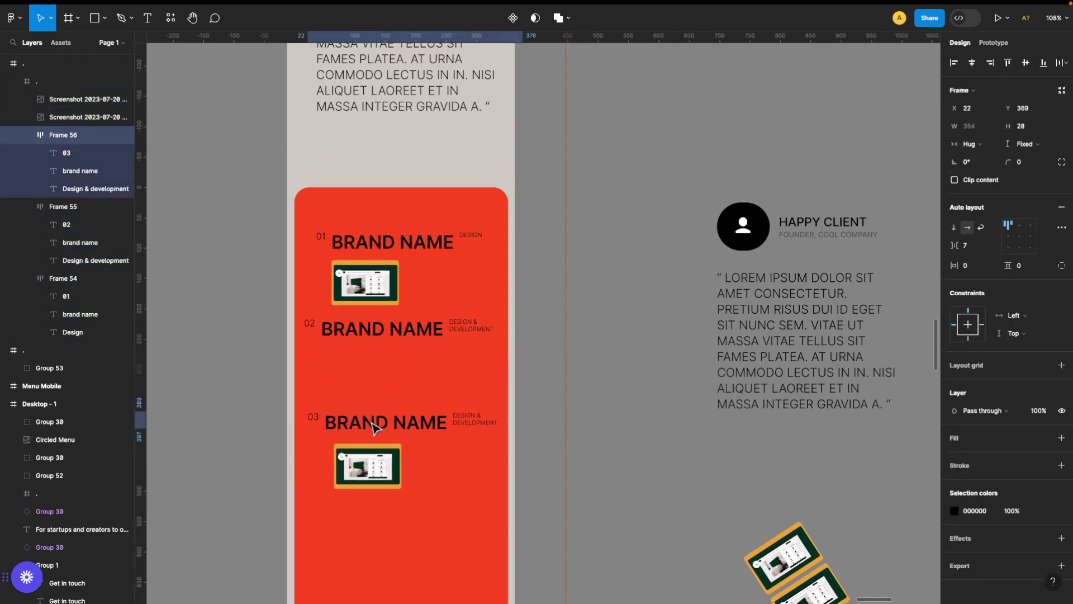
{"action": "key", "text": "ctrl+d"}
{"action": "double_click", "coordinate": [389, 290]}
{"action": "left_click_drag", "start_coordinate": [388, 290], "coordinate": [388, 377]}
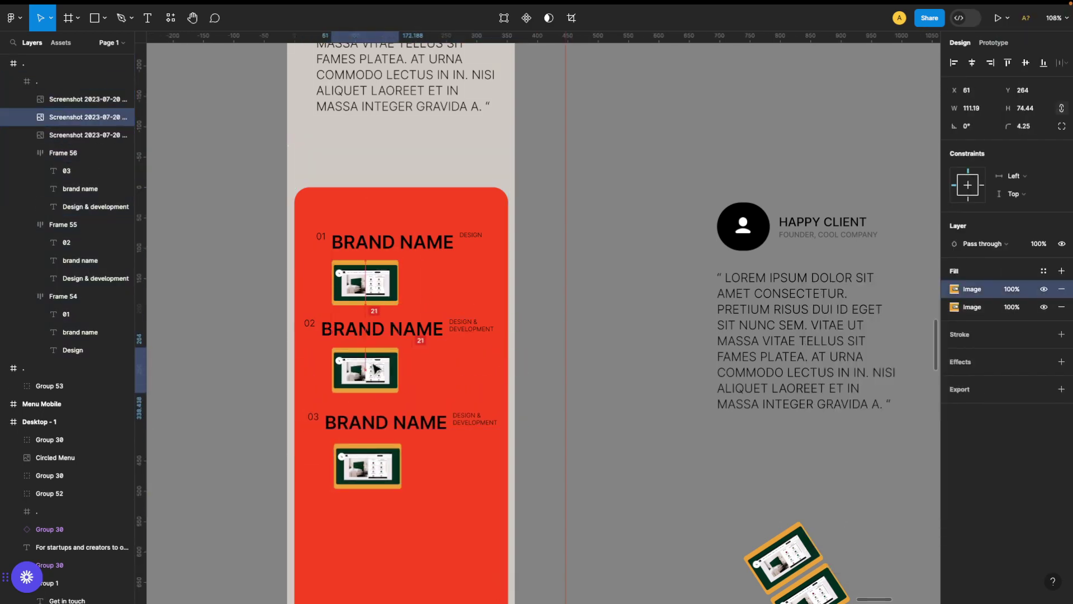
Step: Set the second Work row's auto layout to wrap with its items stacked vertically
{"action": "left_click", "coordinate": [464, 330]}
{"action": "left_click", "coordinate": [386, 327]}
{"action": "key", "text": "Escape"}
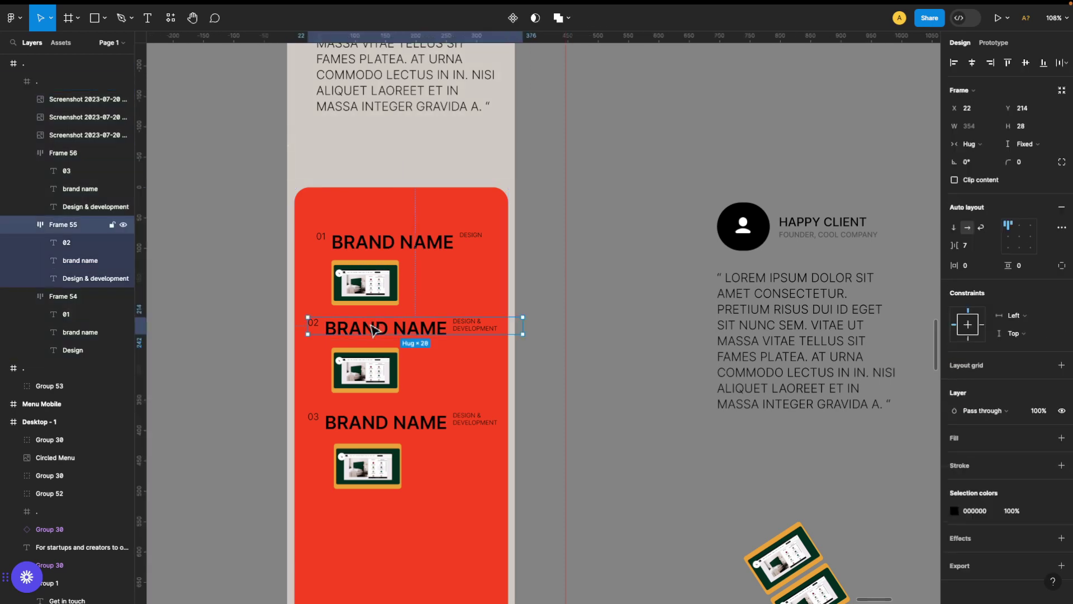
{"action": "left_click", "coordinate": [981, 227]}
{"action": "left_click", "coordinate": [954, 227]}
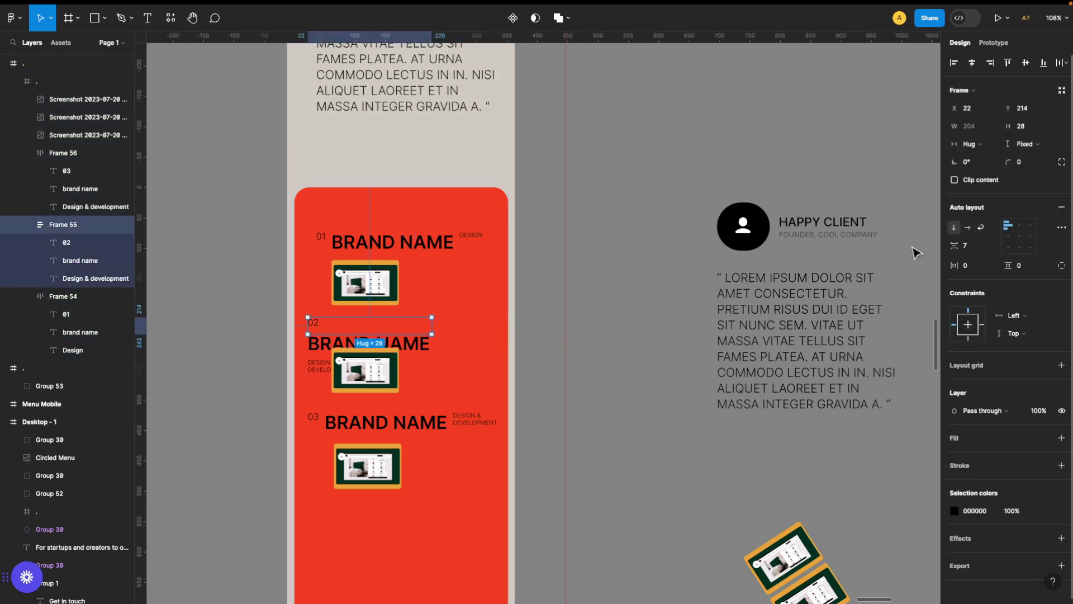
Step: Move the three screenshot thumbnails out of the orange Work card
{"action": "left_click_drag", "start_coordinate": [365, 370], "coordinate": [609, 358]}
{"action": "left_click", "coordinate": [384, 343]}
{"action": "key", "text": "Escape"}
{"action": "key", "text": "Escape"}
{"action": "left_click_drag", "start_coordinate": [365, 283], "coordinate": [649, 286]}
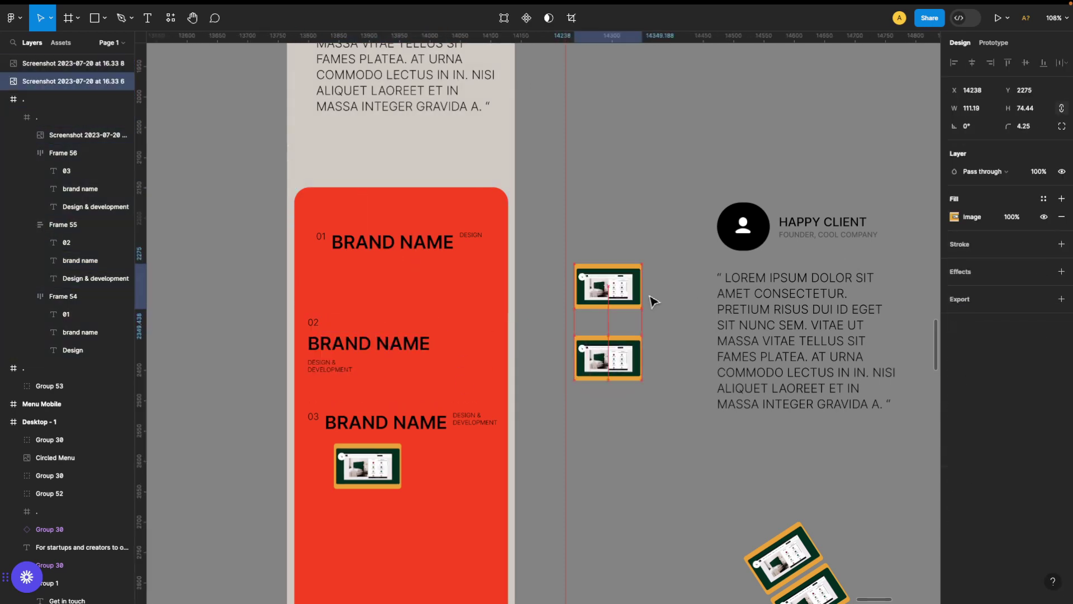
{"action": "left_click_drag", "start_coordinate": [367, 466], "coordinate": [641, 443]}
Step: Stack the first and third rows' items vertically (Shift+A)
{"action": "left_click", "coordinate": [391, 241]}
{"action": "left_click", "coordinate": [954, 228]}
{"action": "key", "text": "Escape"}
{"action": "scroll", "coordinate": [340, 347], "scroll_direction": "up", "scroll_amount": 3, "text": "ctrl"}
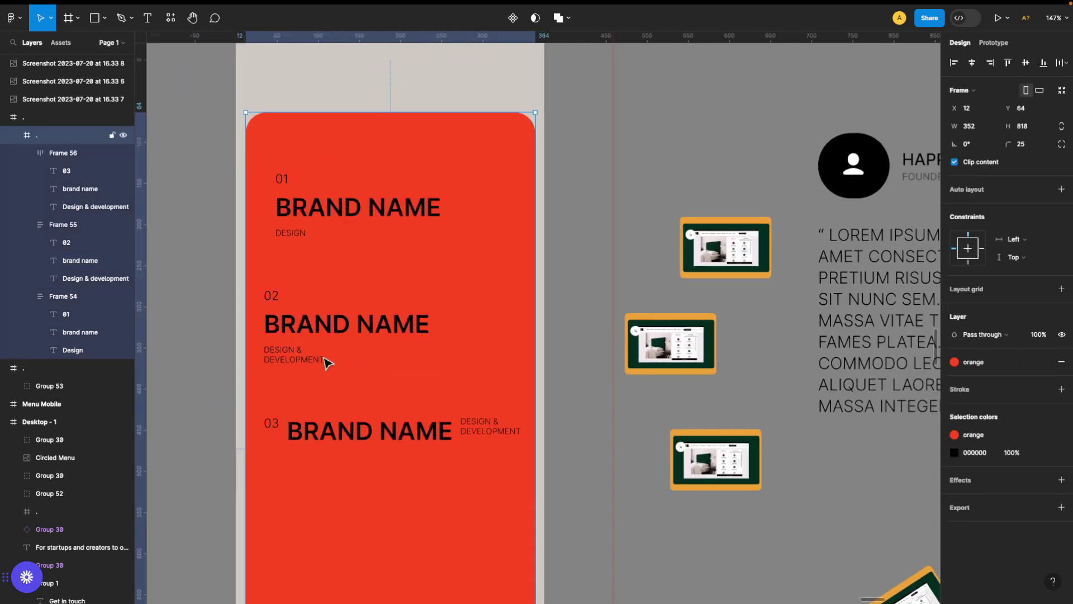
{"action": "left_click", "coordinate": [307, 327]}
{"action": "key", "text": "Return"}
{"action": "left_click", "coordinate": [309, 327]}
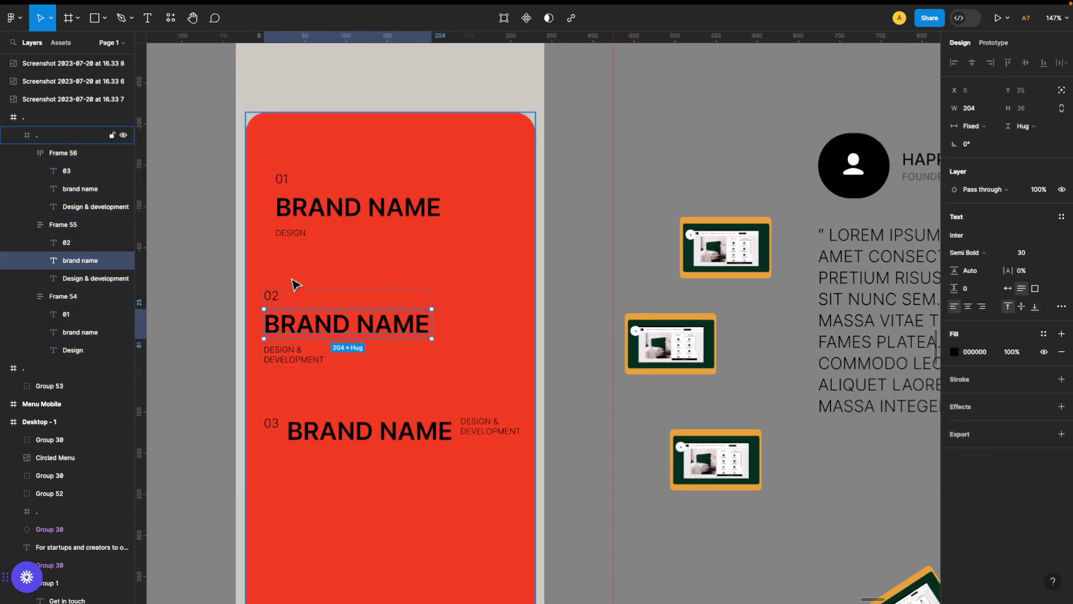
{"action": "left_click", "coordinate": [411, 436]}
{"action": "key", "text": "shift+a"}
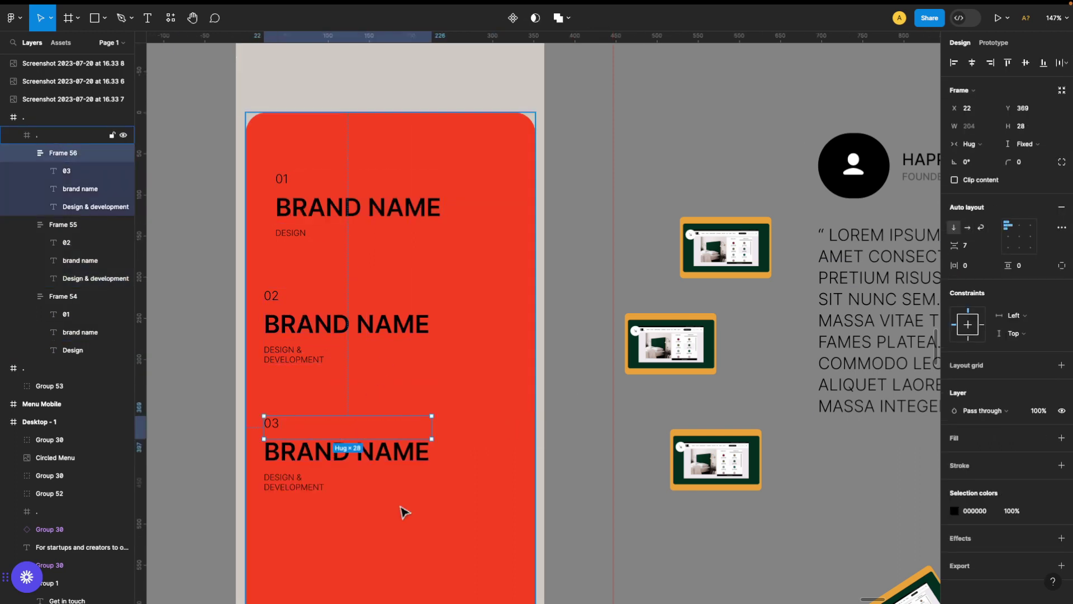
{"action": "key", "text": "Escape"}
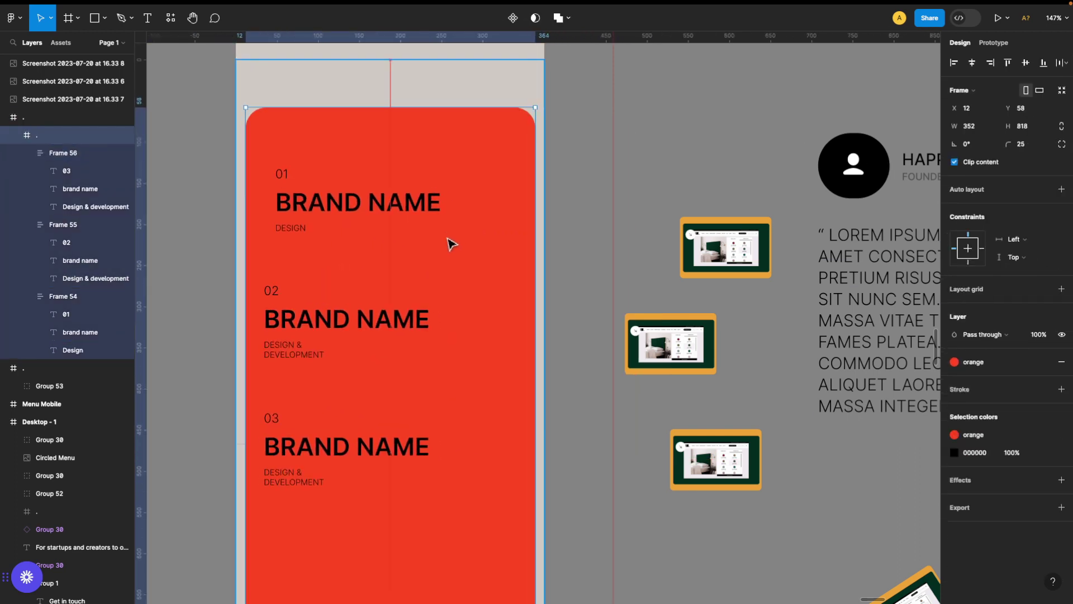
Step: Nudge the 02 block lower and right, and place a screenshot thumbnail below DESIGN
{"action": "scroll", "coordinate": [102, 272], "scroll_direction": "up", "scroll_amount": 3}
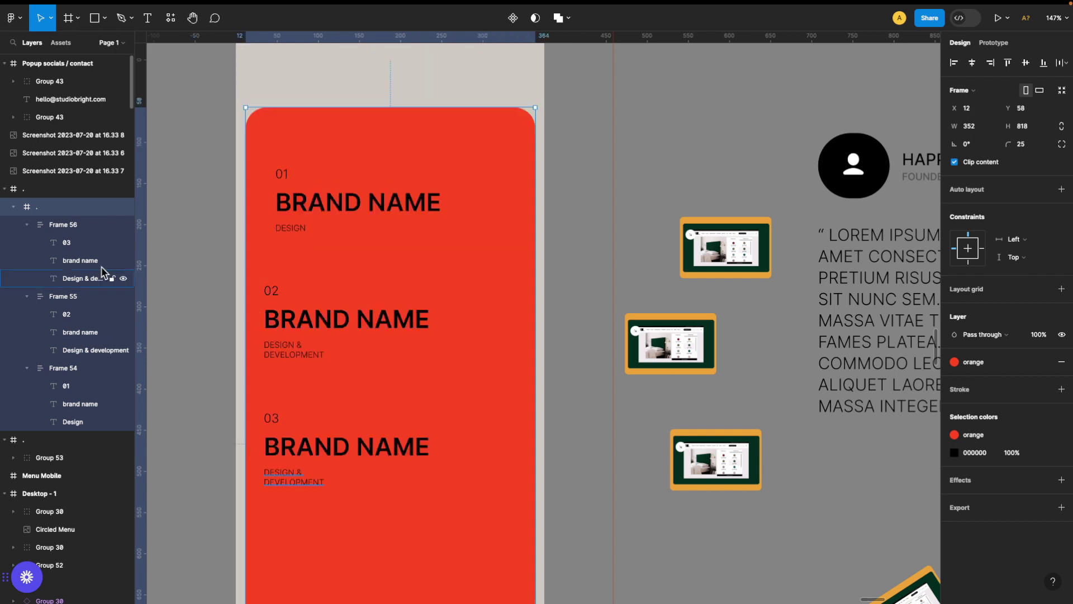
{"action": "scroll", "coordinate": [385, 258], "scroll_direction": "left", "scroll_amount": 1}
{"action": "left_click", "coordinate": [306, 295]}
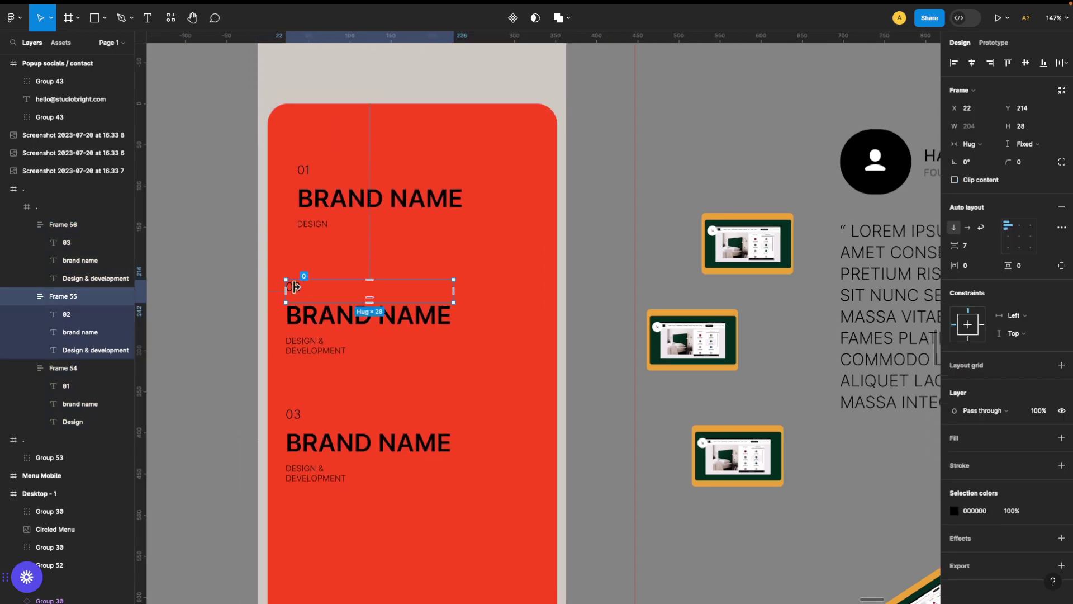
{"action": "left_click", "coordinate": [336, 351]}
{"action": "left_click_drag", "start_coordinate": [344, 295], "coordinate": [366, 290]}
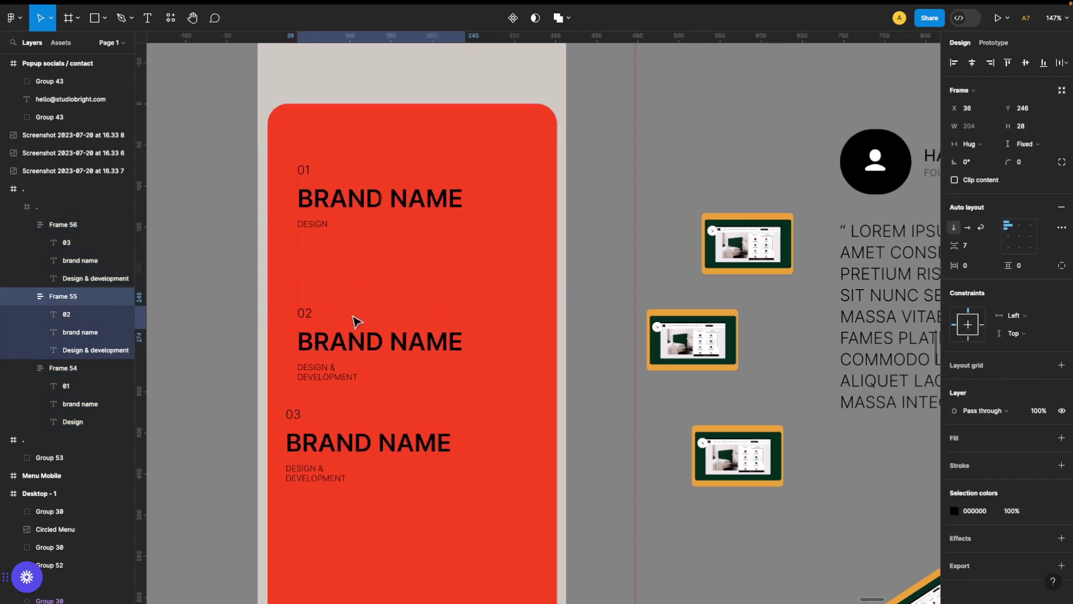
{"action": "left_click_drag", "start_coordinate": [748, 244], "coordinate": [335, 270]}
{"action": "scroll", "coordinate": [403, 351], "scroll_direction": "down", "scroll_amount": 4}
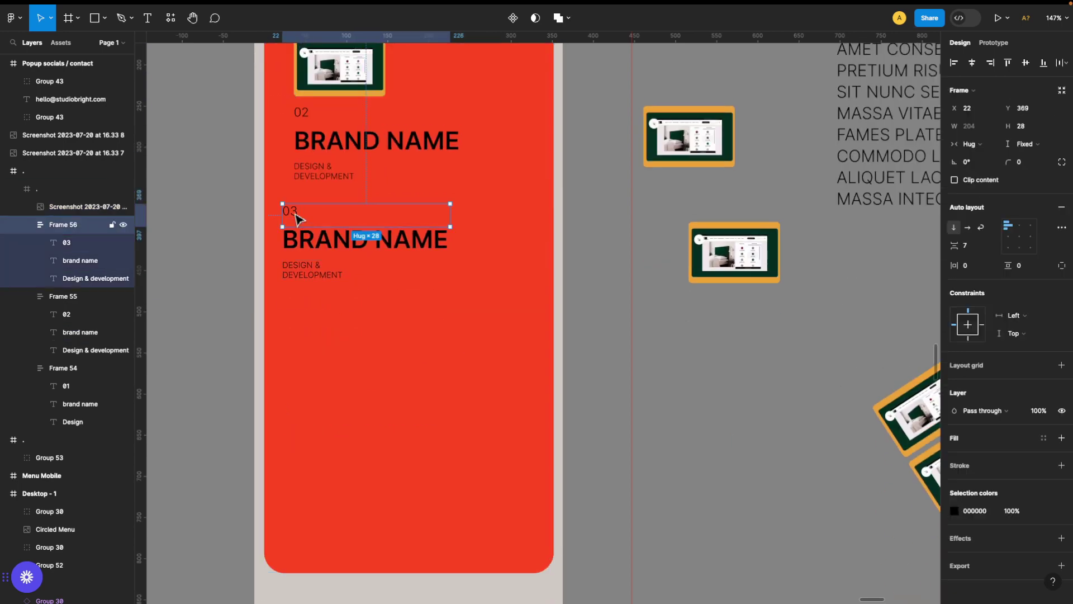
{"action": "left_click", "coordinate": [313, 128]}
{"action": "scroll", "coordinate": [422, 218], "scroll_direction": "up", "scroll_amount": 5}
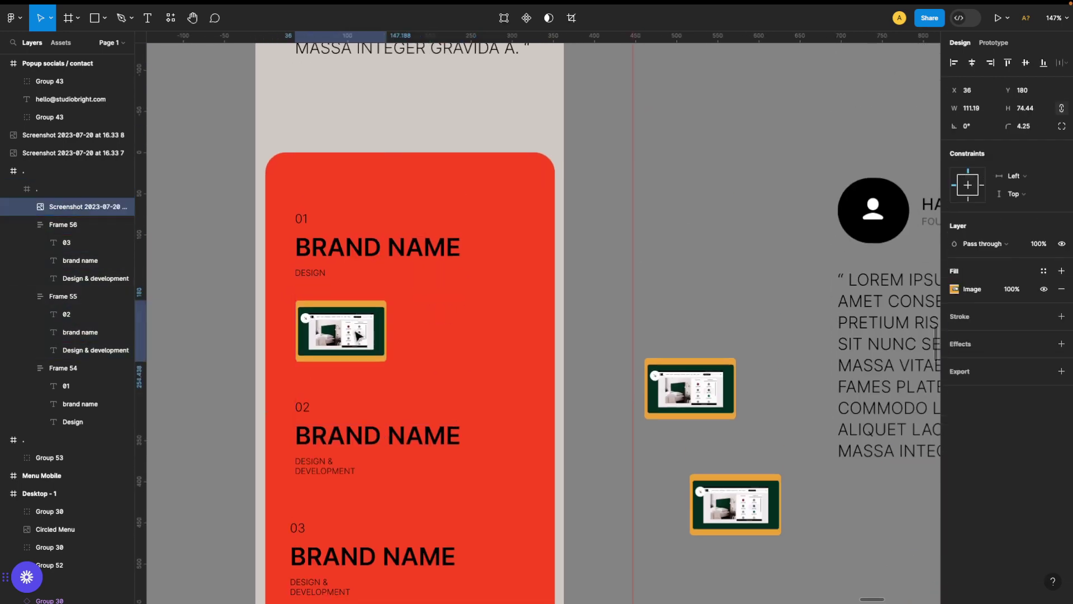
{"action": "scroll", "coordinate": [336, 252], "scroll_direction": "down", "scroll_amount": 4}
Step: Place screenshot thumbnails above and under the 03 brand block
{"action": "left_click", "coordinate": [312, 313]}
{"action": "left_click_drag", "start_coordinate": [683, 163], "coordinate": [339, 302]}
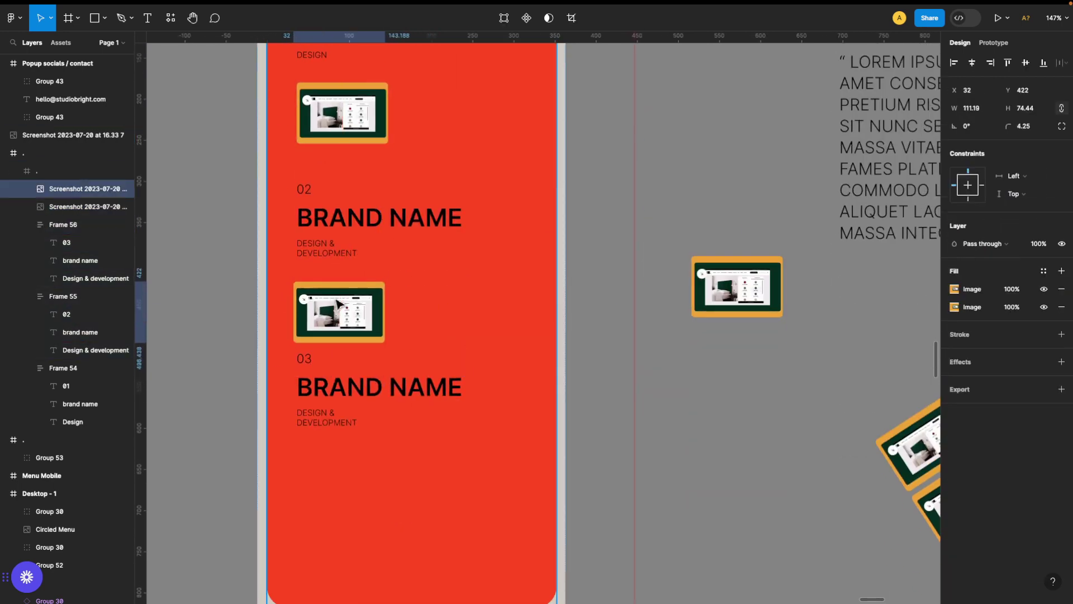
{"action": "scroll", "coordinate": [338, 299], "scroll_direction": "down", "scroll_amount": 3}
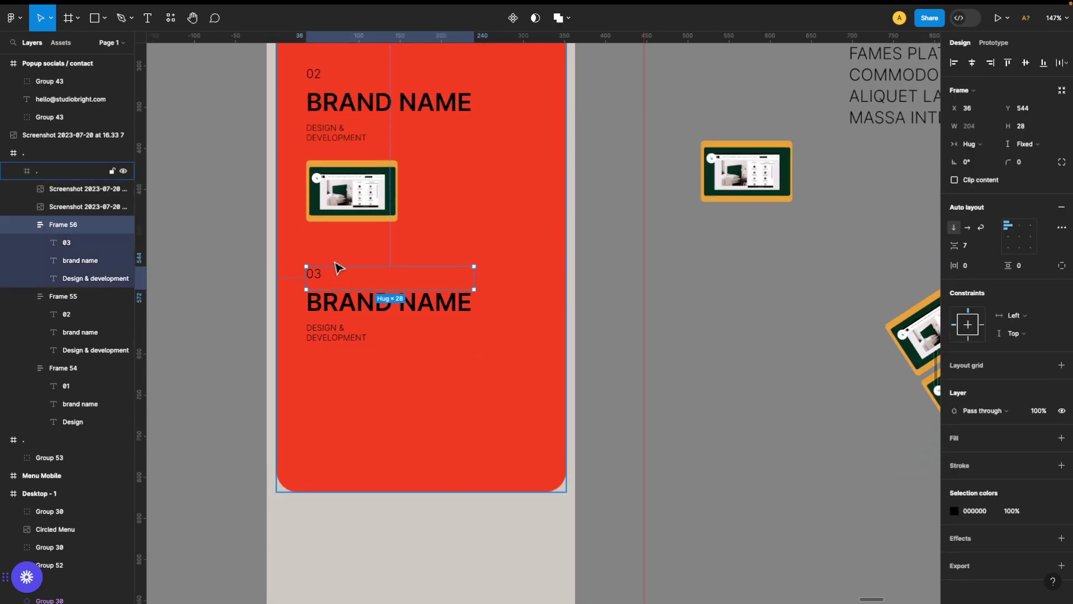
{"action": "key", "text": "Escape"}
{"action": "left_click", "coordinate": [317, 288]}
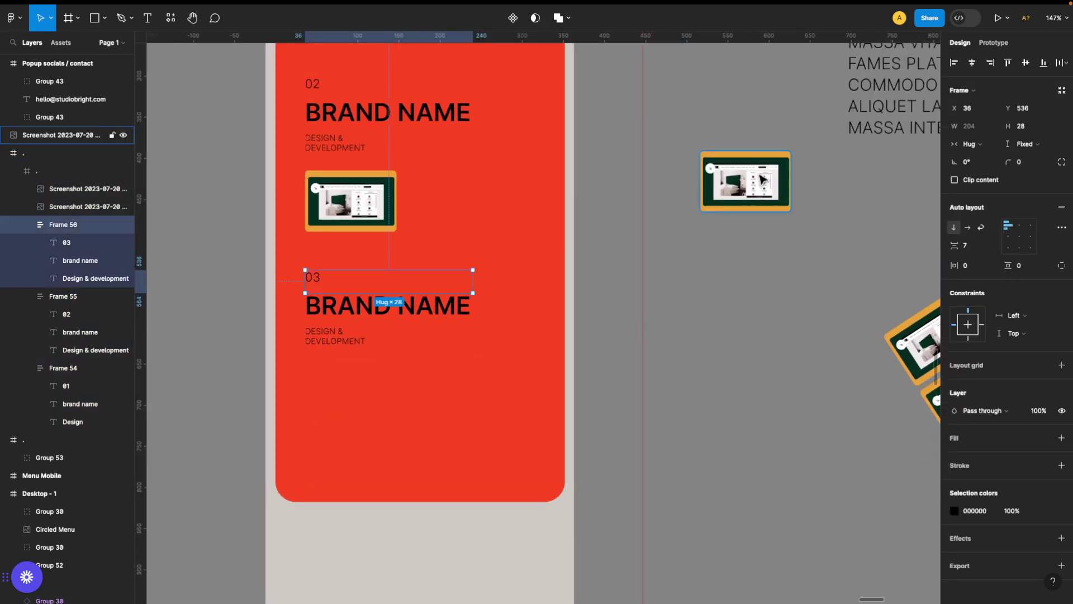
{"action": "left_click_drag", "start_coordinate": [763, 180], "coordinate": [366, 395]}
{"action": "key", "text": "Escape"}
{"action": "scroll", "coordinate": [733, 372], "scroll_direction": "down", "scroll_amount": 5}
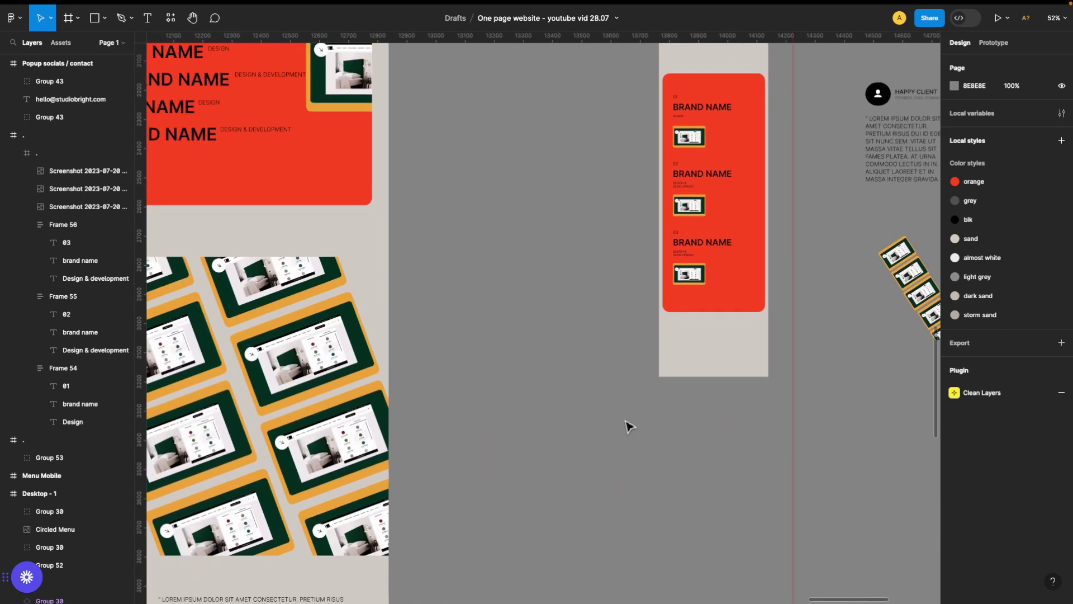
Step: Duplicate the mobile Work section frame and place the copy below the Work card
{"action": "scroll", "coordinate": [559, 425], "scroll_direction": "up", "scroll_amount": 3}
{"action": "left_click", "coordinate": [643, 258]}
{"action": "scroll", "coordinate": [643, 258], "scroll_direction": "down", "scroll_amount": 3}
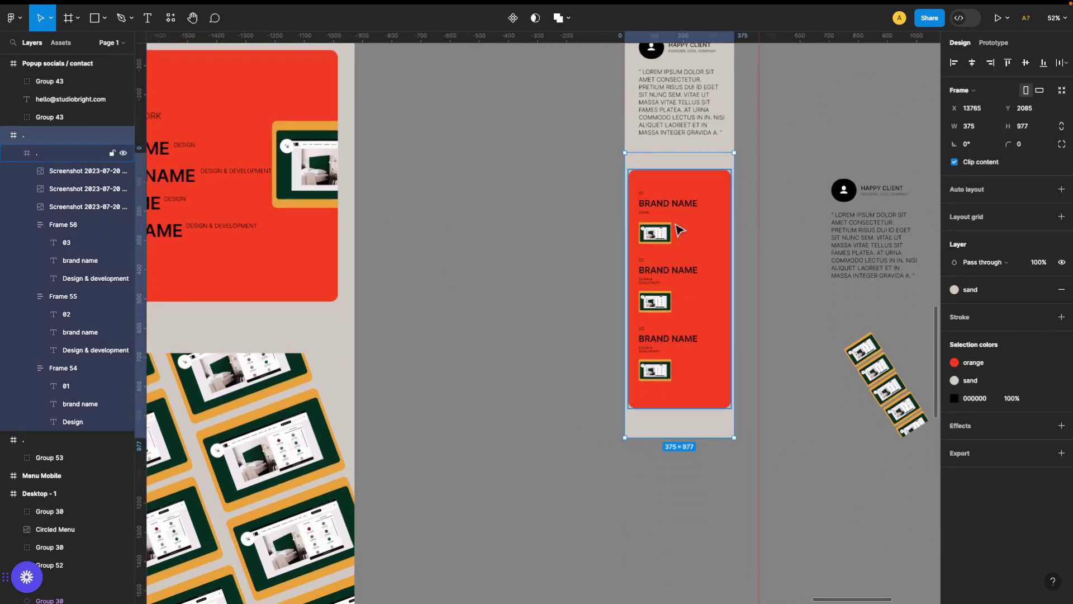
{"action": "key", "text": "Escape"}
{"action": "key", "text": "super+d"}
{"action": "left_click", "coordinate": [639, 163]}
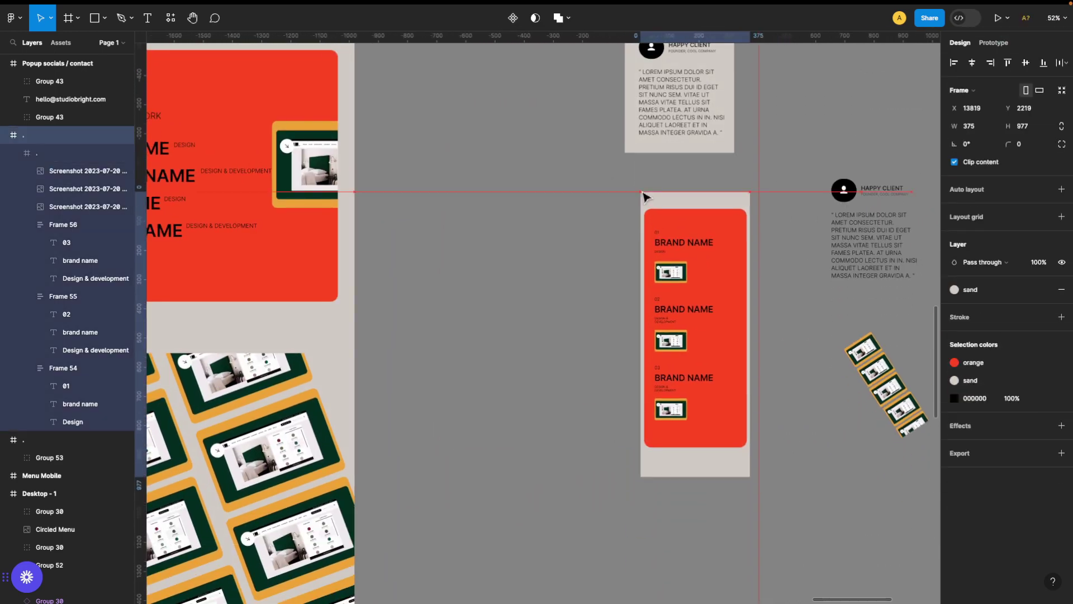
{"action": "key", "text": "super+d"}
{"action": "left_click_drag", "start_coordinate": [835, 295], "coordinate": [347, 485]}
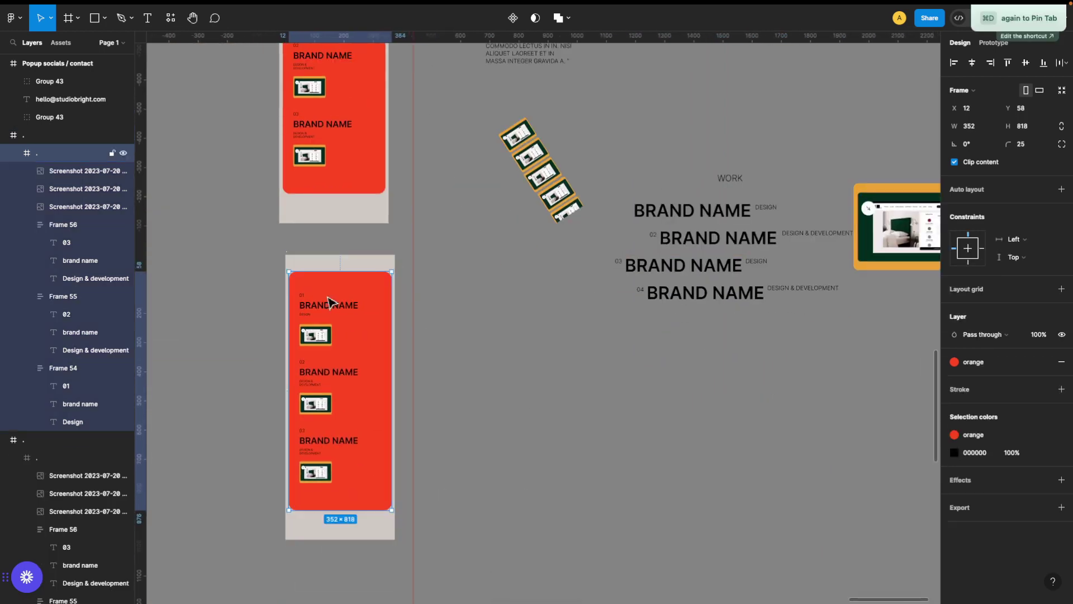
Step: Move the tilted screenshot card strip into the new frame and duplicate it into a pattern
{"action": "left_click", "coordinate": [547, 193]}
{"action": "left_click_drag", "start_coordinate": [547, 193], "coordinate": [346, 274]}
{"action": "key", "text": "super+d"}
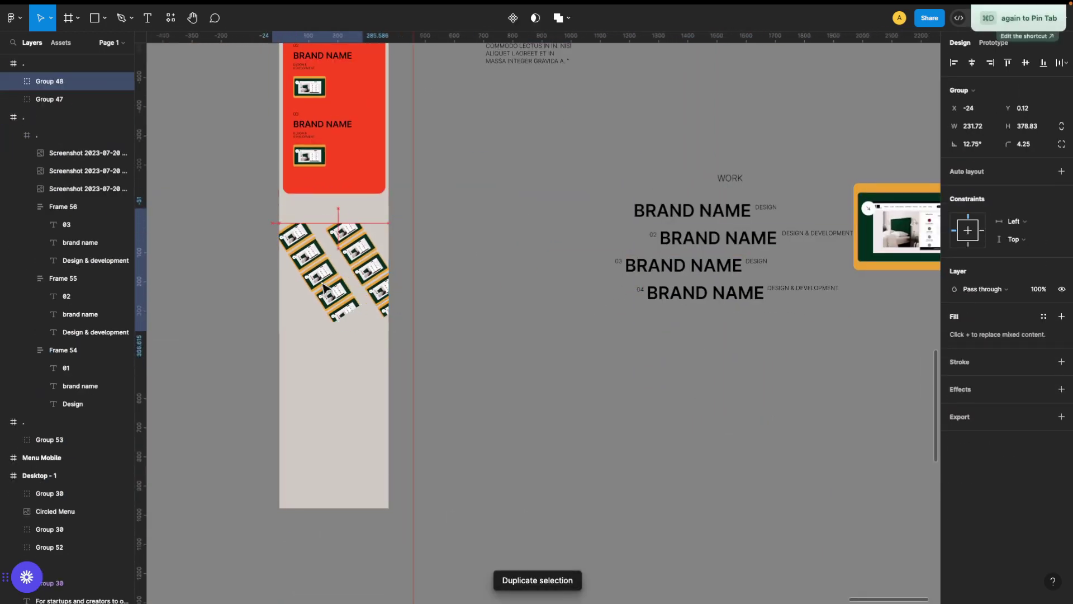
{"action": "key", "text": "super+d"}
{"action": "key", "text": "super+d"}
{"action": "key", "text": "Escape"}
Step: Shorten the pattern frame to fit the tilted cards
{"action": "left_click", "coordinate": [327, 391]}
{"action": "left_click_drag", "start_coordinate": [334, 508], "coordinate": [333, 313]}
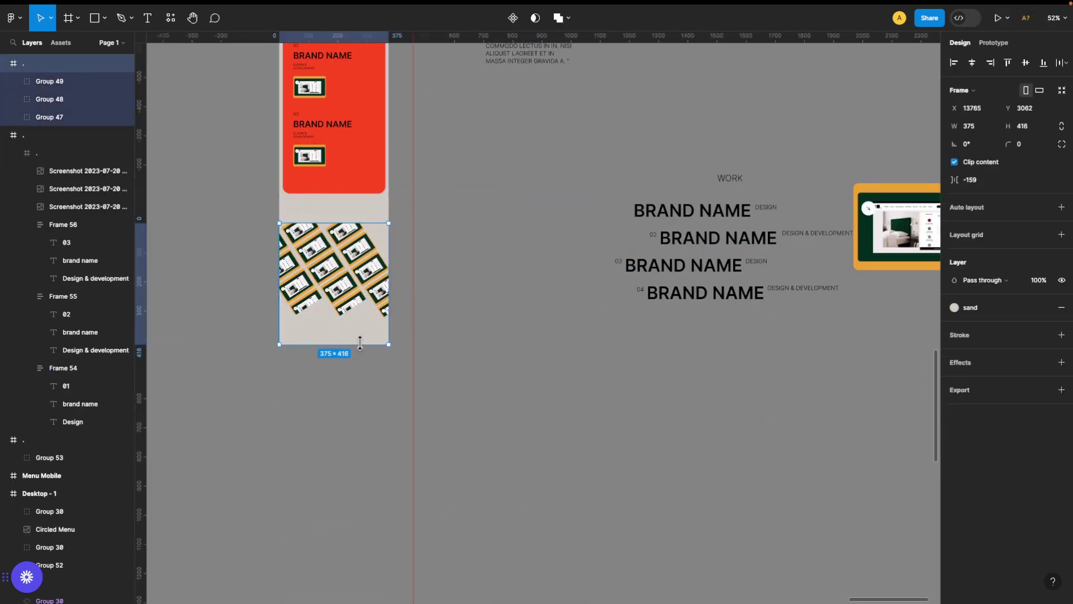
{"action": "key", "text": "Escape"}
{"action": "scroll", "coordinate": [485, 419], "scroll_direction": "left", "scroll_amount": 5}
{"action": "scroll", "coordinate": [486, 418], "scroll_direction": "up", "scroll_amount": 5}
Step: Duplicate the Happy Client testimonial card into the mobile column
{"action": "left_click", "coordinate": [559, 98]}
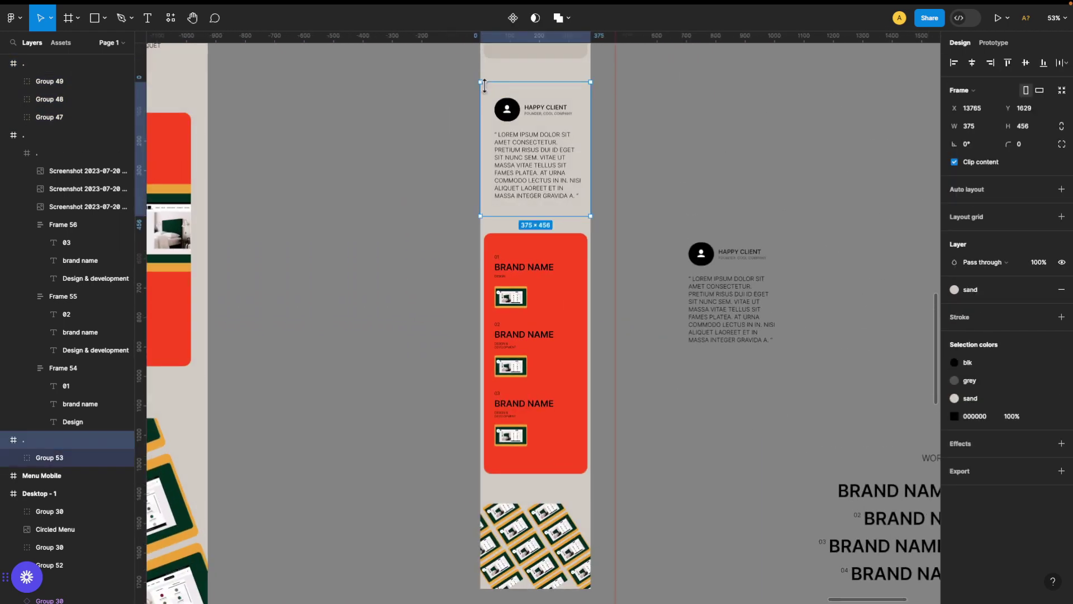
{"action": "key", "text": "super+d"}
{"action": "mouse_move", "coordinate": [645, 96]}
{"action": "left_mouse_down"}
{"action": "mouse_move", "coordinate": [510, 319]}
{"action": "mouse_move", "coordinate": [540, 372]}
{"action": "left_mouse_up"}
{"action": "left_click", "coordinate": [449, 449]}
{"action": "scroll", "coordinate": [448, 449], "scroll_direction": "down", "scroll_amount": 2}
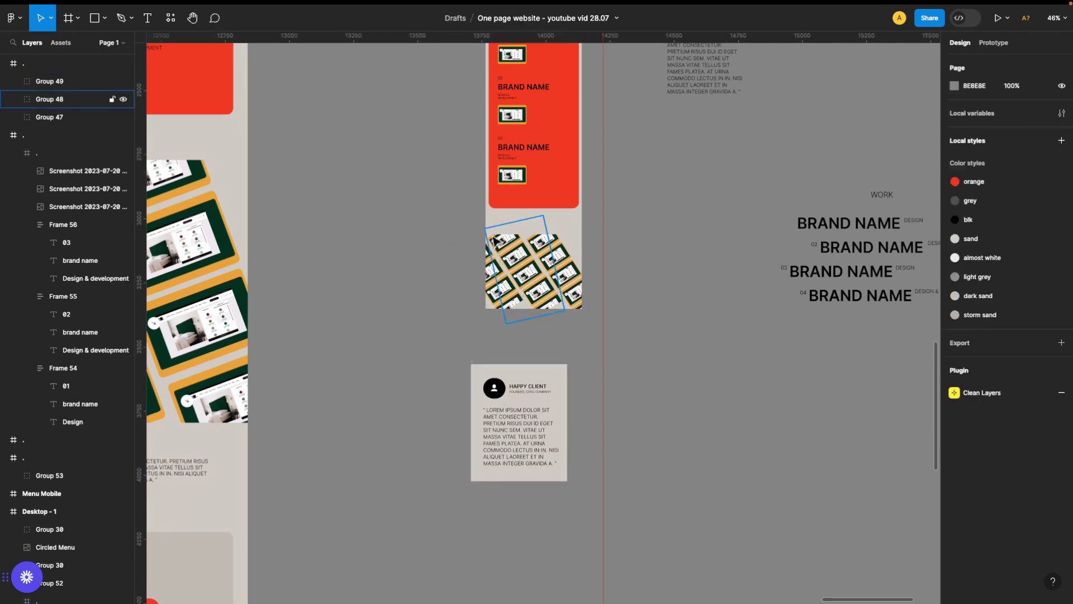
Step: Duplicate the pattern frame, delete its pattern, and place the empty sand frame below
{"action": "left_click", "coordinate": [517, 323]}
{"action": "key", "text": "Escape"}
{"action": "key", "text": "super+d"}
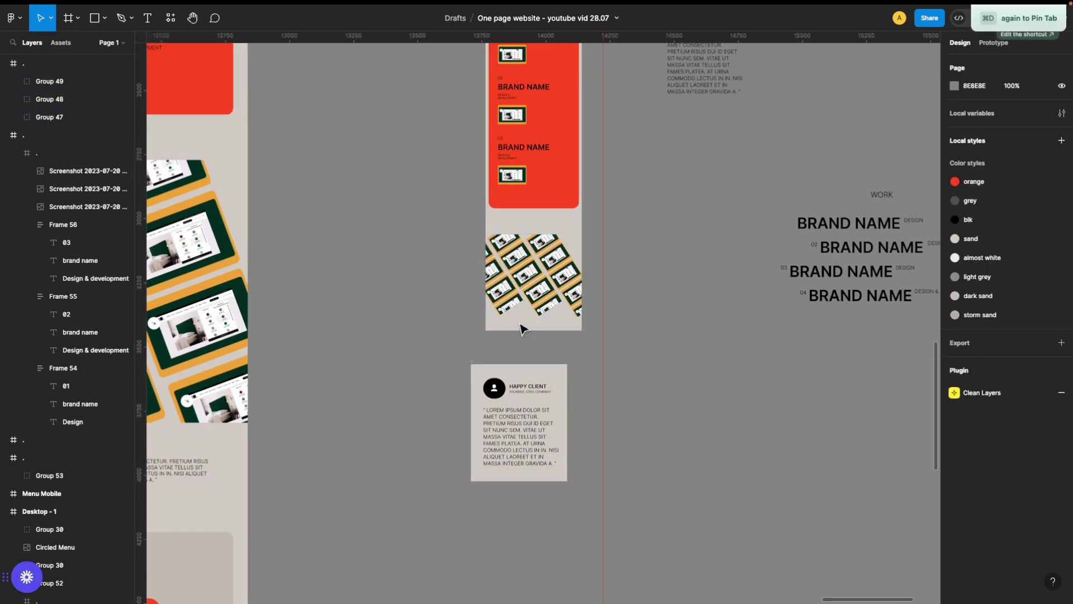
{"action": "left_click_drag", "start_coordinate": [491, 234], "coordinate": [547, 240]}
{"action": "key", "text": "ctrl+z"}
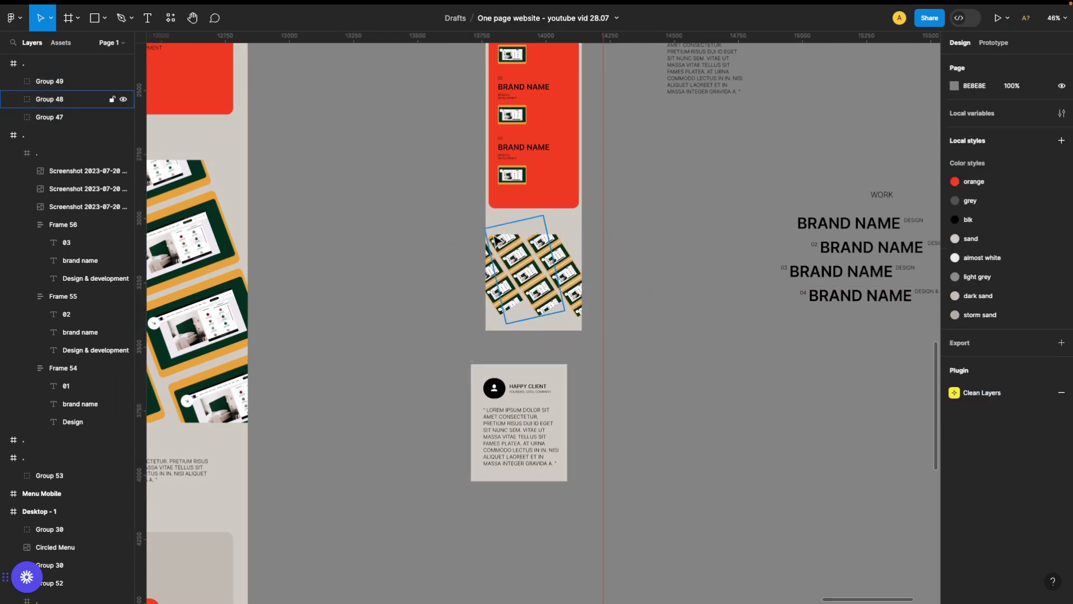
{"action": "left_click", "coordinate": [496, 241]}
{"action": "key", "text": "super+d"}
{"action": "left_click", "coordinate": [651, 288]}
{"action": "key", "text": "Delete"}
{"action": "left_click", "coordinate": [506, 267]}
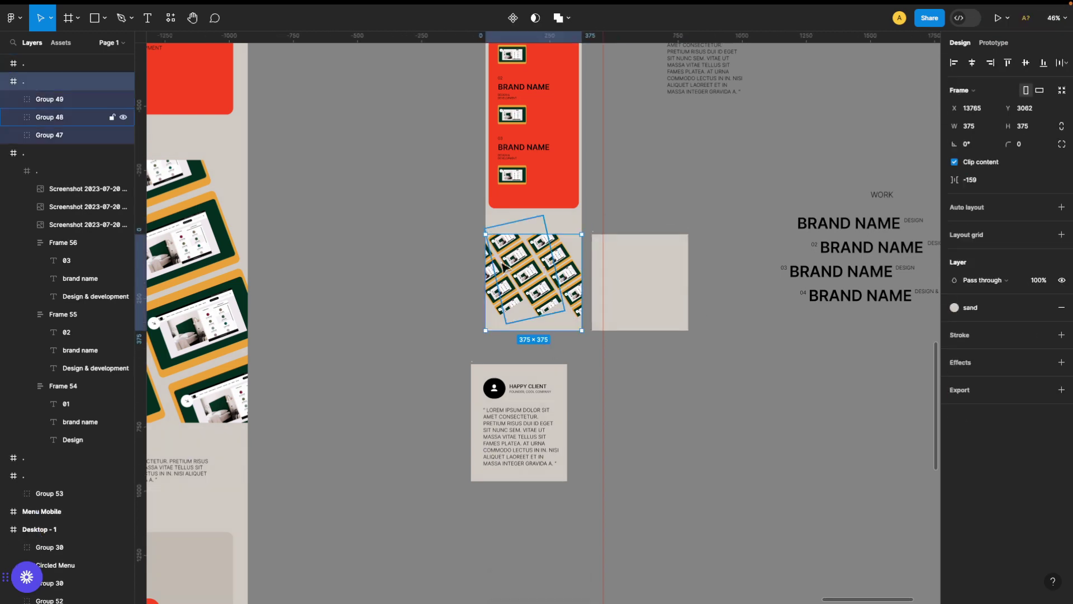
{"action": "mouse_move", "coordinate": [640, 302]}
{"action": "left_mouse_down"}
{"action": "mouse_move", "coordinate": [544, 335]}
{"action": "mouse_move", "coordinate": [537, 320]}
{"action": "left_mouse_up"}
Step: Shrink the spacer frame and nest the testimonial card under the pattern in its own section frame
{"action": "left_click", "coordinate": [576, 356]}
{"action": "left_click_drag", "start_coordinate": [474, 367], "coordinate": [489, 332]}
{"action": "scroll", "coordinate": [489, 332], "scroll_direction": "up", "scroll_amount": 5}
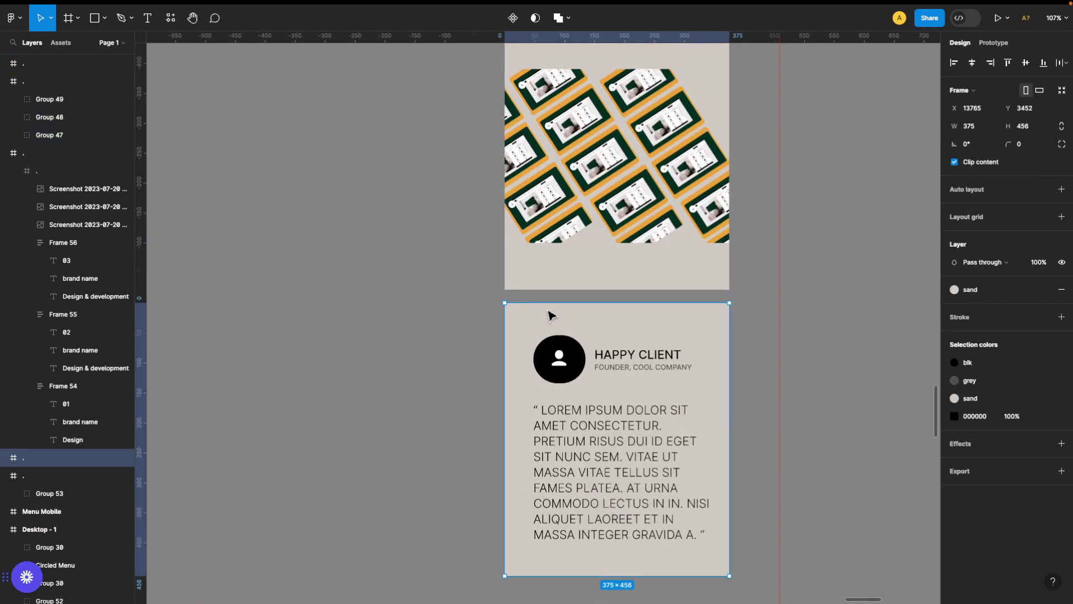
{"action": "scroll", "coordinate": [549, 311], "scroll_direction": "up", "scroll_amount": 4}
{"action": "scroll", "coordinate": [462, 297], "scroll_direction": "up", "scroll_amount": 2}
{"action": "mouse_move", "coordinate": [466, 273]}
{"action": "left_mouse_down"}
{"action": "mouse_move", "coordinate": [489, 220]}
{"action": "mouse_move", "coordinate": [463, 283]}
{"action": "left_mouse_up"}
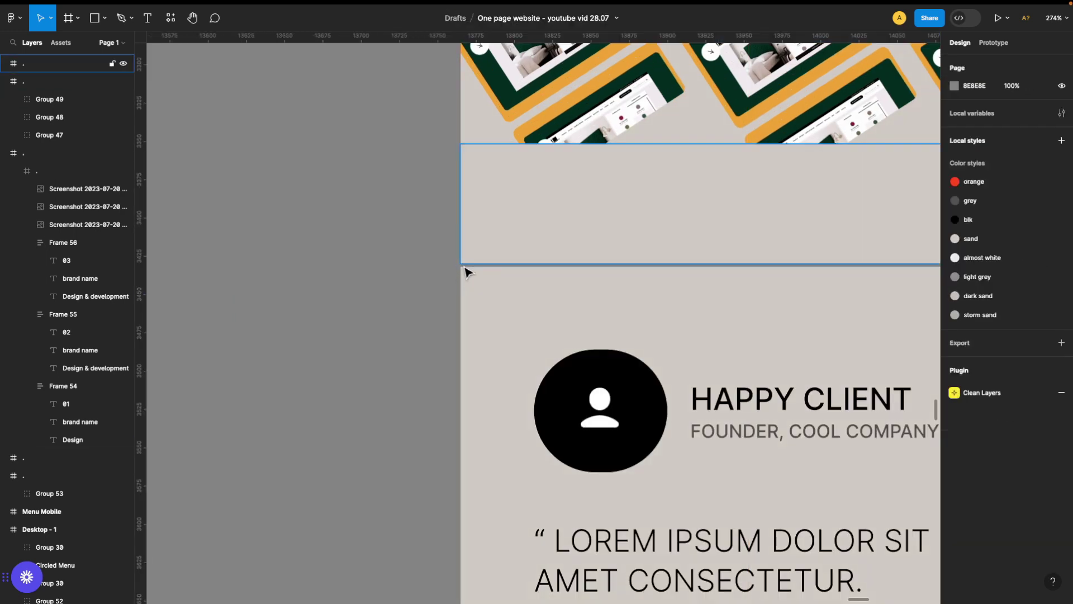
{"action": "left_click", "coordinate": [418, 304]}
Step: Move the empty spacer frame lower in the mobile column
{"action": "scroll", "coordinate": [418, 304], "scroll_direction": "down", "scroll_amount": 10}
{"action": "scroll", "coordinate": [643, 449], "scroll_direction": "down", "scroll_amount": 3}
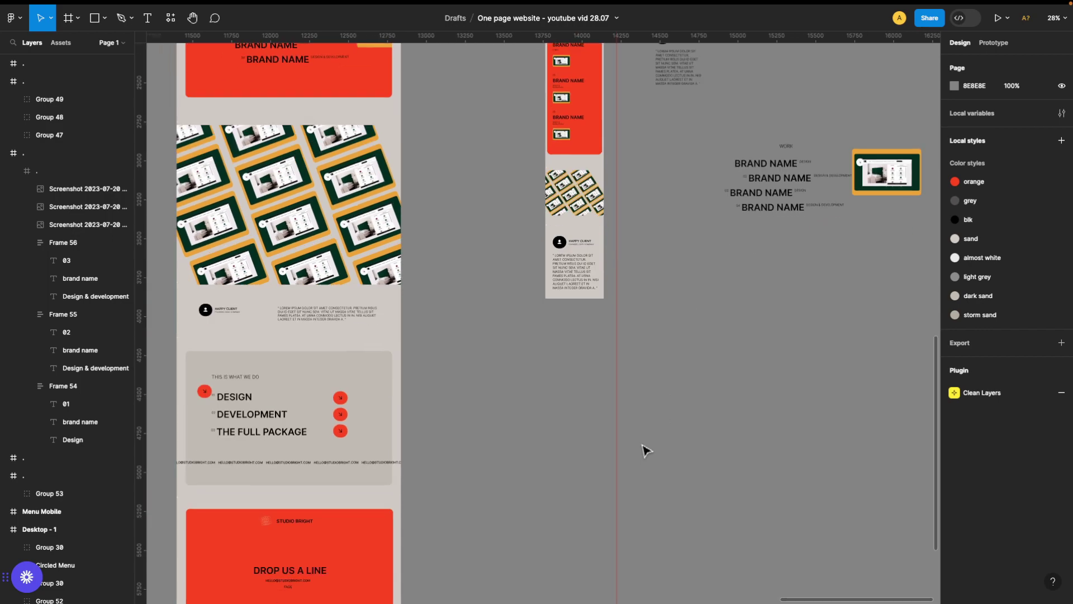
{"action": "scroll", "coordinate": [643, 448], "scroll_direction": "down", "scroll_amount": 3}
{"action": "scroll", "coordinate": [645, 450], "scroll_direction": "up", "scroll_amount": 5}
{"action": "scroll", "coordinate": [646, 450], "scroll_direction": "right", "scroll_amount": 2}
{"action": "scroll", "coordinate": [754, 321], "scroll_direction": "up", "scroll_amount": 5}
{"action": "scroll", "coordinate": [755, 321], "scroll_direction": "up", "scroll_amount": 3}
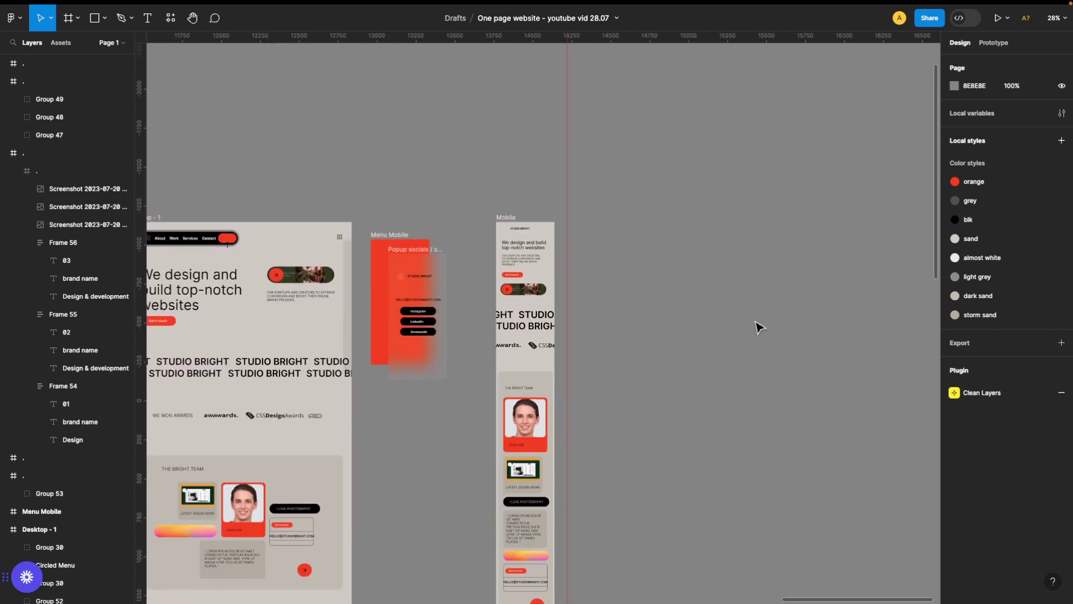
{"action": "scroll", "coordinate": [754, 321], "scroll_direction": "down", "scroll_amount": 15}
{"action": "scroll", "coordinate": [752, 319], "scroll_direction": "up", "scroll_amount": 5}
{"action": "left_click", "coordinate": [577, 265]}
{"action": "scroll", "coordinate": [577, 267], "scroll_direction": "up", "scroll_amount": 5}
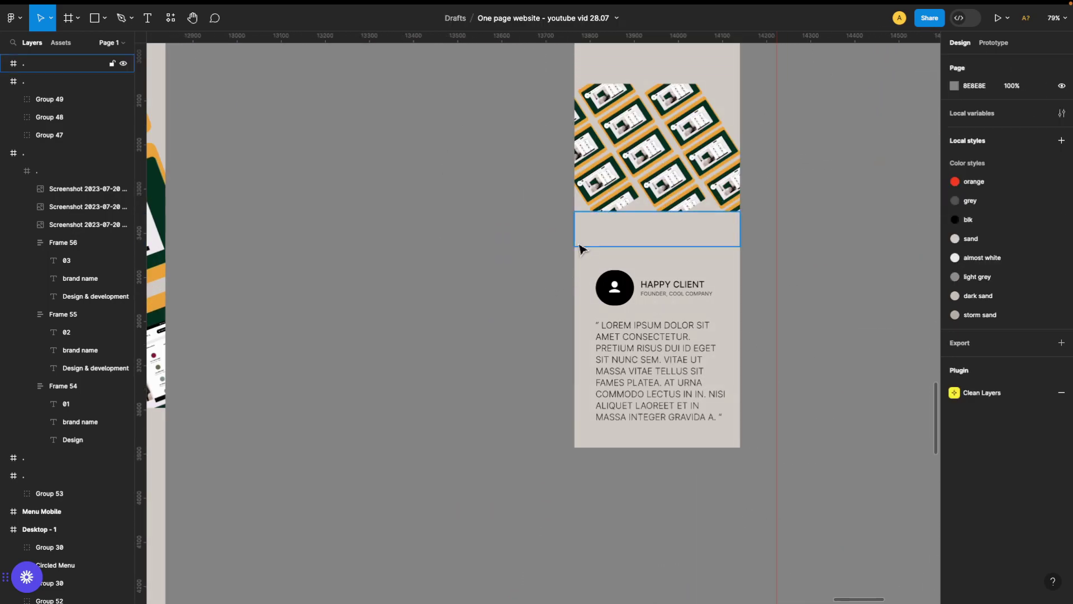
{"action": "mouse_move", "coordinate": [613, 240]}
{"action": "left_mouse_down"}
{"action": "mouse_move", "coordinate": [762, 239]}
{"action": "mouse_move", "coordinate": [575, 472]}
{"action": "left_mouse_up"}
{"action": "scroll", "coordinate": [678, 263], "scroll_direction": "up", "scroll_amount": 5}
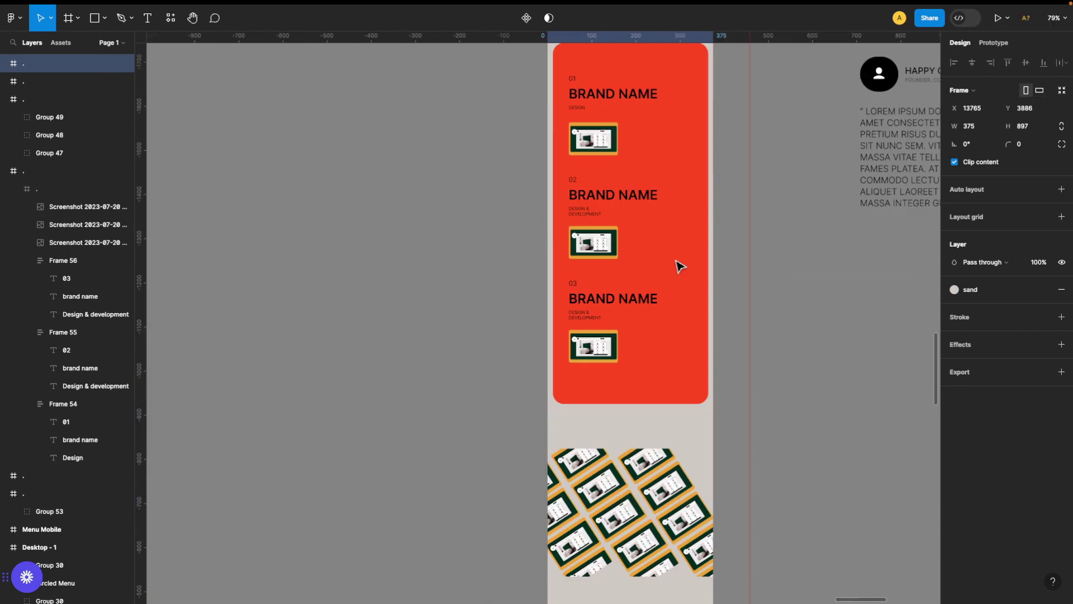
{"action": "scroll", "coordinate": [662, 257], "scroll_direction": "up", "scroll_amount": 5}
Step: Retype THE BRIGHT TEAM heading as THIS IS WHAT WE DO
{"action": "scroll", "coordinate": [728, 347], "scroll_direction": "left", "scroll_amount": 3}
{"action": "scroll", "coordinate": [791, 384], "scroll_direction": "down", "scroll_amount": 2}
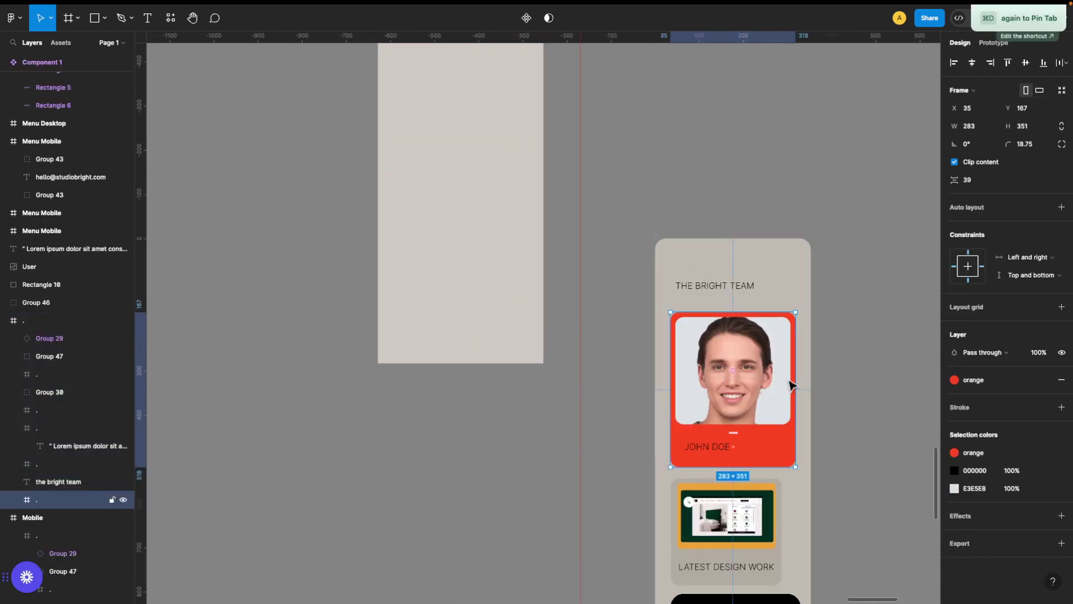
{"action": "scroll", "coordinate": [677, 353], "scroll_direction": "down", "scroll_amount": 8}
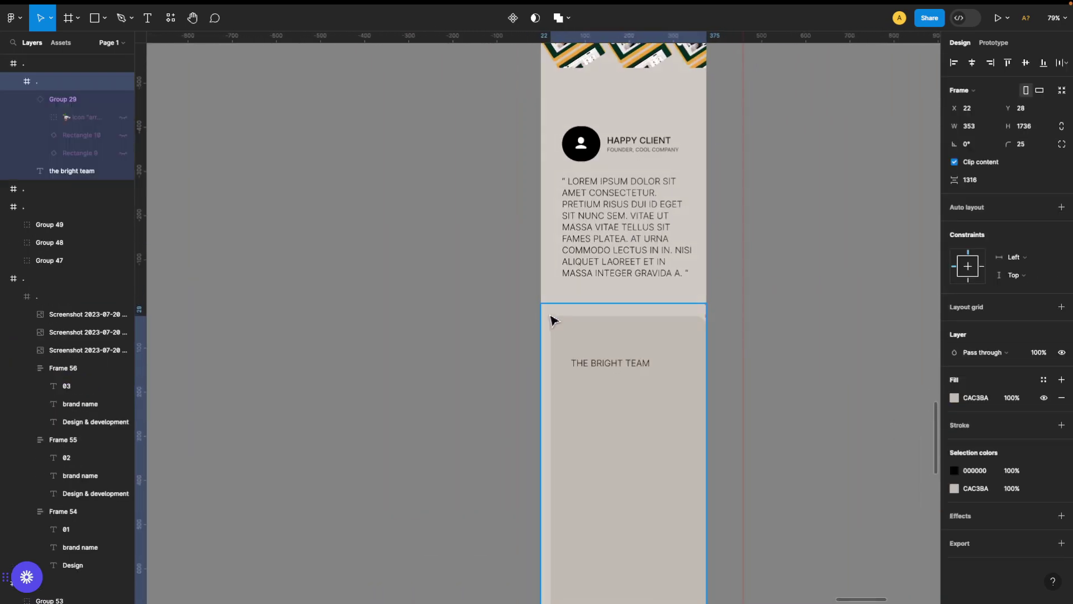
{"action": "double_click", "coordinate": [646, 364]}
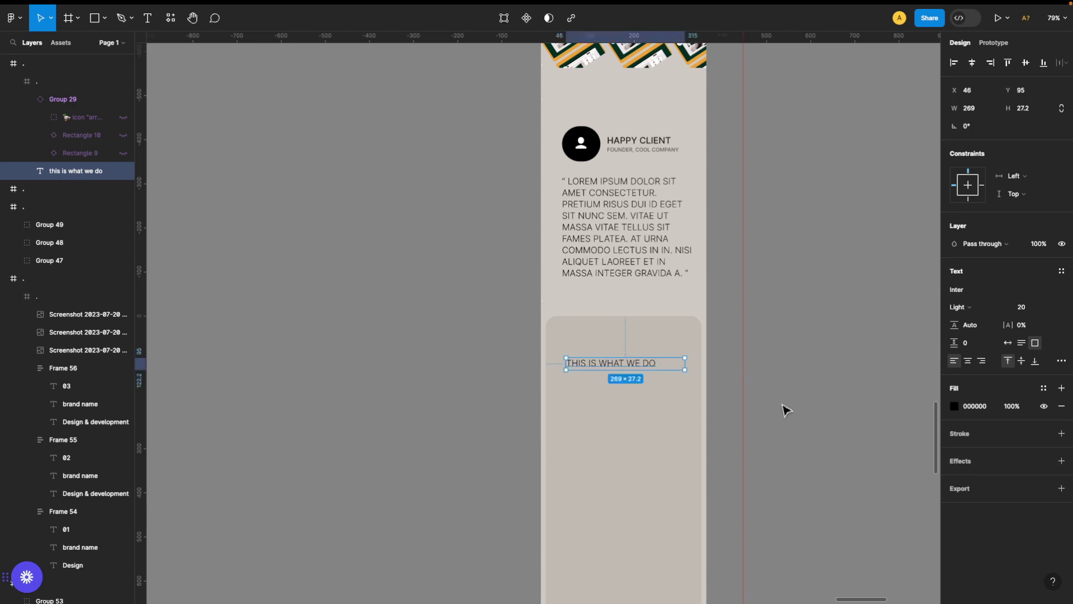
{"action": "scroll", "coordinate": [785, 411], "scroll_direction": "down", "scroll_amount": 2}
{"action": "scroll", "coordinate": [825, 328], "scroll_direction": "up", "scroll_amount": 5}
{"action": "scroll", "coordinate": [825, 329], "scroll_direction": "up", "scroll_amount": 5}
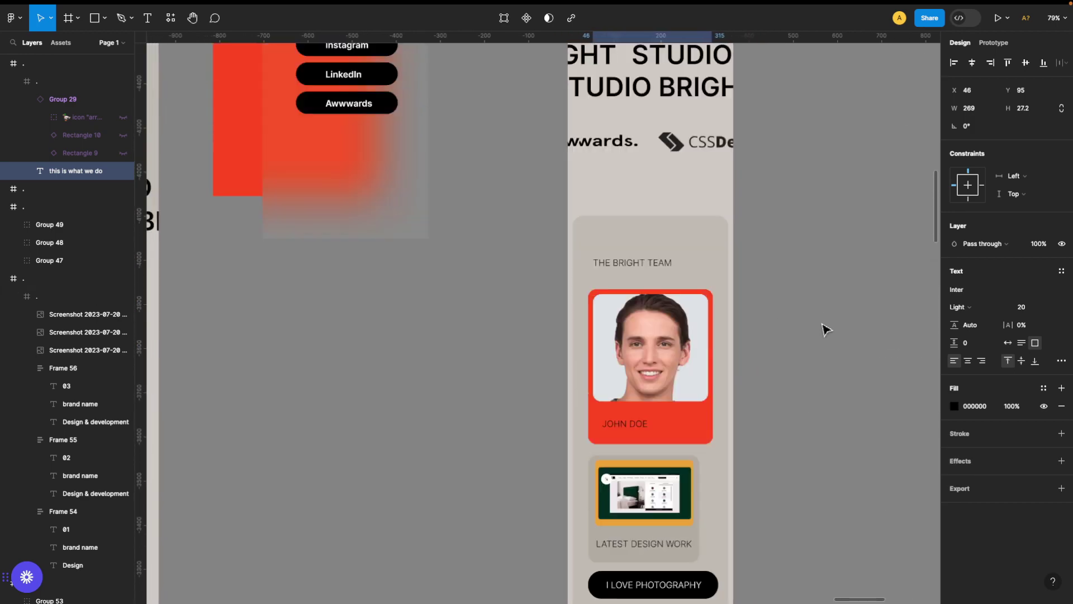
{"action": "scroll", "coordinate": [825, 329], "scroll_direction": "up", "scroll_amount": 5}
{"action": "left_click", "coordinate": [523, 67]}
Step: Duplicate the desktop Design, Development, The Full Package services list
{"action": "scroll", "coordinate": [876, 276], "scroll_direction": "down", "scroll_amount": 5}
{"action": "scroll", "coordinate": [565, 515], "scroll_direction": "down", "scroll_amount": 5}
{"action": "scroll", "coordinate": [565, 515], "scroll_direction": "right", "scroll_amount": 5}
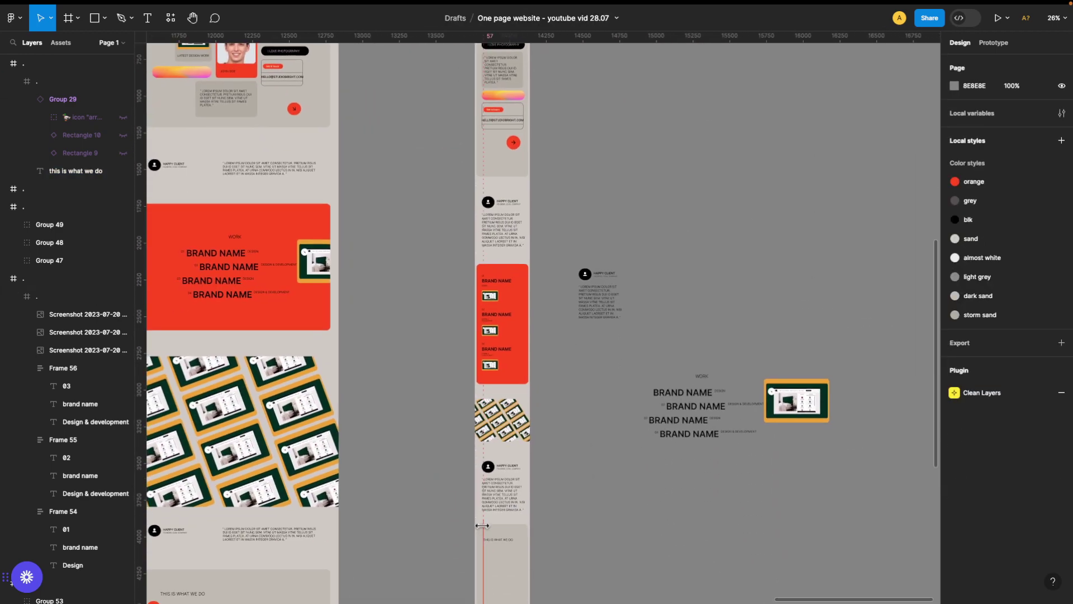
{"action": "scroll", "coordinate": [499, 469], "scroll_direction": "down", "scroll_amount": 4}
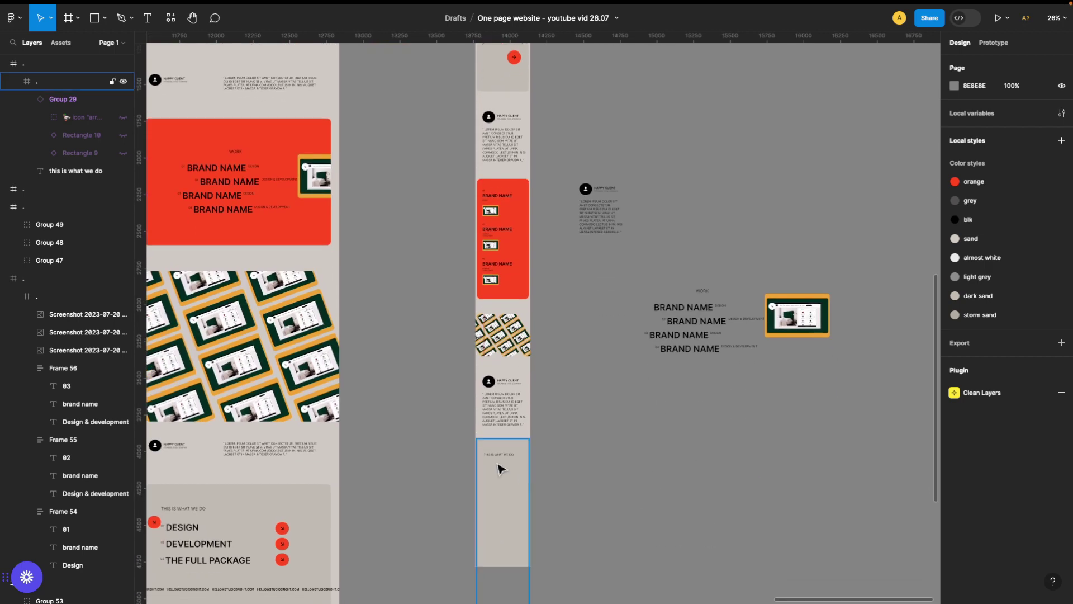
{"action": "scroll", "coordinate": [484, 312], "scroll_direction": "up", "scroll_amount": 3, "text": "ctrl"}
{"action": "scroll", "coordinate": [477, 475], "scroll_direction": "down", "scroll_amount": 3}
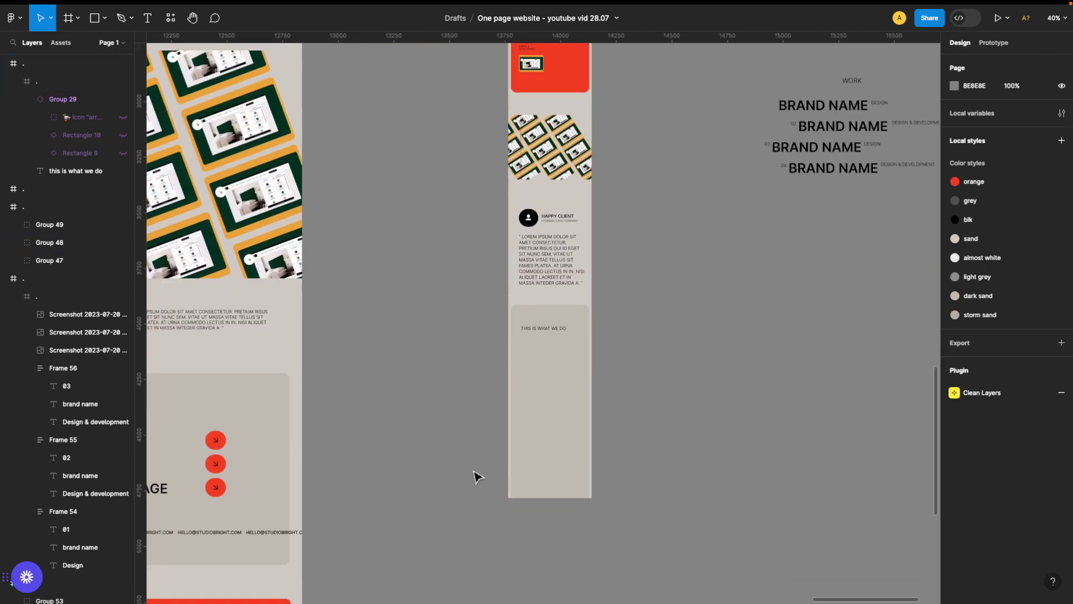
{"action": "scroll", "coordinate": [476, 474], "scroll_direction": "left", "scroll_amount": 4}
{"action": "left_click", "coordinate": [302, 424]}
{"action": "key", "text": "ctrl+d"}
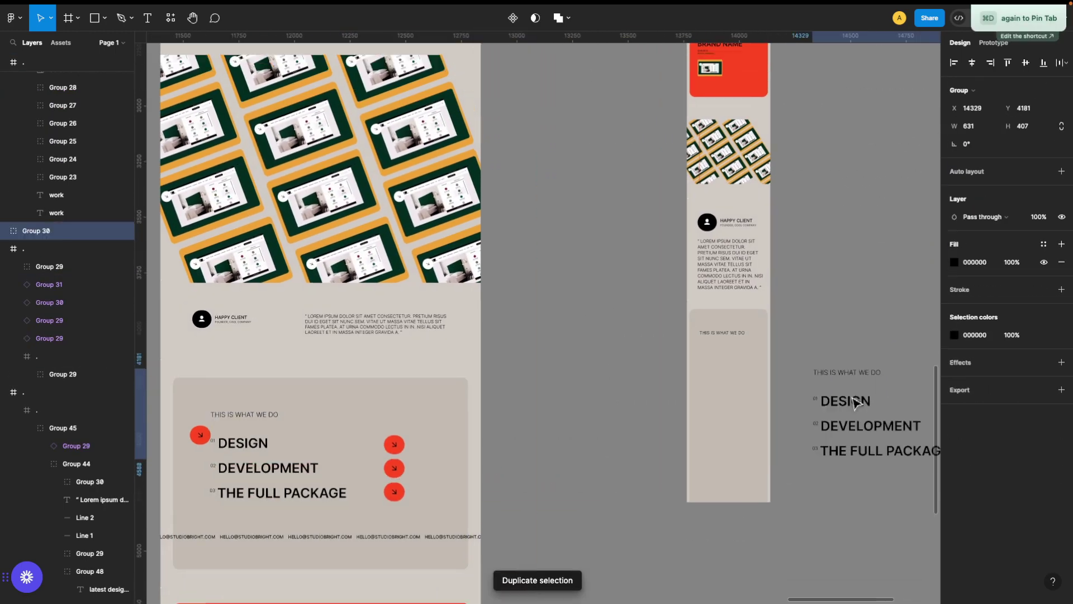
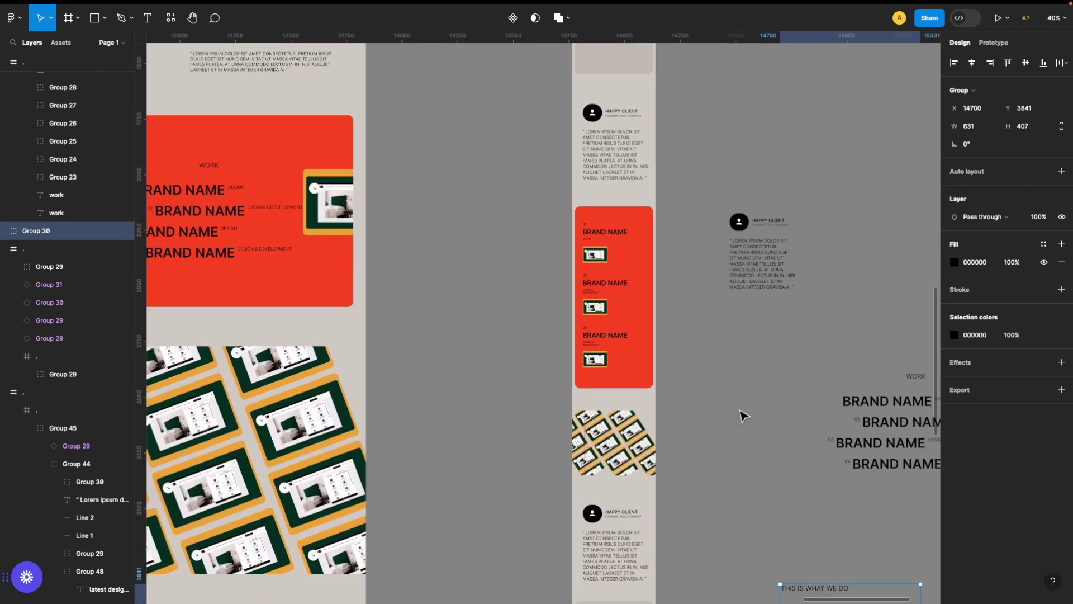
Step: Move the DESIGN text into the mobile 'what we do' card under THIS IS WHAT WE DO
{"action": "key", "text": "ctrl+z"}
{"action": "double_click", "coordinate": [721, 384]}
{"action": "left_click_drag", "start_coordinate": [724, 383], "coordinate": [528, 413]}
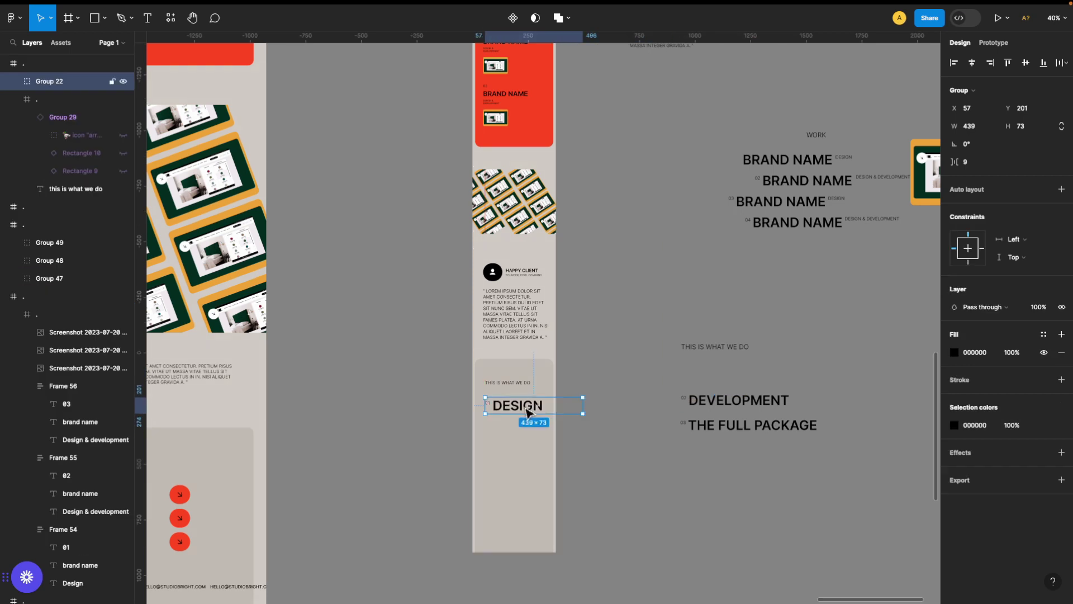
{"action": "double_click", "coordinate": [528, 412]}
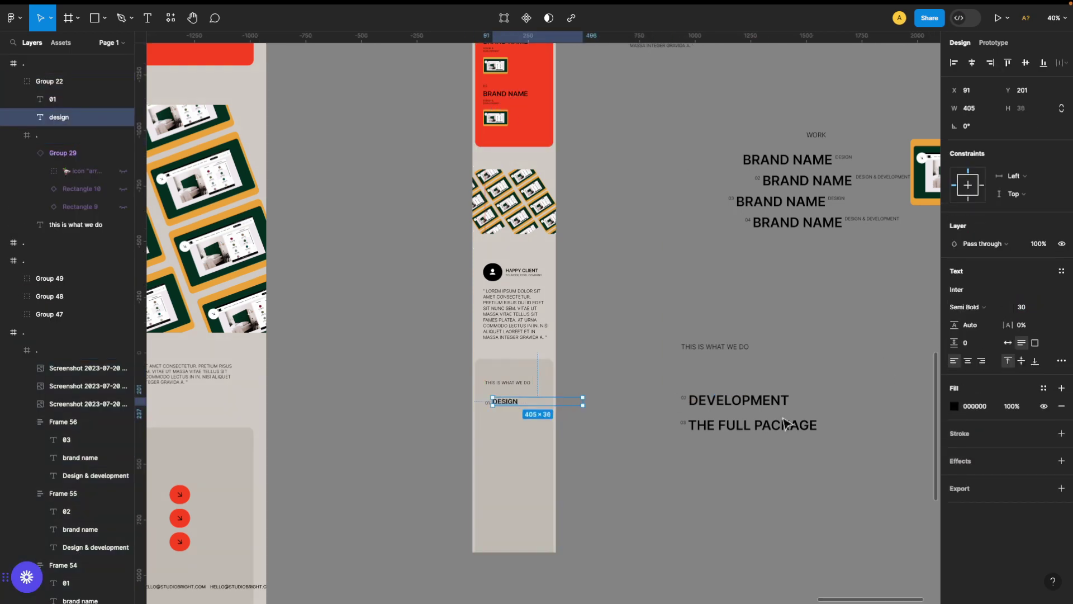
{"action": "left_click", "coordinate": [592, 427]}
{"action": "scroll", "coordinate": [592, 427], "scroll_direction": "up", "scroll_amount": 1}
{"action": "left_click", "coordinate": [512, 411]}
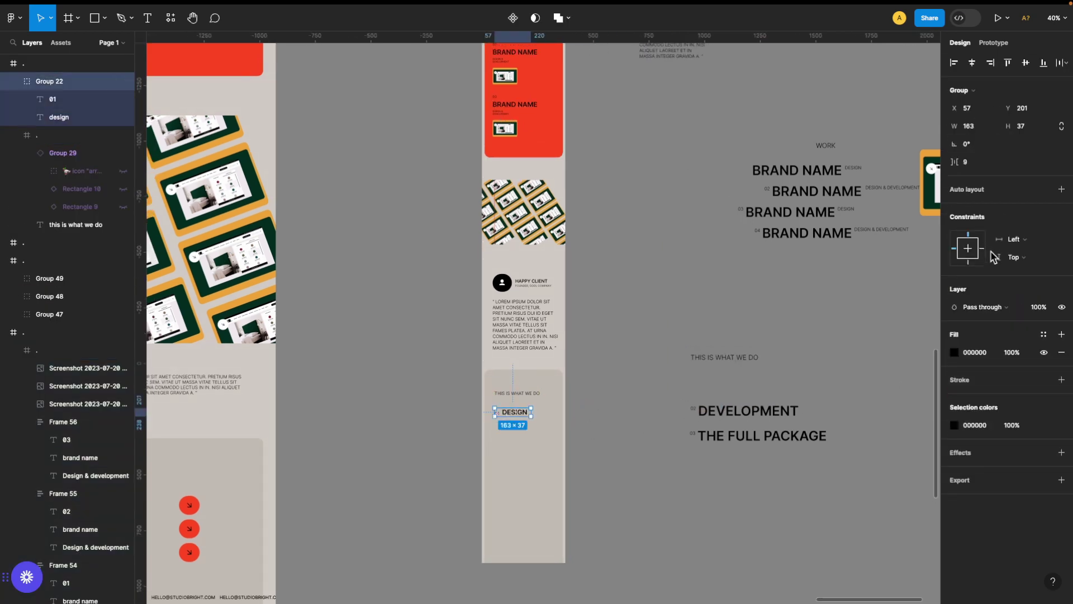
Step: Match the 01 number to the desktop work-list style and duplicate the 01 DESIGN item
{"action": "scroll", "coordinate": [513, 466], "scroll_direction": "up", "scroll_amount": 2}
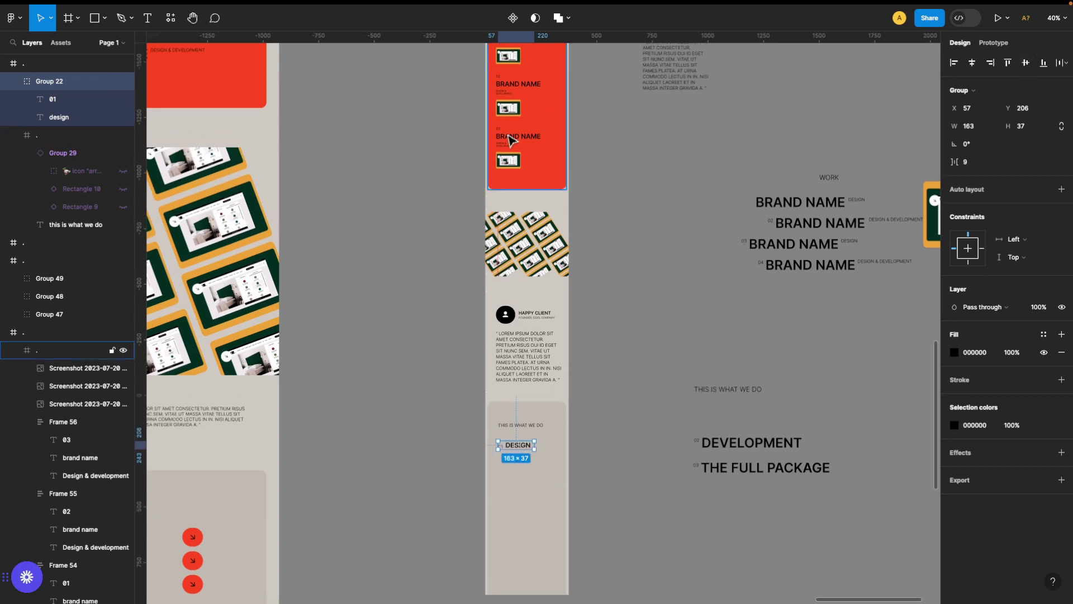
{"action": "scroll", "coordinate": [520, 151], "scroll_direction": "up", "scroll_amount": 5}
{"action": "left_click", "coordinate": [517, 130]}
{"action": "scroll", "coordinate": [474, 223], "scroll_direction": "down", "scroll_amount": 10}
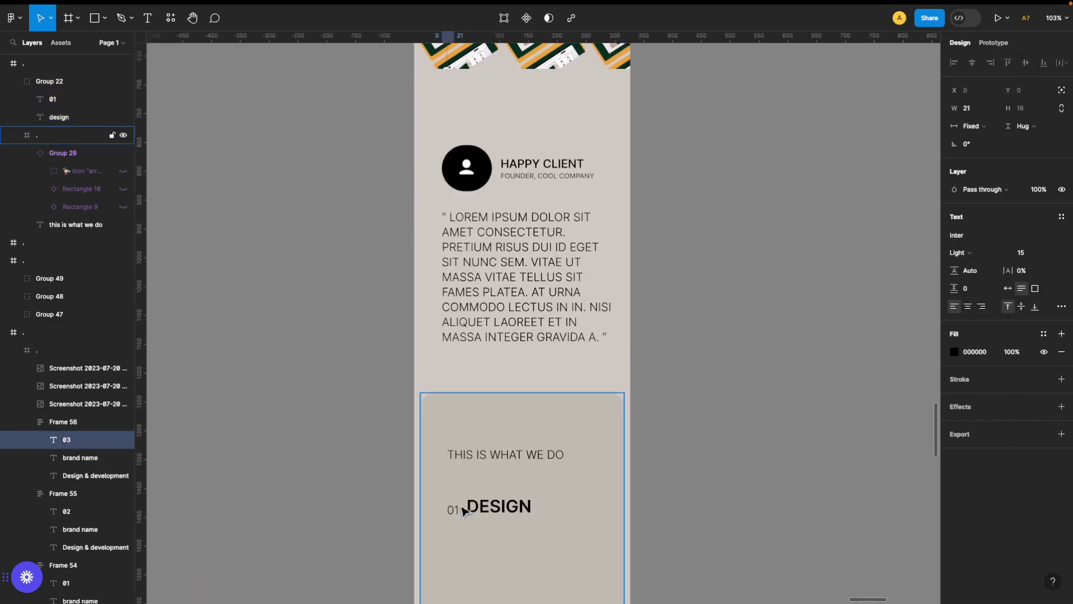
{"action": "left_click", "coordinate": [450, 509]}
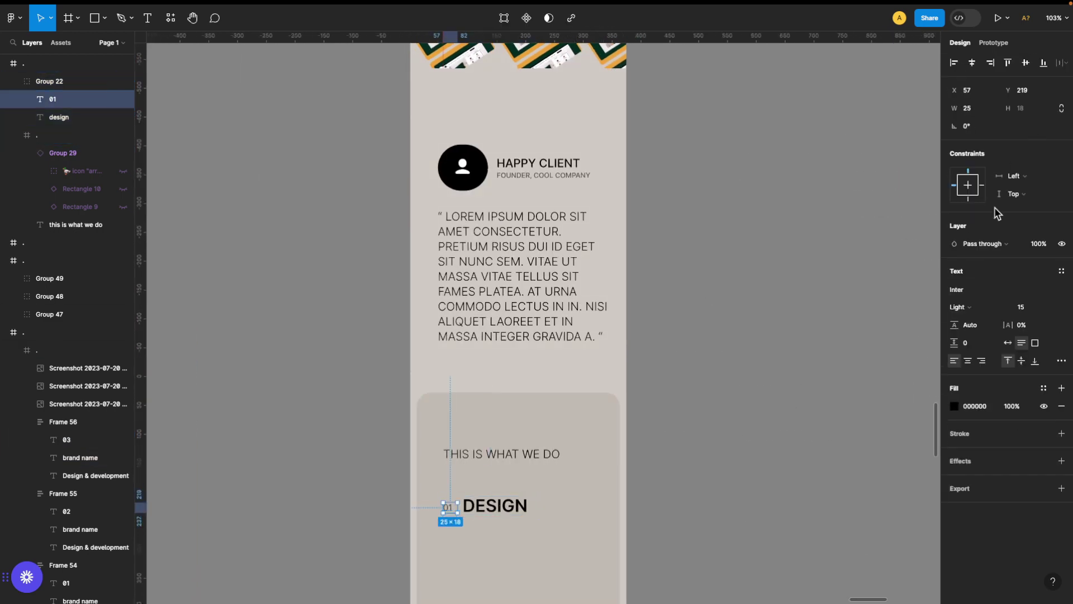
{"action": "left_click", "coordinate": [468, 509]}
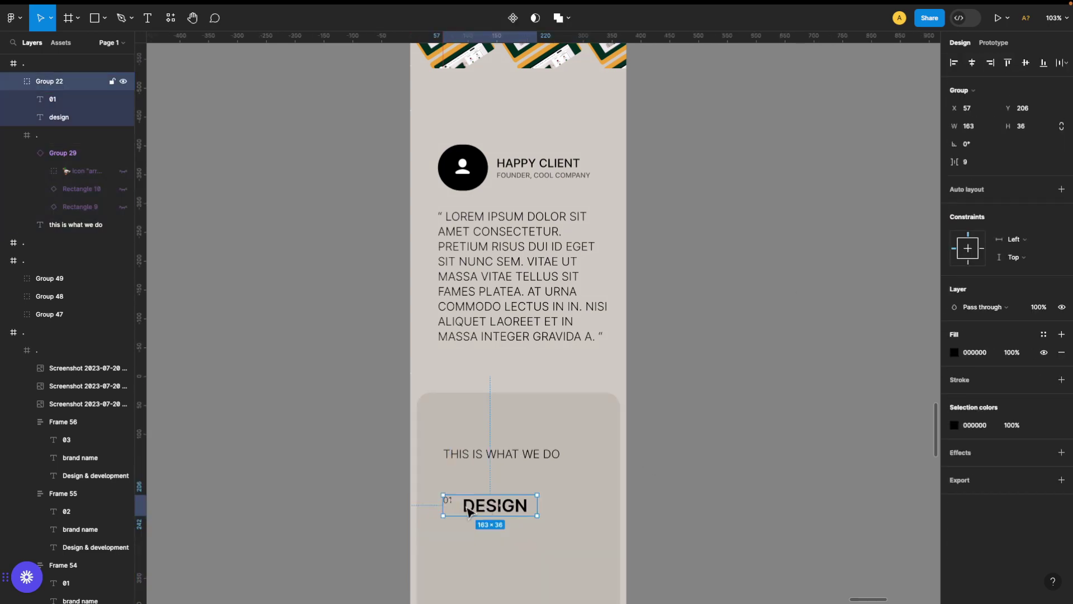
{"action": "scroll", "coordinate": [683, 532], "scroll_direction": "down", "scroll_amount": 1}
{"action": "scroll", "coordinate": [559, 392], "scroll_direction": "down", "scroll_amount": 3}
{"action": "left_click", "coordinate": [479, 343]}
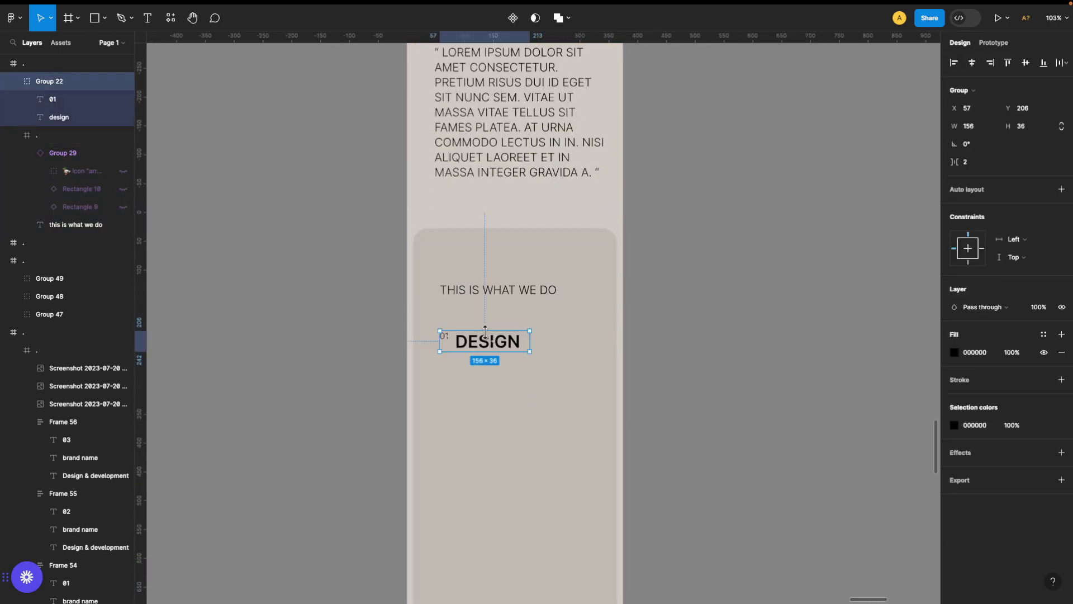
{"action": "key", "text": "ctrl+d"}
Step: Make the copy 02 DEVELOPMENT aligned under DESIGN, then duplicate it as THE FULL PACKAGE
{"action": "double_click", "coordinate": [512, 385]}
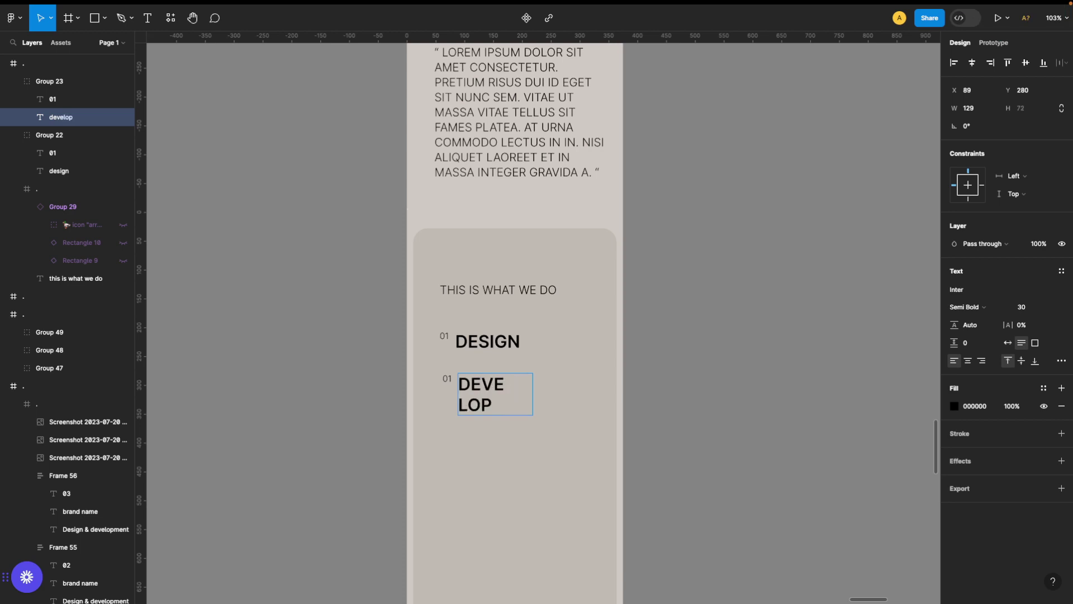
{"action": "left_click", "coordinate": [454, 382]}
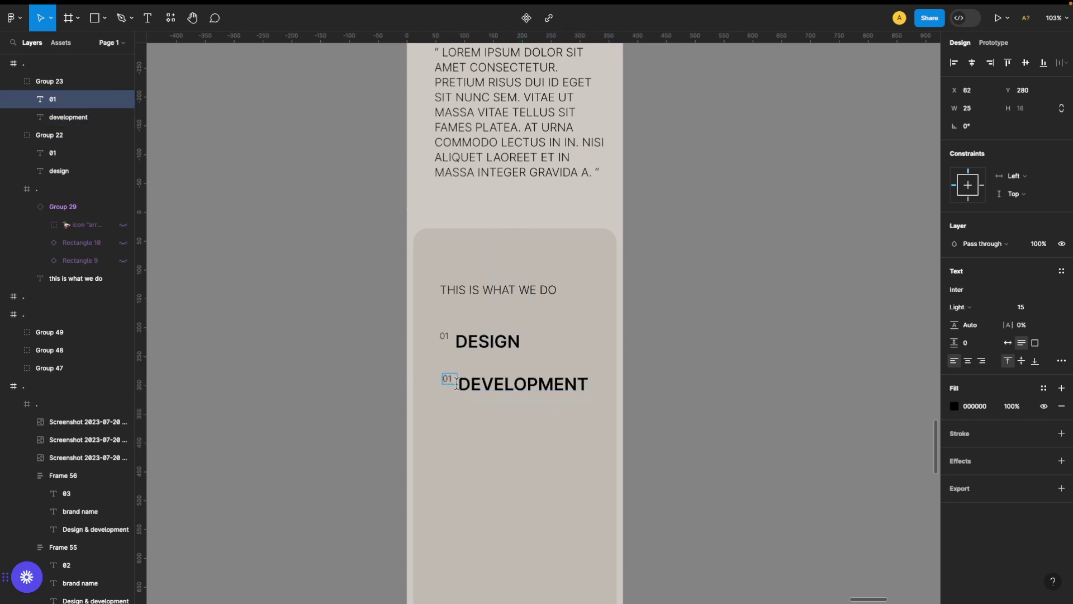
{"action": "left_click", "coordinate": [471, 428]}
{"action": "left_click_drag", "start_coordinate": [484, 389], "coordinate": [481, 390]}
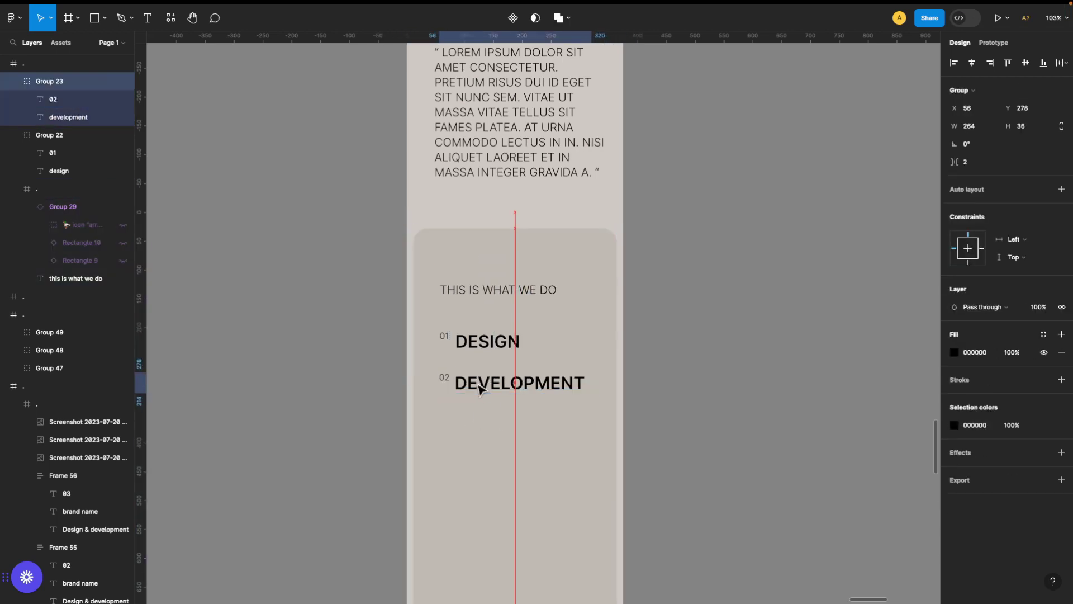
{"action": "key", "text": "ctrl+d"}
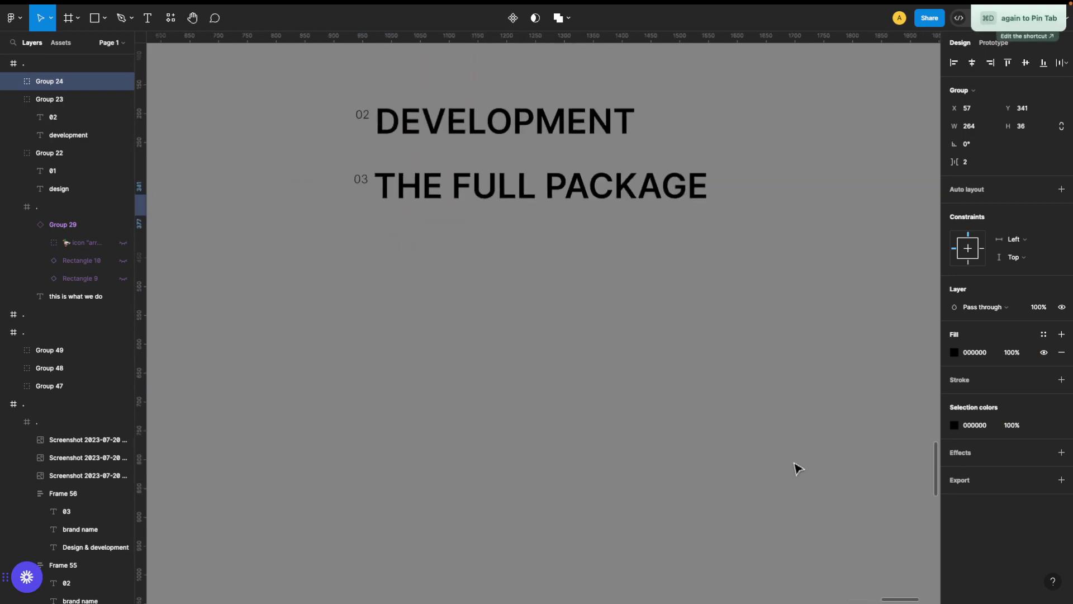
{"action": "double_click", "coordinate": [464, 347]}
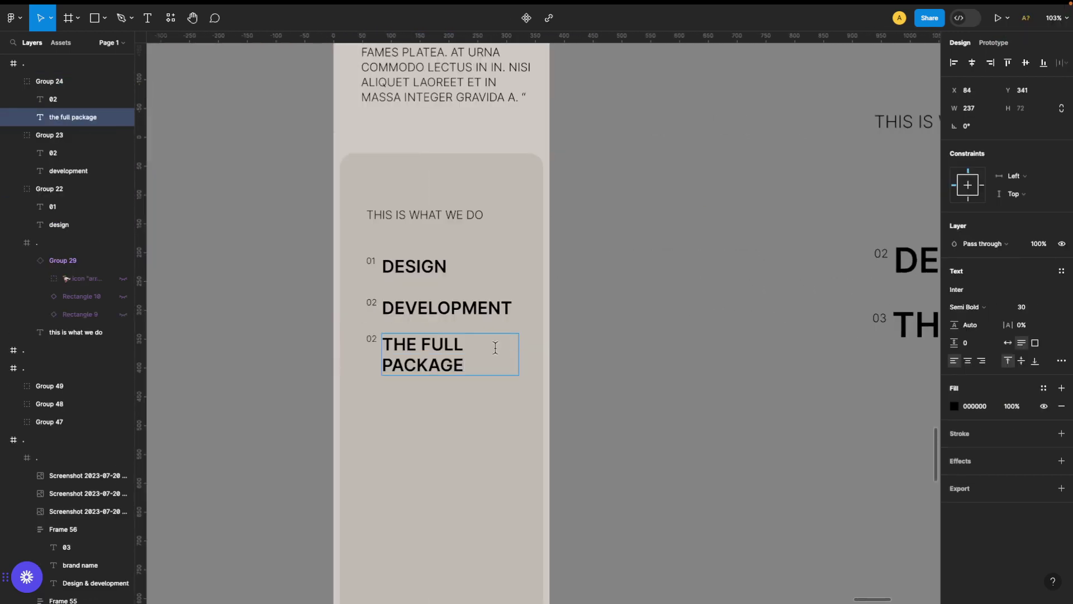
{"action": "scroll", "coordinate": [617, 344], "scroll_direction": "down", "scroll_amount": 5}
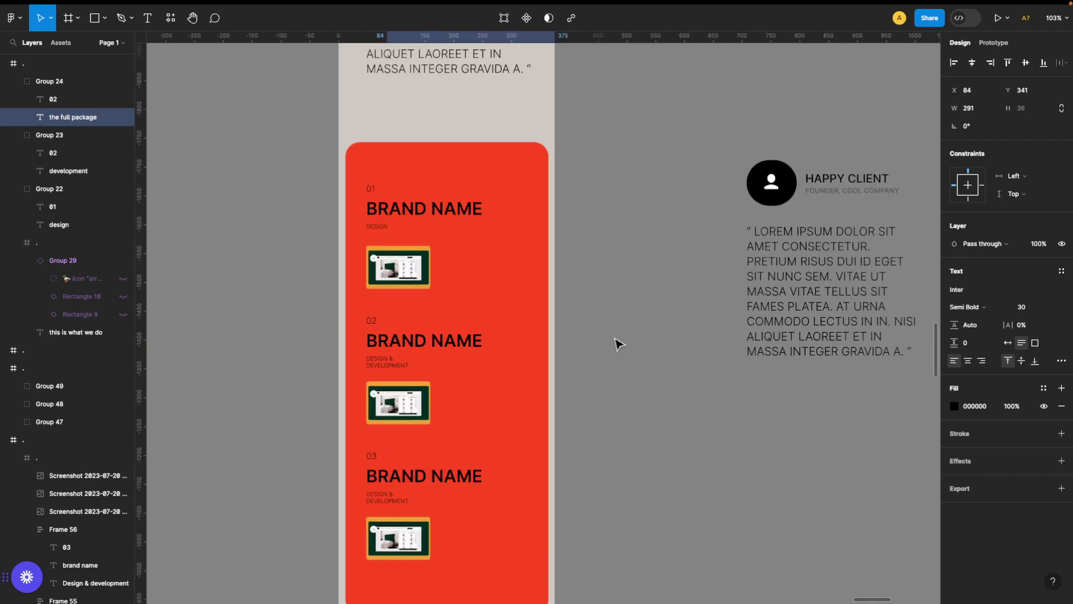
Step: Place the WORK heading at the top of the mobile red work card
{"action": "scroll", "coordinate": [299, 210], "scroll_direction": "right", "scroll_amount": 10}
{"action": "left_click", "coordinate": [293, 205]}
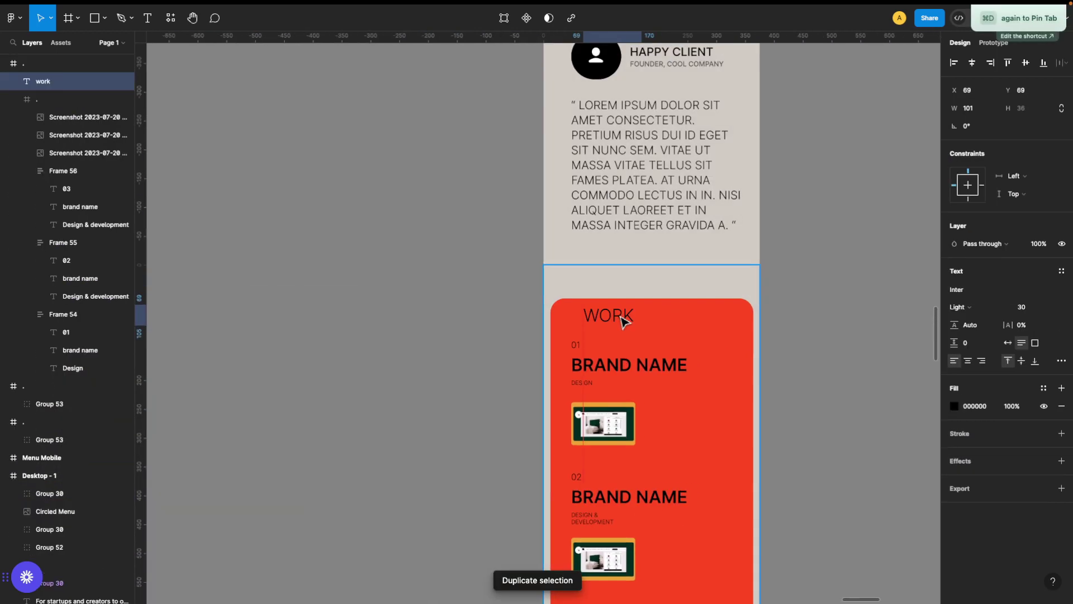
{"action": "scroll", "coordinate": [611, 318], "scroll_direction": "down", "scroll_amount": 6}
{"action": "scroll", "coordinate": [611, 458], "scroll_direction": "down", "scroll_amount": 2}
{"action": "left_click", "coordinate": [613, 362]}
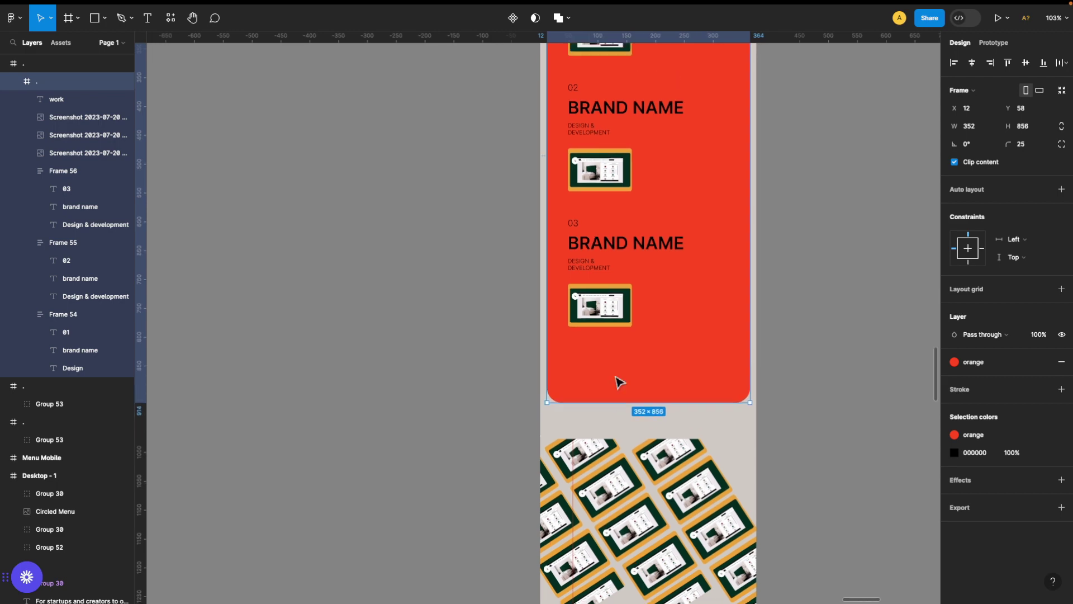
{"action": "scroll", "coordinate": [598, 279], "scroll_direction": "up", "scroll_amount": 5}
{"action": "left_click_drag", "start_coordinate": [575, 187], "coordinate": [660, 561]}
{"action": "scroll", "coordinate": [623, 407], "scroll_direction": "down", "scroll_amount": 2}
Step: Undo the accidental screenshot thumbnail shift and clear the selection
{"action": "key", "text": "ctrl+alt+t"}
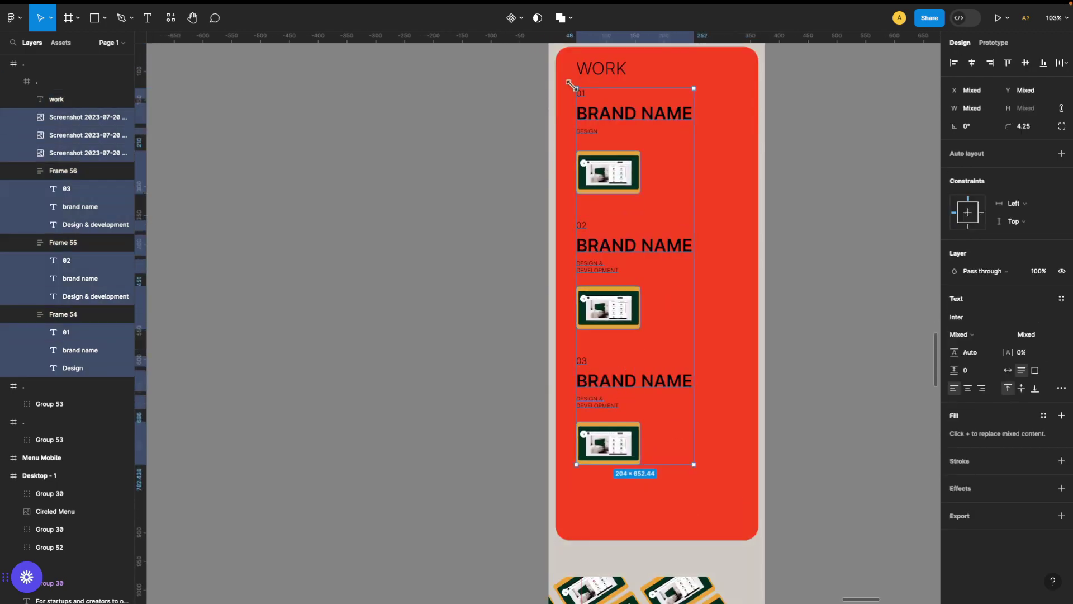
{"action": "key", "text": "ctrl+z"}
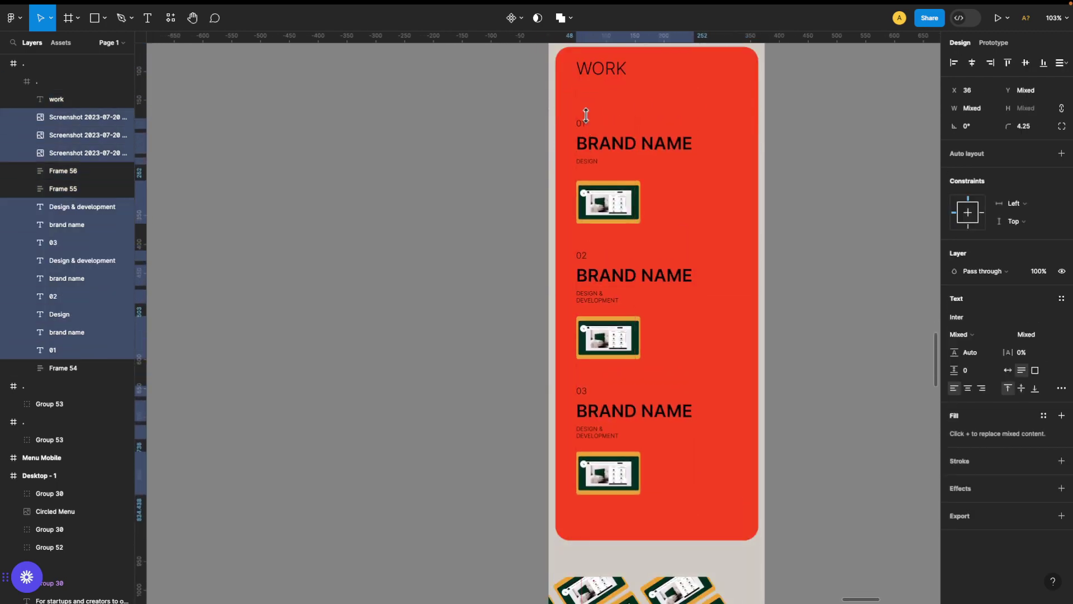
{"action": "key", "text": "ctrl+z"}
{"action": "key", "text": "ctrl+z"}
{"action": "left_click", "coordinate": [848, 145]}
{"action": "scroll", "coordinate": [844, 203], "scroll_direction": "down", "scroll_amount": 3}
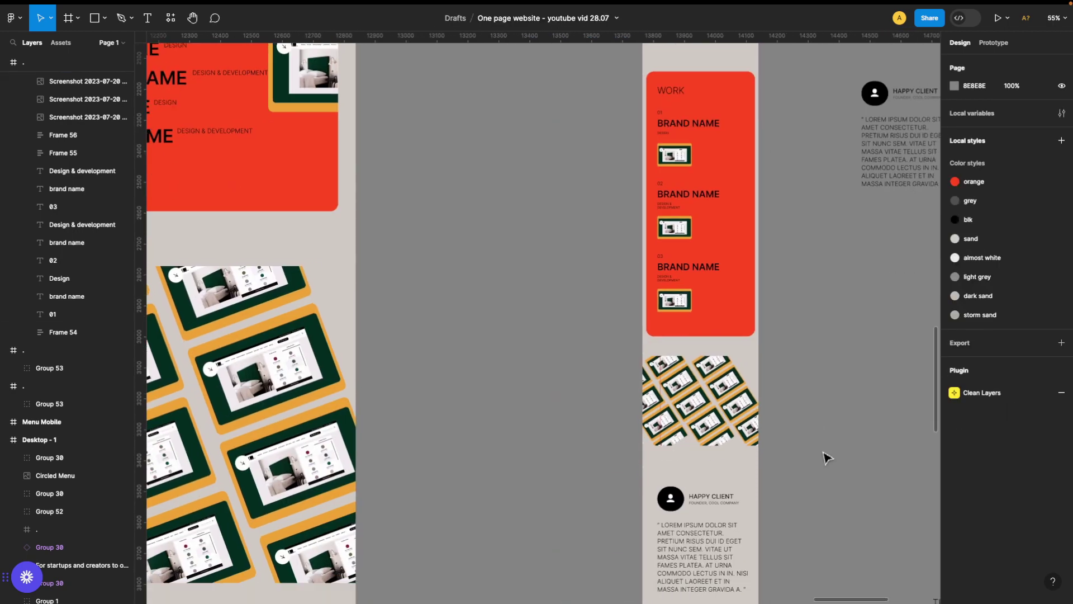
{"action": "scroll", "coordinate": [827, 455], "scroll_direction": "down", "scroll_amount": 5}
{"action": "scroll", "coordinate": [623, 259], "scroll_direction": "down", "scroll_amount": 3}
{"action": "scroll", "coordinate": [649, 337], "scroll_direction": "up", "scroll_amount": 2}
Step: Tighten the spacing of DESIGN, DEVELOPMENT and THE FULL PACKAGE in the mobile card
{"action": "scroll", "coordinate": [620, 374], "scroll_direction": "up", "scroll_amount": 5, "text": "ctrl"}
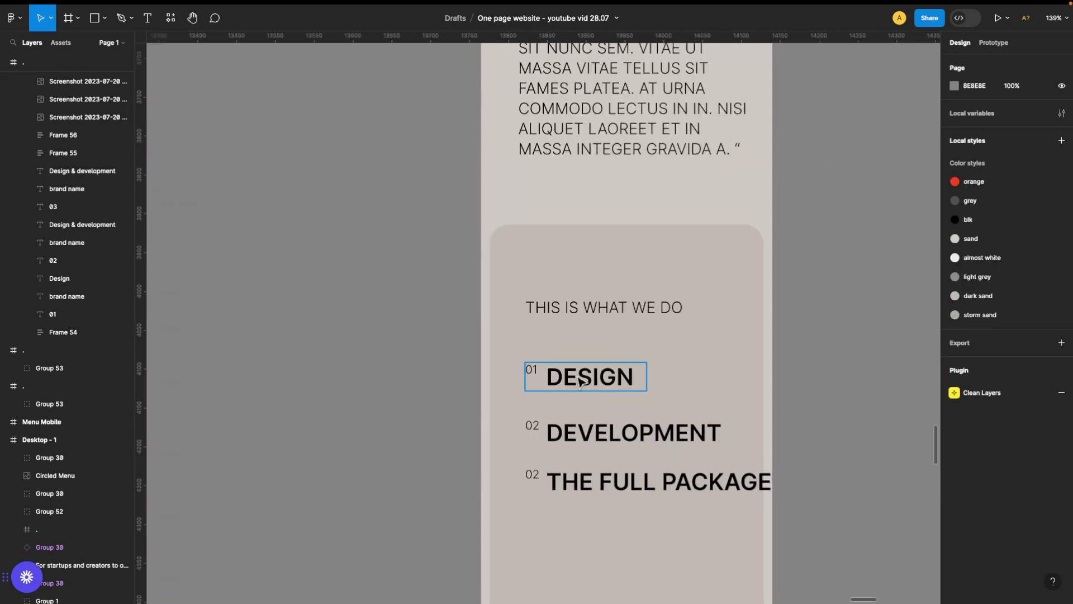
{"action": "left_click", "coordinate": [566, 311]}
{"action": "left_click_drag", "start_coordinate": [551, 289], "coordinate": [554, 291]}
{"action": "left_click", "coordinate": [575, 377]}
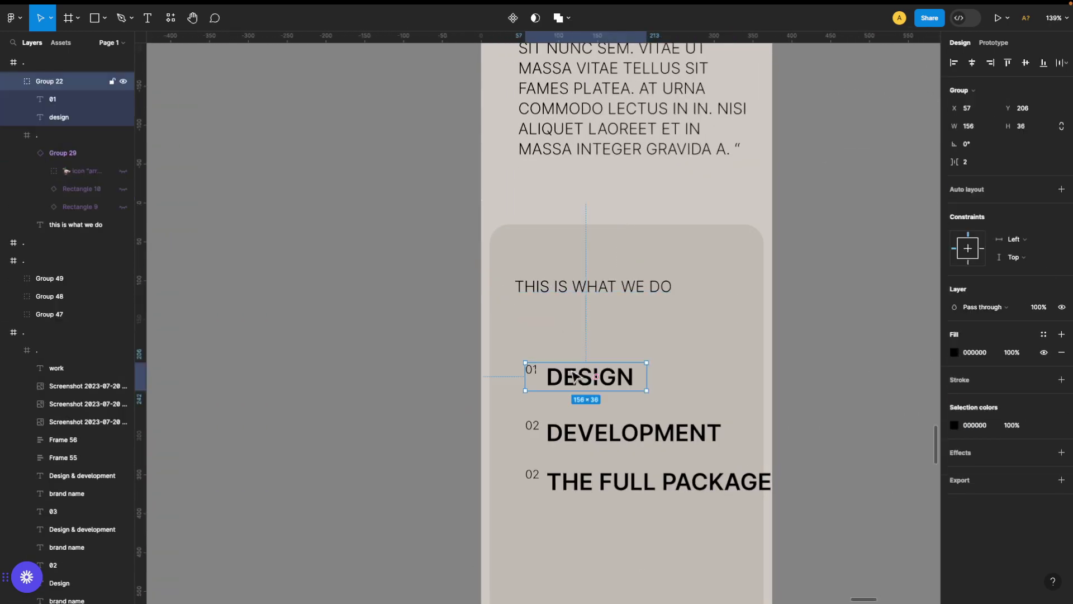
{"action": "left_click_drag", "start_coordinate": [566, 344], "coordinate": [566, 350]}
{"action": "left_click_drag", "start_coordinate": [594, 432], "coordinate": [587, 404]}
{"action": "left_click_drag", "start_coordinate": [540, 481], "coordinate": [528, 450]}
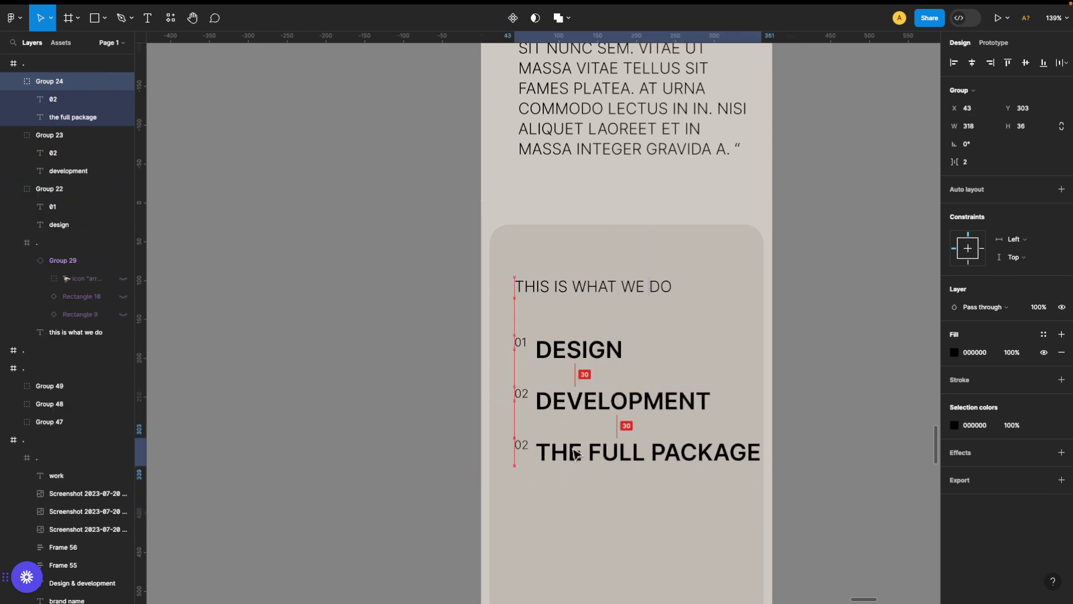
{"action": "left_click", "coordinate": [528, 450]}
{"action": "type", "text": "03"}
Step: Set the 01–03 'what we do' list entries to font size 25
{"action": "double_click", "coordinate": [742, 452]}
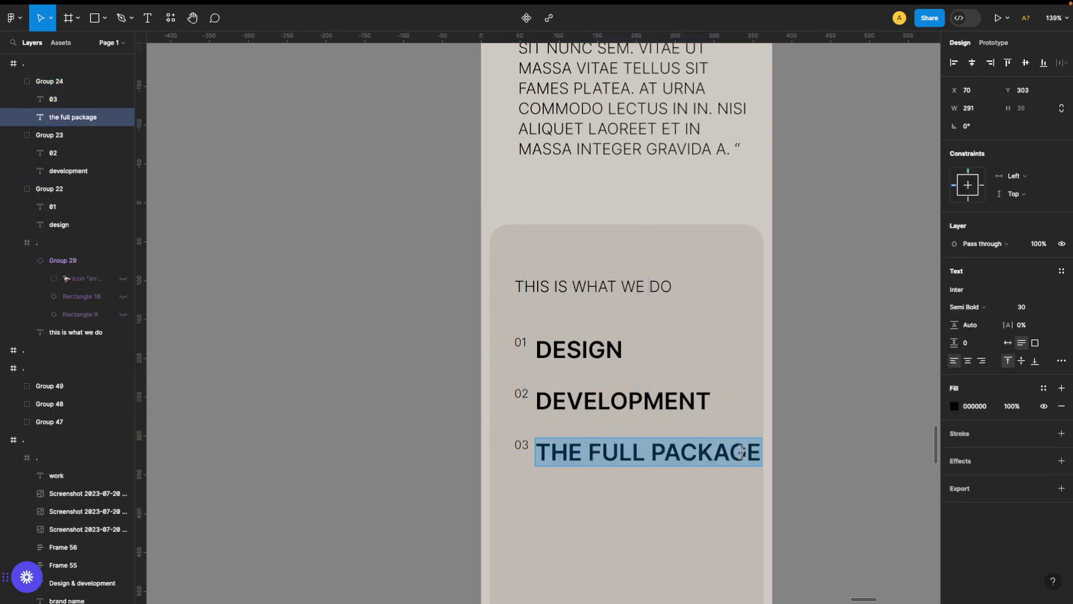
{"action": "double_click", "coordinate": [704, 404]}
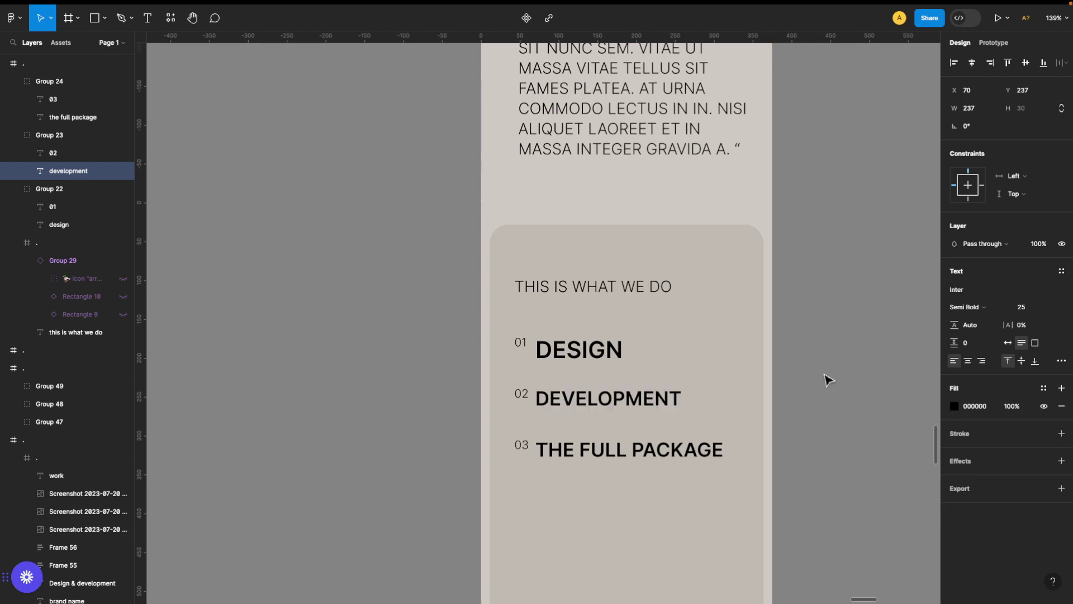
{"action": "double_click", "coordinate": [578, 349]}
{"action": "left_click", "coordinate": [1021, 309]}
{"action": "scroll", "coordinate": [852, 373], "scroll_direction": "down", "scroll_amount": 10}
Step: Resize the second BRAND NAME text, undoing the oversized font size
{"action": "double_click", "coordinate": [655, 360]}
{"action": "left_click", "coordinate": [1021, 307]}
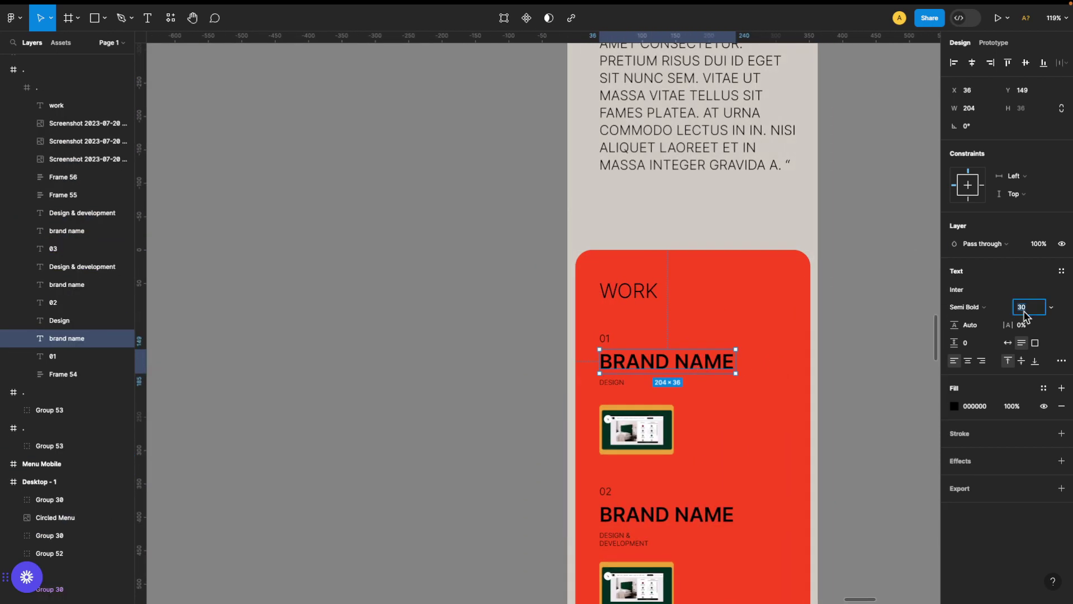
{"action": "double_click", "coordinate": [683, 517]}
{"action": "key", "text": "ctrl+z"}
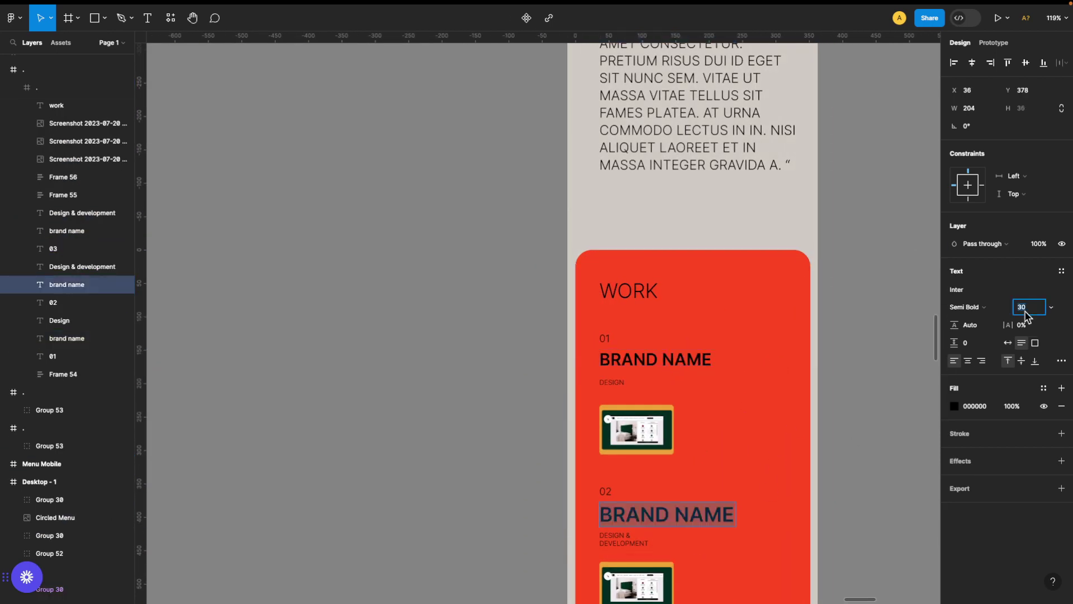
{"action": "scroll", "coordinate": [780, 499], "scroll_direction": "down", "scroll_amount": 3}
{"action": "key", "text": "Escape"}
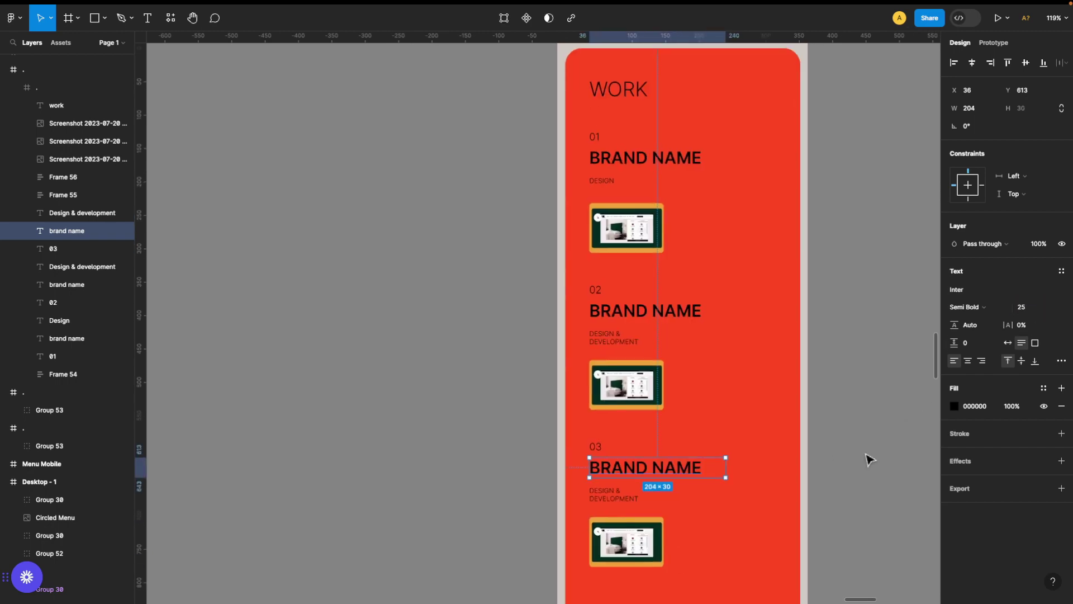
{"action": "scroll", "coordinate": [867, 455], "scroll_direction": "down", "scroll_amount": 5}
Step: Copy the desktop red arrow button beside DESIGN and DEVELOPMENT in the mobile card
{"action": "scroll", "coordinate": [867, 455], "scroll_direction": "right", "scroll_amount": 3}
{"action": "left_click", "coordinate": [274, 490]}
{"action": "key", "text": "ctrl+d"}
{"action": "left_click_drag", "start_coordinate": [274, 491], "coordinate": [755, 395]}
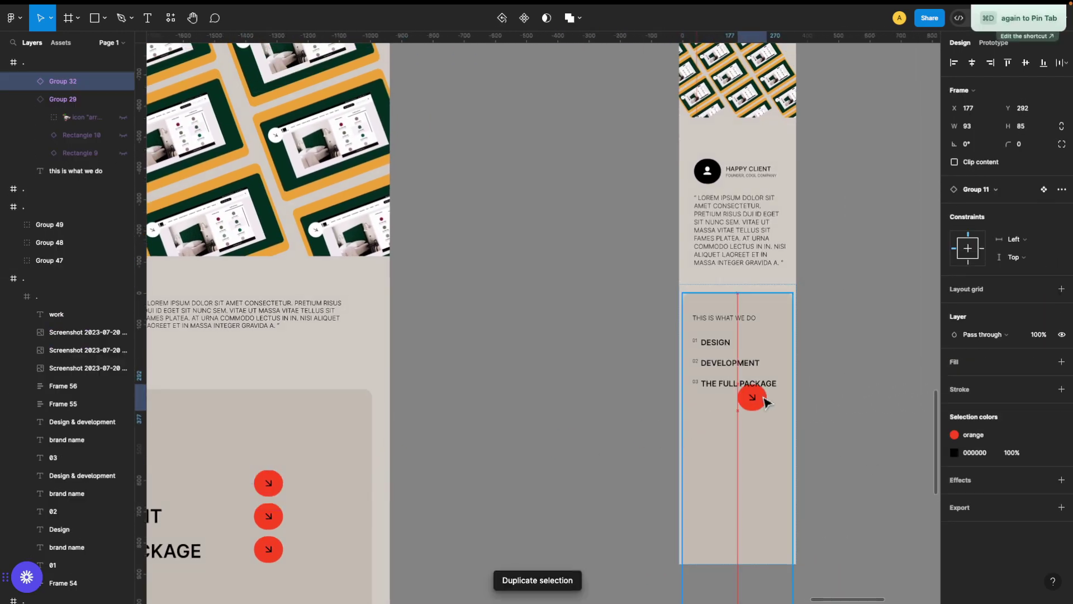
{"action": "scroll", "coordinate": [760, 392], "scroll_direction": "up", "scroll_amount": 5, "text": "ctrl"}
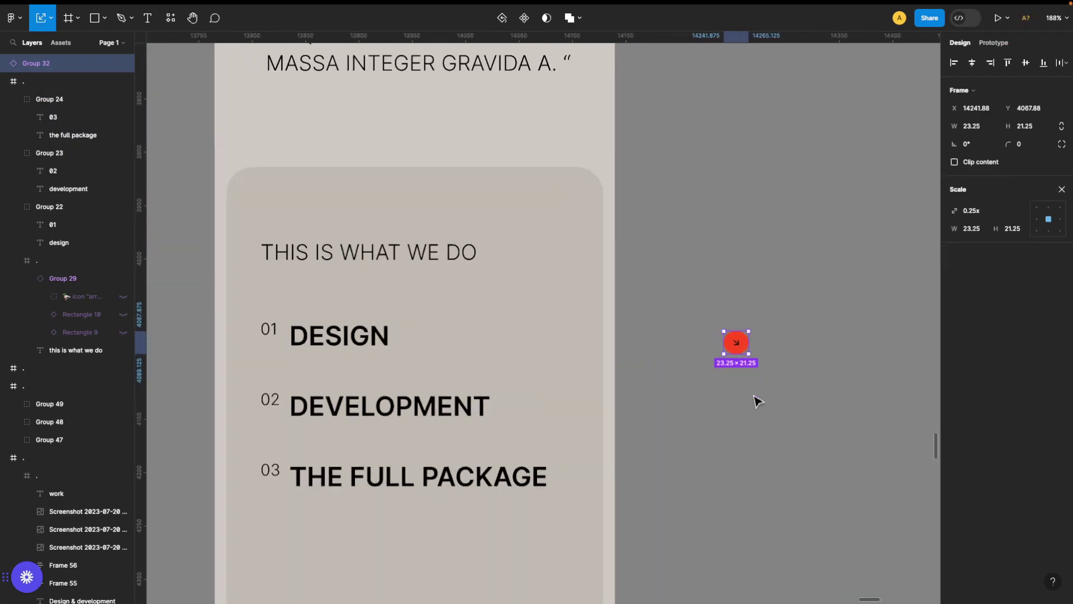
{"action": "left_click_drag", "start_coordinate": [742, 351], "coordinate": [545, 338]}
{"action": "key", "text": "ctrl+d"}
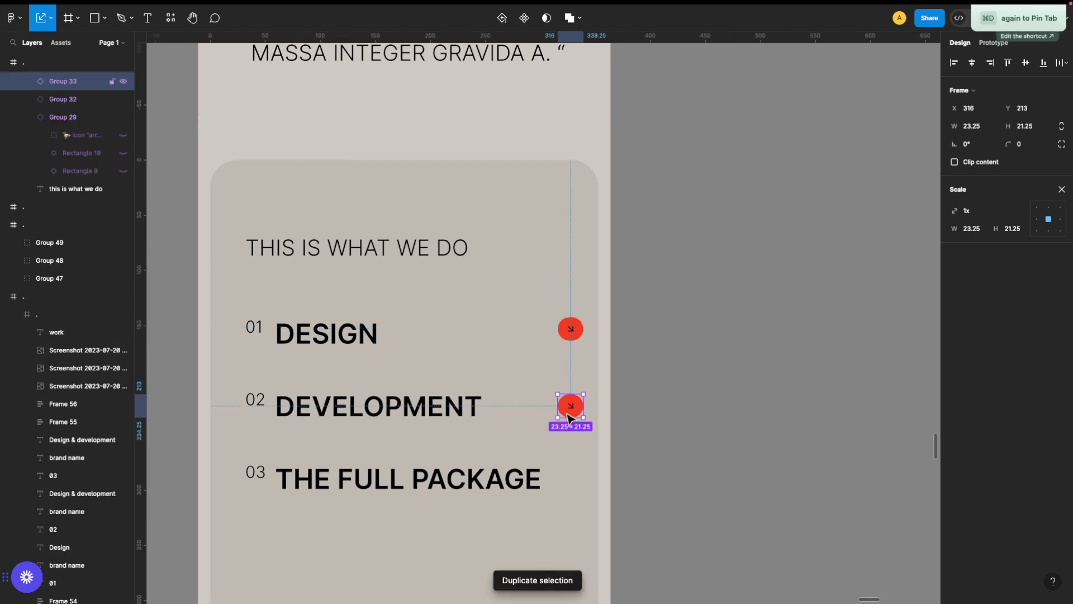
{"action": "left_click_drag", "start_coordinate": [569, 418], "coordinate": [570, 480]}
Step: Nudge the three list rows with their arrows slightly left
{"action": "left_click", "coordinate": [570, 329], "text": "shift"}
{"action": "left_click", "coordinate": [570, 405], "text": "shift"}
{"action": "left_click", "coordinate": [752, 435]}
{"action": "scroll", "coordinate": [752, 435], "scroll_direction": "down", "scroll_amount": 4, "text": "ctrl"}
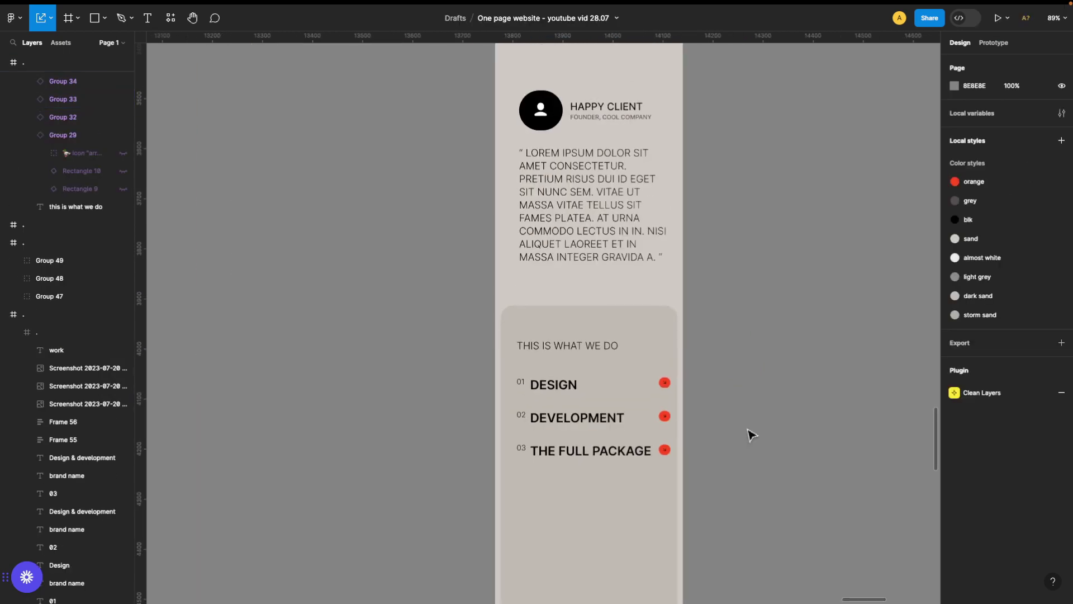
{"action": "scroll", "coordinate": [752, 435], "scroll_direction": "right", "scroll_amount": 2}
{"action": "mouse_move", "coordinate": [491, 363]}
{"action": "left_mouse_down"}
{"action": "mouse_move", "coordinate": [628, 436]}
{"action": "mouse_move", "coordinate": [603, 455]}
{"action": "left_mouse_up"}
{"action": "left_click", "coordinate": [725, 460]}
Step: Check the arrows beside THE FULL PACKAGE, DEVELOPMENT and DESIGN
{"action": "scroll", "coordinate": [725, 460], "scroll_direction": "up", "scroll_amount": 5, "text": "ctrl"}
{"action": "left_click", "coordinate": [547, 439]}
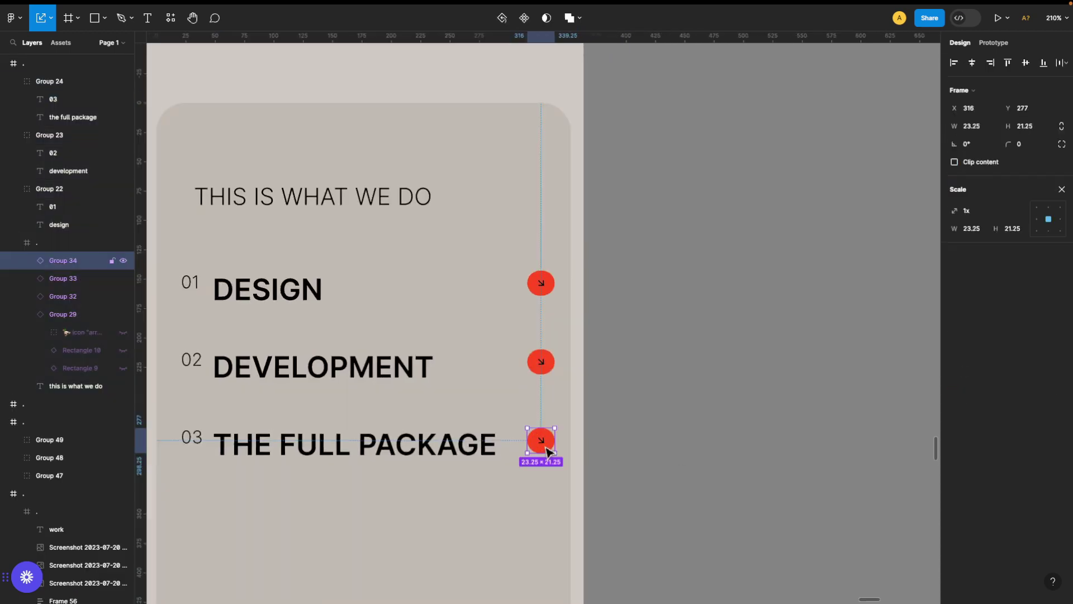
{"action": "left_click", "coordinate": [550, 375]}
{"action": "left_click", "coordinate": [551, 293]}
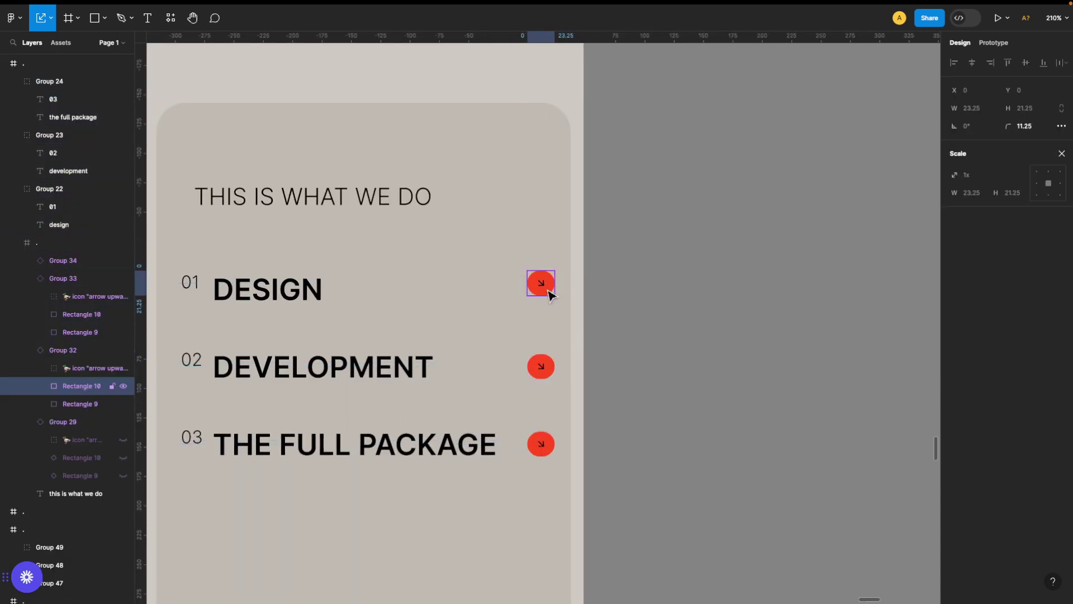
{"action": "left_click", "coordinate": [700, 352]}
{"action": "scroll", "coordinate": [699, 352], "scroll_direction": "left", "scroll_amount": 3}
{"action": "scroll", "coordinate": [757, 375], "scroll_direction": "down", "scroll_amount": 5, "text": "ctrl"}
Step: Copy the desktop e-mail strip, bring it to front, and place it below the list
{"action": "scroll", "coordinate": [757, 375], "scroll_direction": "down", "scroll_amount": 2, "text": "ctrl"}
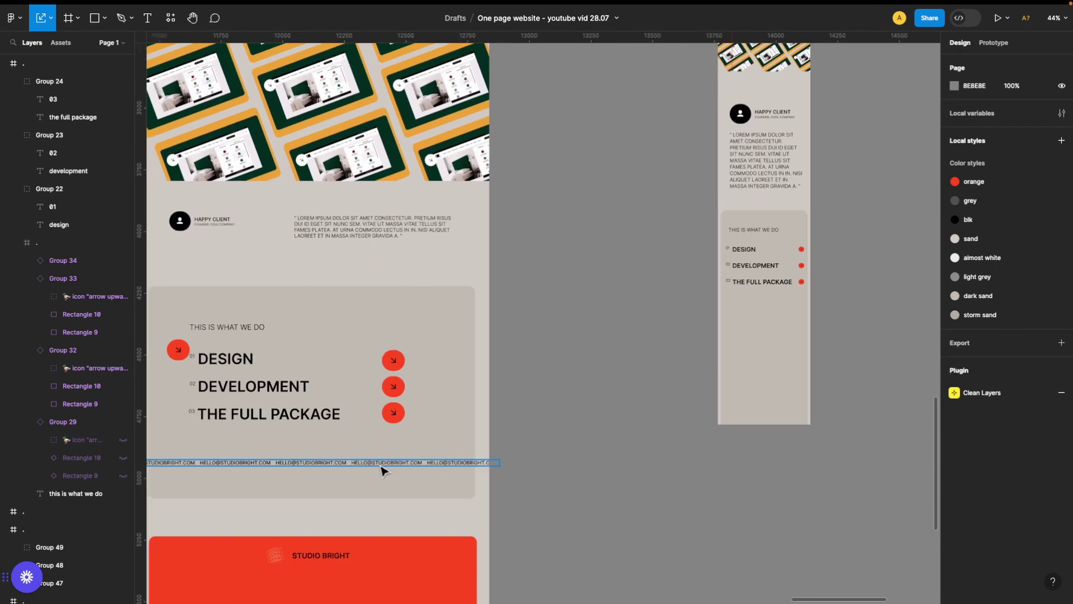
{"action": "left_click", "coordinate": [383, 462]}
{"action": "key", "text": "ctrl+d"}
{"action": "left_click_drag", "start_coordinate": [377, 462], "coordinate": [862, 316]}
{"action": "right_click", "coordinate": [862, 316]}
{"action": "left_click", "coordinate": [883, 334]}
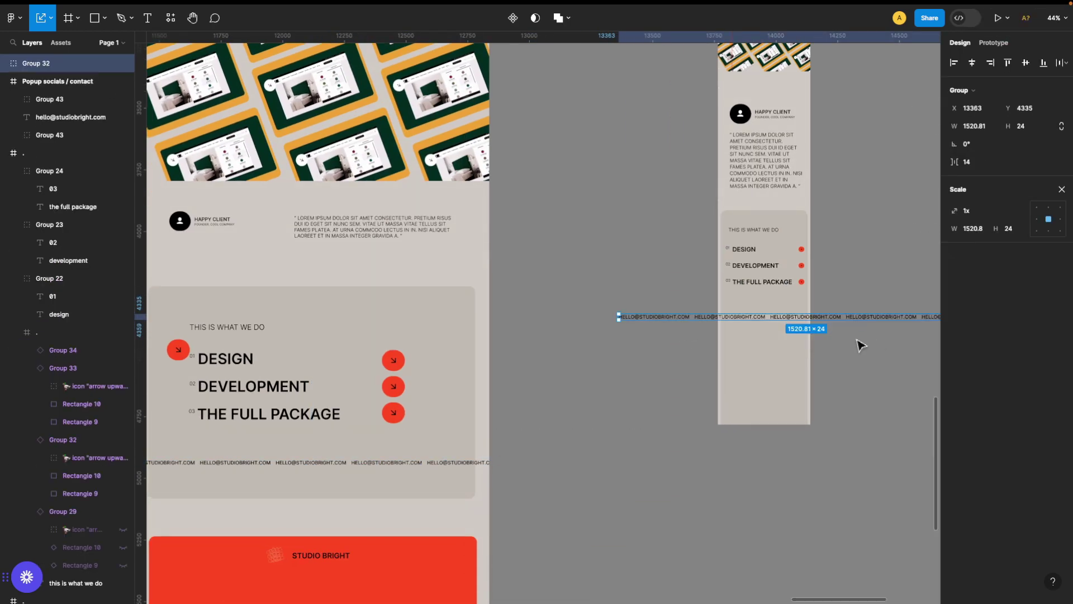
{"action": "scroll", "coordinate": [774, 283], "scroll_direction": "up", "scroll_amount": 5, "text": "ctrl"}
{"action": "mouse_move", "coordinate": [774, 283]}
{"action": "left_mouse_down"}
{"action": "mouse_move", "coordinate": [416, 263]}
{"action": "mouse_move", "coordinate": [406, 237]}
{"action": "left_mouse_up"}
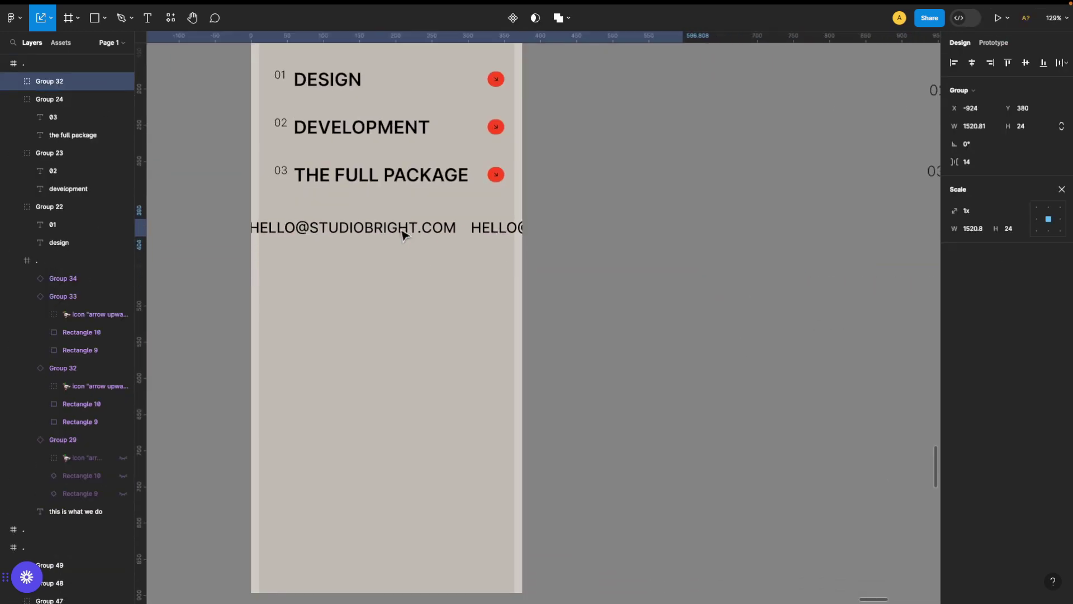
Step: Undo the accidental phone frame resize and marquee-select the card's heading, list and e-mail strip
{"action": "scroll", "coordinate": [678, 372], "scroll_direction": "down", "scroll_amount": 4, "text": "ctrl"}
{"action": "scroll", "coordinate": [678, 372], "scroll_direction": "down", "scroll_amount": 2, "text": "ctrl"}
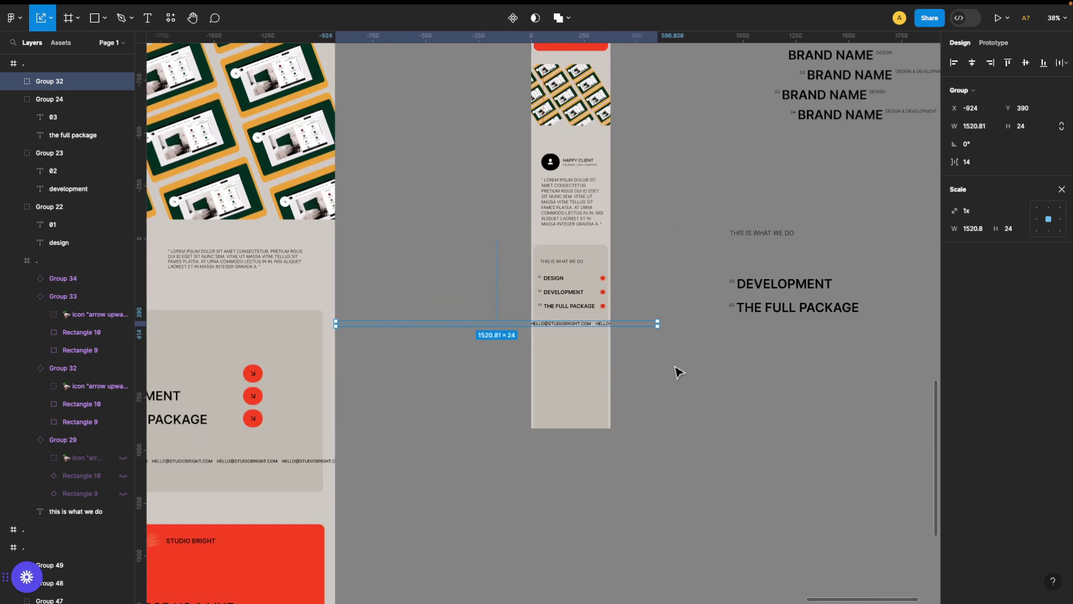
{"action": "scroll", "coordinate": [678, 372], "scroll_direction": "down", "scroll_amount": 2}
{"action": "left_click", "coordinate": [596, 484]}
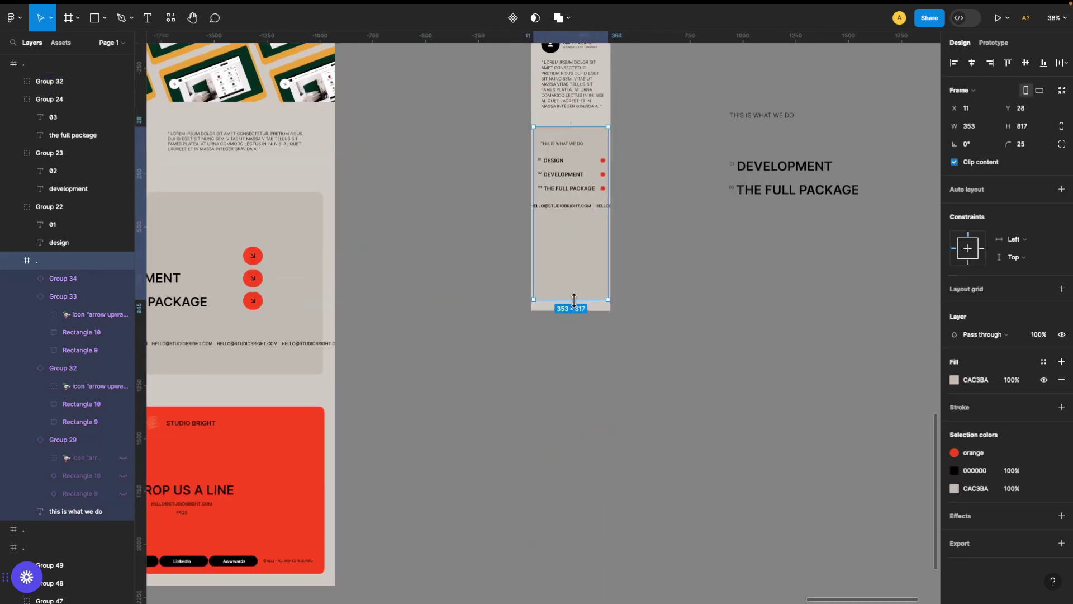
{"action": "key", "text": "ctrl+z"}
{"action": "scroll", "coordinate": [719, 304], "scroll_direction": "up", "scroll_amount": 1}
{"action": "left_click", "coordinate": [542, 292]}
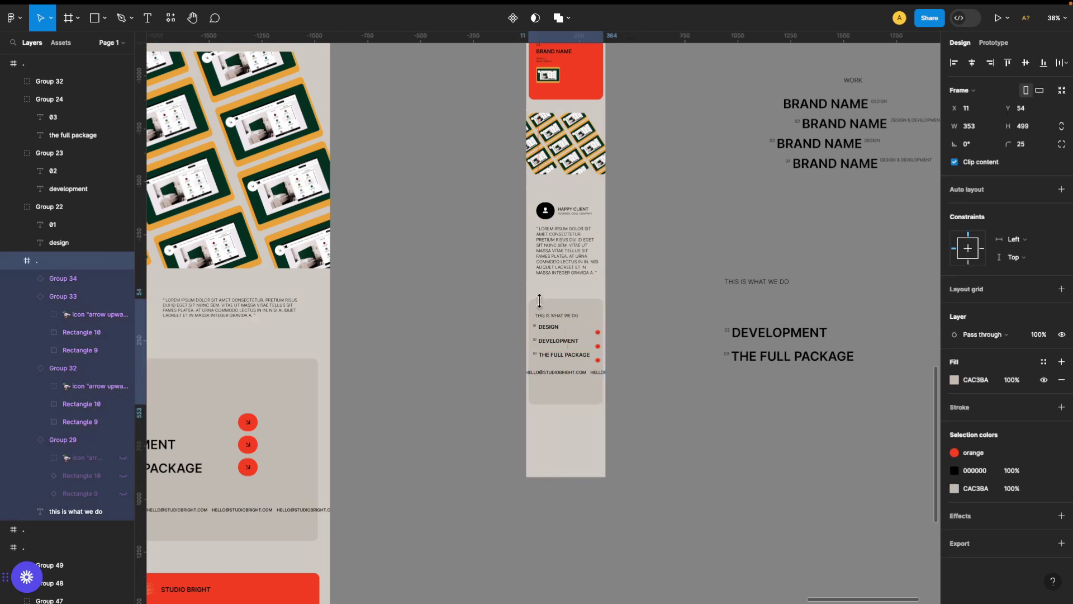
{"action": "scroll", "coordinate": [650, 324], "scroll_direction": "up", "scroll_amount": 5, "text": "ctrl"}
{"action": "scroll", "coordinate": [650, 323], "scroll_direction": "down", "scroll_amount": 2}
{"action": "scroll", "coordinate": [650, 323], "scroll_direction": "up", "scroll_amount": 1, "text": "ctrl"}
{"action": "left_click_drag", "start_coordinate": [367, 208], "coordinate": [594, 503]}
Step: Group the selected card items, undoing an accidental move out of the card
{"action": "right_click", "coordinate": [595, 503]}
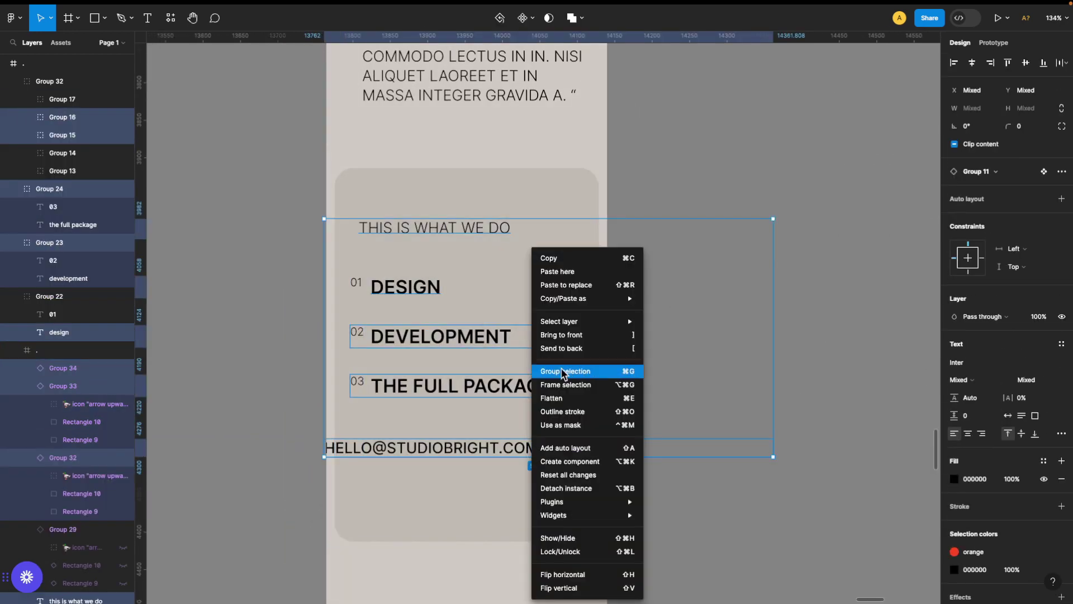
{"action": "left_click", "coordinate": [619, 371]}
{"action": "left_click_drag", "start_coordinate": [488, 341], "coordinate": [760, 369]}
{"action": "key", "text": "ctrl+z"}
Step: Regroup the heading, list and e-mail strip and reposition the card background
{"action": "mouse_move", "coordinate": [364, 207]}
{"action": "left_mouse_down"}
{"action": "mouse_move", "coordinate": [558, 491]}
{"action": "mouse_move", "coordinate": [772, 461]}
{"action": "left_mouse_up"}
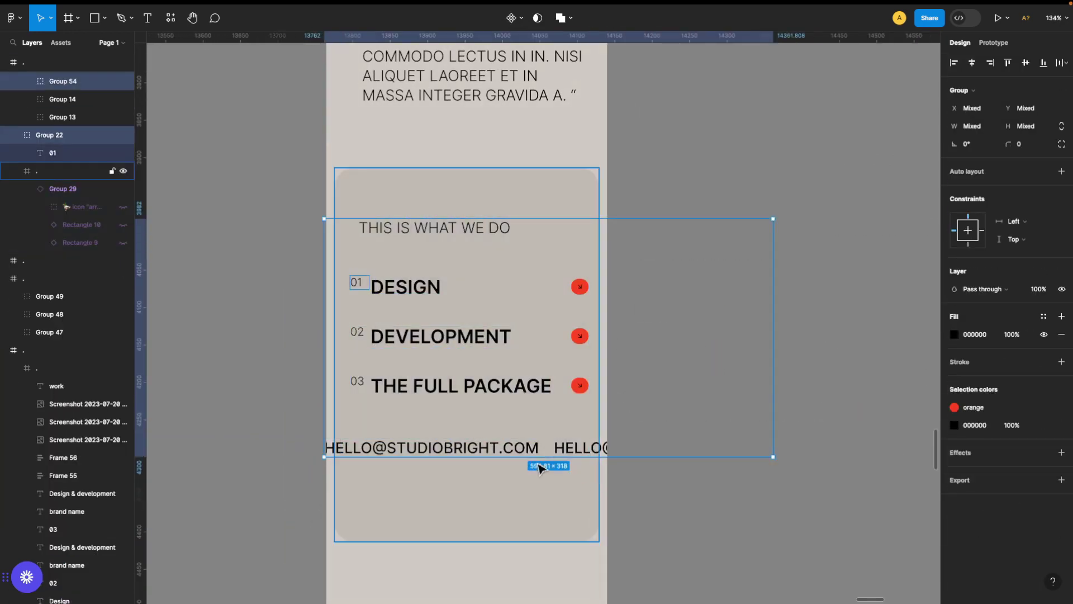
{"action": "right_click", "coordinate": [528, 261]}
{"action": "left_click", "coordinate": [549, 385]}
{"action": "left_click_drag", "start_coordinate": [447, 335], "coordinate": [793, 319]}
{"action": "left_click", "coordinate": [451, 376]}
{"action": "left_click_drag", "start_coordinate": [450, 376], "coordinate": [450, 400]}
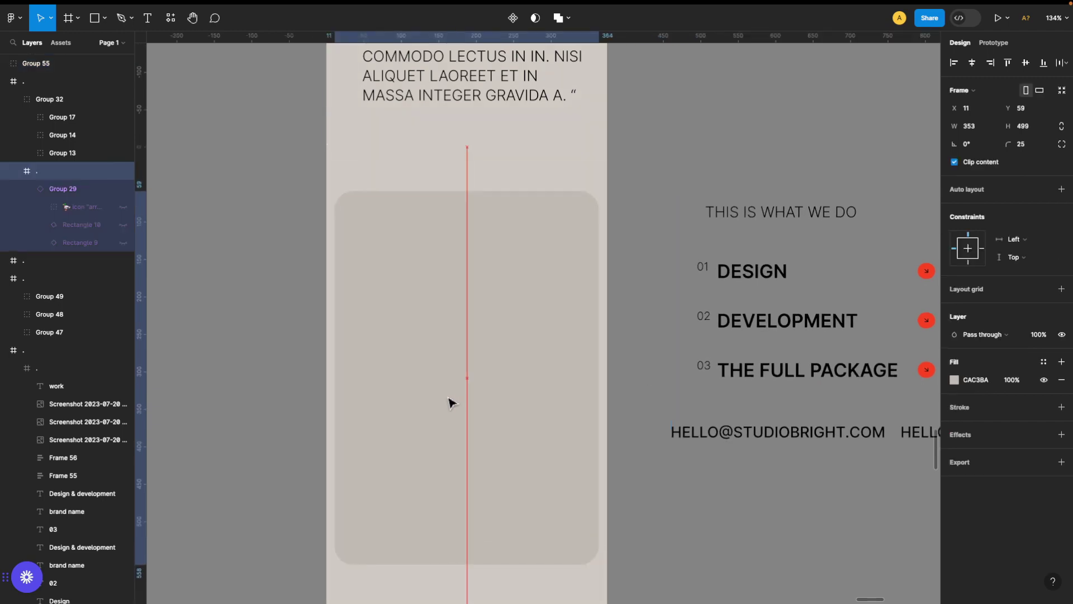
Step: Move the list group back inside the card and select the mobile frame
{"action": "scroll", "coordinate": [526, 384], "scroll_direction": "down", "scroll_amount": 3, "text": "ctrl"}
{"action": "scroll", "coordinate": [525, 385], "scroll_direction": "down", "scroll_amount": 2, "text": "ctrl"}
{"action": "left_click_drag", "start_coordinate": [604, 299], "coordinate": [484, 332]}
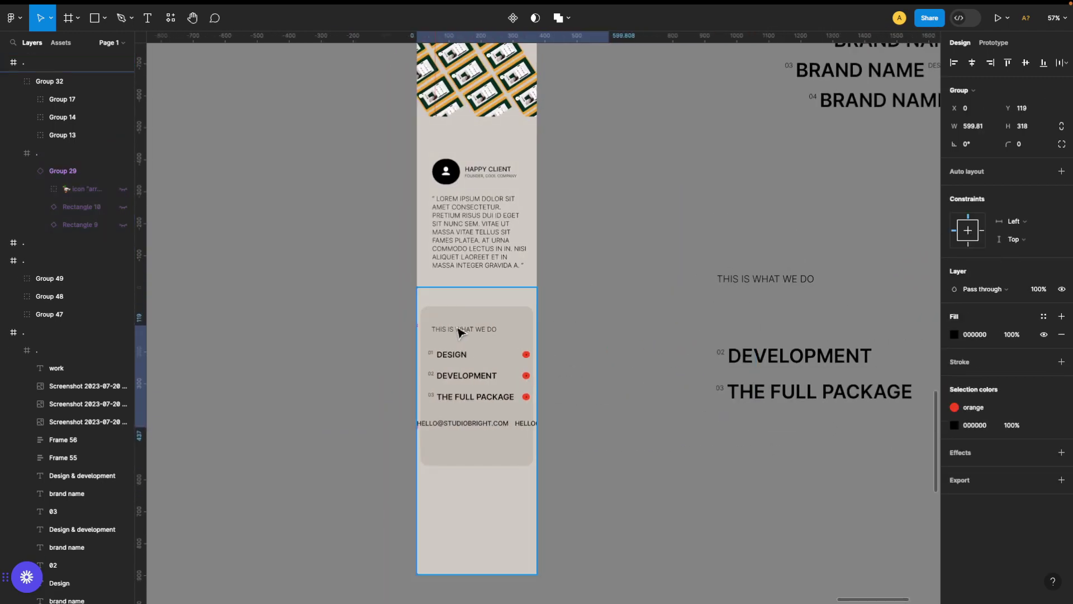
{"action": "left_click", "coordinate": [626, 468]}
{"action": "scroll", "coordinate": [626, 467], "scroll_direction": "down", "scroll_amount": 5, "text": "ctrl"}
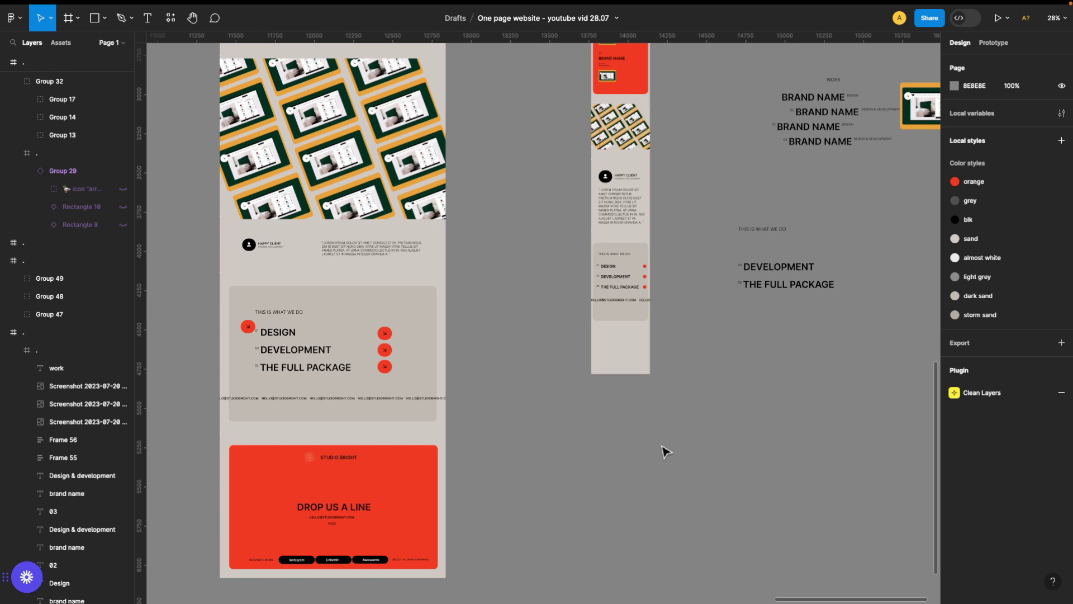
{"action": "left_click", "coordinate": [611, 240]}
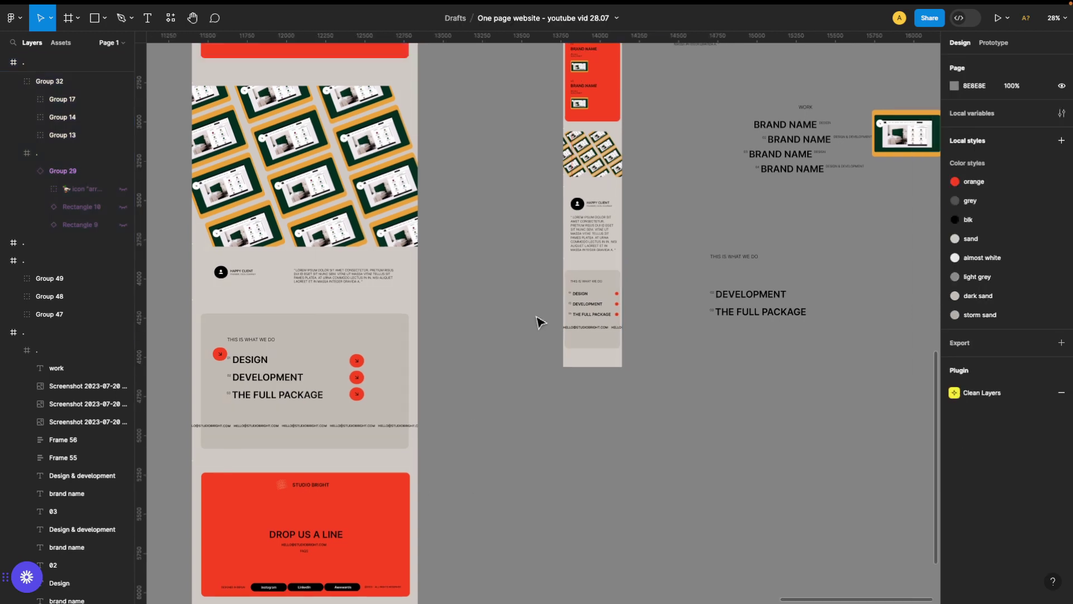
Step: Duplicate the red Work section and the 'what we do' section below the mobile frame
{"action": "scroll", "coordinate": [539, 319], "scroll_direction": "up", "scroll_amount": 5}
{"action": "left_click", "coordinate": [529, 168]}
{"action": "key", "text": "super+d"}
{"action": "left_click_drag", "start_coordinate": [528, 167], "coordinate": [640, 542]}
{"action": "left_click", "coordinate": [502, 345]}
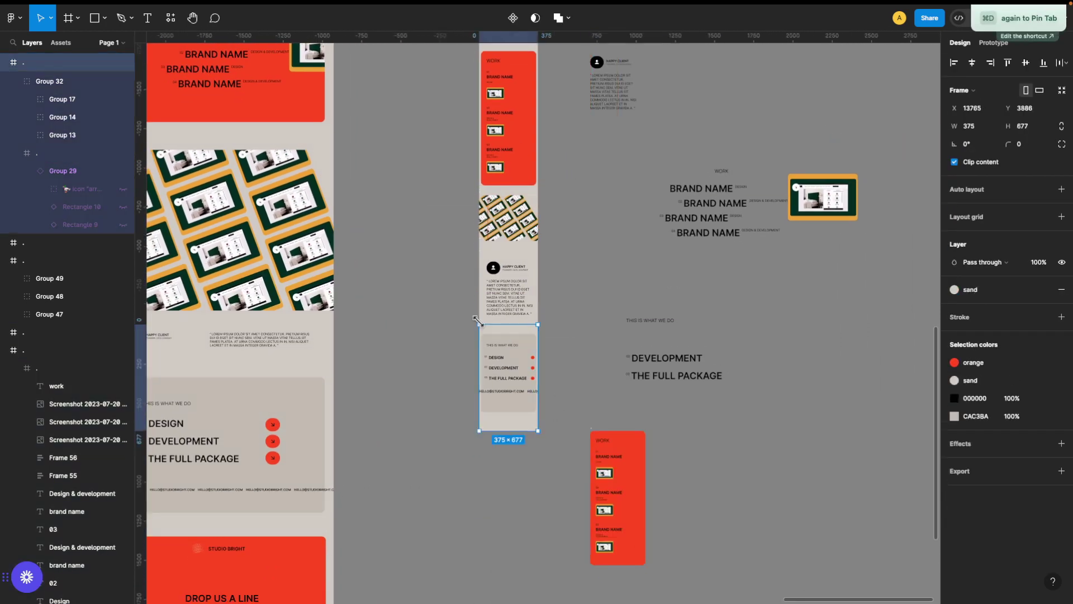
{"action": "key", "text": "super+d"}
{"action": "left_click_drag", "start_coordinate": [502, 345], "coordinate": [502, 445]}
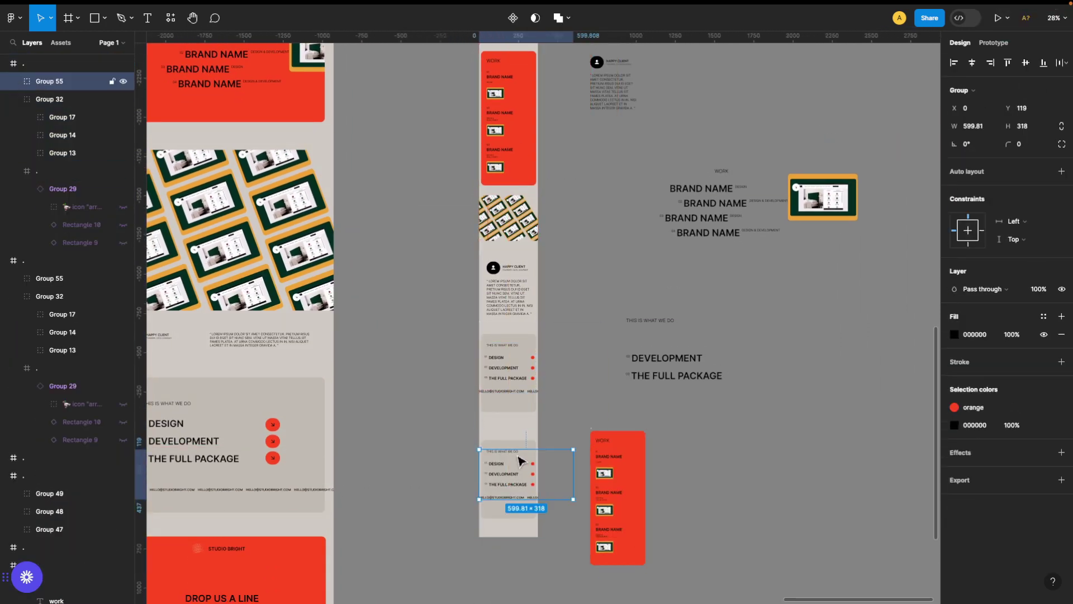
Step: Move the red Work card copy into the empty frame and select its texts and images
{"action": "scroll", "coordinate": [634, 451], "scroll_direction": "left", "scroll_amount": 3}
{"action": "left_click", "coordinate": [594, 438]}
{"action": "scroll", "coordinate": [594, 438], "scroll_direction": "down", "scroll_amount": 1}
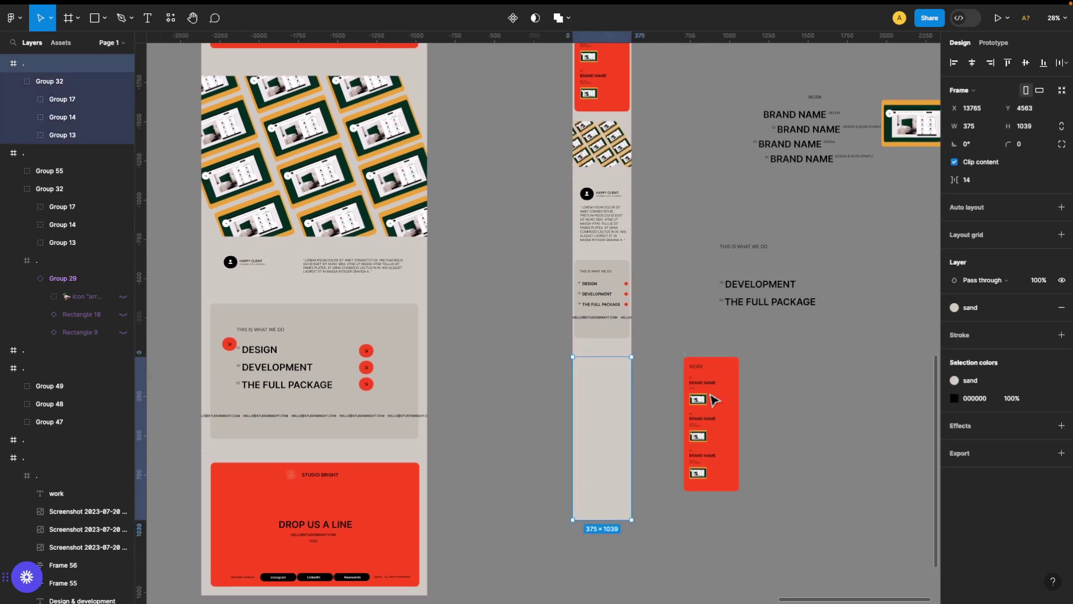
{"action": "left_click_drag", "start_coordinate": [688, 360], "coordinate": [577, 373]}
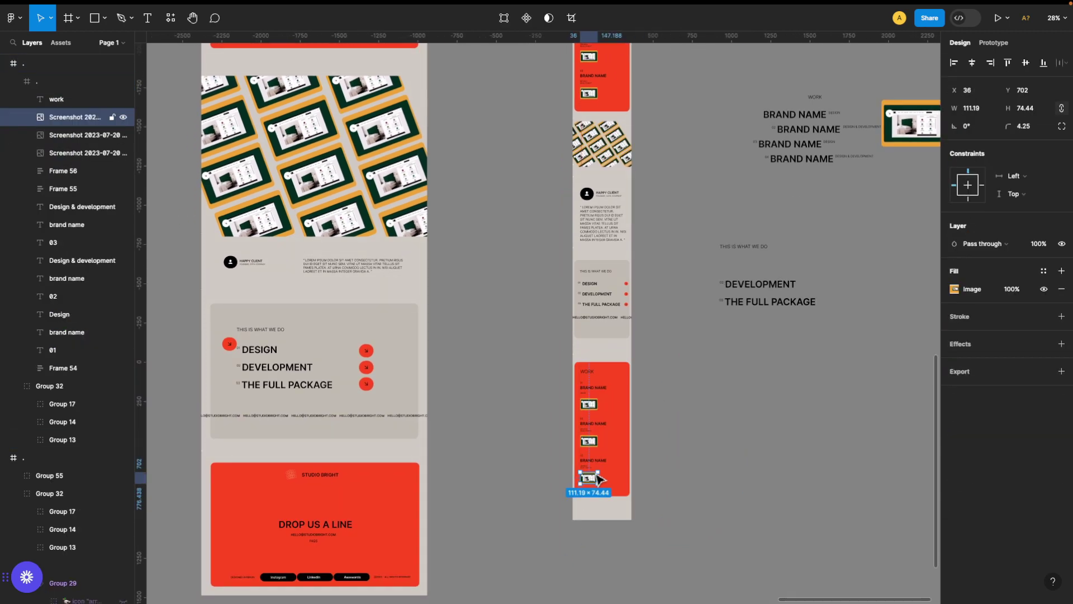
{"action": "scroll", "coordinate": [603, 425], "scroll_direction": "up", "scroll_amount": 5}
{"action": "left_click_drag", "start_coordinate": [491, 246], "coordinate": [561, 599]}
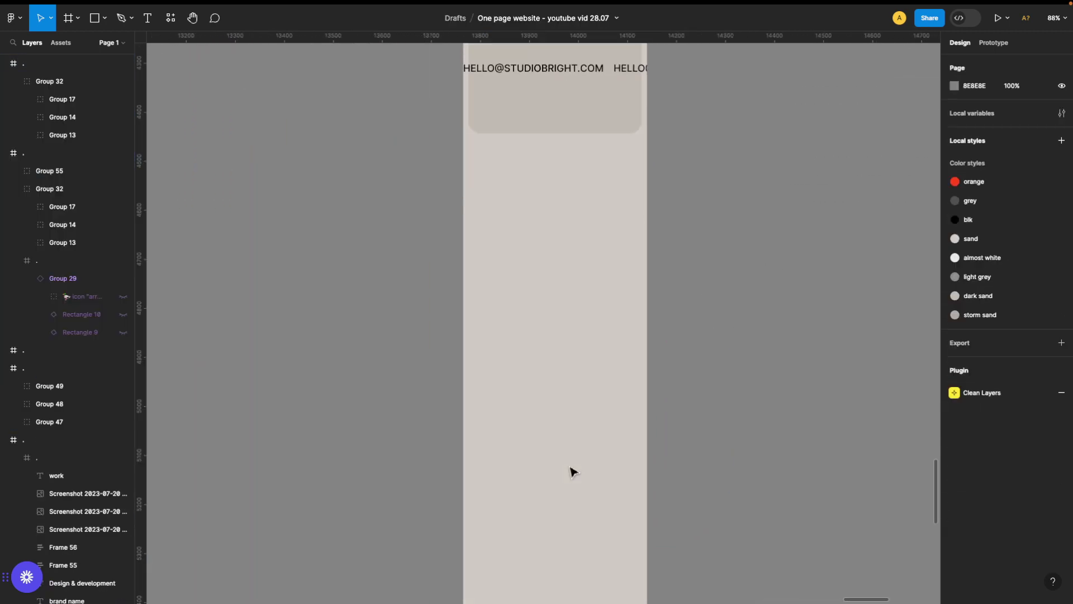
Step: Duplicate the Studio Bright footer logo beside the mobile frame at half size
{"action": "scroll", "coordinate": [570, 469], "scroll_direction": "down", "scroll_amount": 3}
{"action": "left_click", "coordinate": [576, 215]}
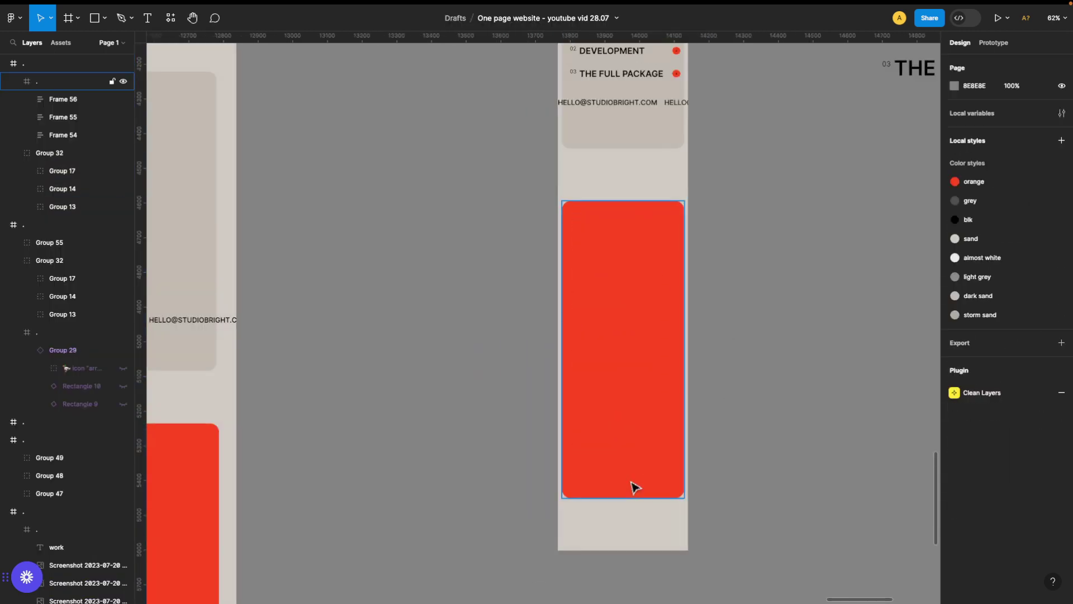
{"action": "scroll", "coordinate": [469, 360], "scroll_direction": "up", "scroll_amount": 5}
{"action": "left_click", "coordinate": [380, 337]}
{"action": "key", "text": "super+d"}
{"action": "mouse_move", "coordinate": [721, 365]}
{"action": "left_mouse_down"}
{"action": "mouse_move", "coordinate": [712, 313]}
{"action": "mouse_move", "coordinate": [616, 272]}
{"action": "left_mouse_up"}
{"action": "left_click", "coordinate": [970, 184]}
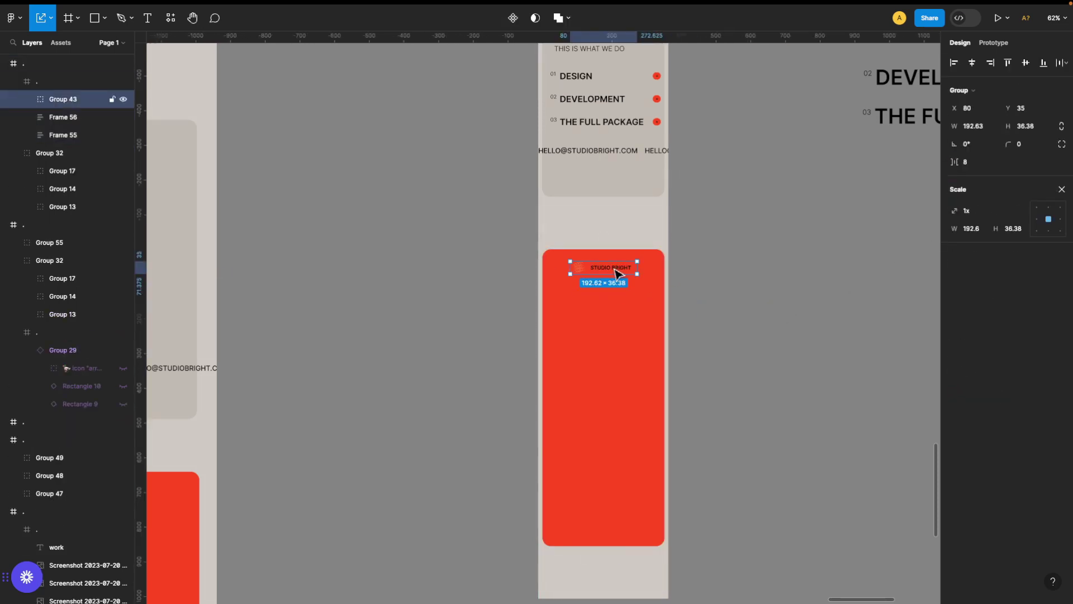
Step: Copy the DROP US A LINE heading into the red mobile card, adjusting its font size
{"action": "scroll", "coordinate": [734, 343], "scroll_direction": "left", "scroll_amount": 5}
{"action": "left_click", "coordinate": [383, 420]}
{"action": "double_click", "coordinate": [383, 414]}
{"action": "key", "text": "ctrl+d"}
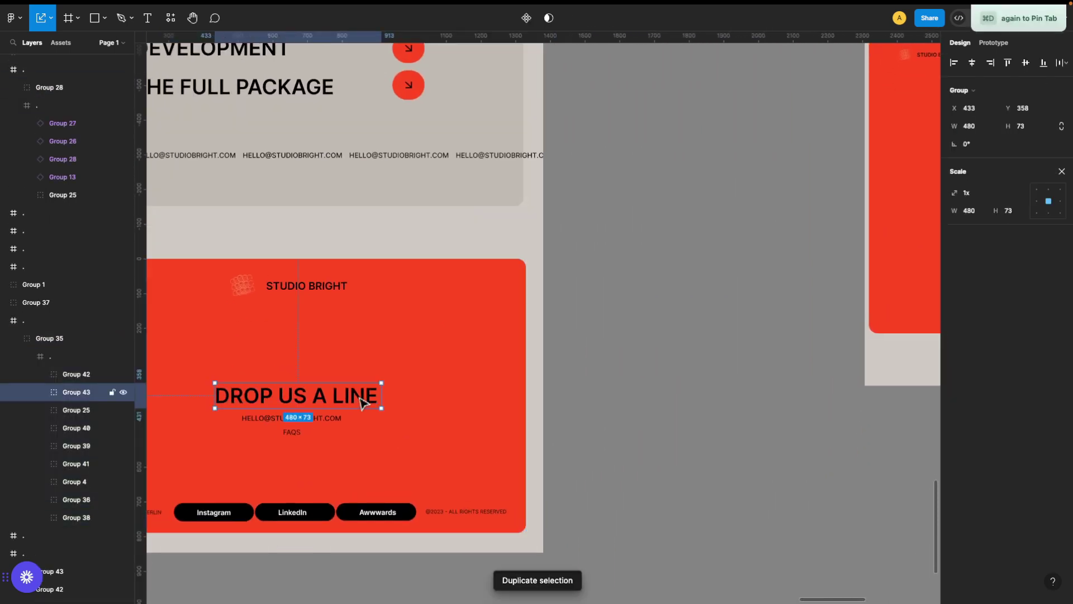
{"action": "left_click_drag", "start_coordinate": [383, 413], "coordinate": [755, 349]}
{"action": "double_click", "coordinate": [745, 350]}
{"action": "left_click", "coordinate": [1023, 234]}
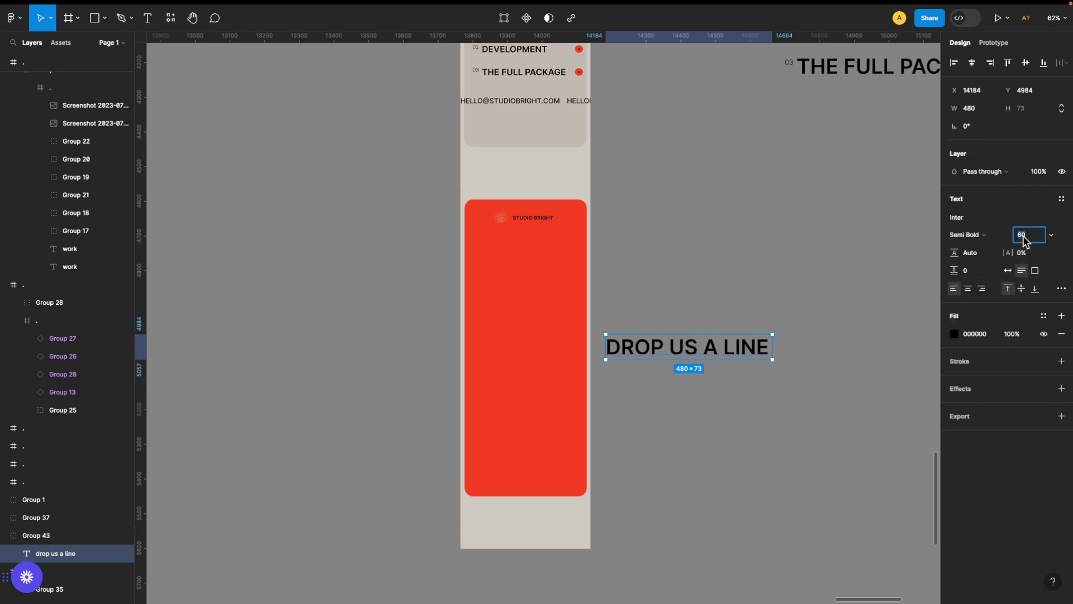
{"action": "left_click_drag", "start_coordinate": [671, 342], "coordinate": [546, 268]}
Step: Place a copy of the contact email below DROP US A LINE, narrowing its text box
{"action": "scroll", "coordinate": [425, 359], "scroll_direction": "left", "scroll_amount": 2}
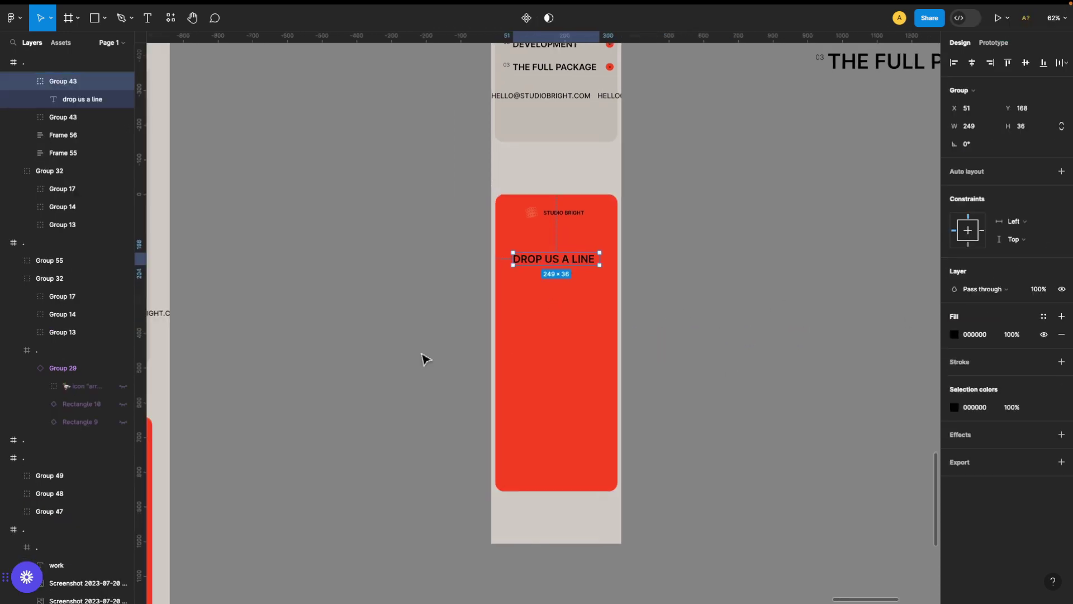
{"action": "scroll", "coordinate": [565, 133], "scroll_direction": "up", "scroll_amount": 2}
{"action": "left_click", "coordinate": [565, 133]}
{"action": "key", "text": "ctrl+d"}
{"action": "left_click_drag", "start_coordinate": [566, 132], "coordinate": [582, 321]}
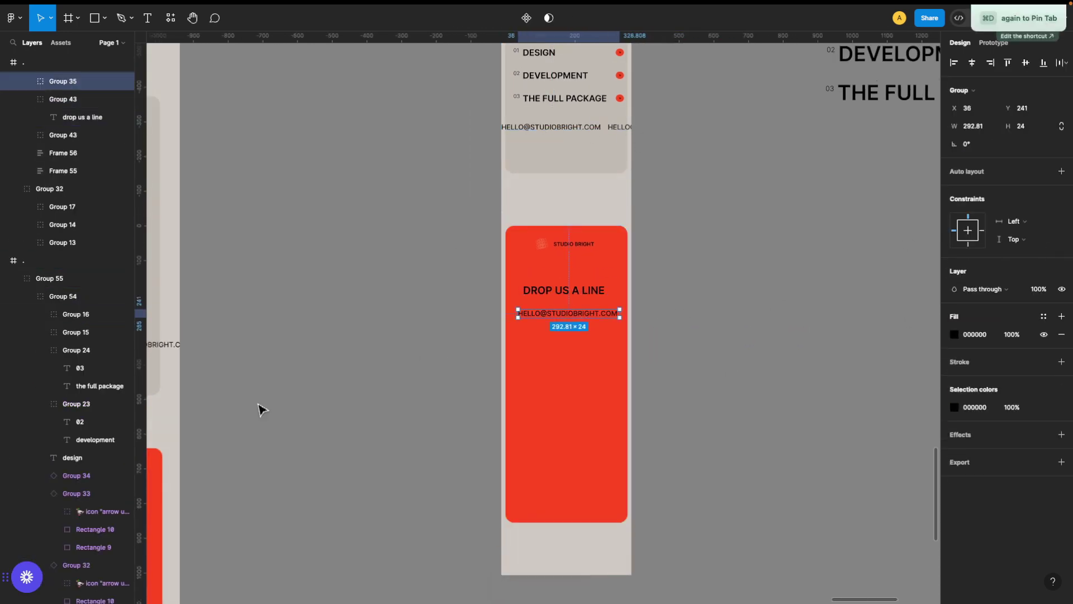
{"action": "scroll", "coordinate": [719, 403], "scroll_direction": "left", "scroll_amount": 2}
{"action": "scroll", "coordinate": [719, 403], "scroll_direction": "down", "scroll_amount": 1}
{"action": "key", "text": "Return"}
{"action": "key", "text": "Return"}
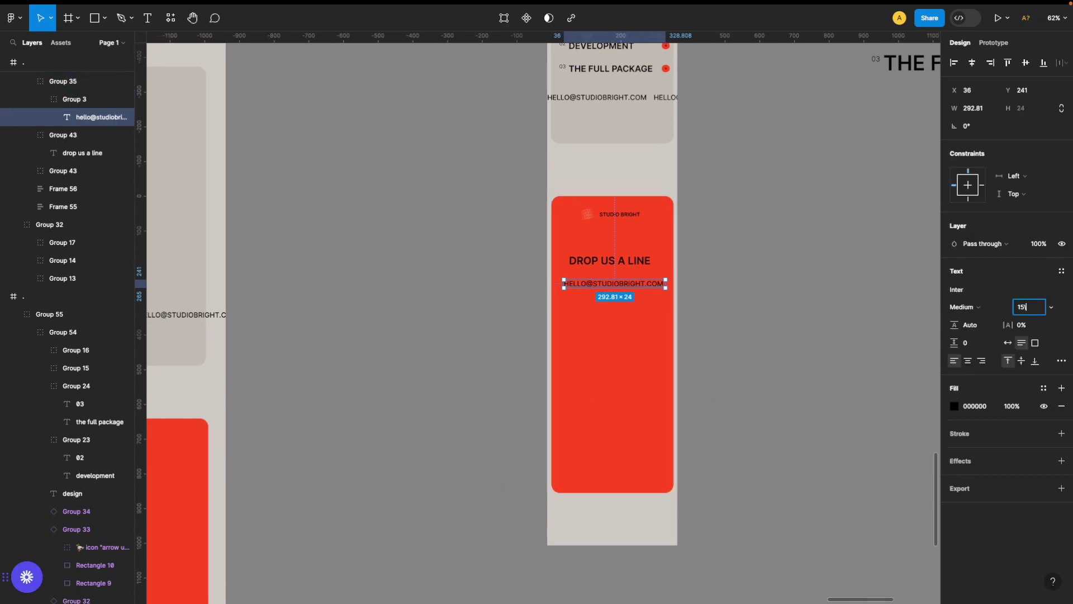
{"action": "scroll", "coordinate": [665, 279], "scroll_direction": "up", "scroll_amount": 5}
{"action": "left_click_drag", "start_coordinate": [576, 256], "coordinate": [521, 253]}
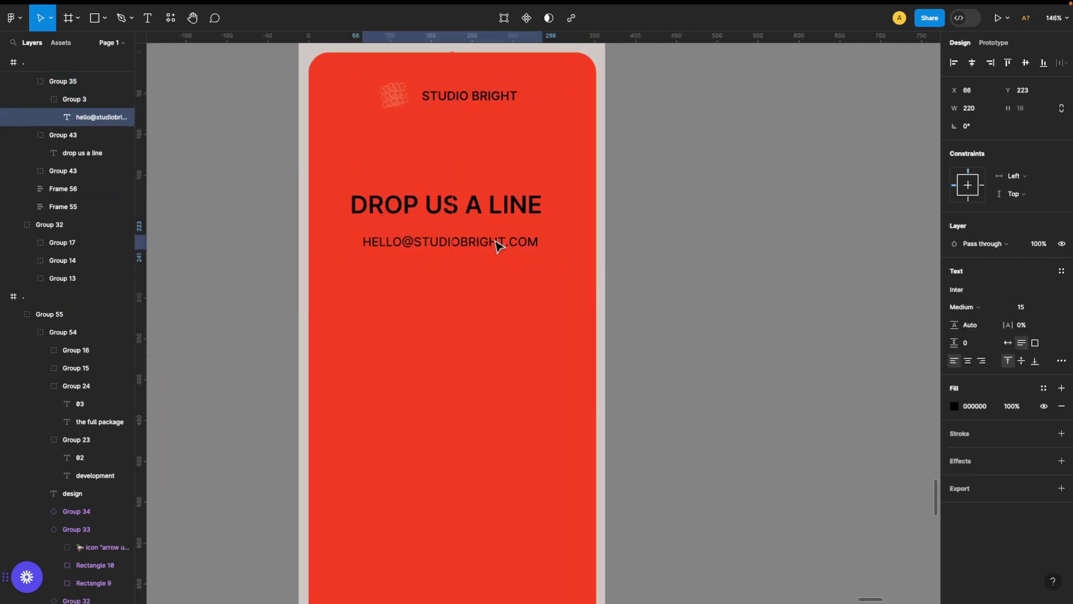
{"action": "scroll", "coordinate": [497, 246], "scroll_direction": "down", "scroll_amount": 5}
Step: Copy the FAQS link into the mobile red card with font size 16
{"action": "left_click", "coordinate": [223, 492]}
{"action": "key", "text": "ctrl+d"}
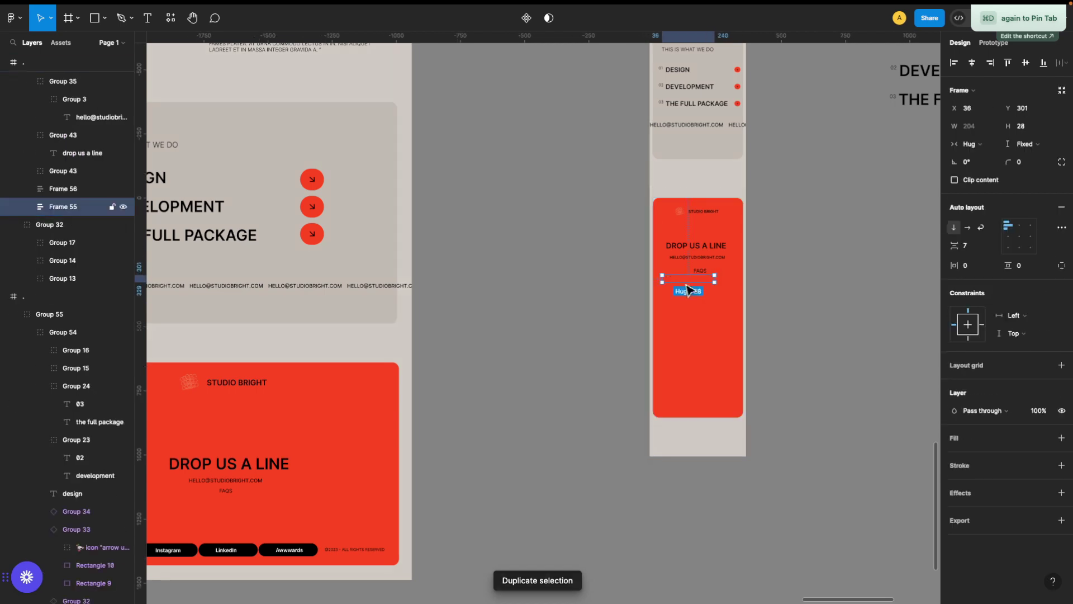
{"action": "key", "text": "ctrl+z"}
{"action": "key", "text": "shift+2"}
{"action": "key", "text": "Return"}
{"action": "left_click", "coordinate": [1029, 307]}
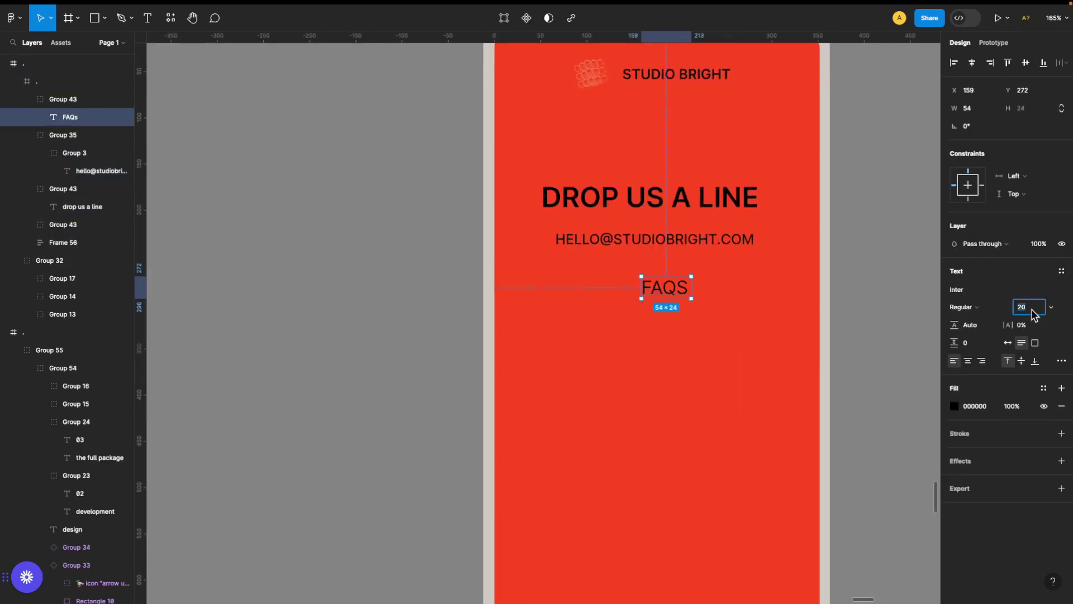
{"action": "key", "text": "Return"}
{"action": "left_click", "coordinate": [674, 288]}
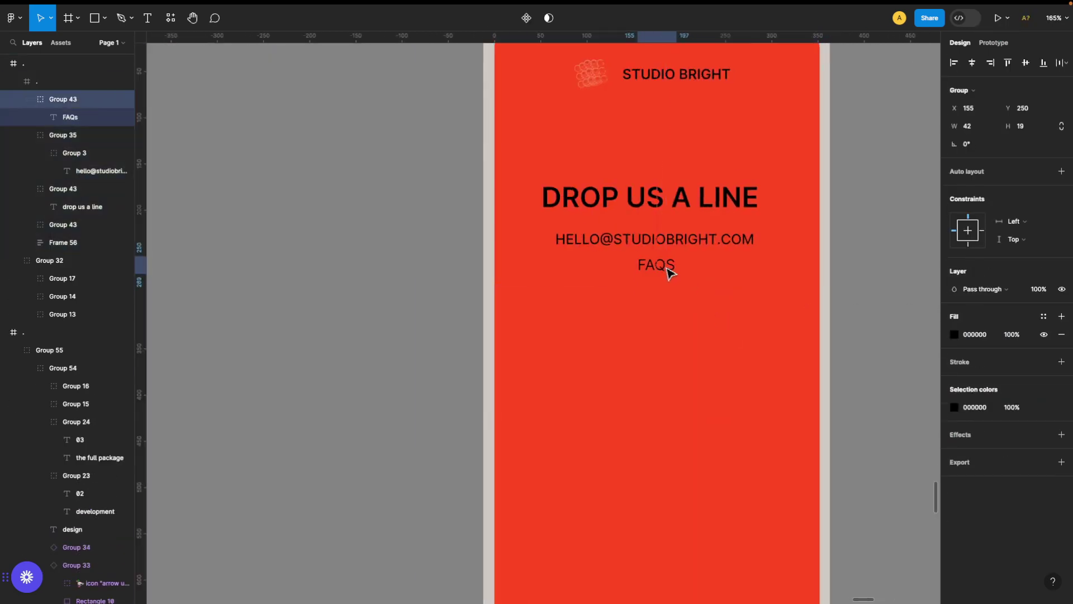
{"action": "scroll", "coordinate": [669, 272], "scroll_direction": "down", "scroll_amount": 5}
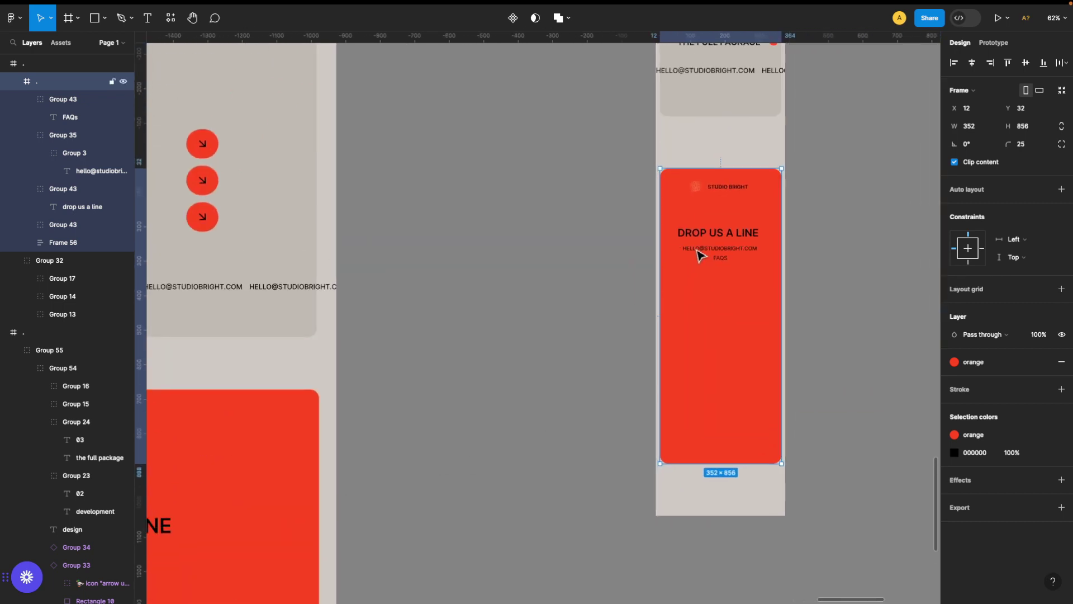
Step: Set the mobile contact email to font size 18
{"action": "left_click", "coordinate": [699, 256]}
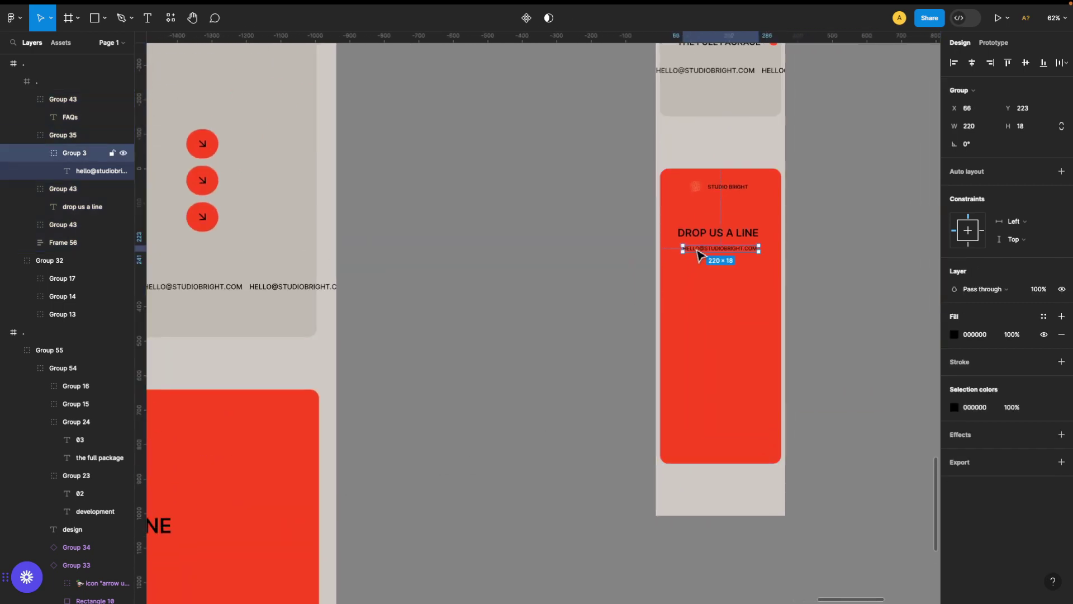
{"action": "key", "text": "Return"}
{"action": "left_click", "coordinate": [1029, 307]}
{"action": "key", "text": "Return"}
{"action": "scroll", "coordinate": [668, 162], "scroll_direction": "up", "scroll_amount": 5}
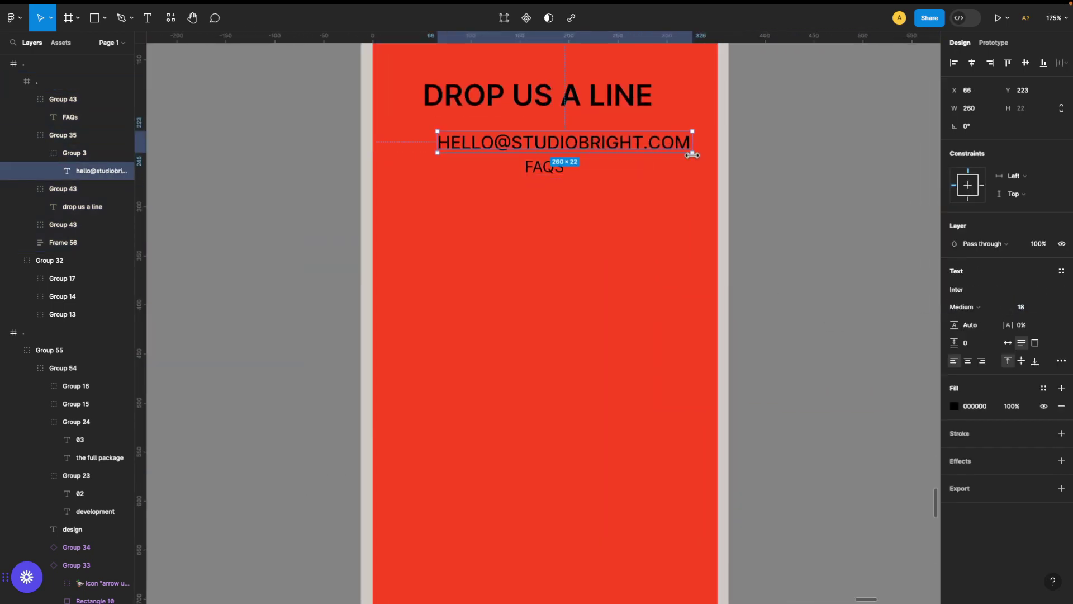
{"action": "left_click", "coordinate": [562, 171]}
{"action": "double_click", "coordinate": [557, 170]}
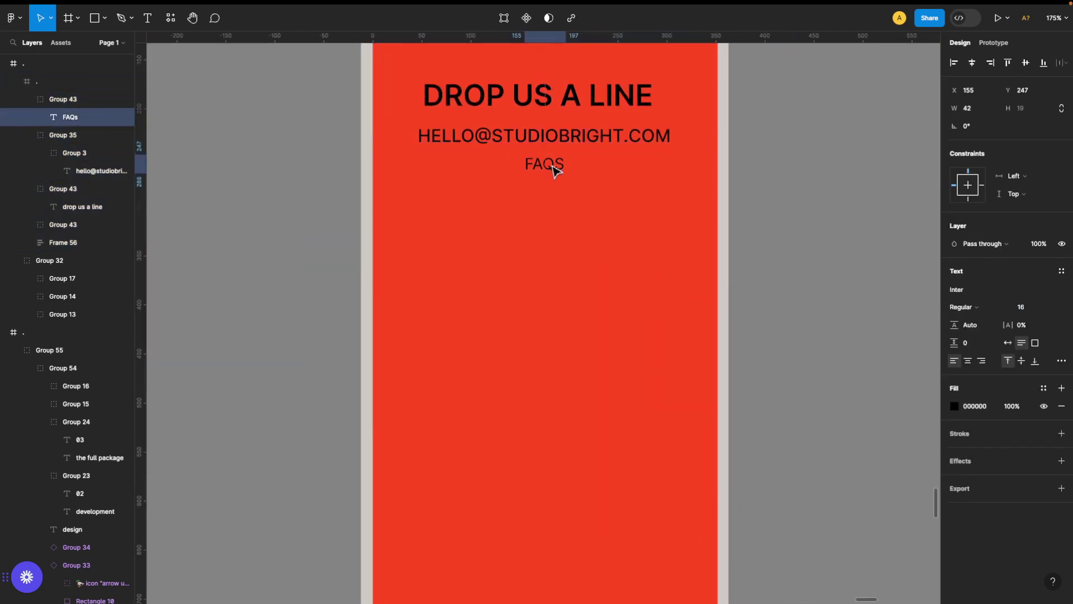
{"action": "scroll", "coordinate": [459, 218], "scroll_direction": "down", "scroll_amount": 10}
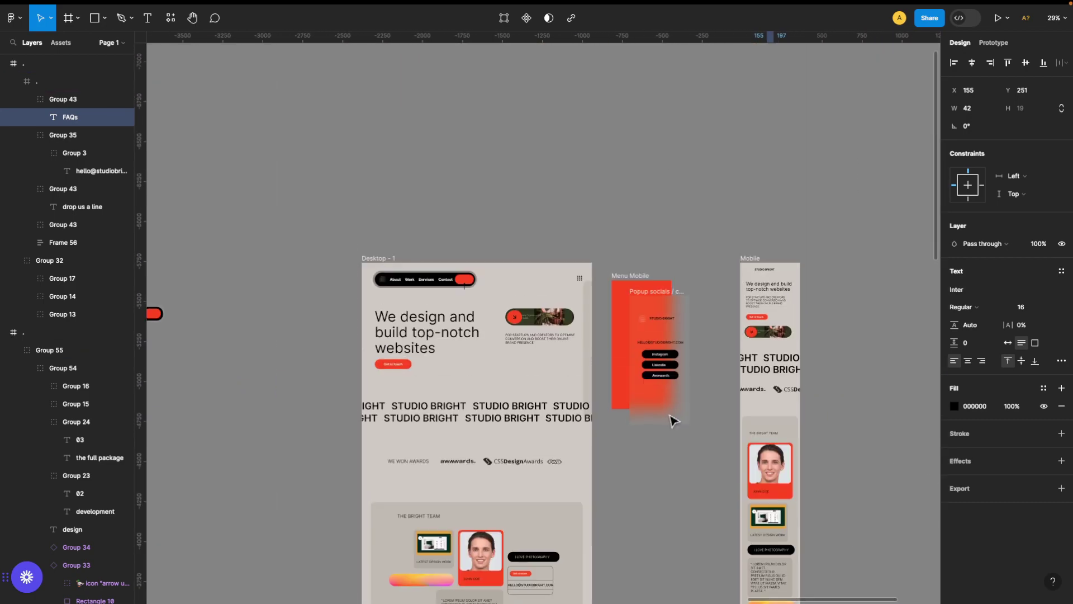
Step: Paste a copy of the Instagram, LinkedIn and Awwwards social buttons into the mobile footer
{"action": "left_click", "coordinate": [673, 420]}
{"action": "key", "text": "ctrl+c"}
{"action": "key", "text": "ctrl+v"}
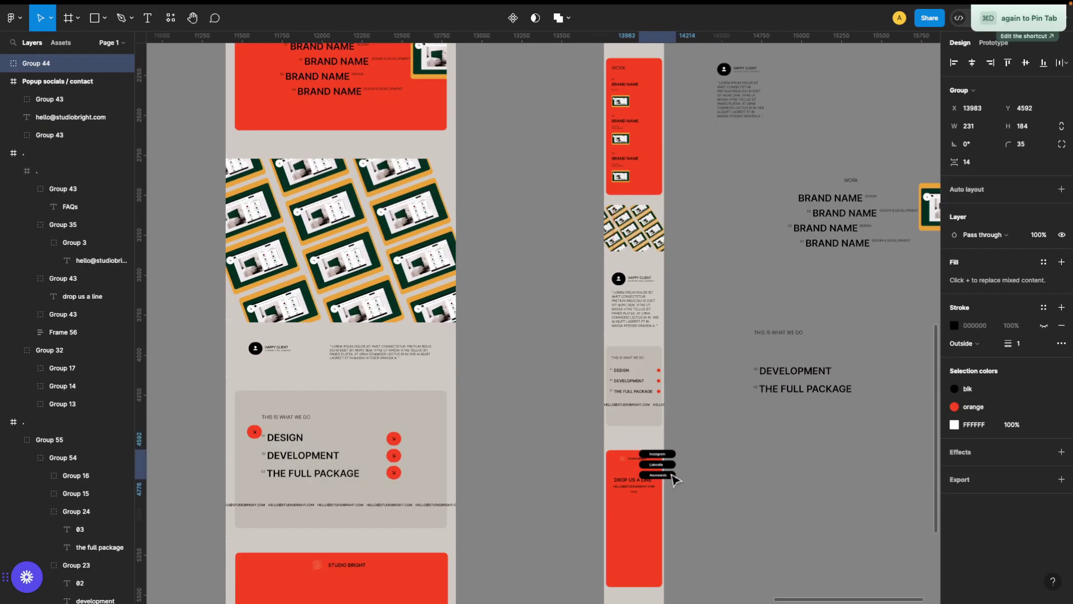
{"action": "scroll", "coordinate": [575, 531], "scroll_direction": "down", "scroll_amount": 3}
{"action": "scroll", "coordinate": [575, 531], "scroll_direction": "up", "scroll_amount": 5}
Step: Duplicate the copyright and Designed in Berlin credit lines into the mobile footer
{"action": "double_click", "coordinate": [426, 429]}
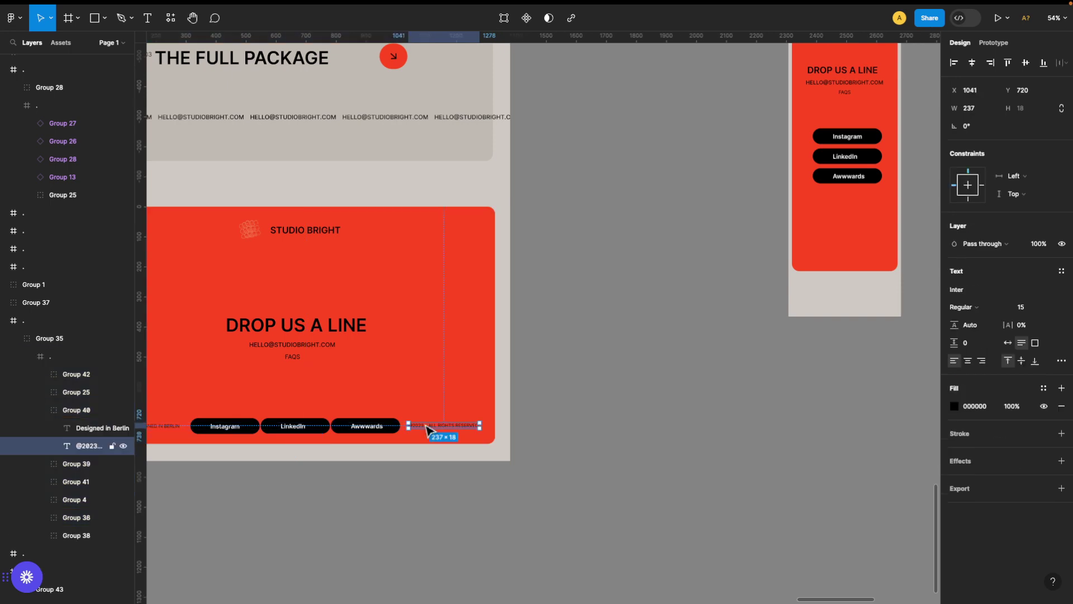
{"action": "key", "text": "ctrl+d"}
{"action": "mouse_move", "coordinate": [438, 428]}
{"action": "left_mouse_down"}
{"action": "mouse_move", "coordinate": [738, 311]}
{"action": "mouse_move", "coordinate": [829, 263]}
{"action": "left_mouse_up"}
{"action": "double_click", "coordinate": [163, 426]}
{"action": "key", "text": "ctrl+d"}
{"action": "scroll", "coordinate": [192, 431], "scroll_direction": "left", "scroll_amount": 3}
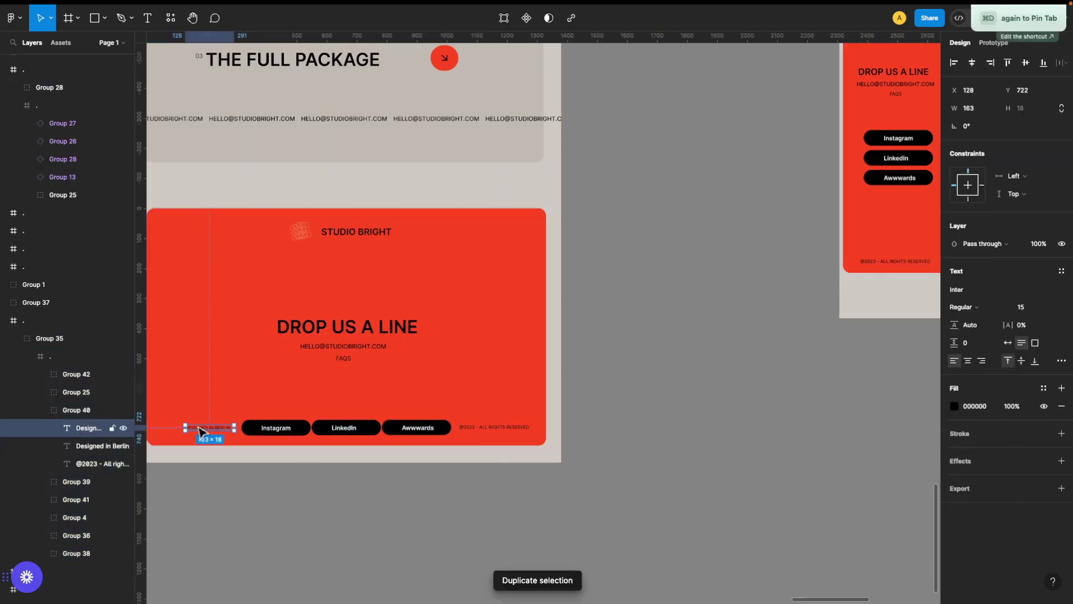
{"action": "mouse_move", "coordinate": [229, 429]}
{"action": "left_mouse_down"}
{"action": "mouse_move", "coordinate": [649, 380]}
{"action": "mouse_move", "coordinate": [755, 292]}
{"action": "left_mouse_up"}
Step: Nudge the social buttons into position within the mobile red card and review the Mobile frame
{"action": "scroll", "coordinate": [721, 276], "scroll_direction": "up", "scroll_amount": 2}
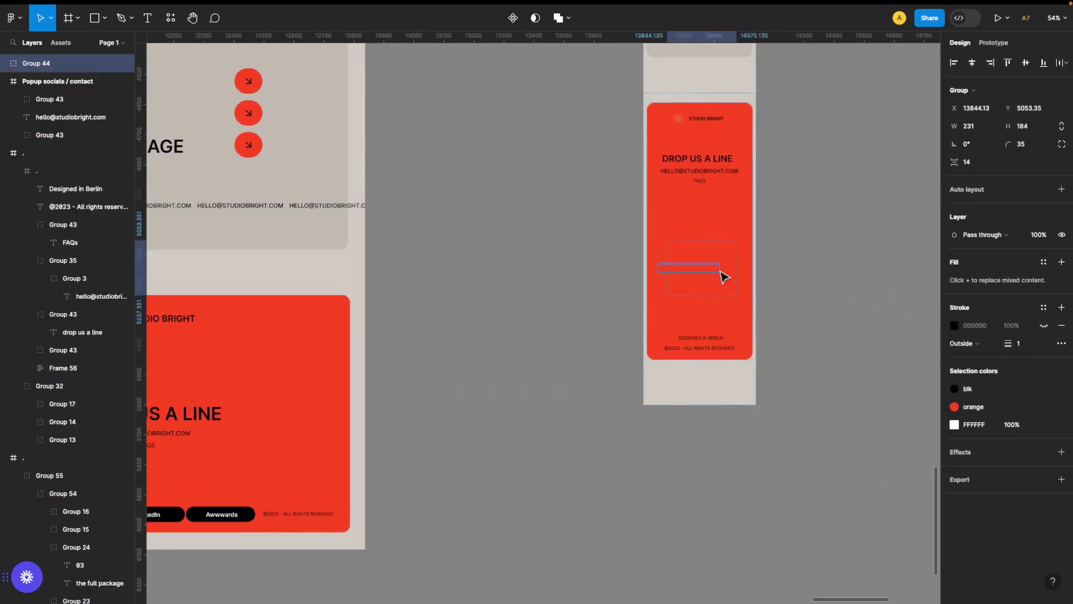
{"action": "mouse_move", "coordinate": [721, 241]}
{"action": "left_mouse_down"}
{"action": "mouse_move", "coordinate": [721, 276]}
{"action": "mouse_move", "coordinate": [713, 267]}
{"action": "left_mouse_up"}
{"action": "scroll", "coordinate": [783, 271], "scroll_direction": "up", "scroll_amount": 1}
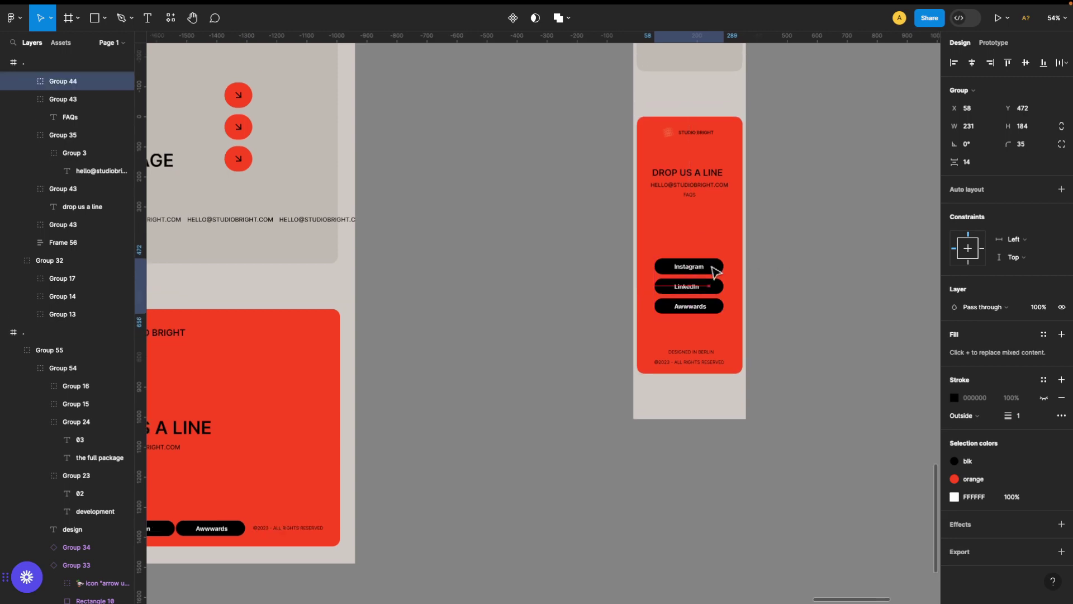
{"action": "left_click", "coordinate": [772, 290]}
{"action": "scroll", "coordinate": [738, 422], "scroll_direction": "up", "scroll_amount": 3}
{"action": "scroll", "coordinate": [738, 422], "scroll_direction": "down", "scroll_amount": 3}
{"action": "left_click", "coordinate": [683, 392]}
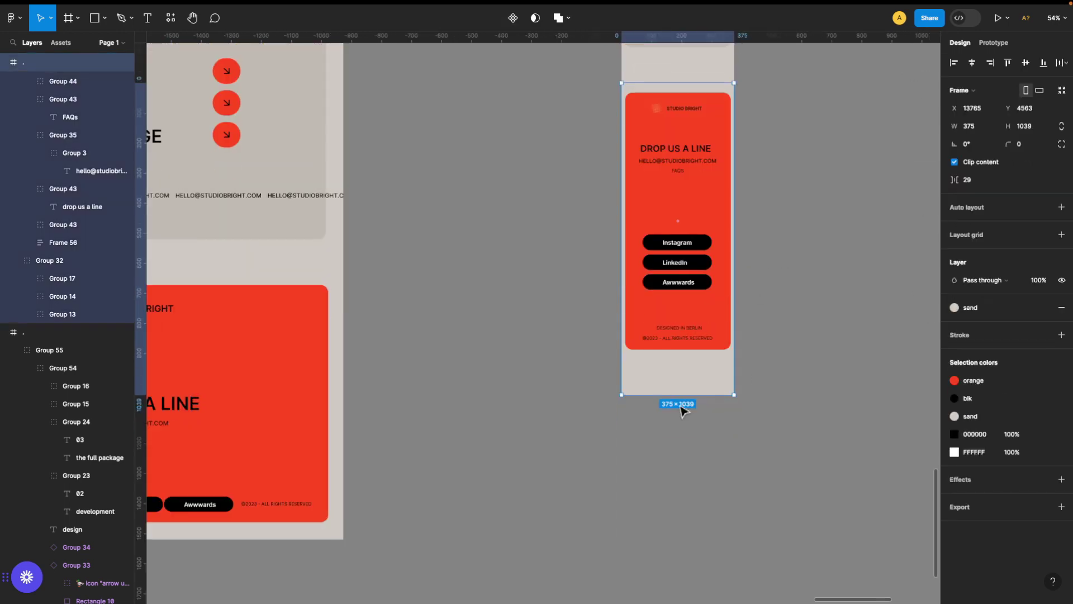
{"action": "left_click", "coordinate": [682, 441]}
{"action": "scroll", "coordinate": [855, 411], "scroll_direction": "down", "scroll_amount": 5}
{"action": "key", "text": "ctrl+z"}
Step: Undo recent changes, then duplicate the FAQ modal/popup frame to the left of the pages
{"action": "key", "text": "ctrl+z"}
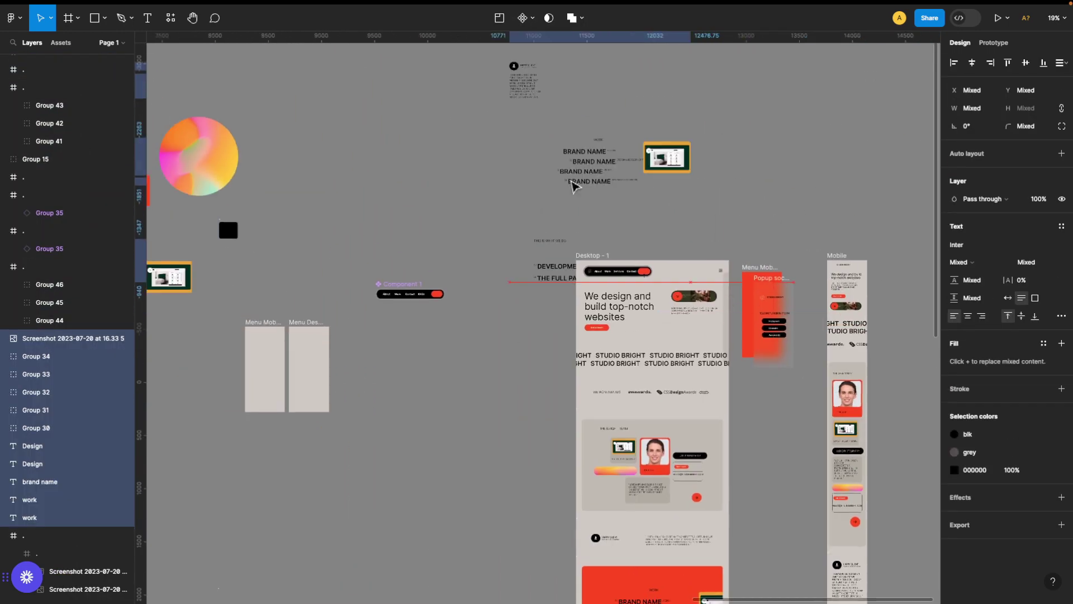
{"action": "key", "text": "ctrl+z"}
{"action": "key", "text": "ctrl+z"}
{"action": "key", "text": "ctrl+z"}
{"action": "key", "text": "ctrl+z"}
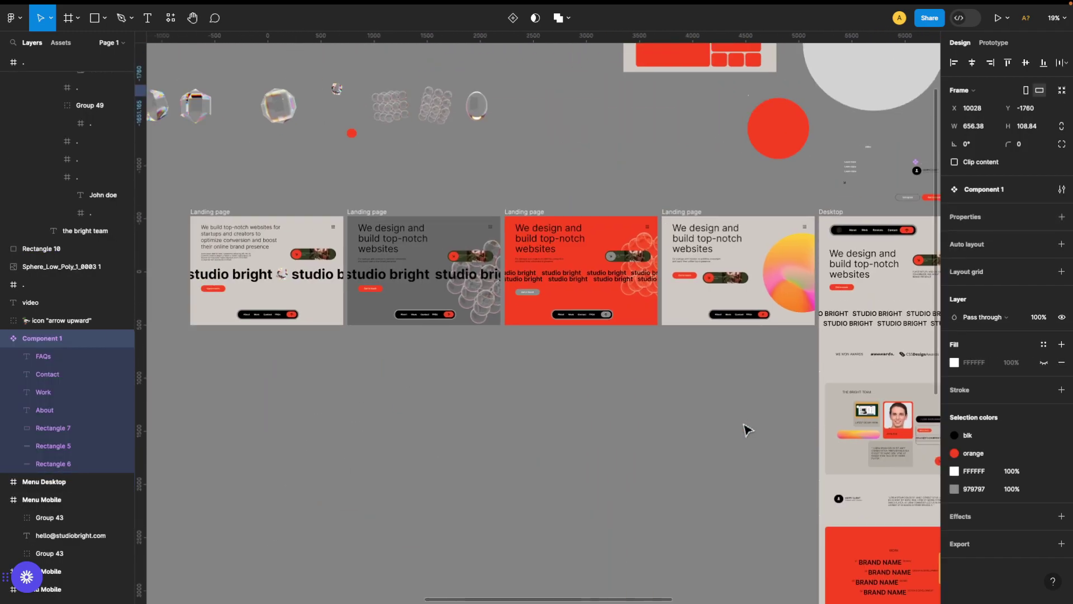
{"action": "key", "text": "ctrl+z"}
{"action": "key", "text": "ctrl+z"}
{"action": "key", "text": "ctrl+z"}
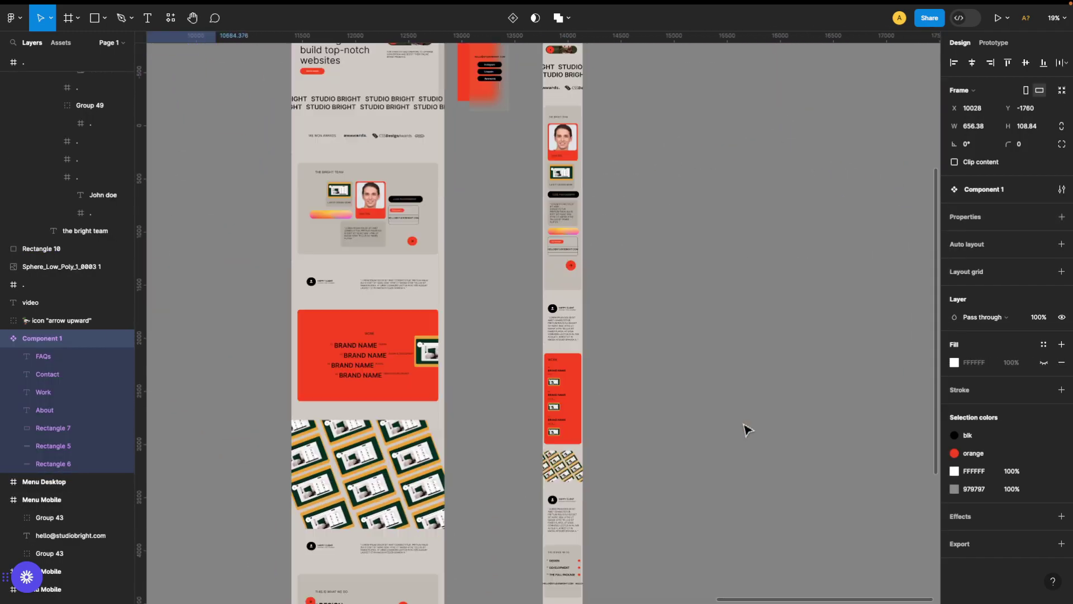
{"action": "key", "text": "ctrl+z"}
{"action": "key", "text": "ctrl+z"}
{"action": "key", "text": "ctrl+z"}
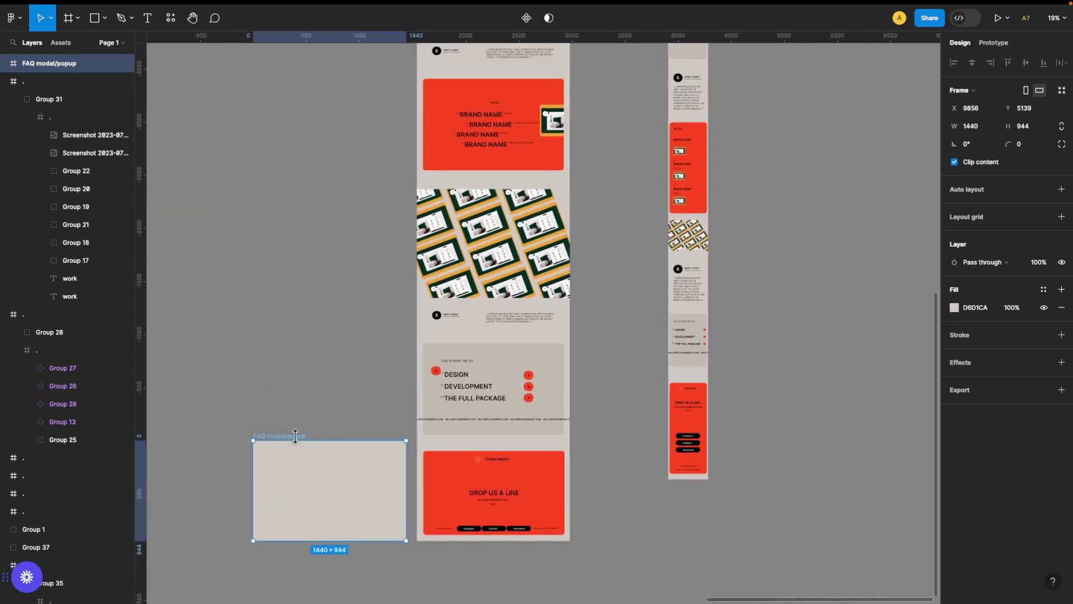
{"action": "key", "text": "ctrl+d"}
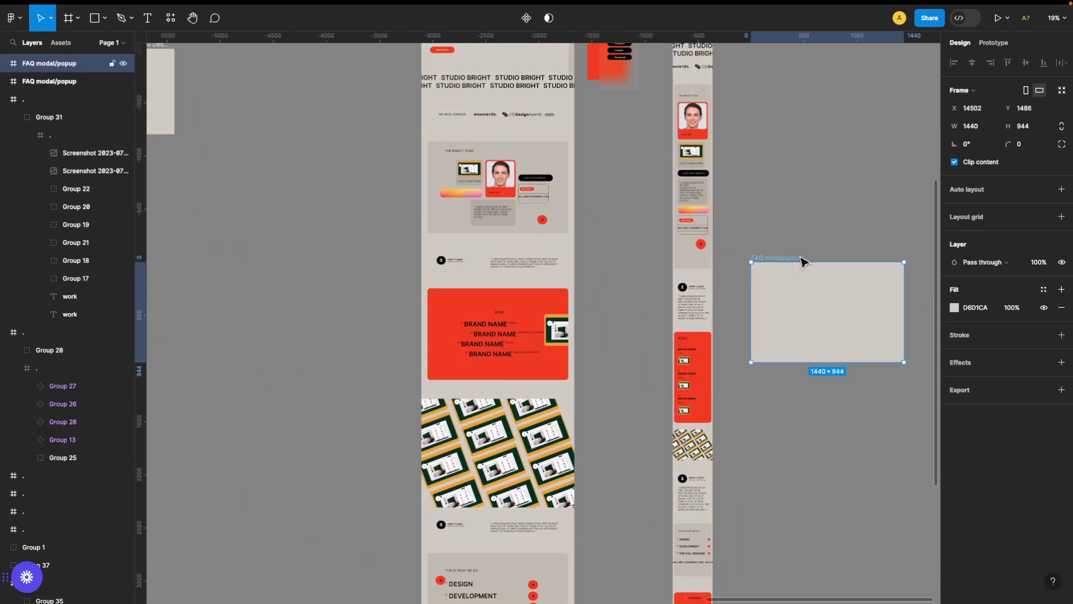
{"action": "left_click_drag", "start_coordinate": [801, 260], "coordinate": [306, 283]}
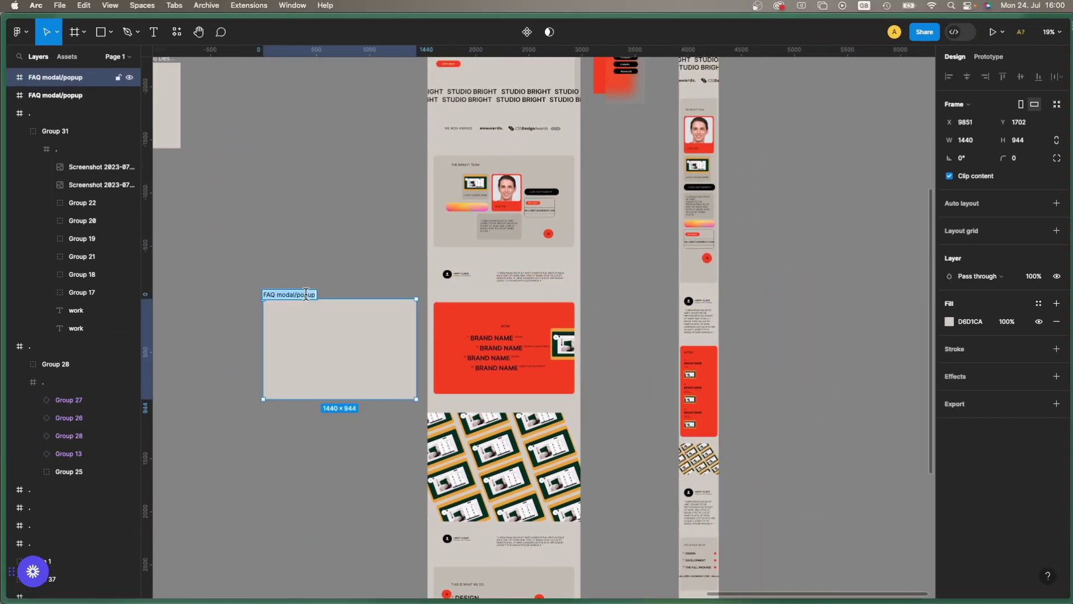
Step: Rename the popup copy to 'Case study popup'
{"action": "key", "text": "Caps_Lock"}
{"action": "type", "text": "Case study"}
{"action": "left_click", "coordinate": [306, 445]}
{"action": "scroll", "coordinate": [810, 431], "scroll_direction": "down", "scroll_amount": 3}
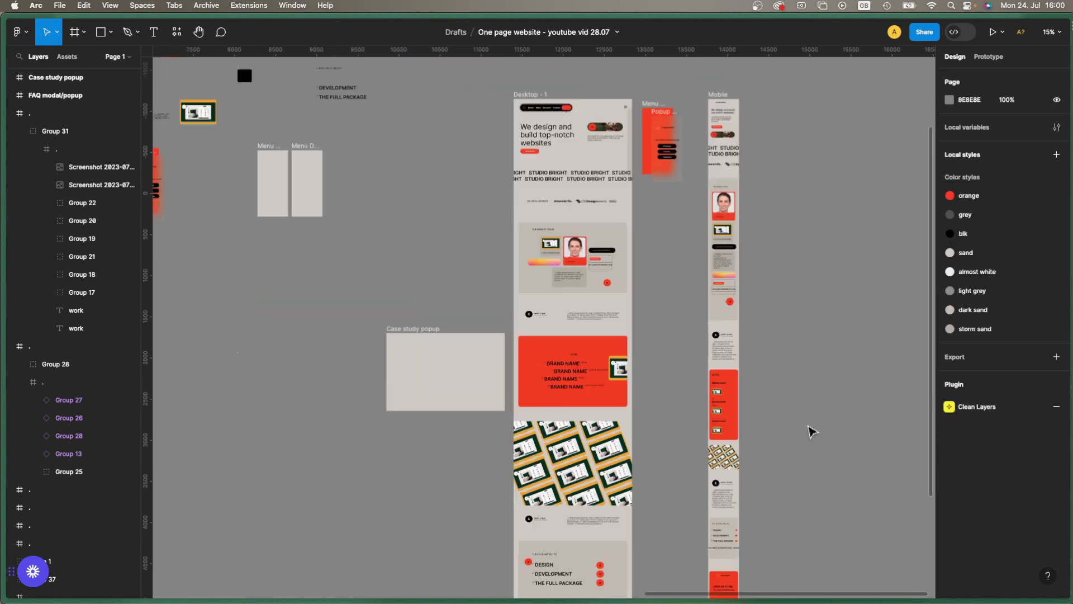
{"action": "scroll", "coordinate": [810, 373], "scroll_direction": "down", "scroll_amount": 2}
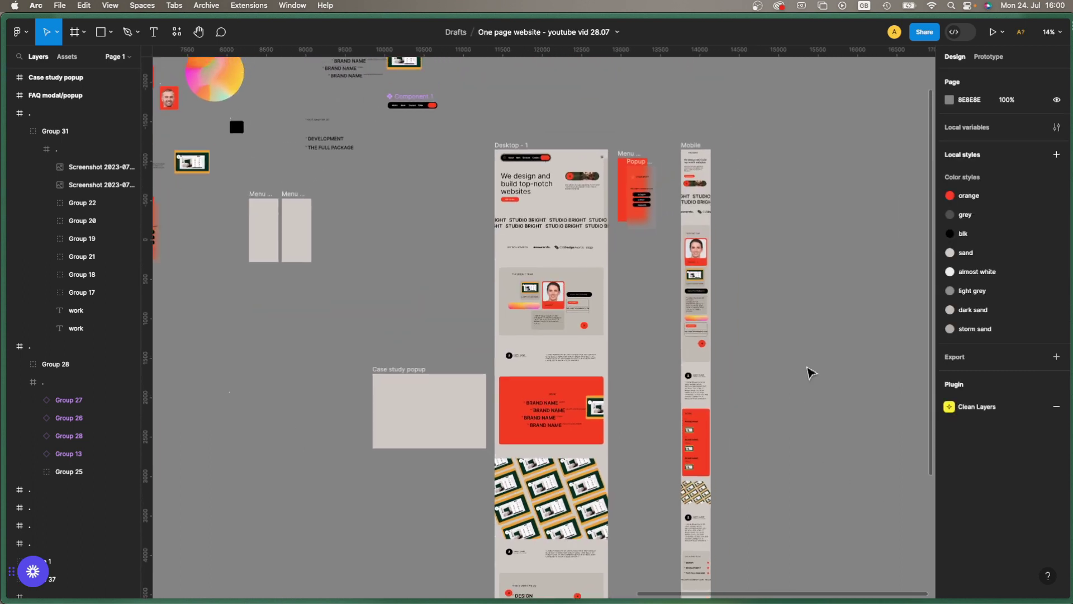